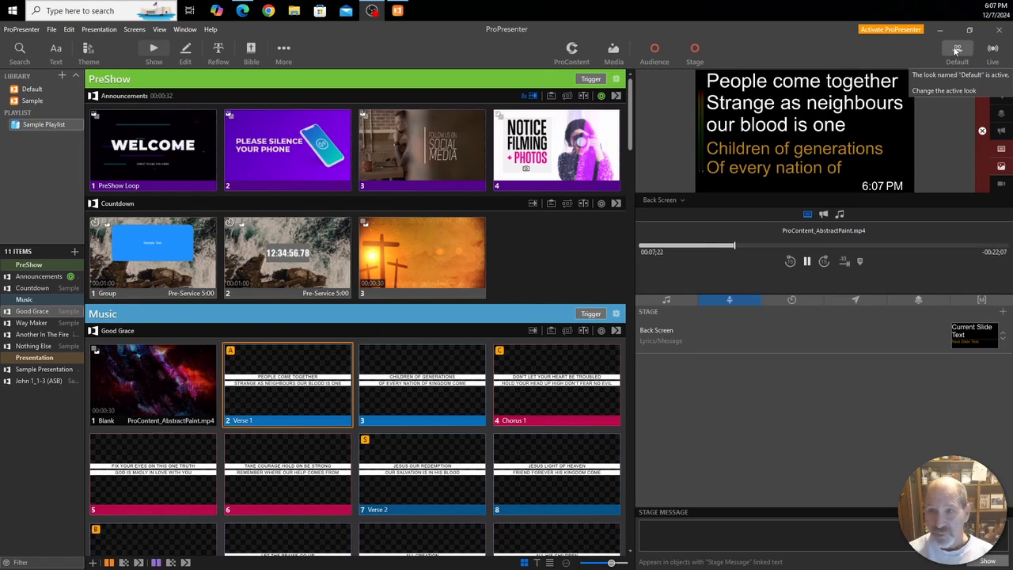
- Open the editor for audience looks and enlarge its window
click(953, 49)
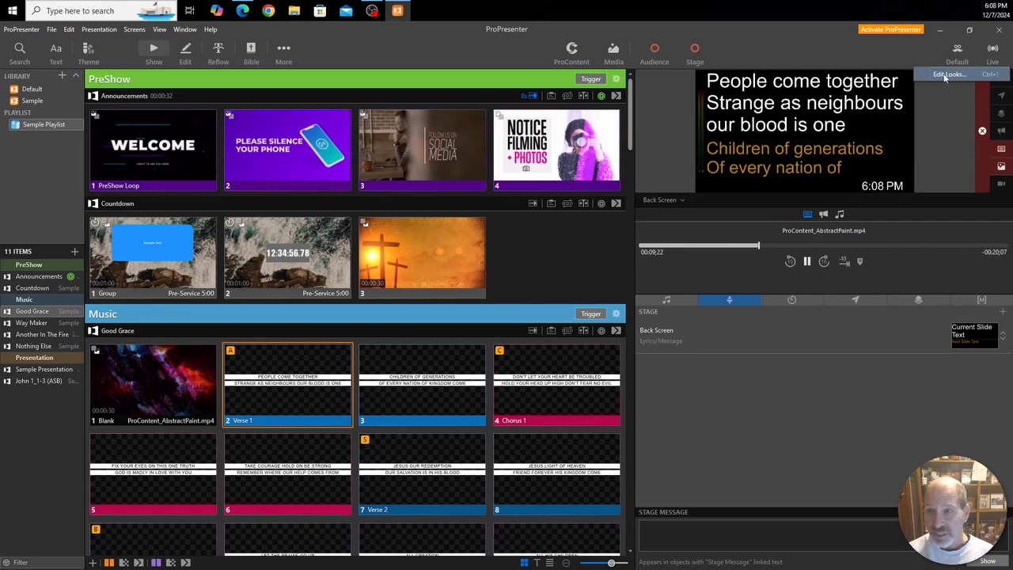
click(942, 74)
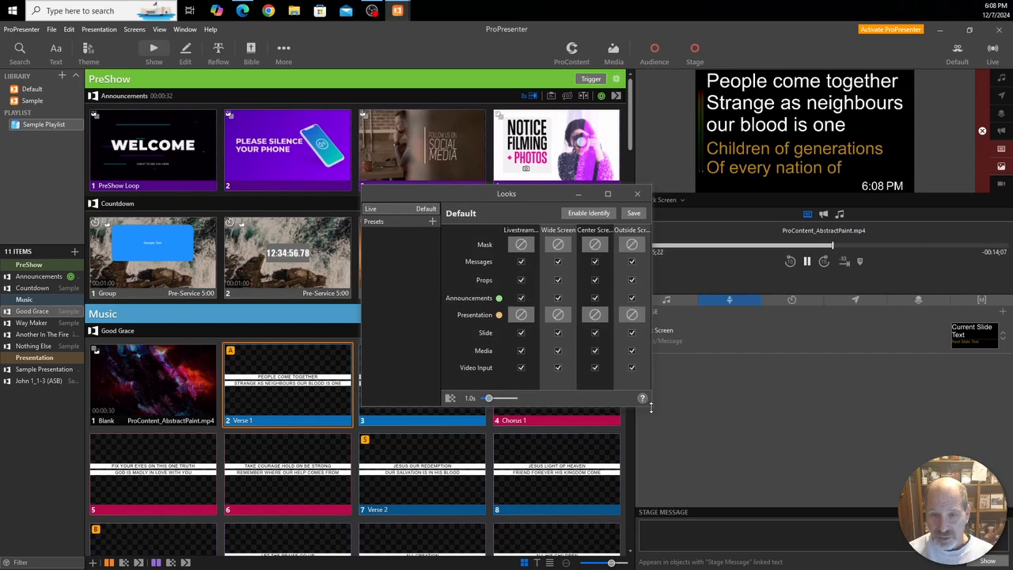
drag(650, 407, 777, 483)
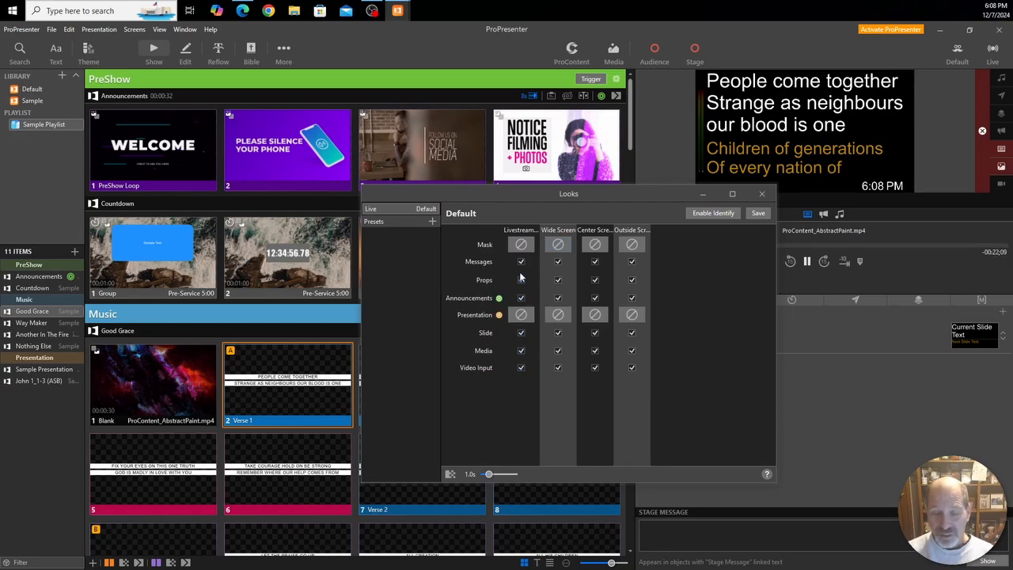
- Return to the main window and switch the output preview to the Livestream/Lobby screen
click(839, 341)
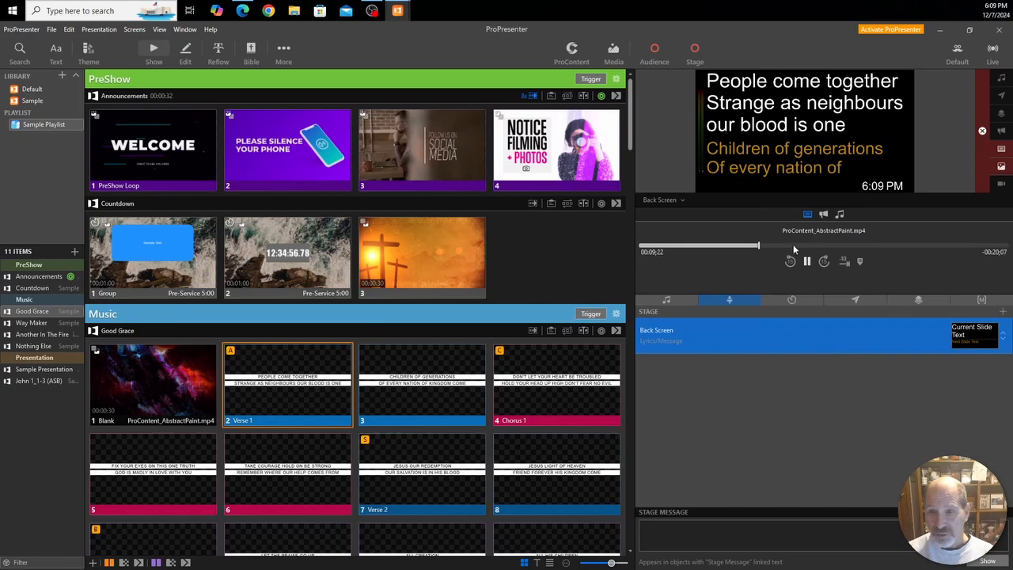
click(674, 201)
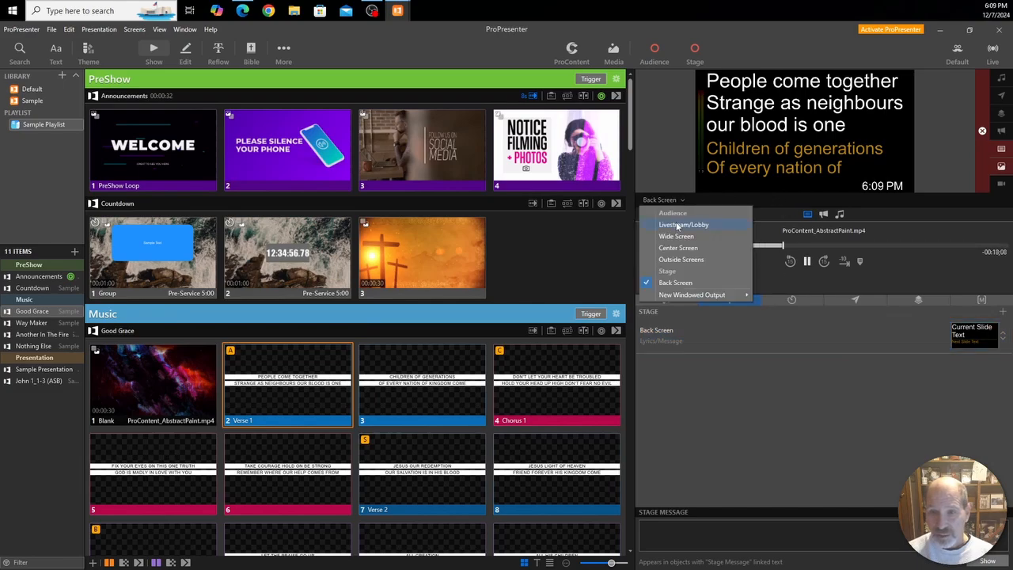
click(677, 224)
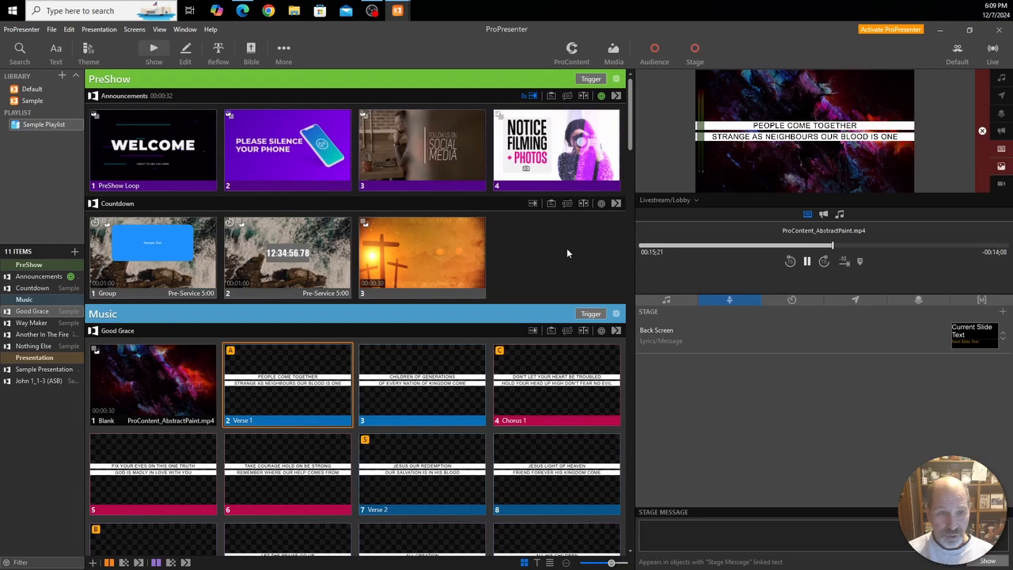
- Send Good Grace's Blank slide to the output and show the Fall 1 prop over it
click(156, 378)
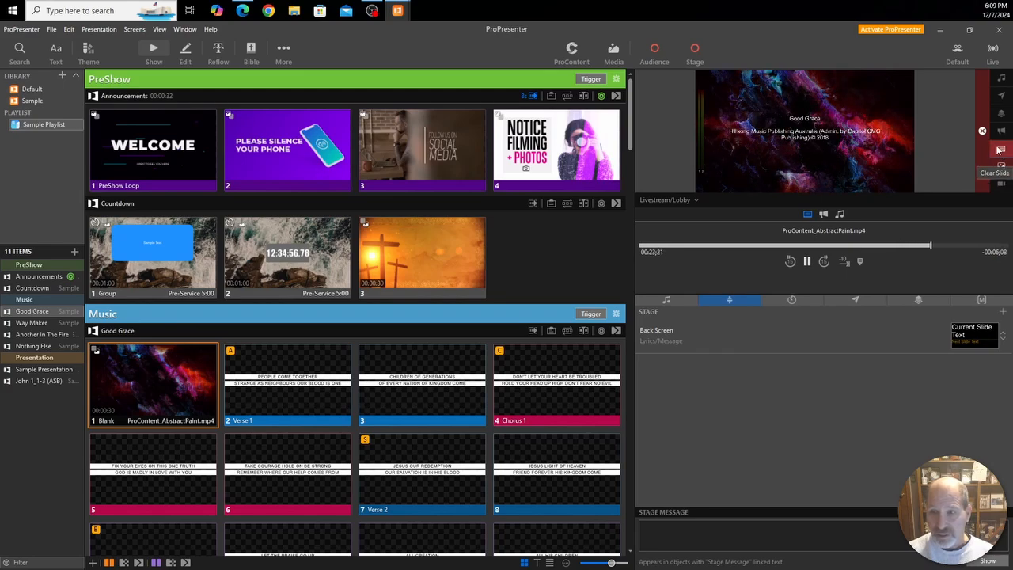
click(917, 300)
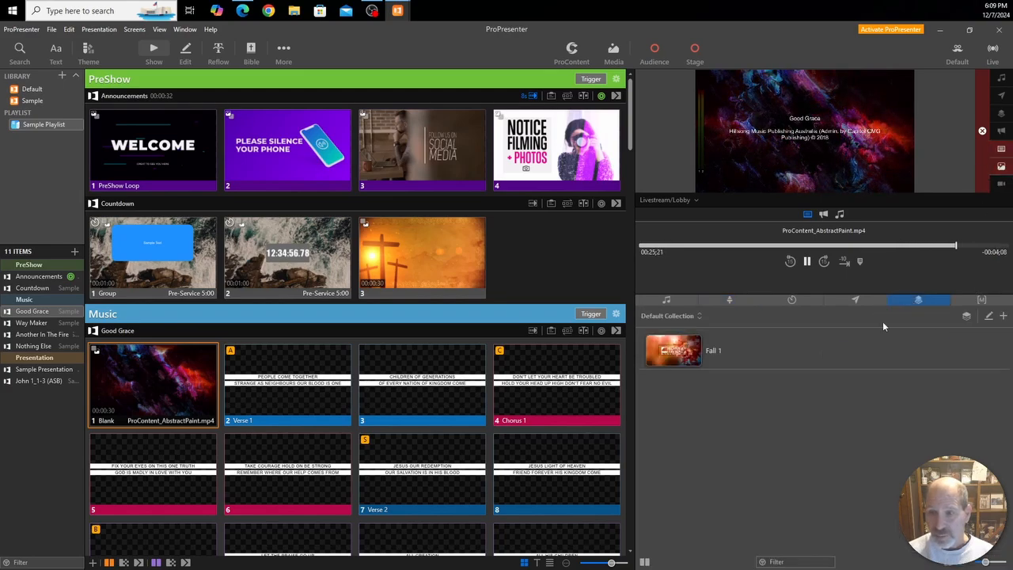
click(668, 352)
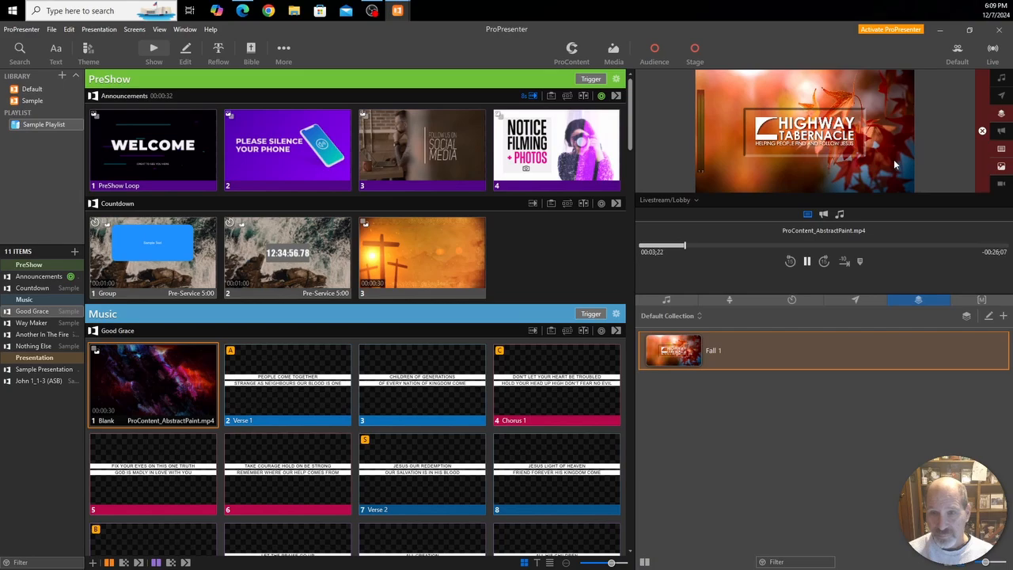
- Reopen the looks editor and create a new look preset named PreService
click(957, 52)
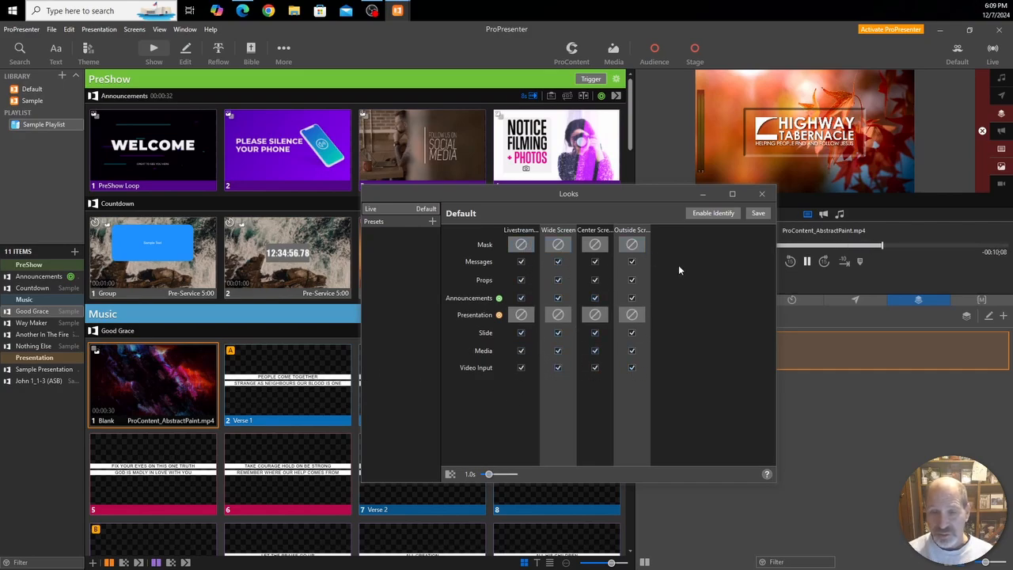
click(432, 222)
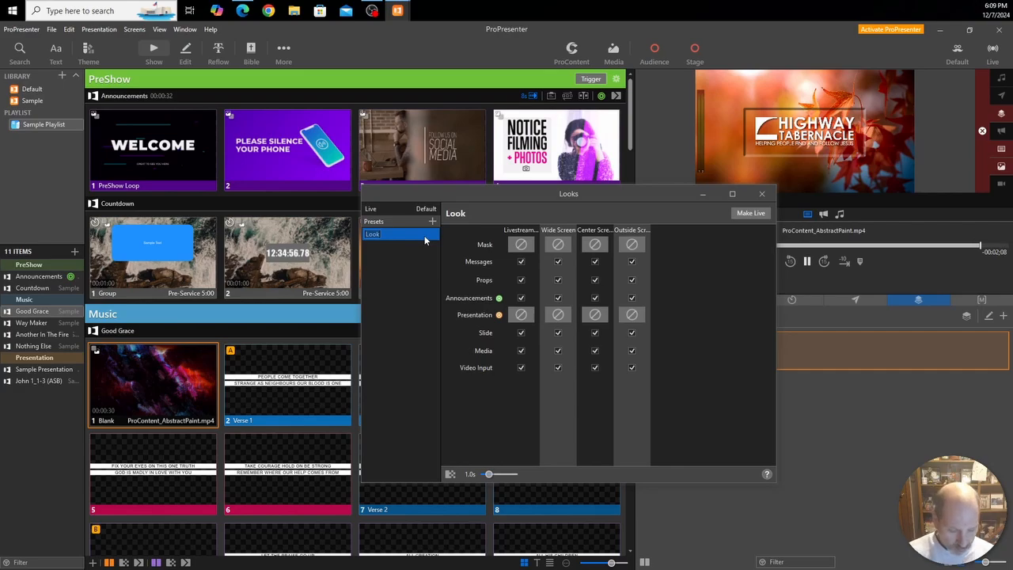
text(Pre)
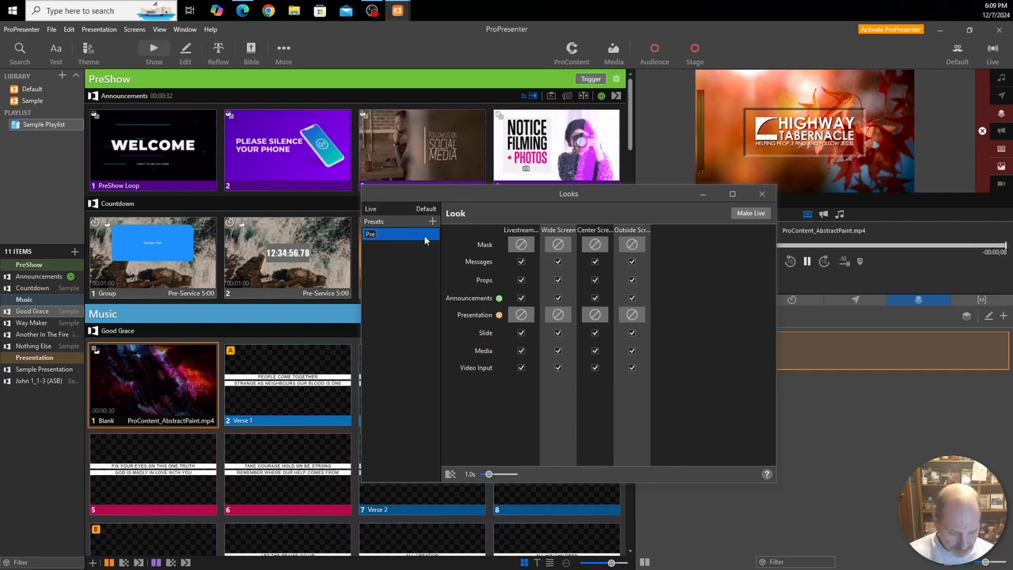
text(Service)
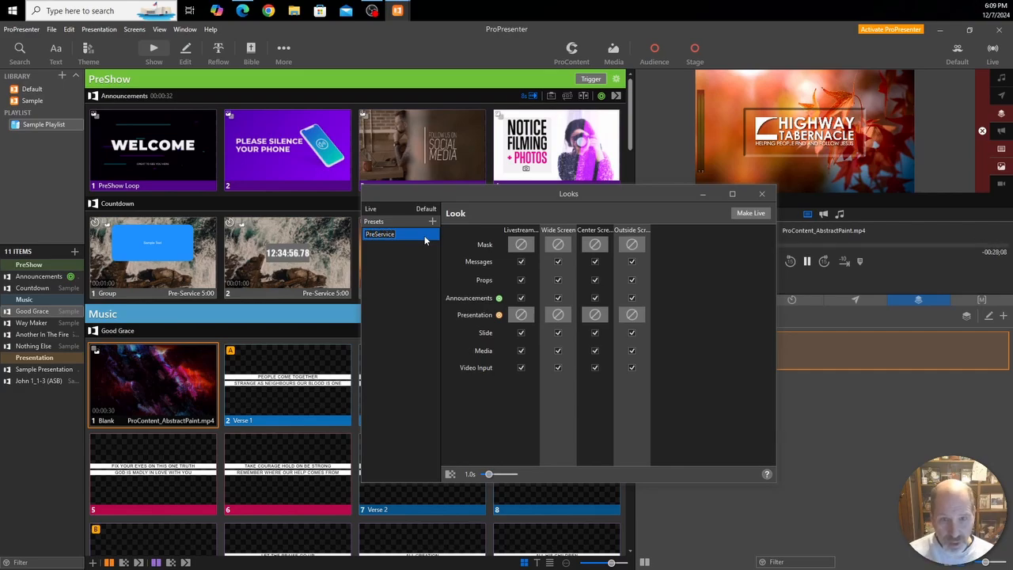
key(Return)
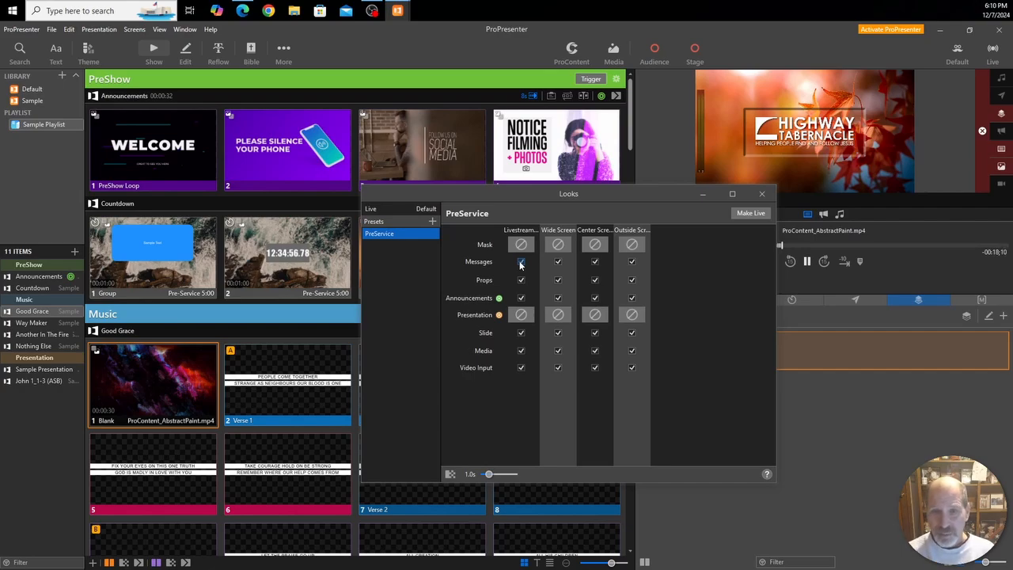
- In the PreService look, turn off Props, Video Input, Media and Slide for the Livestream screen, keeping Messages and Announcements on
click(520, 264)
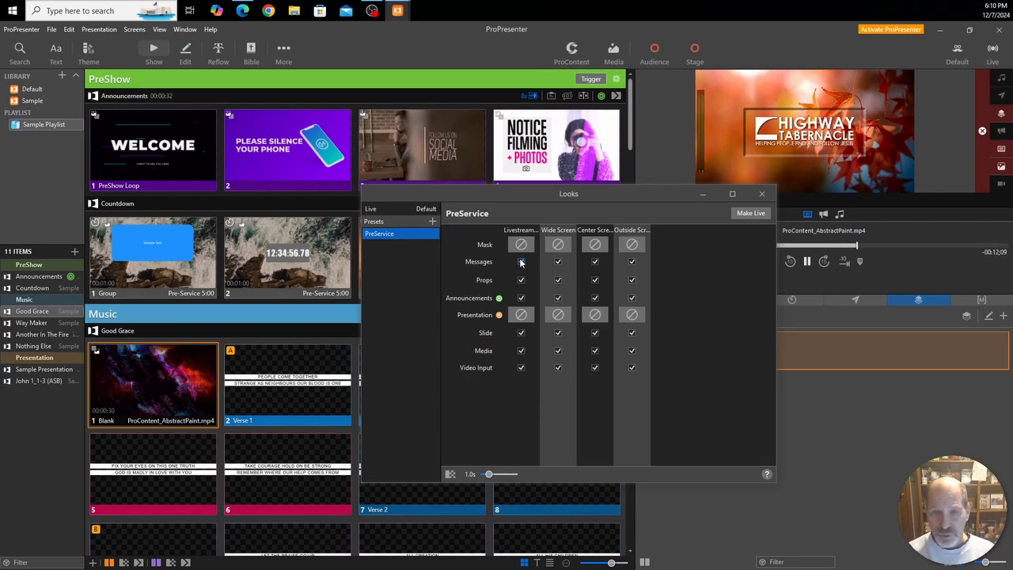
click(520, 262)
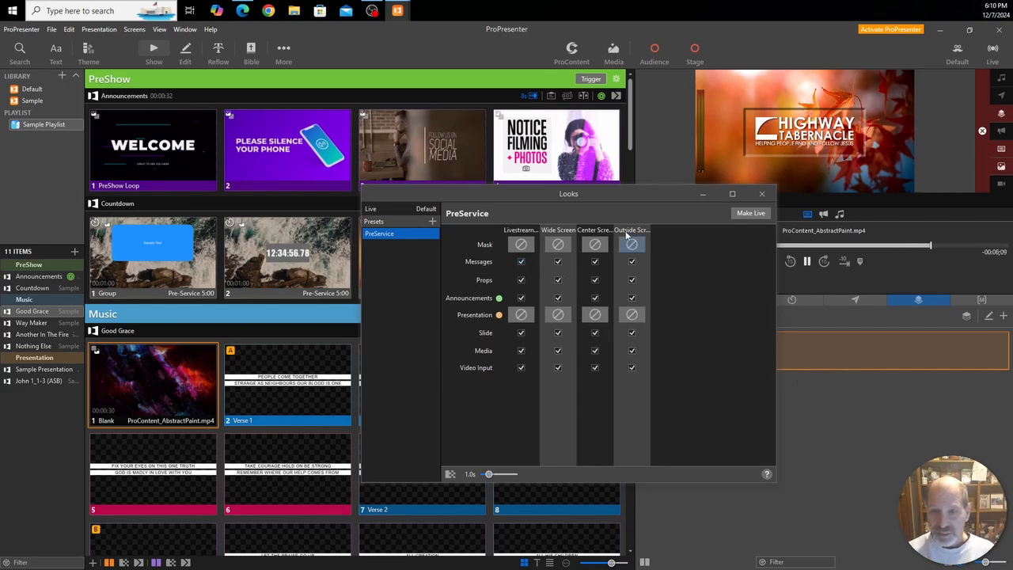
drag(601, 195, 447, 193)
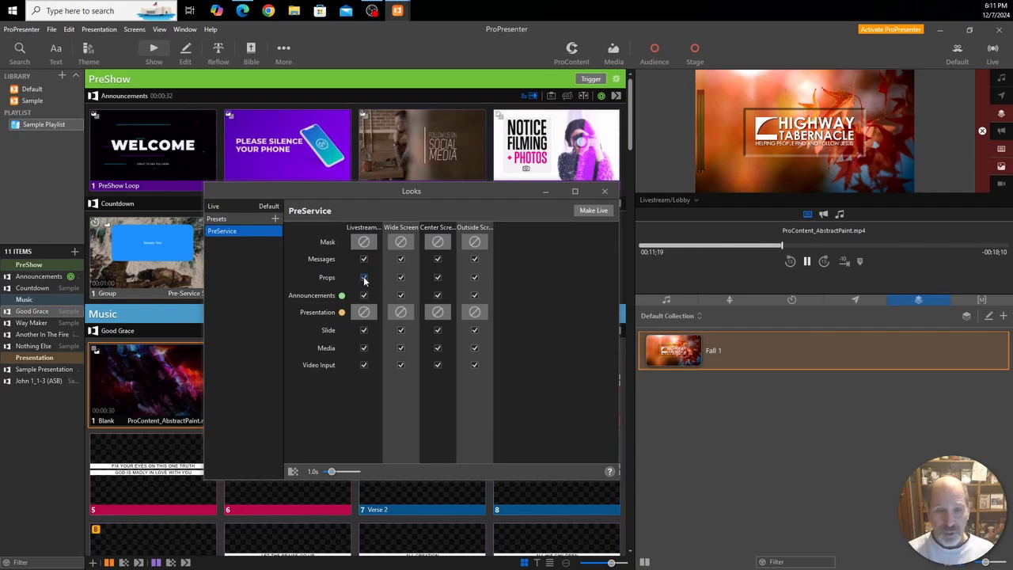
click(364, 278)
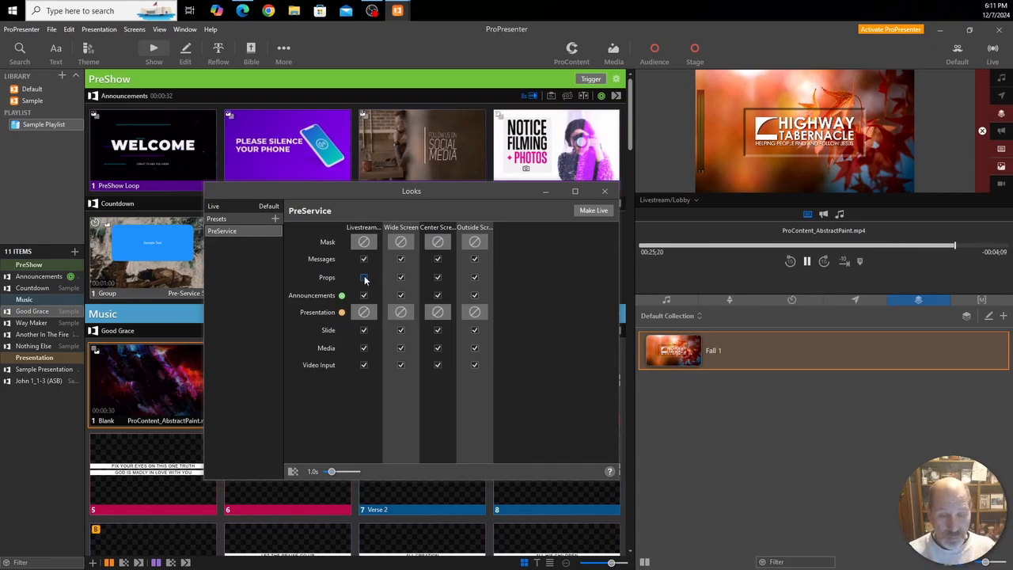
click(364, 278)
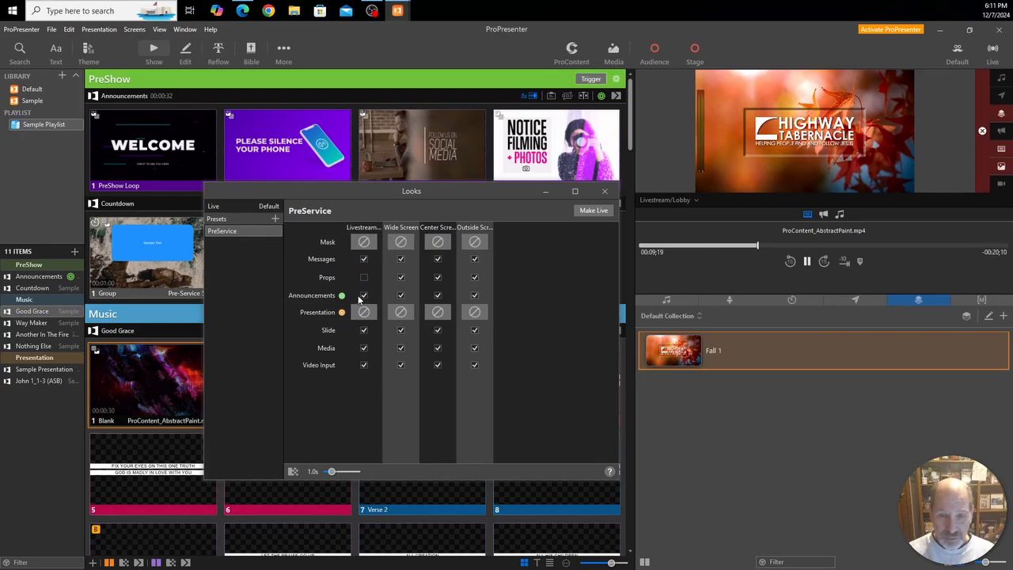
click(363, 366)
click(363, 348)
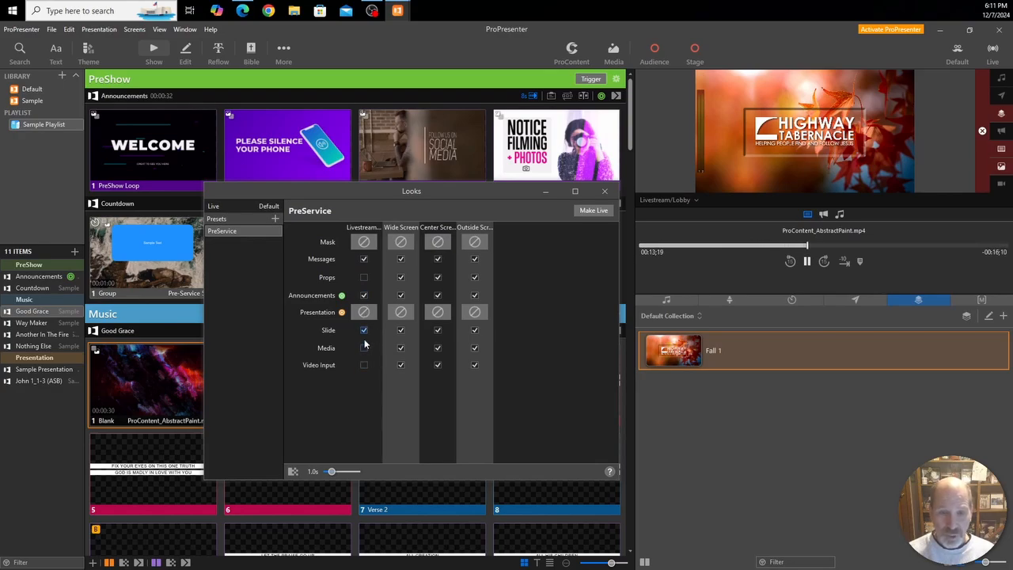
click(363, 330)
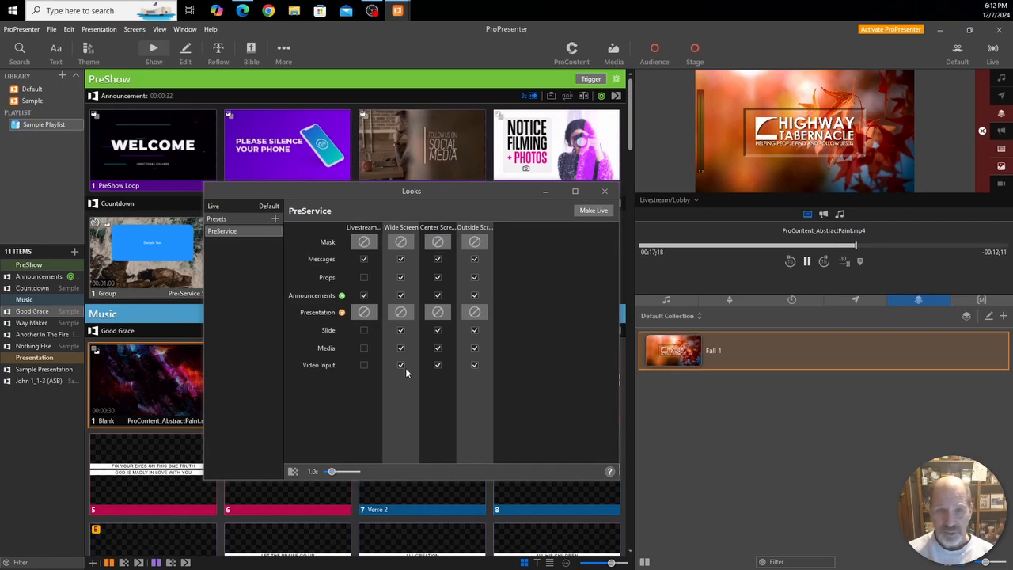
- Turn off Messages, Props, Announcements, Slide, Media and Video Input for the Wide Screen in the PreService look
click(401, 259)
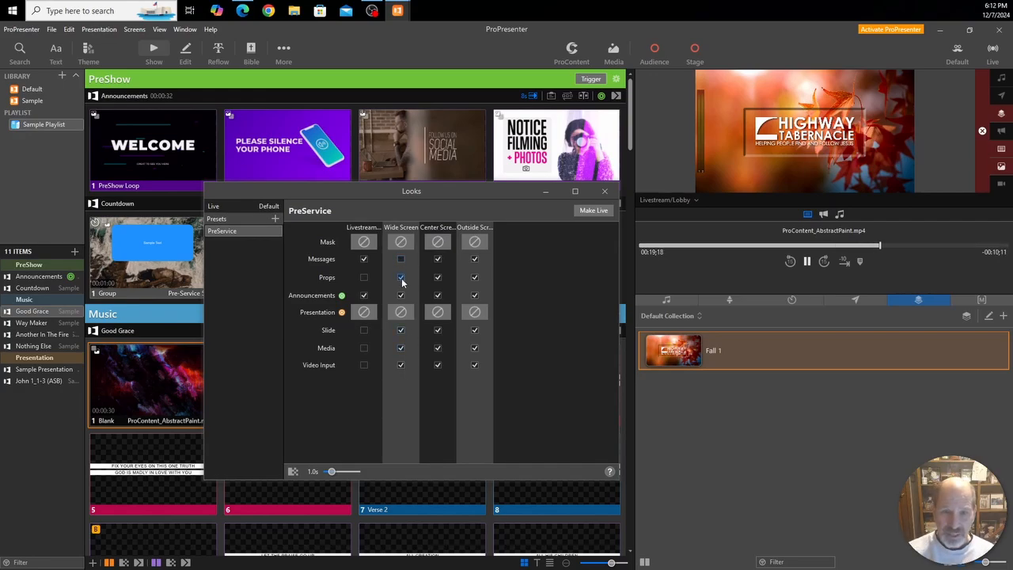
click(401, 278)
click(401, 330)
click(401, 348)
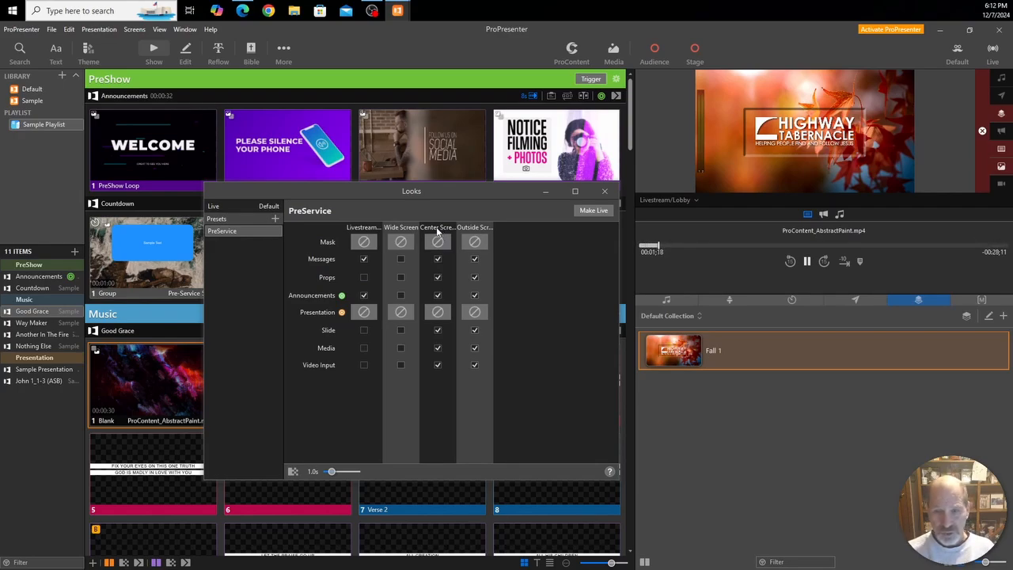
- Turn off every layer except Props for the Center Screen in the PreService look
click(438, 277)
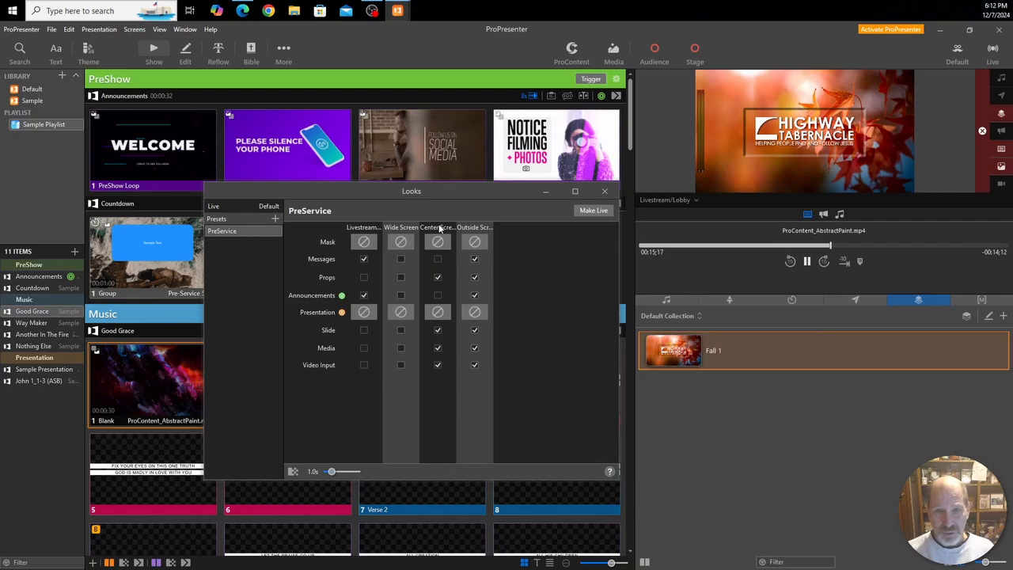
click(438, 330)
click(438, 349)
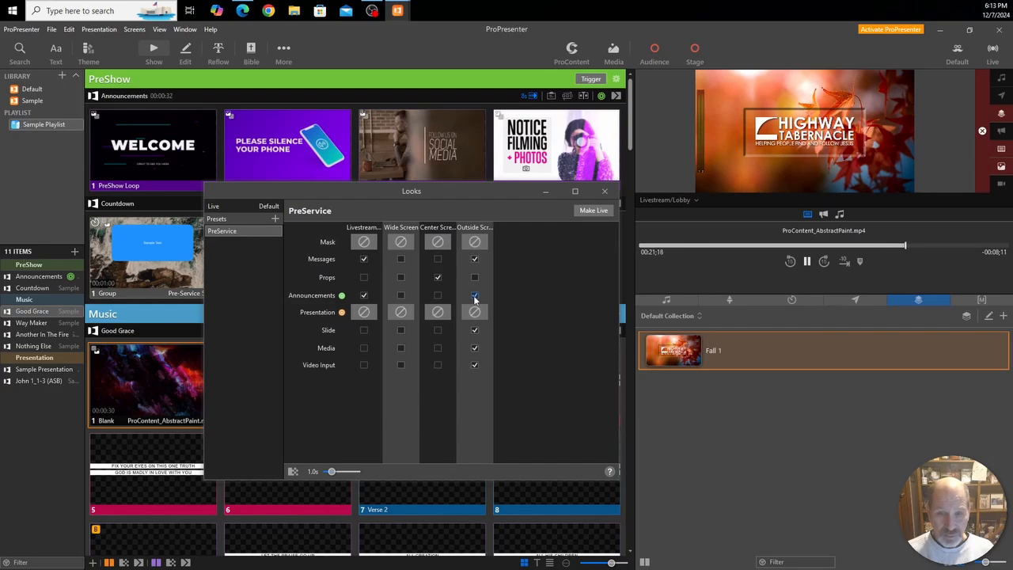
- Turn off Props, Slide, Media and Video Input for the Outside Screens in the PreService look, keeping Messages and Announcements on
click(475, 330)
click(475, 348)
click(475, 365)
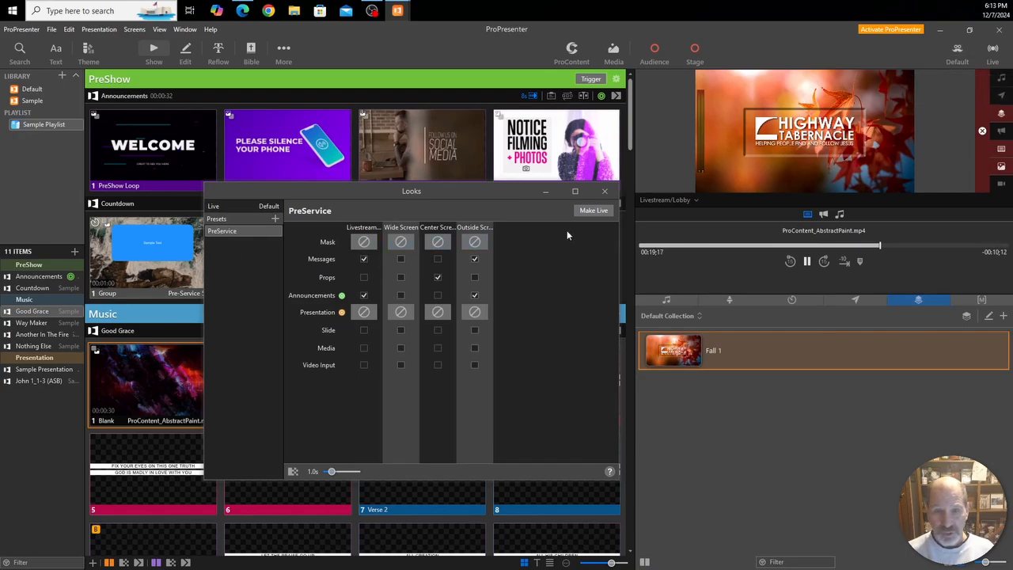
- Make the PreService look live and run the PreShow announcements from the Welcome slide
click(594, 210)
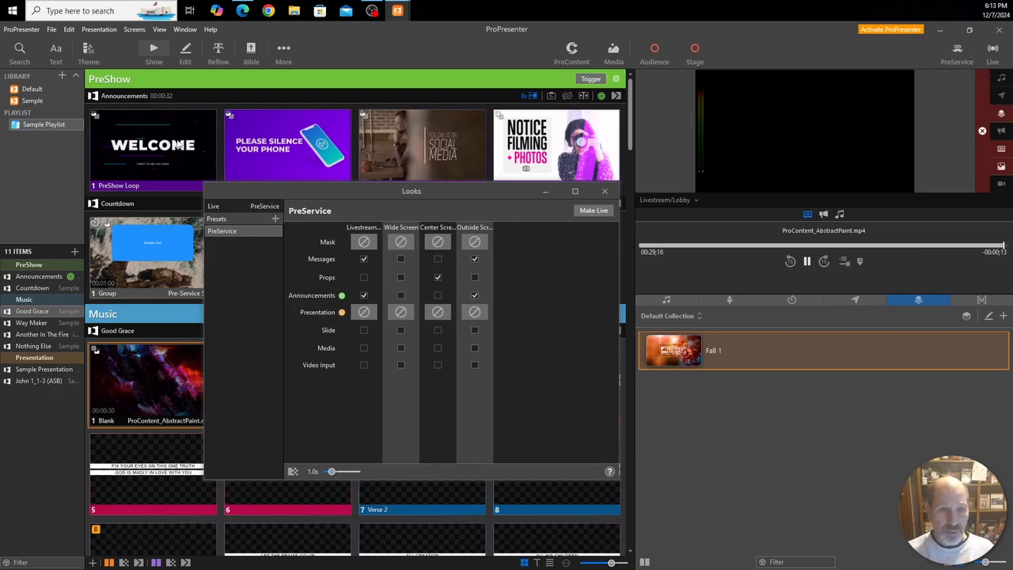
click(604, 191)
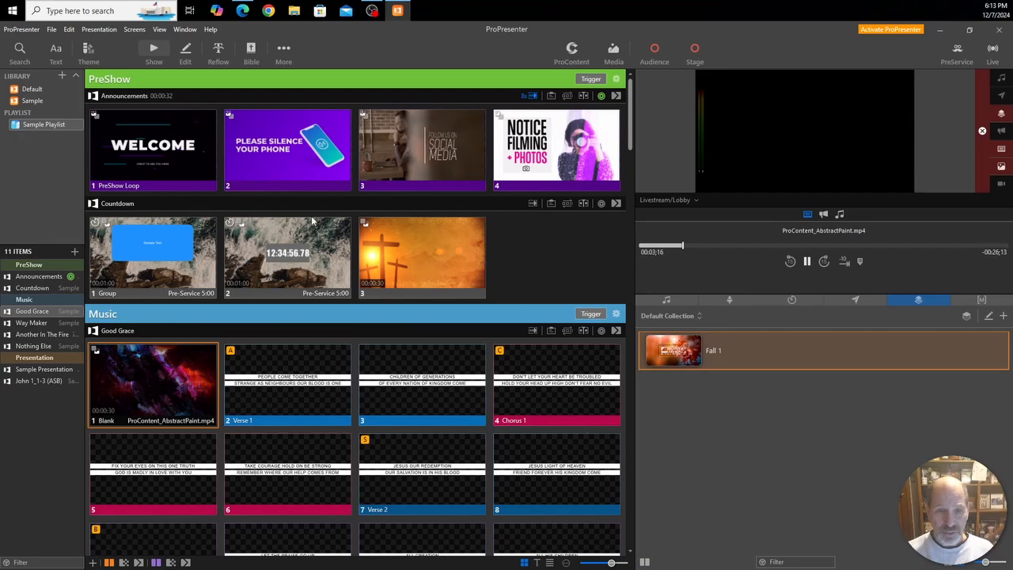
click(156, 151)
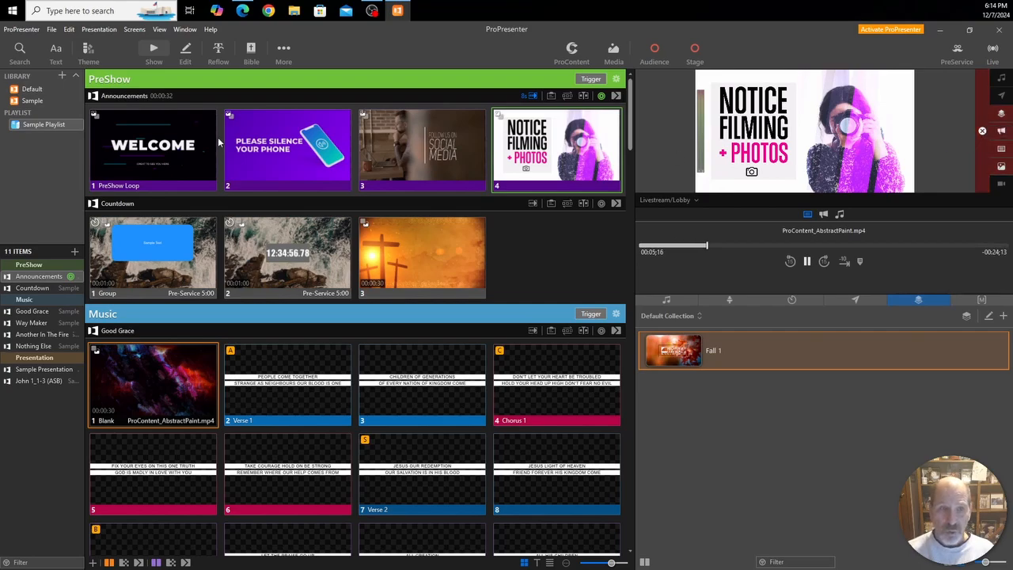
click(136, 131)
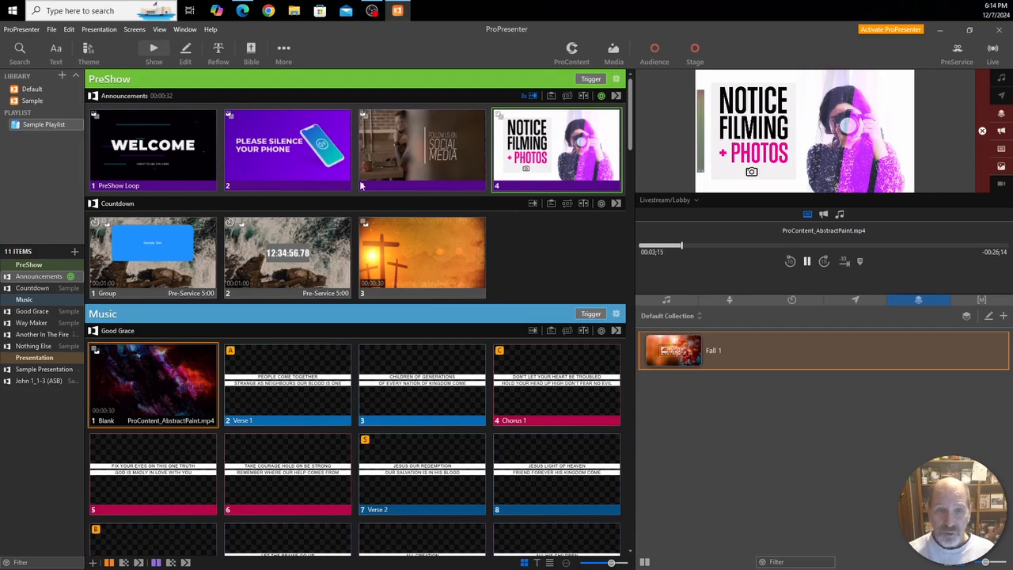
- Add a Clear All clear-group action to the Welcome slide of the PreShow announcements
right_click(149, 125)
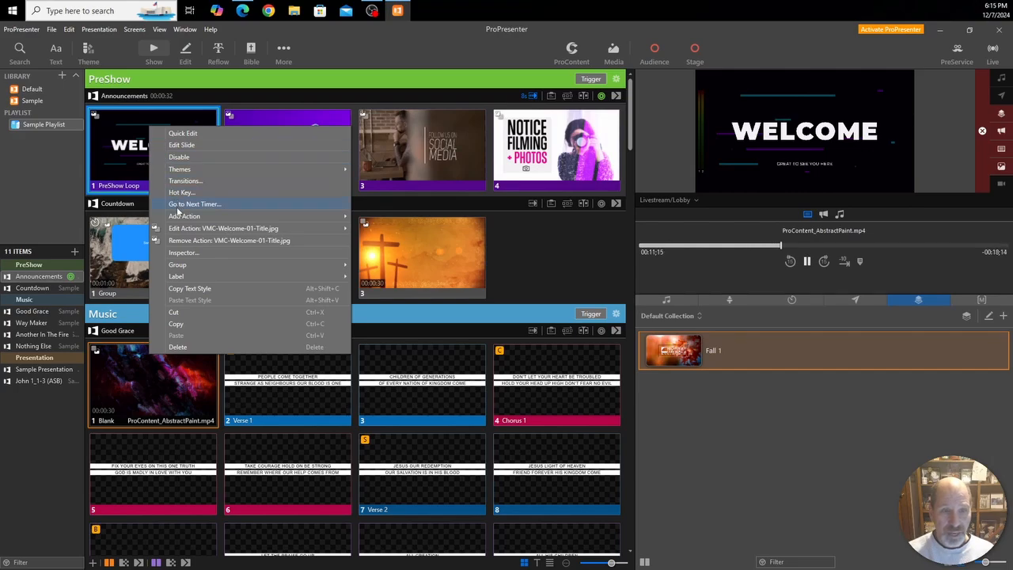
mouse_move(178, 217)
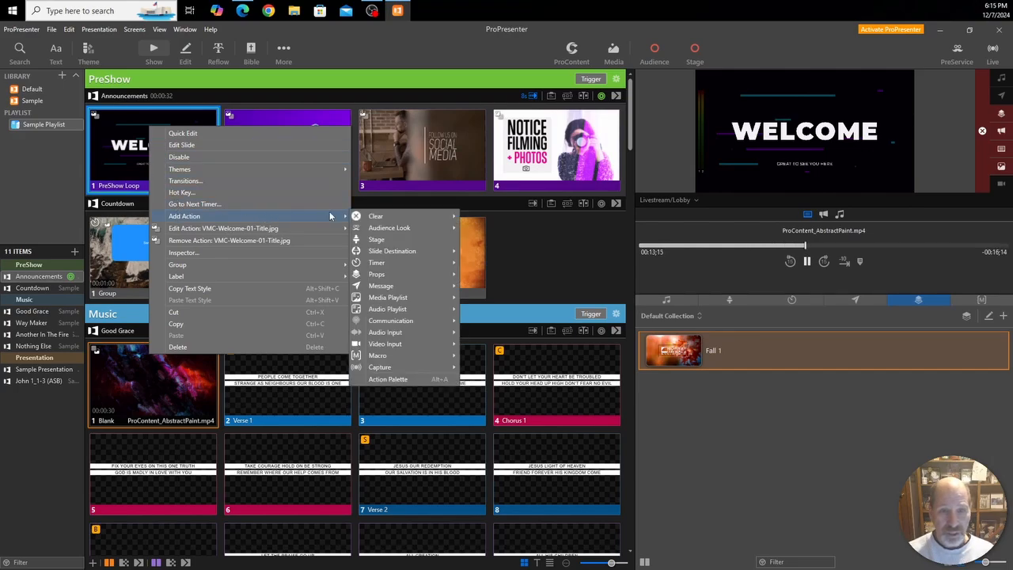
mouse_move(384, 220)
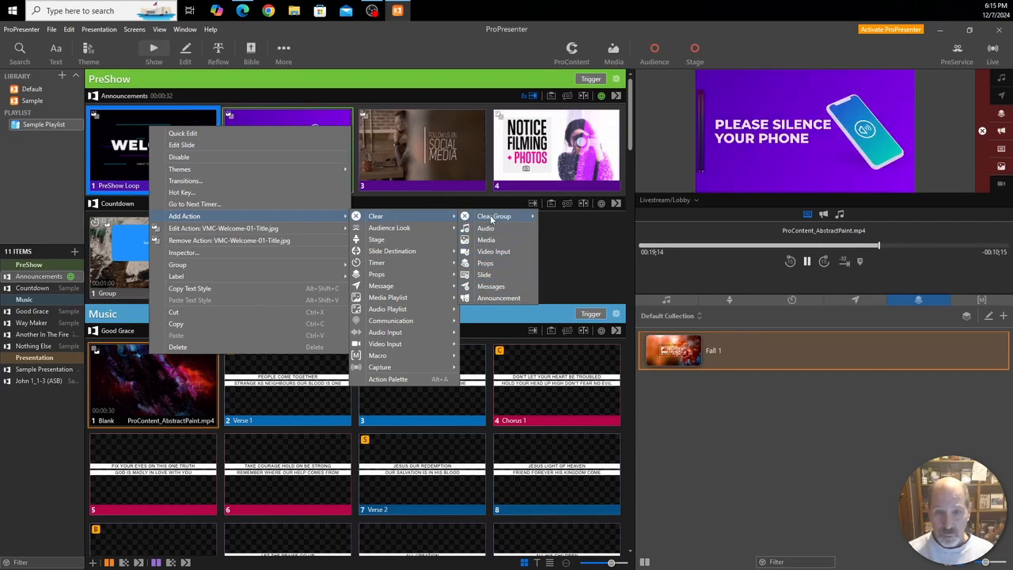
mouse_move(492, 220)
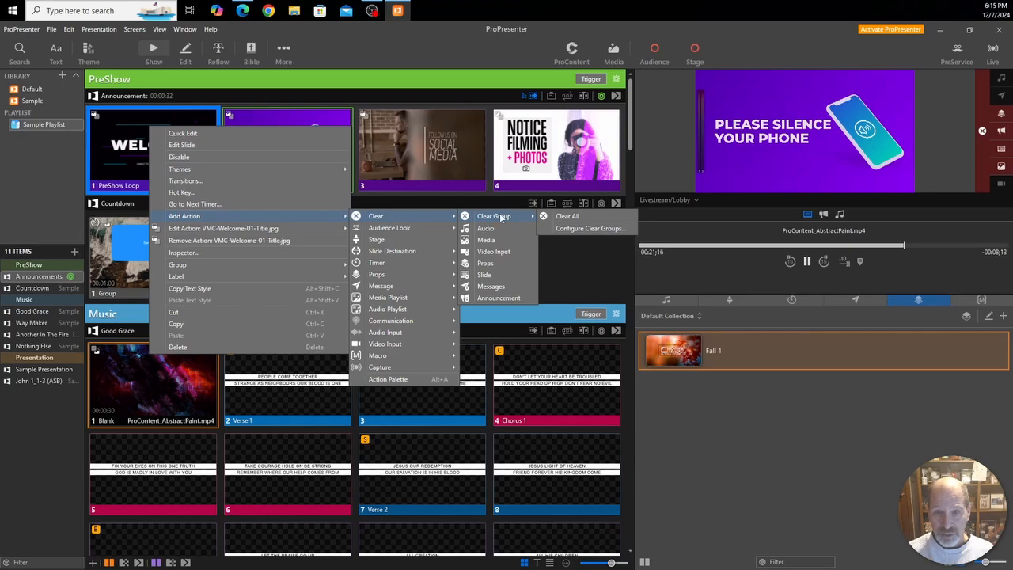
click(567, 216)
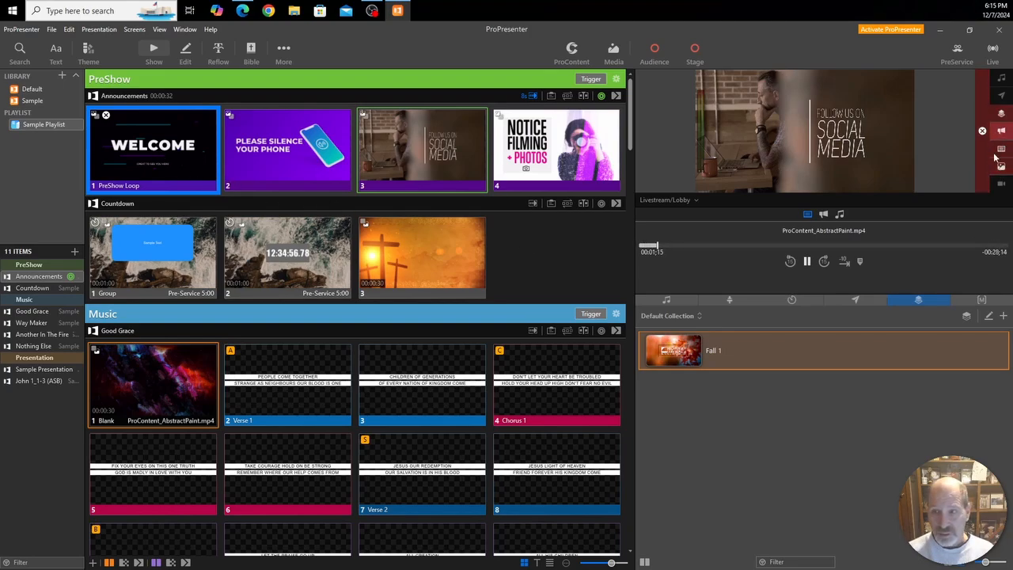
- Run the PreShow announcements from the Welcome slide and advance to the social media slide
click(169, 149)
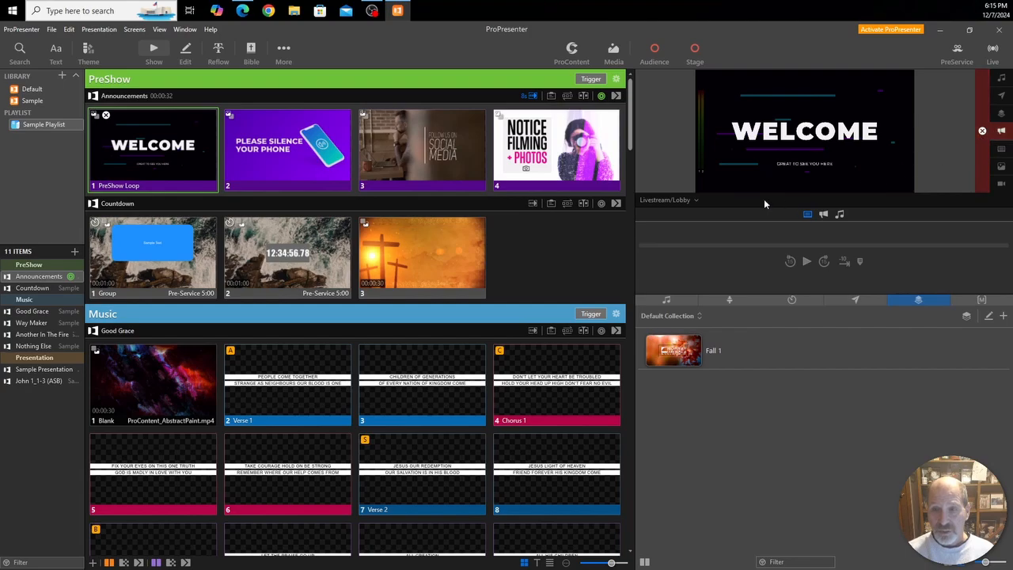
key(Right)
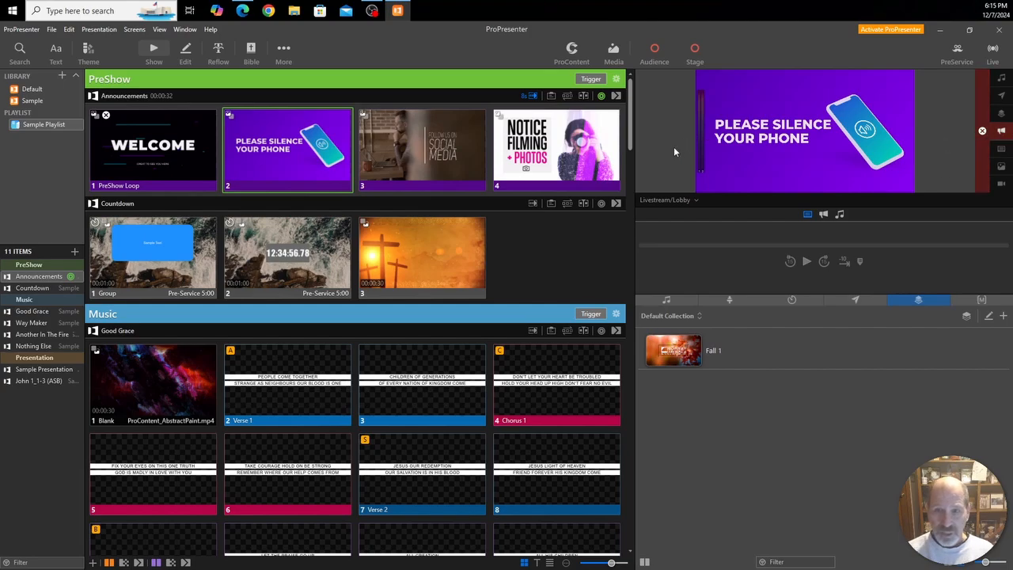
key(Right)
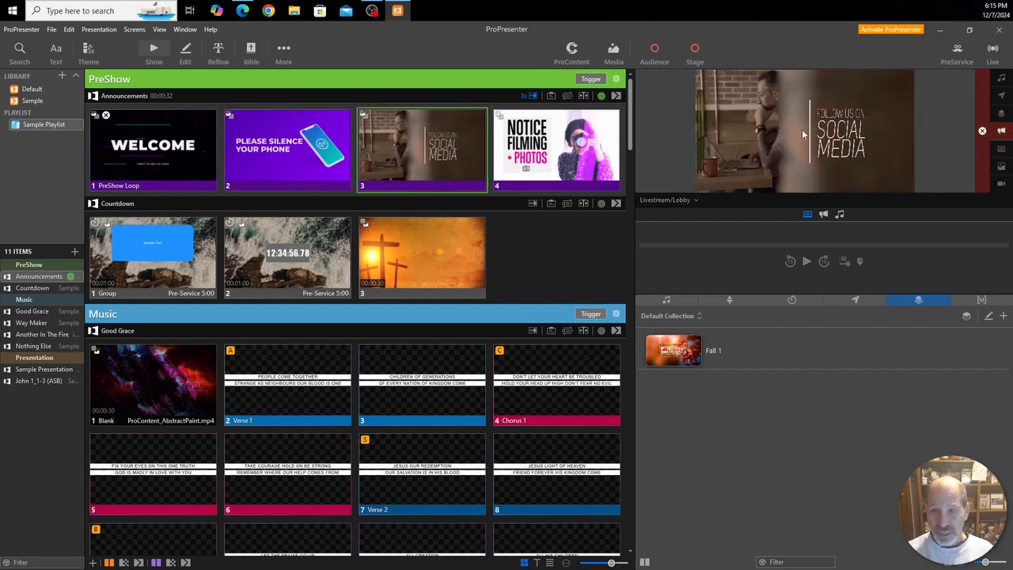
- Preview the Wide Screen, Outside Screens and Center Screen outputs in turn while the announcements run
click(660, 201)
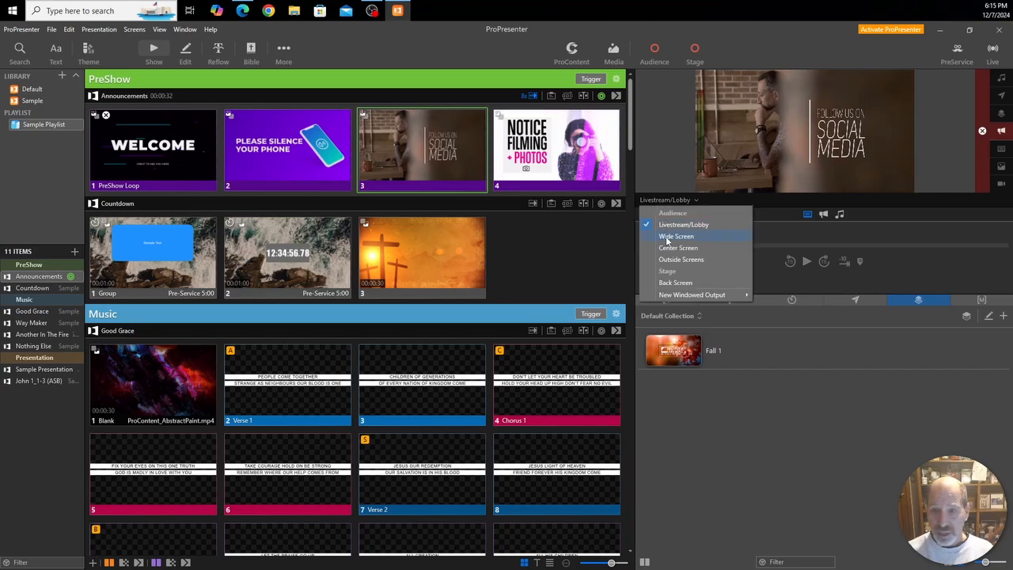
click(668, 236)
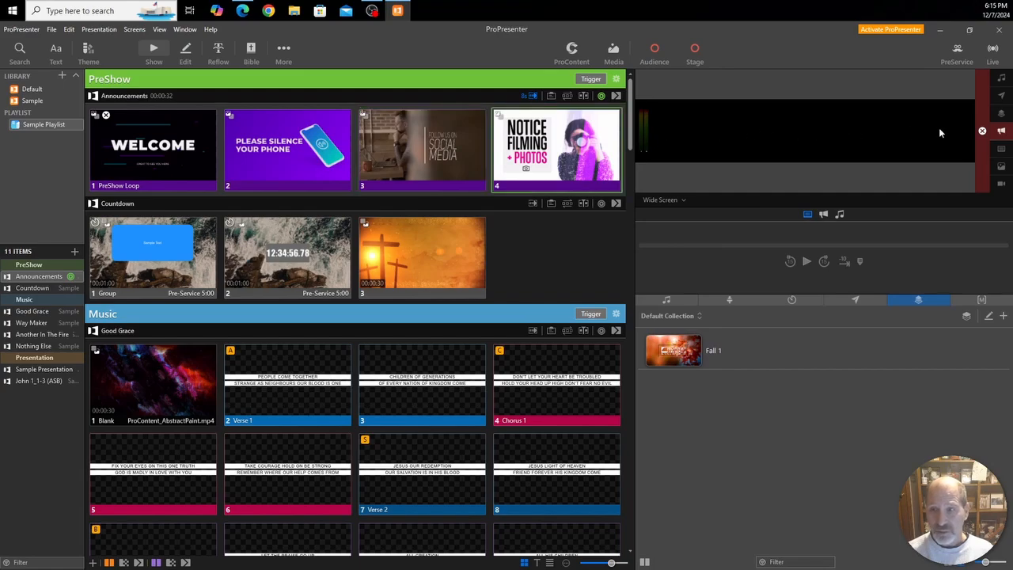
click(661, 200)
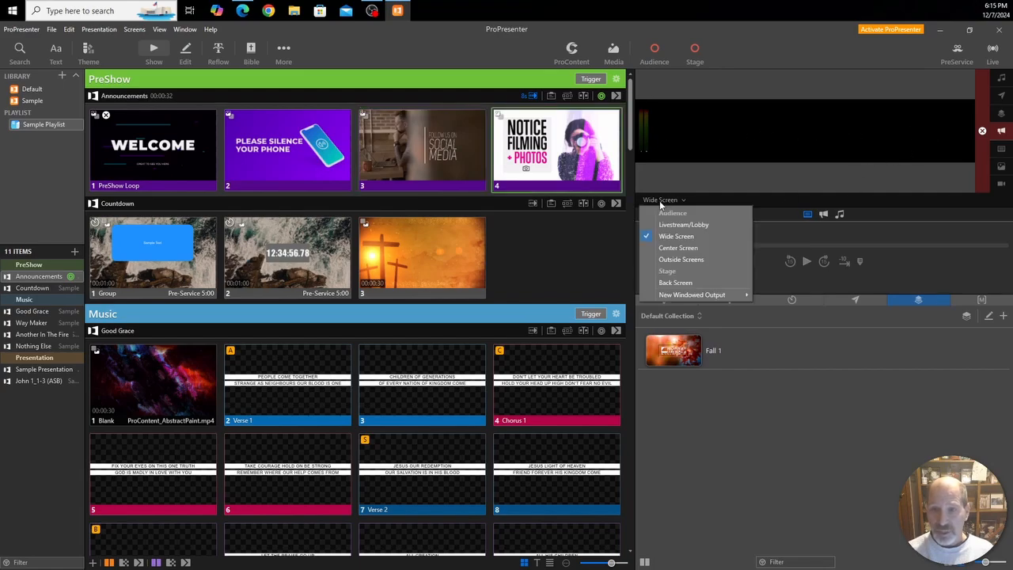
click(669, 260)
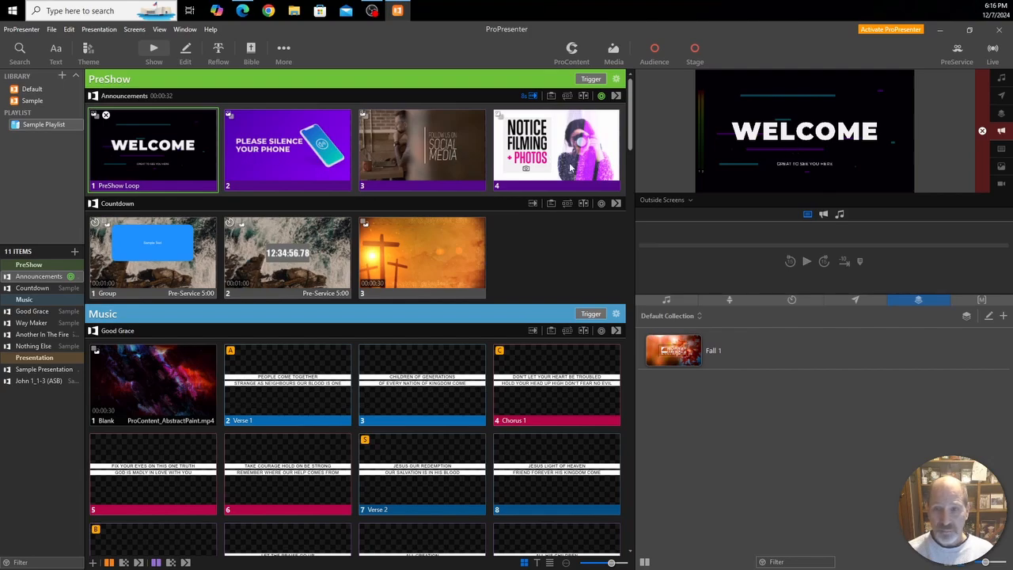
click(678, 200)
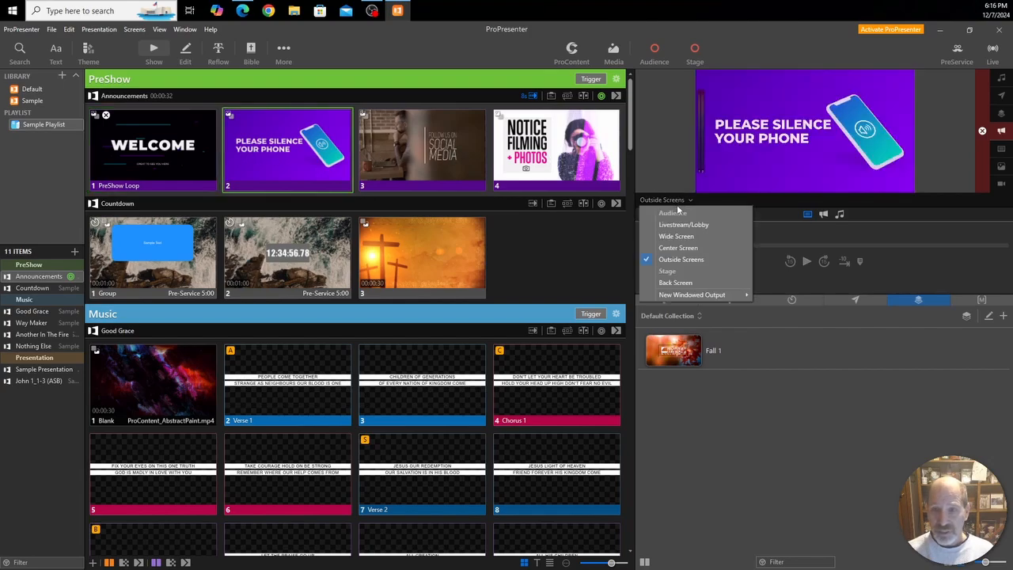
click(677, 248)
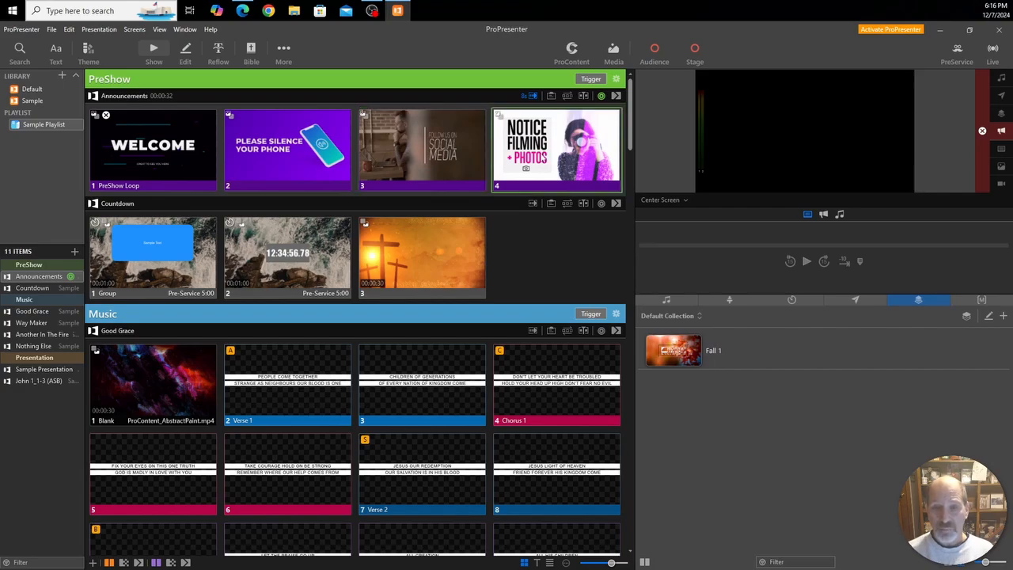
- Add the Christmas 1 prop from the Christmas collection to the Welcome slide as a Trigger action and run that slide
click(697, 317)
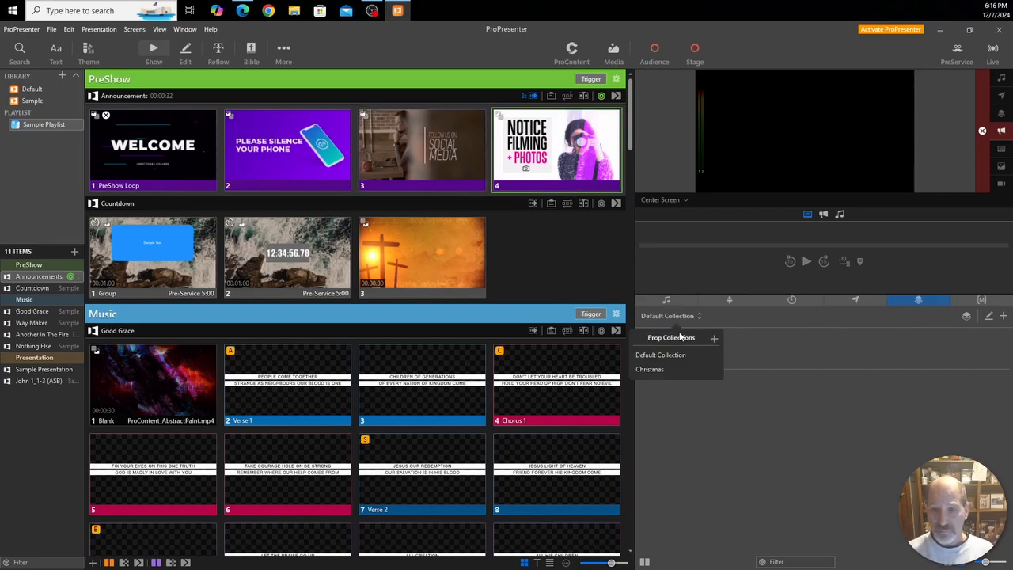
click(649, 369)
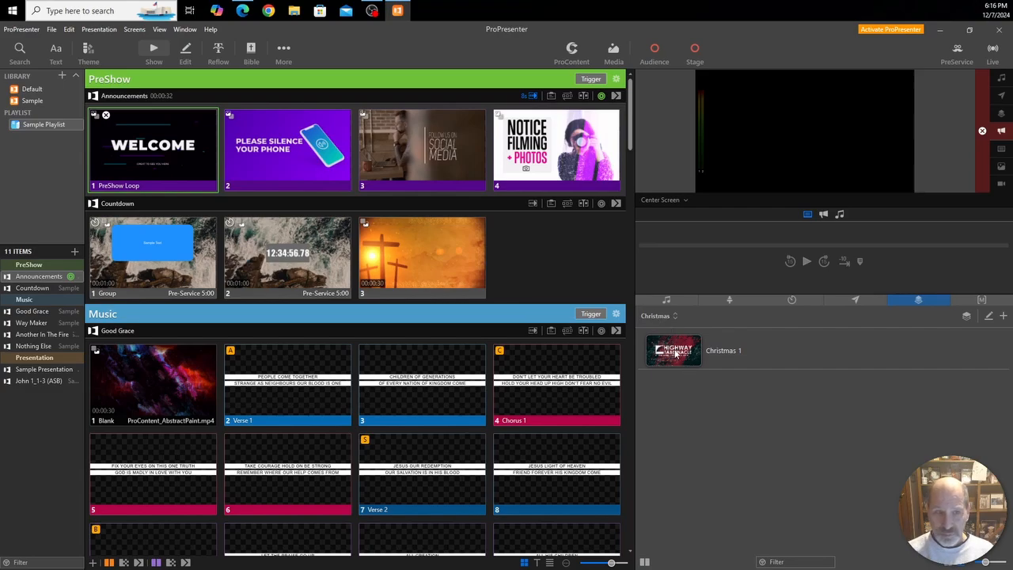
drag(674, 353, 182, 163)
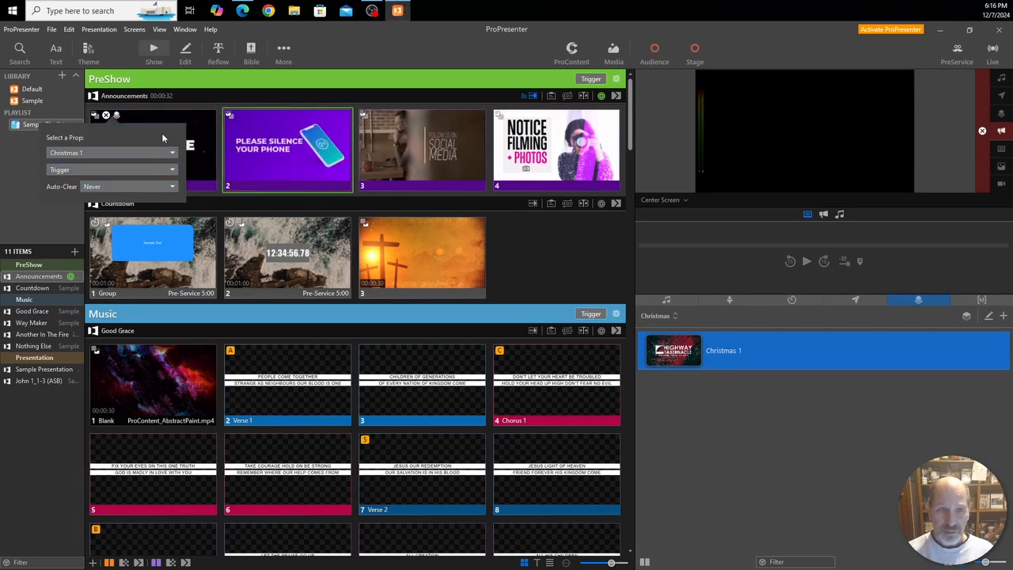
click(190, 130)
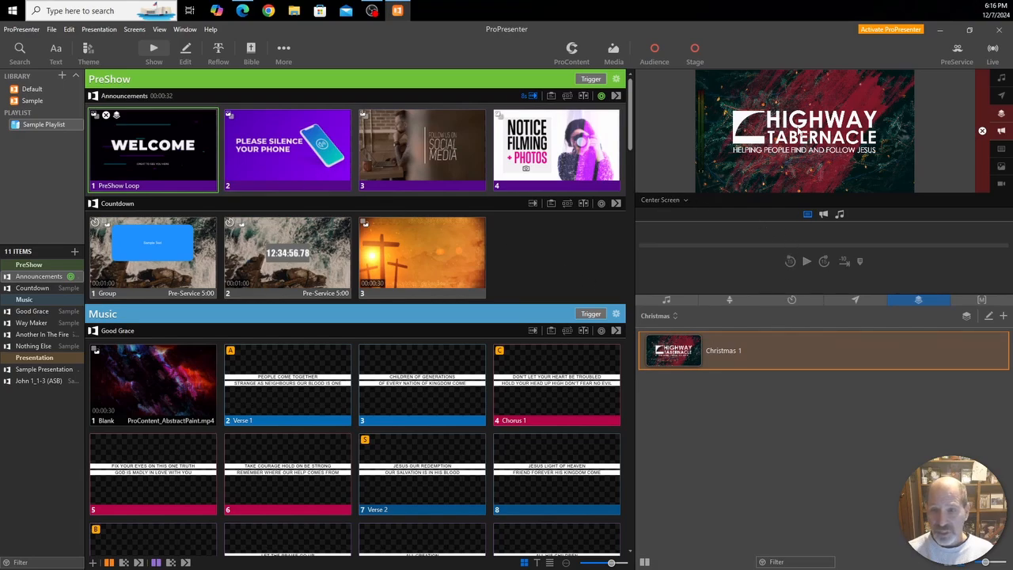
- Preview the Outside Screens, Livestream/Lobby and Wide Screen outputs with the Christmas prop active
click(661, 199)
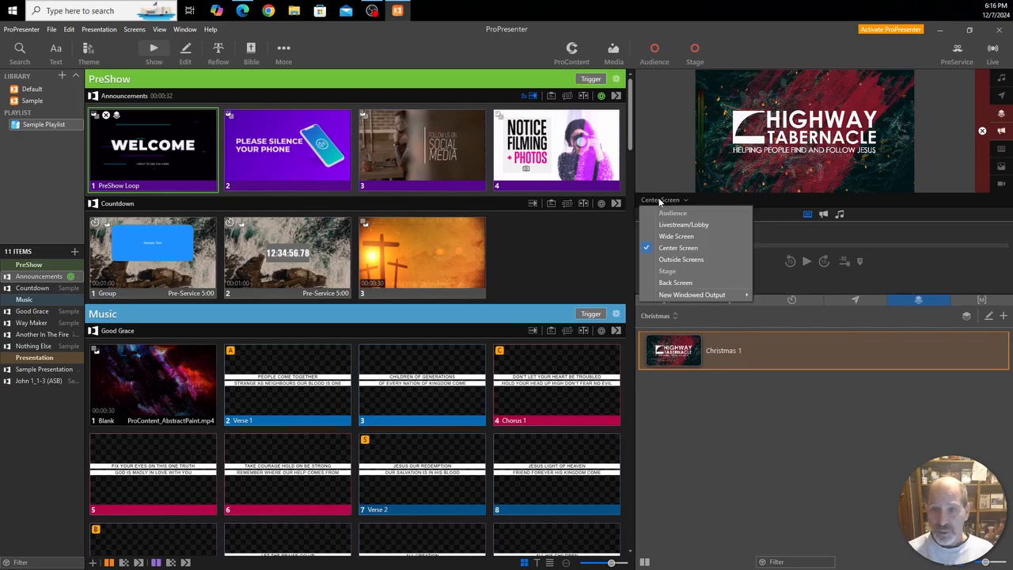
click(667, 260)
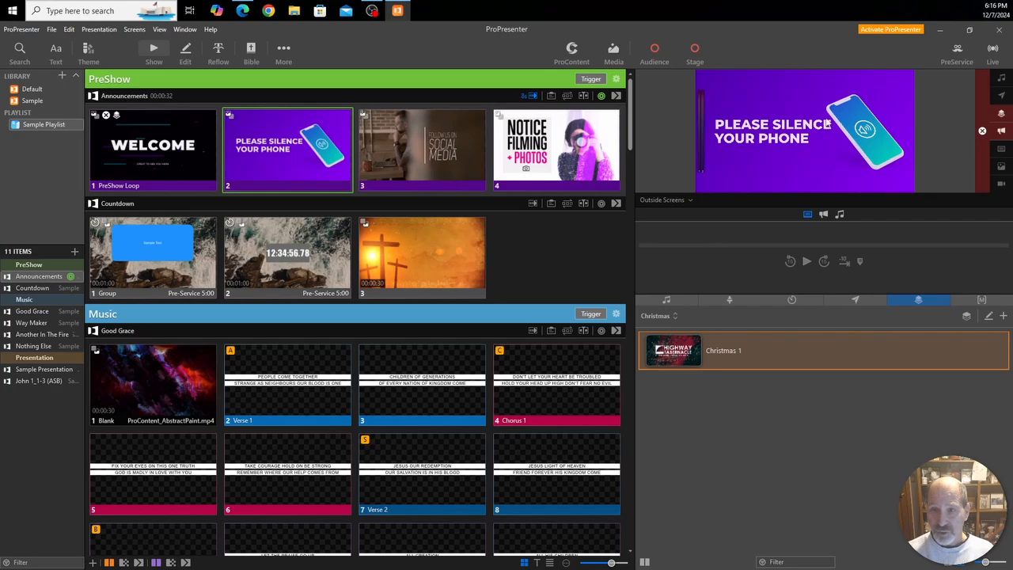
click(672, 202)
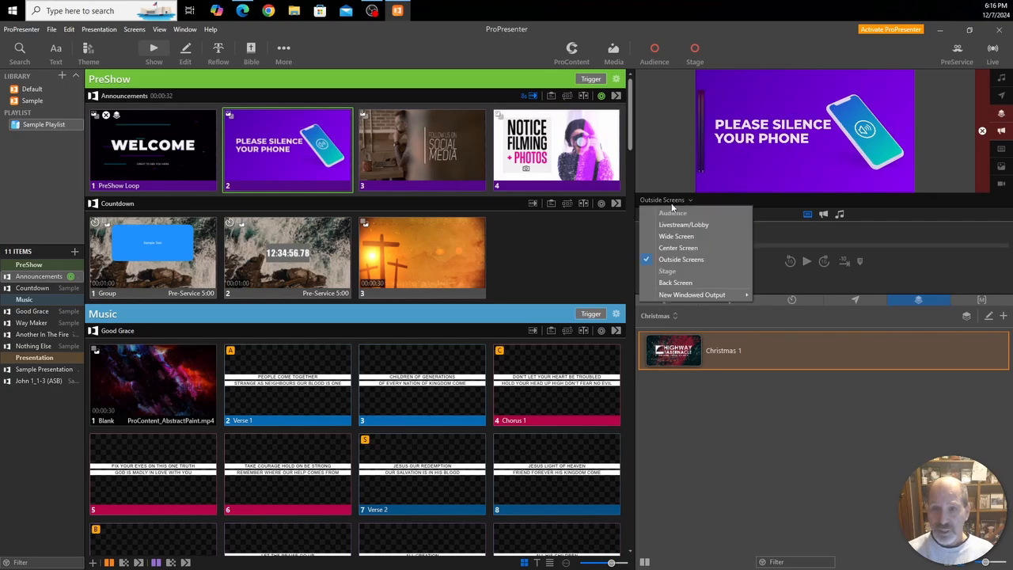
click(672, 230)
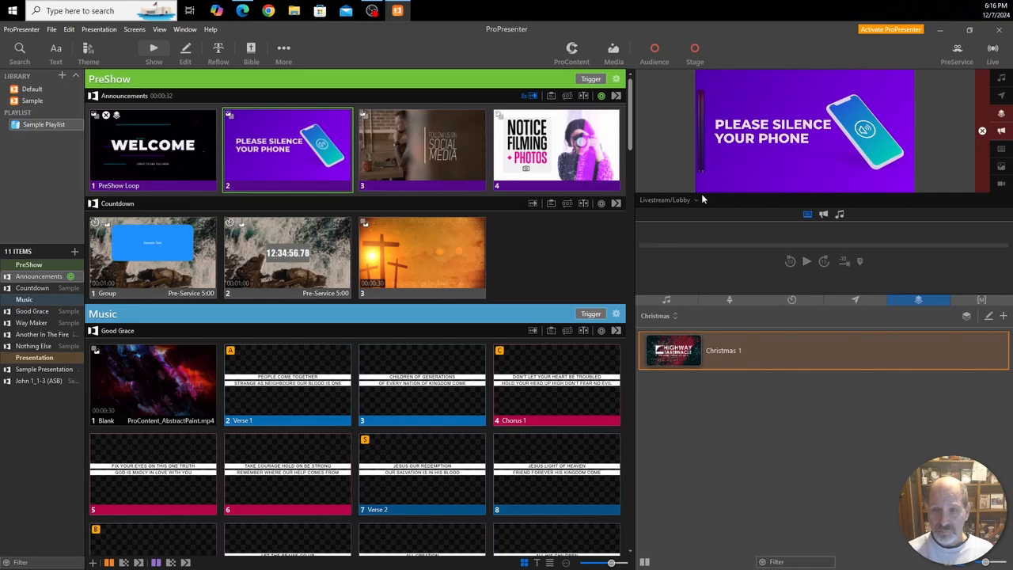
click(670, 199)
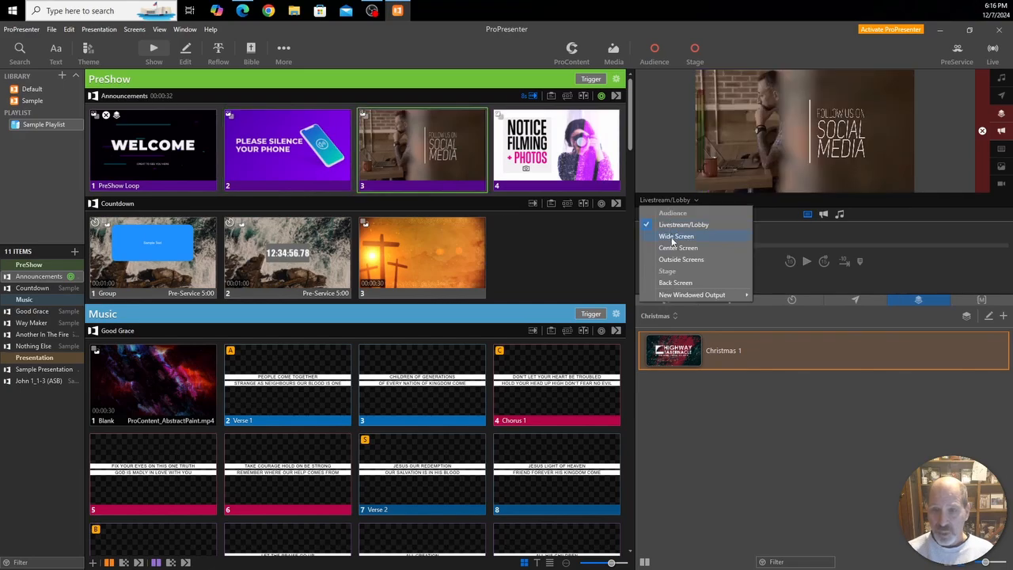
click(673, 237)
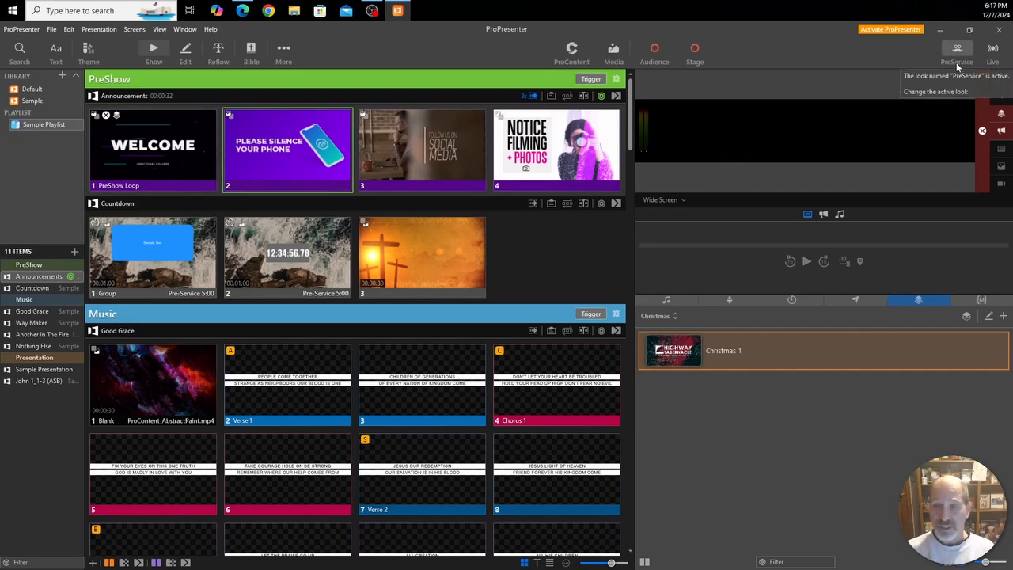
- Trigger the Blank and Verse 1 slides of Good Grace, and examine the PreService look's layer settings
click(190, 395)
click(273, 397)
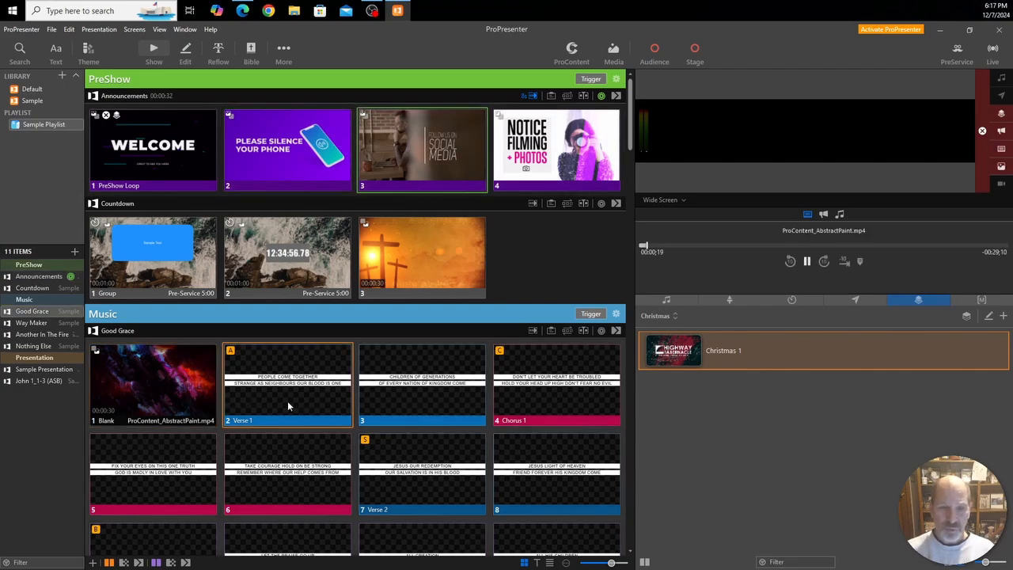
click(956, 50)
click(946, 85)
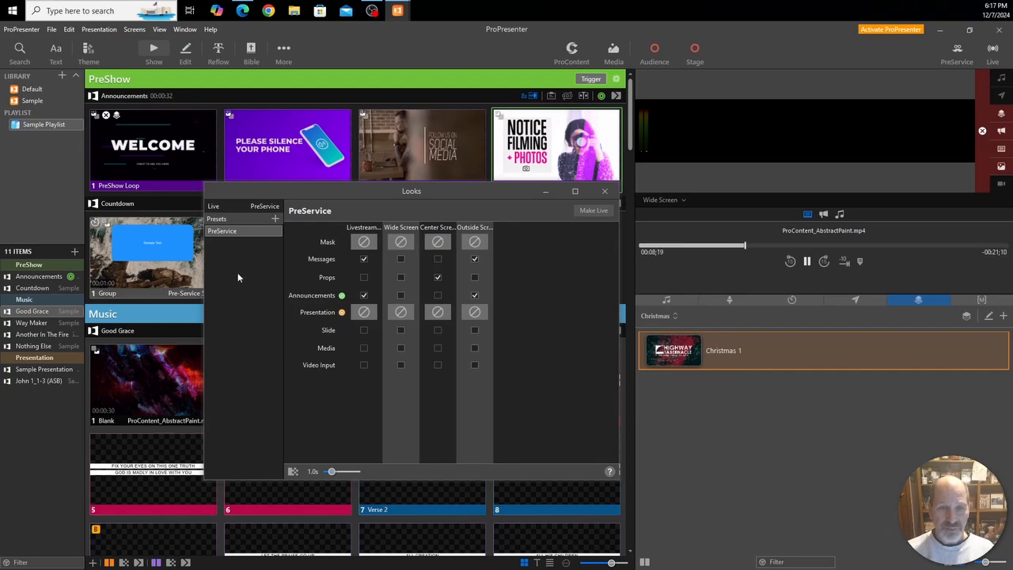
click(604, 190)
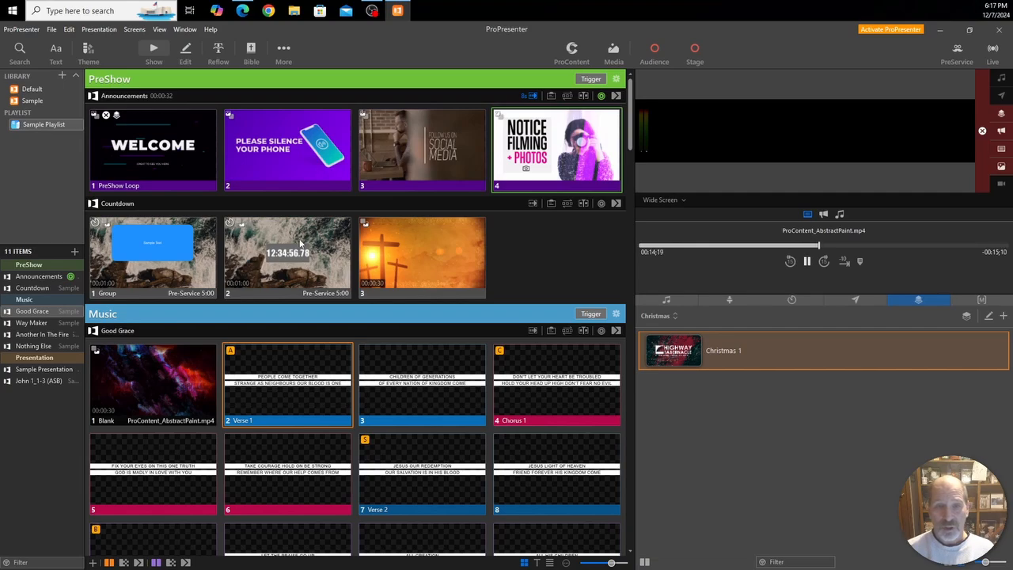
- Restart the PreShow announcements from the Welcome slide and let them advance to the social media slide
click(147, 143)
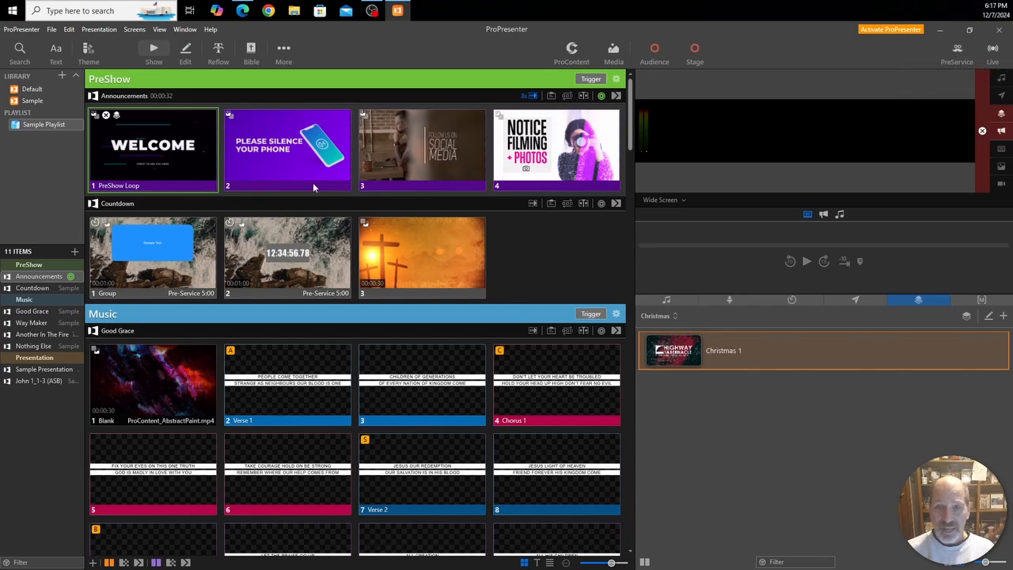
key(Right)
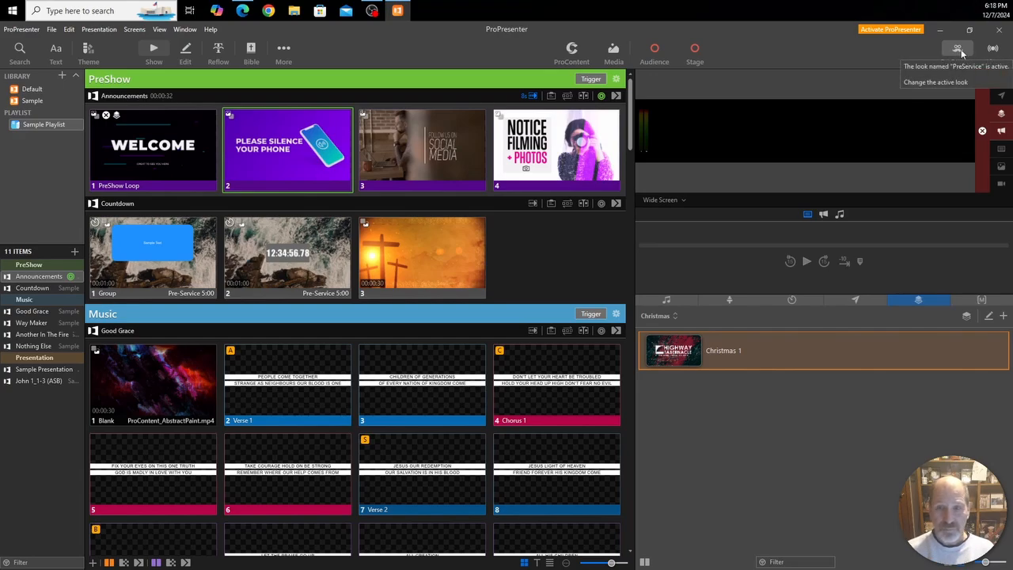
key(Right)
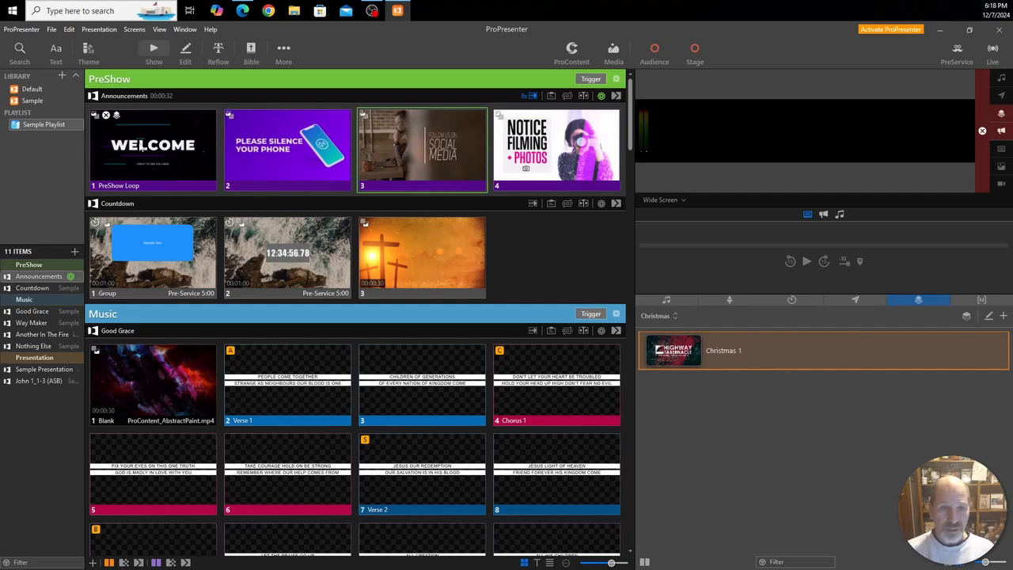
- Add an Audience Look action for the PreService look to the Welcome slide of the PreShow announcements
right_click(149, 147)
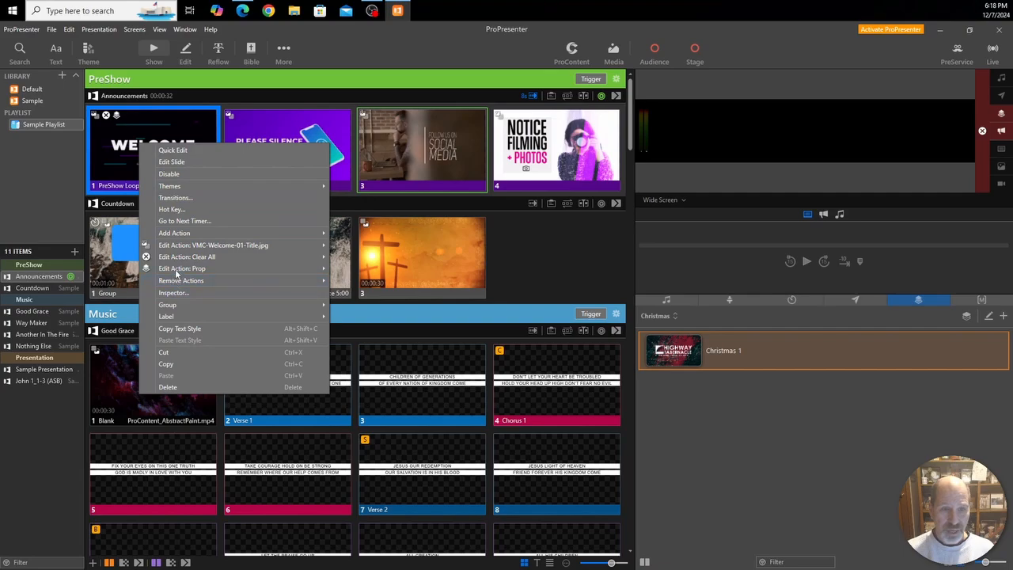
mouse_move(176, 234)
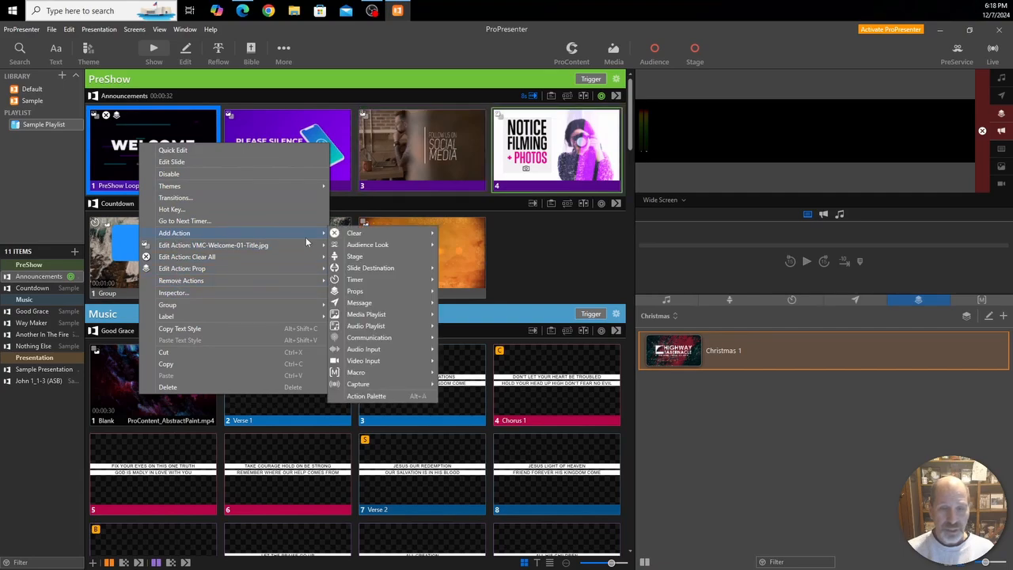
mouse_move(352, 247)
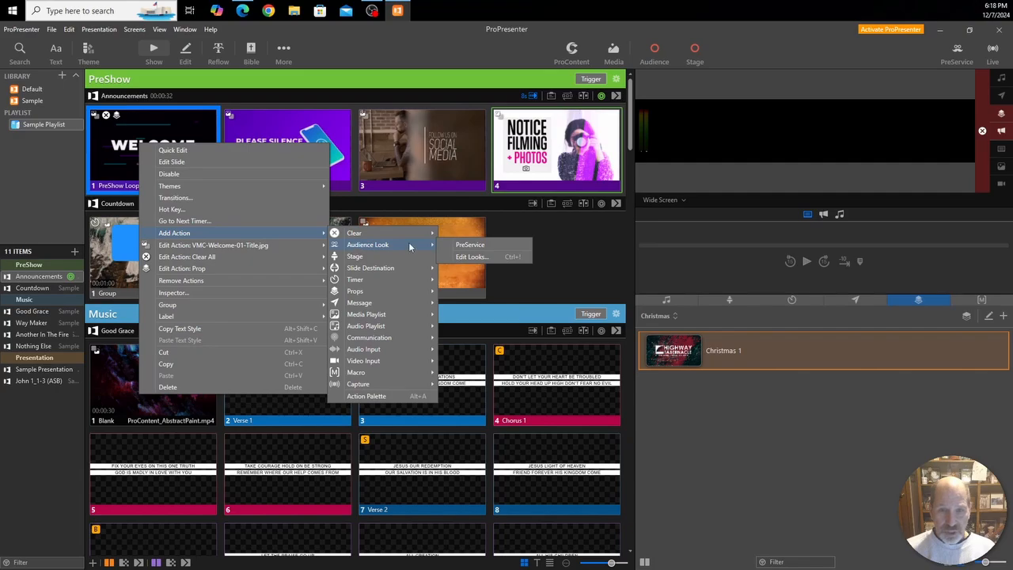
click(467, 245)
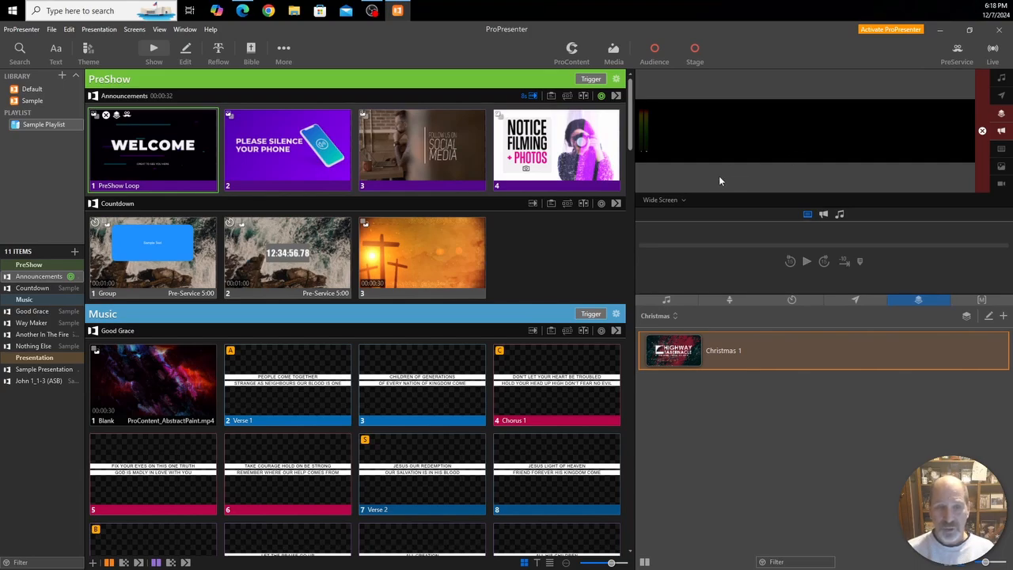
- Advance the PreShow announcements to the slide with the filming and photos notice
key(Right)
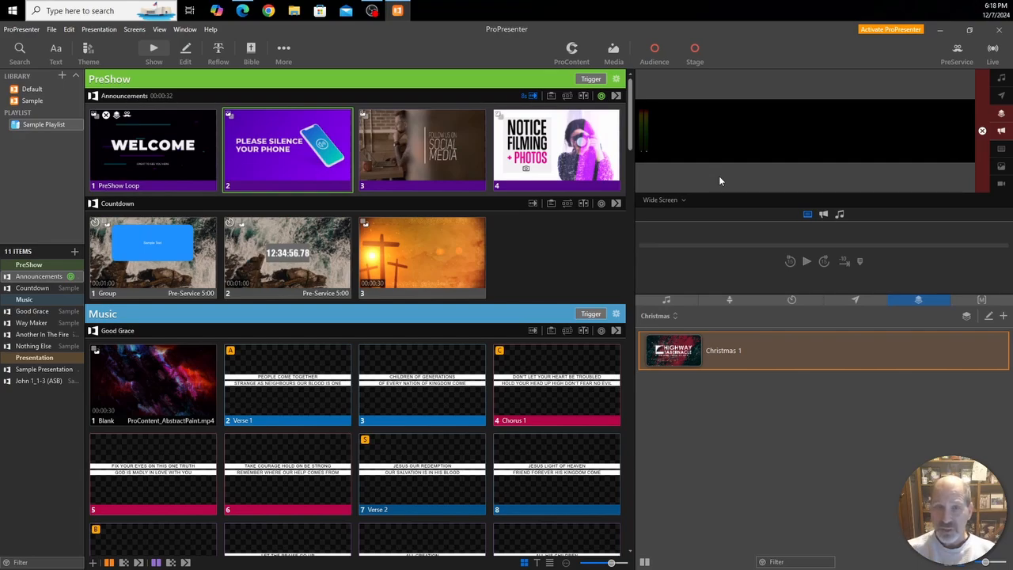
key(Right)
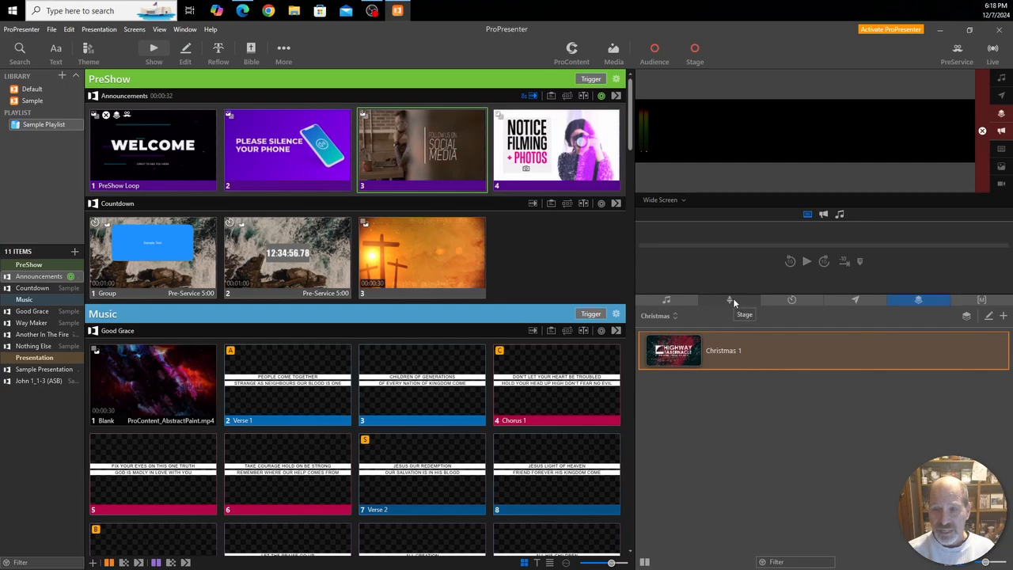
key(Right)
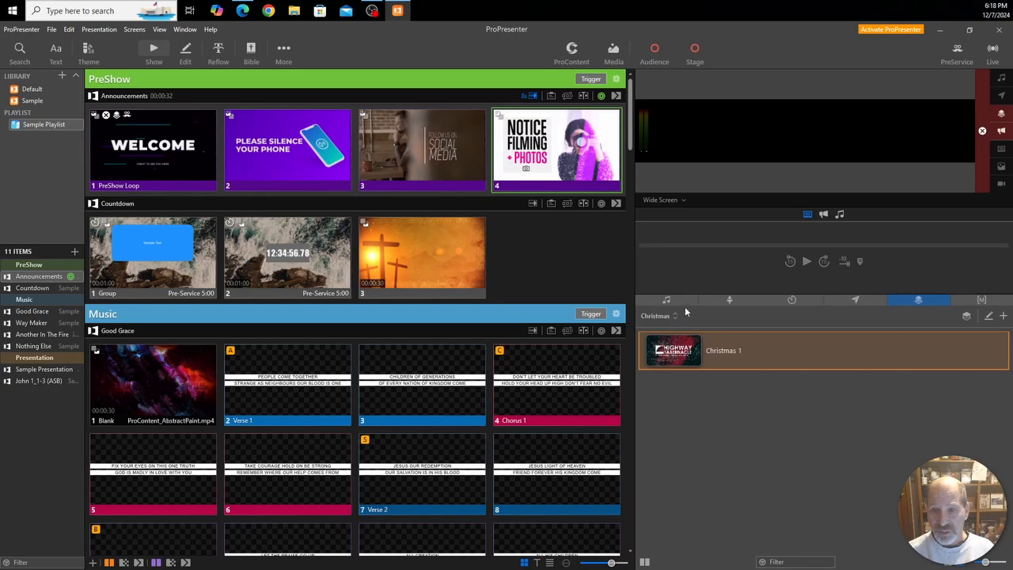
- Check which stage layouts are available for the Back Screen, leaving the current Lyrics/Message layout selected
click(731, 299)
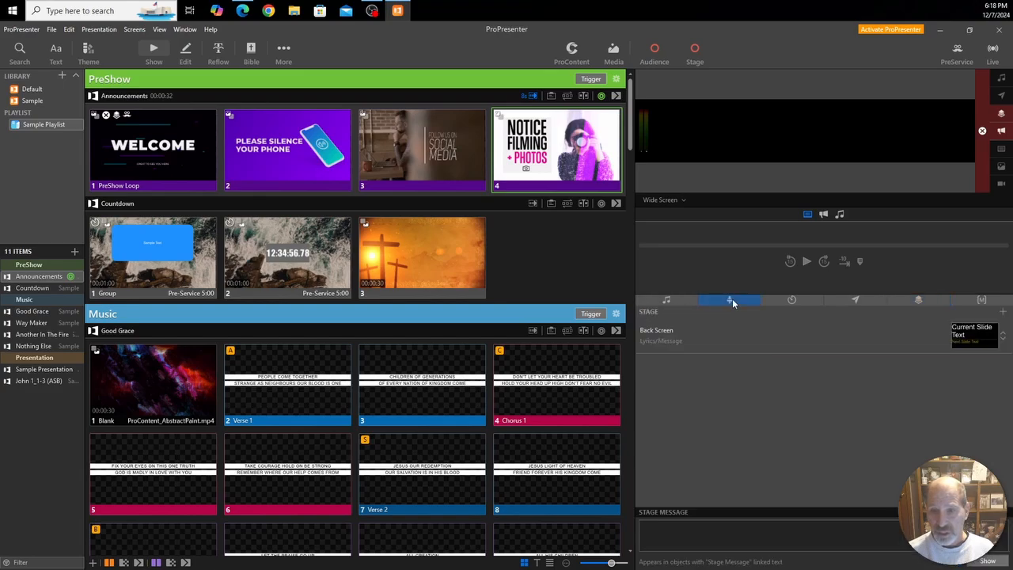
click(1002, 337)
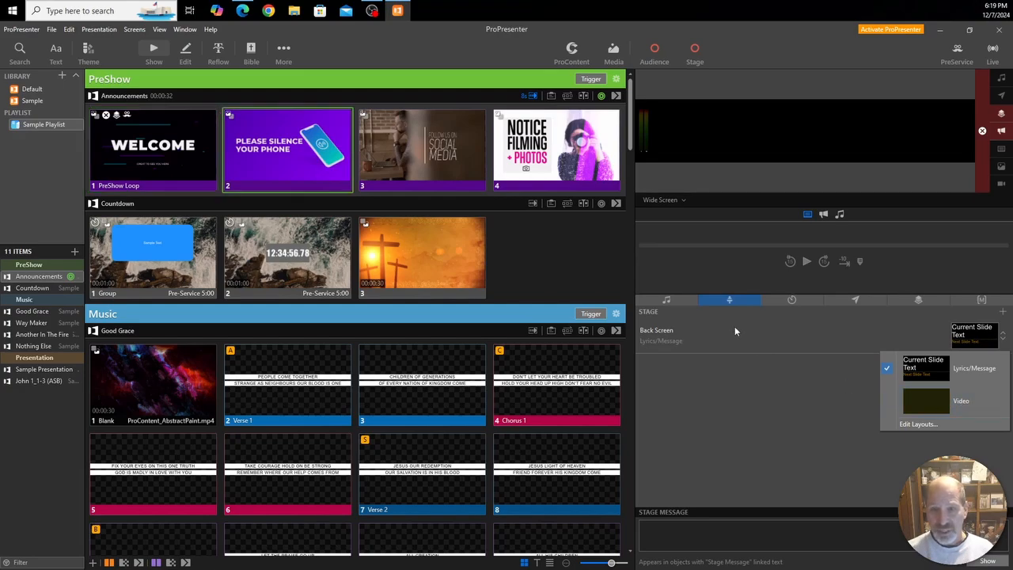
click(746, 377)
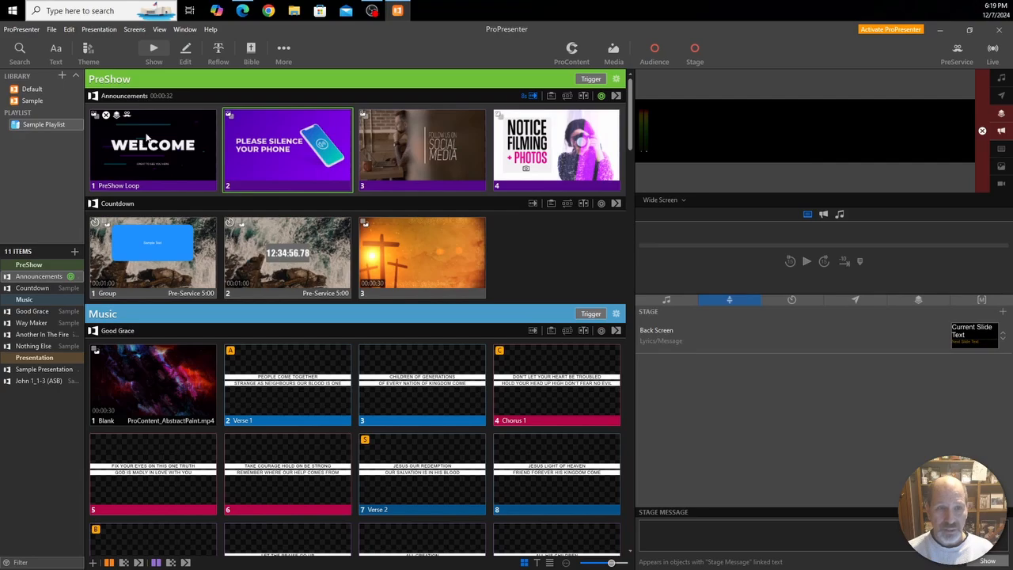
- Add a Stage action to the Welcome slide that switches the Back Screen to the Video layout
key(Right)
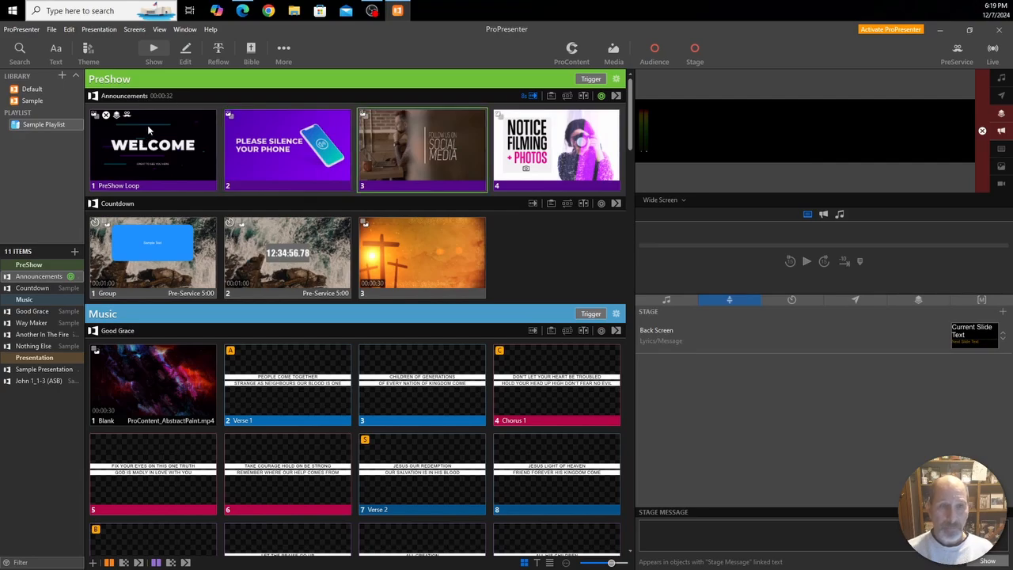
click(147, 125)
right_click(147, 125)
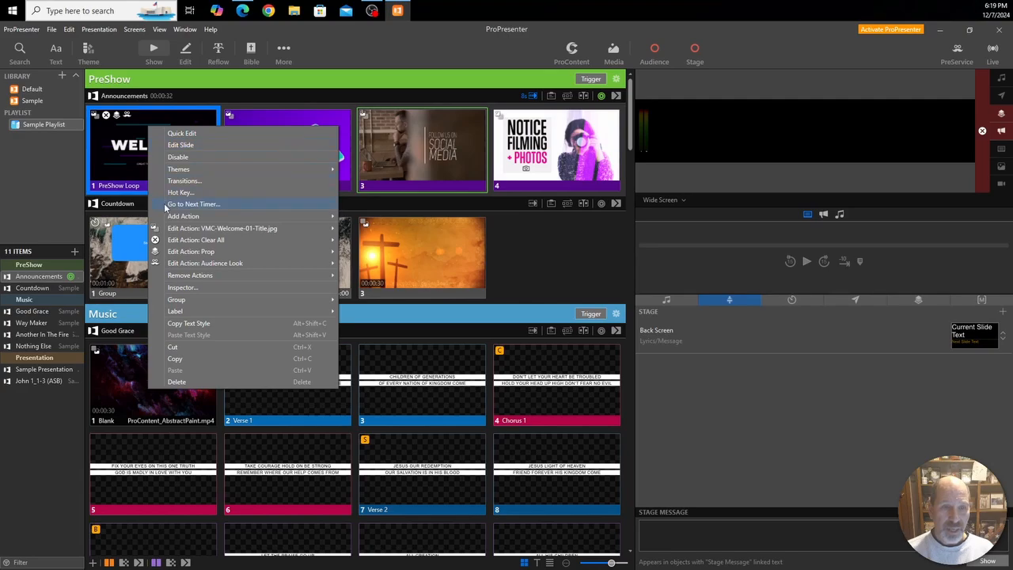
mouse_move(170, 218)
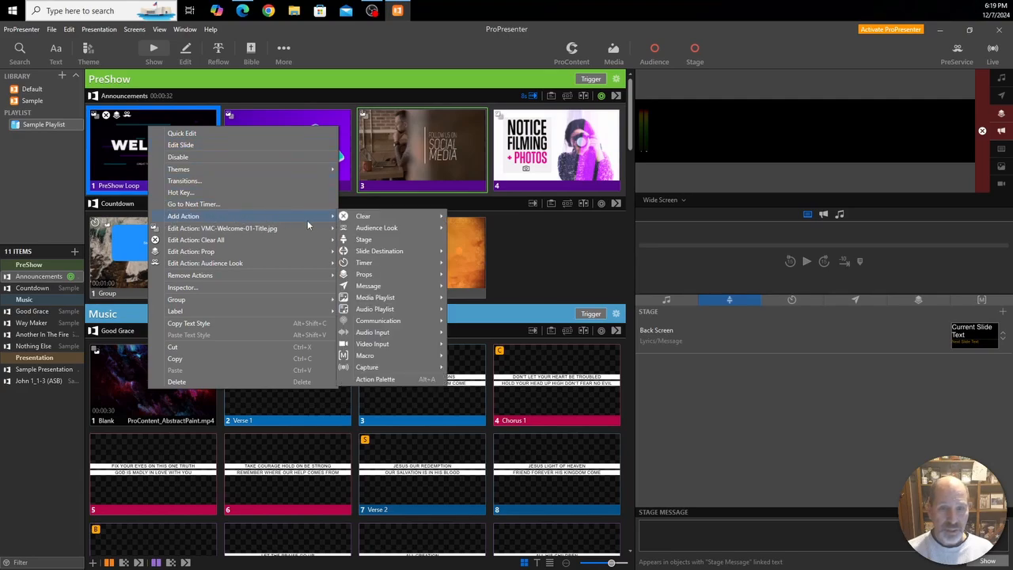
click(363, 239)
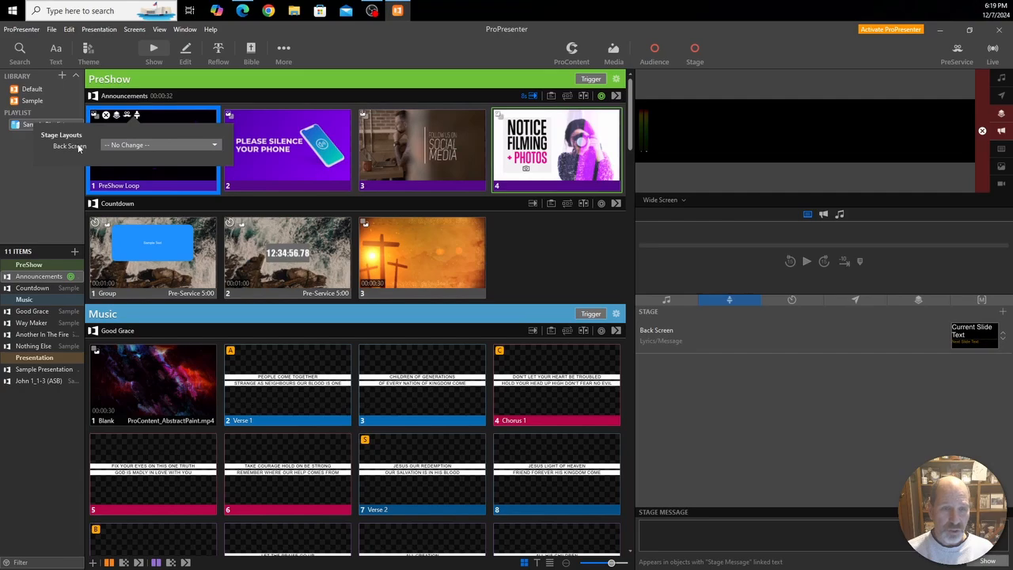
click(147, 144)
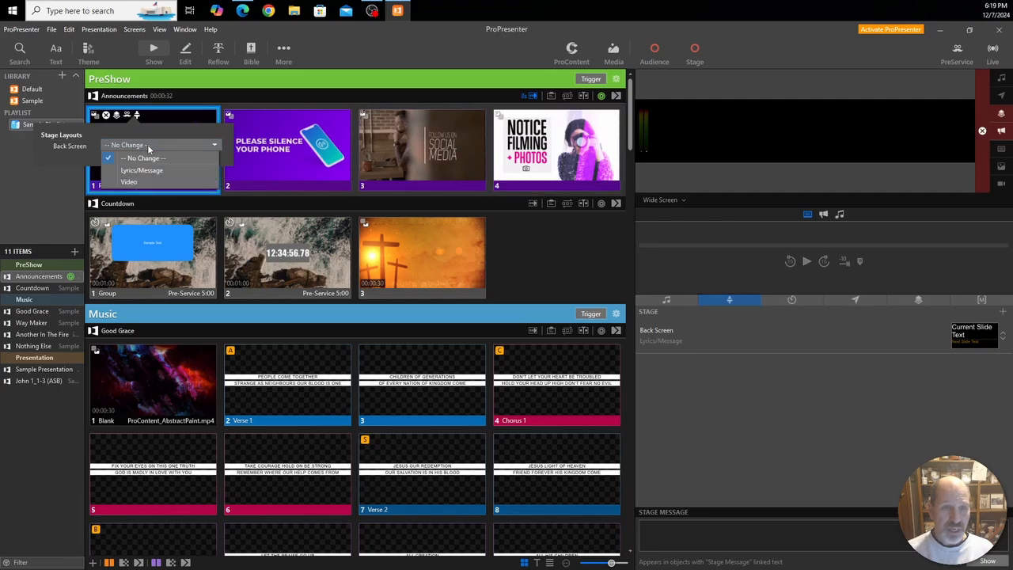
click(129, 182)
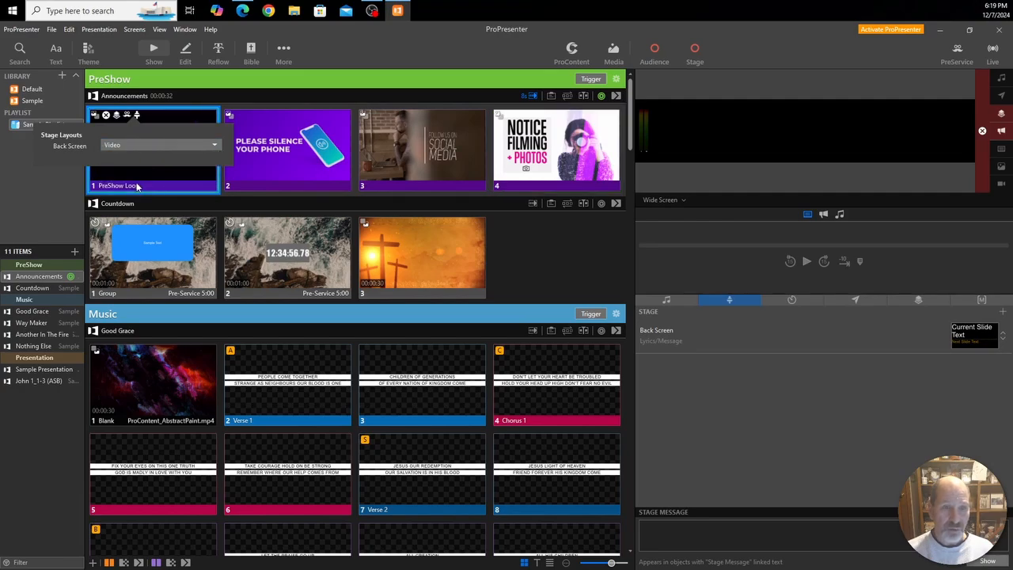
click(361, 93)
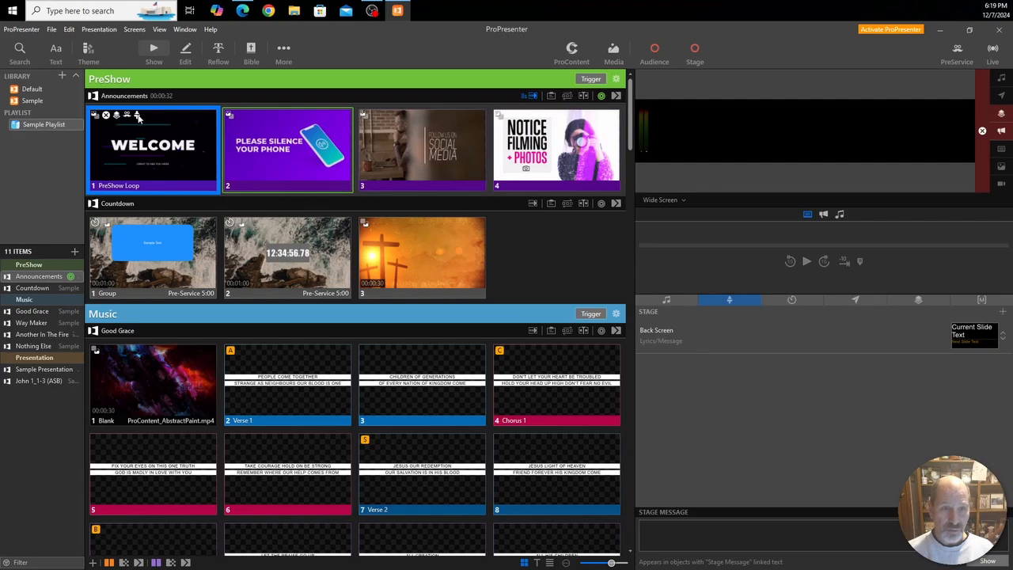
- Restart the PreShow announcements from the Welcome slide and preview the Livestream/Lobby output
click(143, 147)
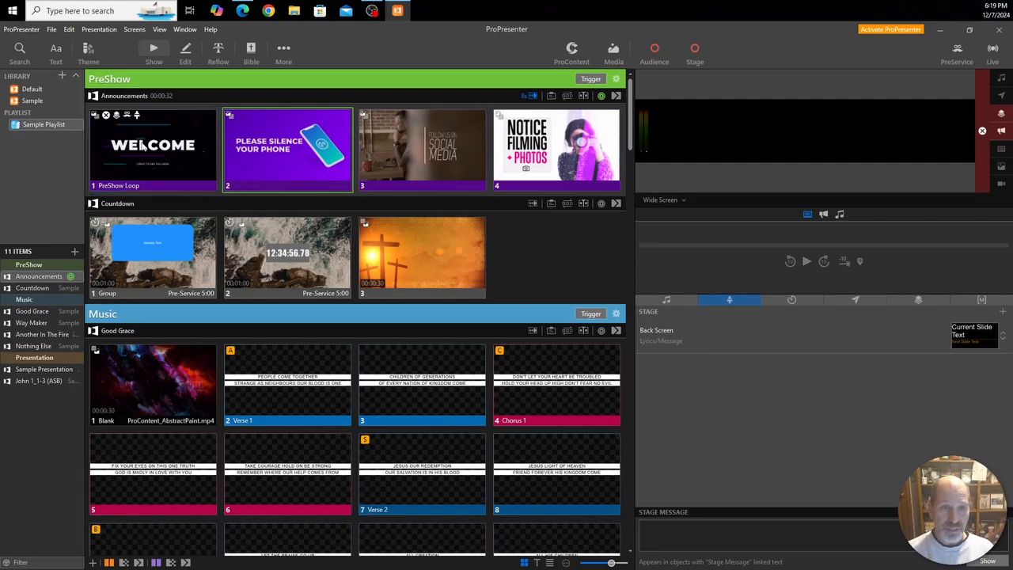
click(143, 147)
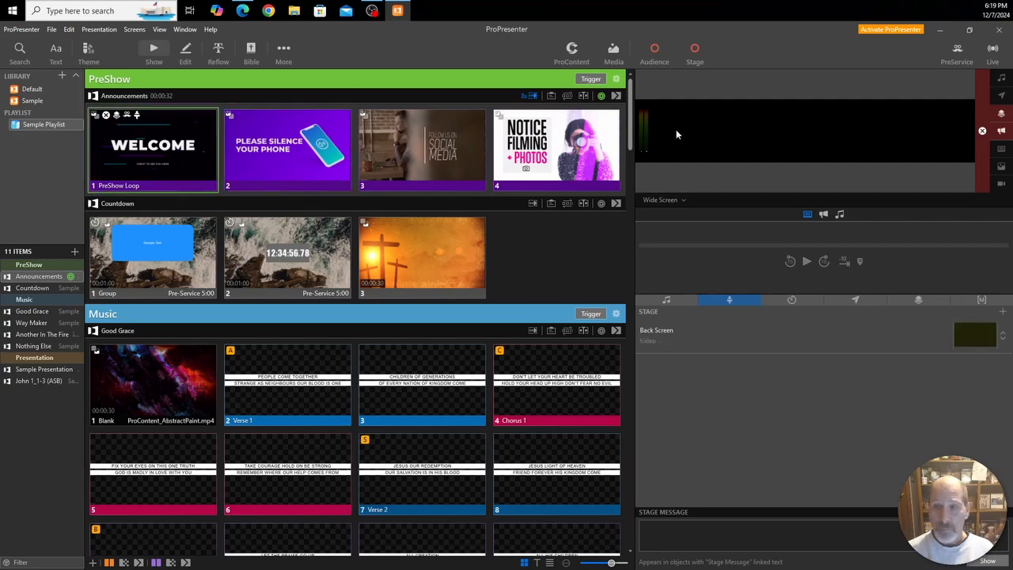
click(665, 200)
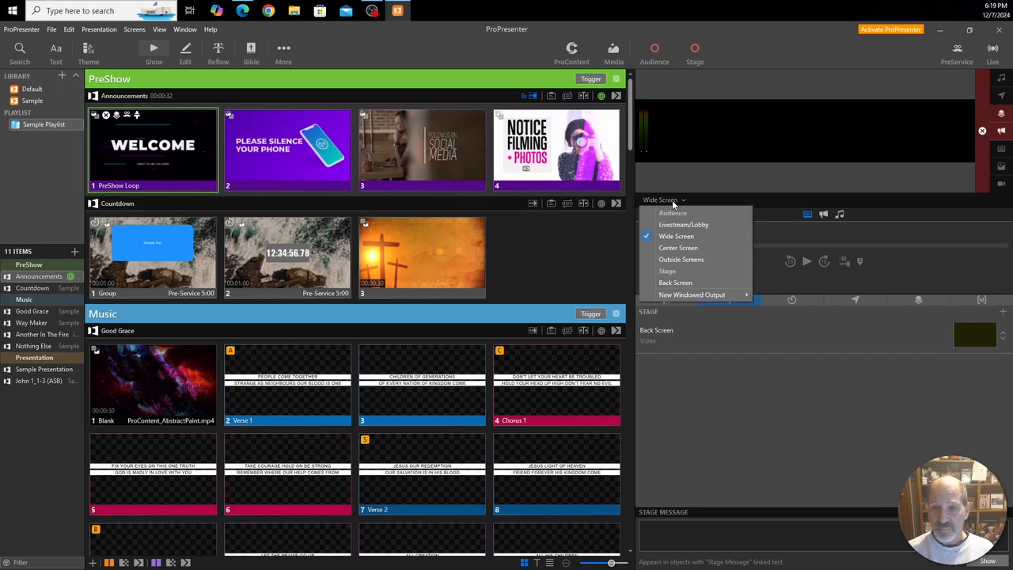
click(681, 225)
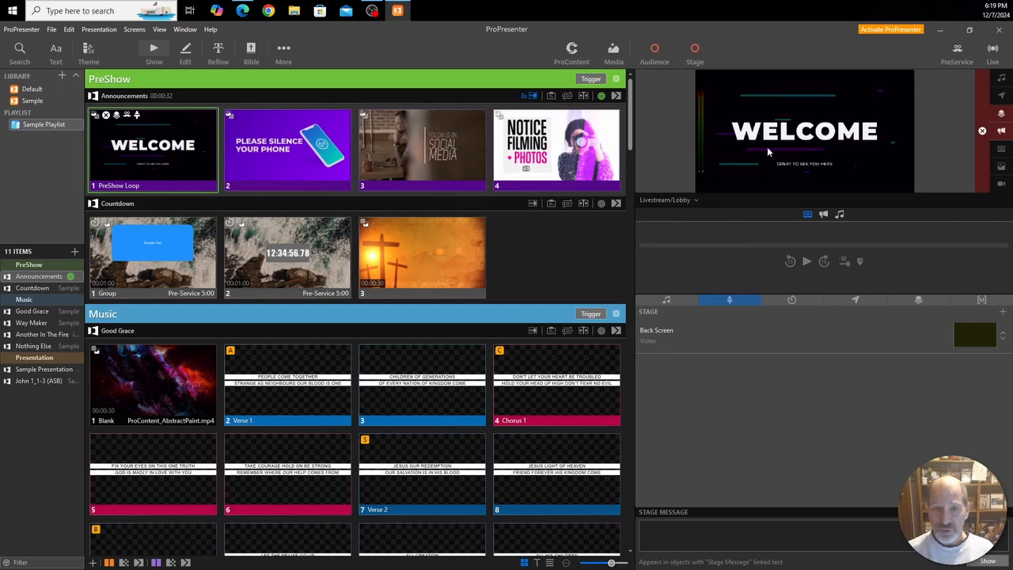
- Preview the Center Screen, Outside Screens and Back Screen outputs in turn while the announcements run
click(663, 200)
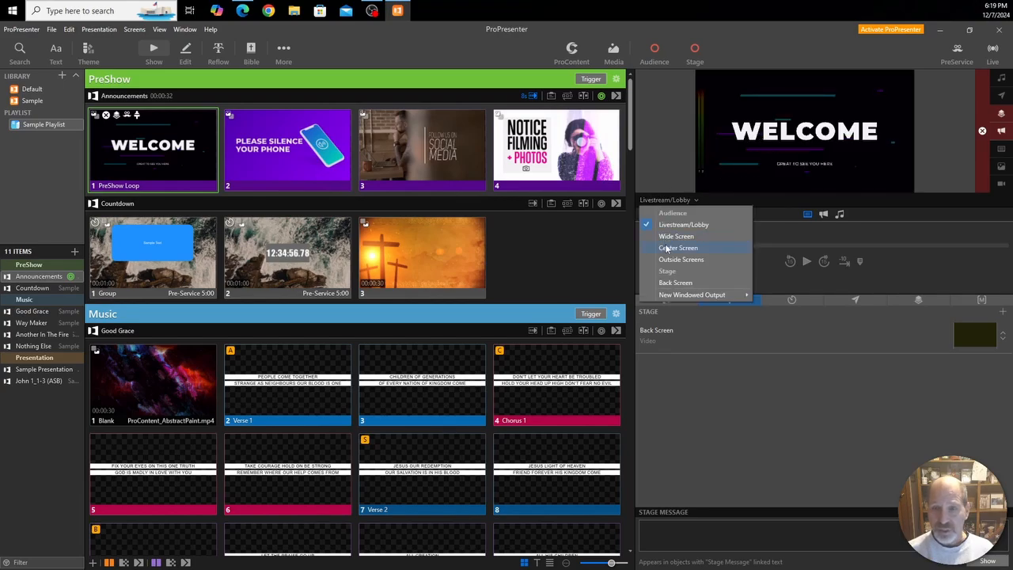
click(666, 248)
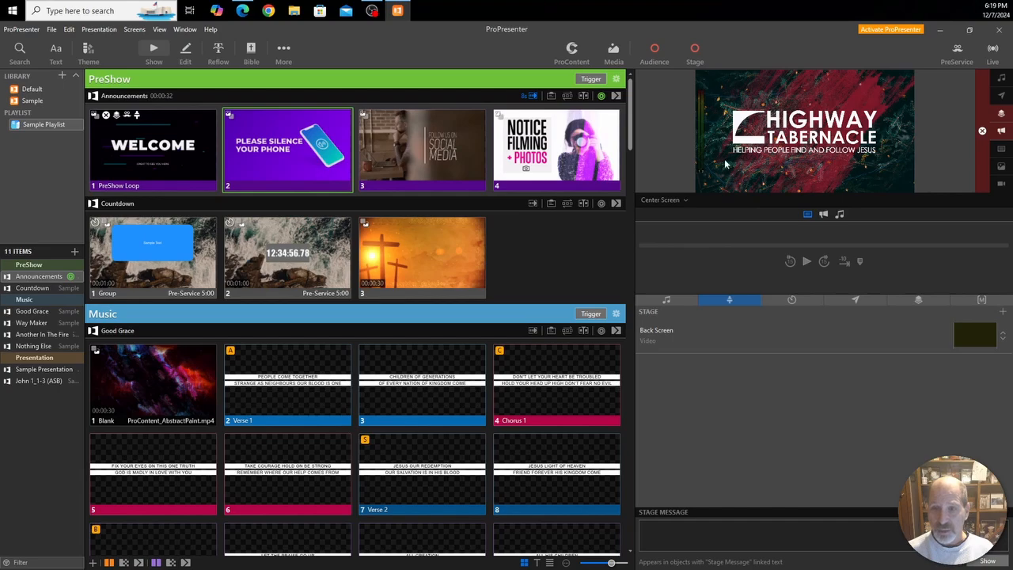
click(663, 200)
click(672, 260)
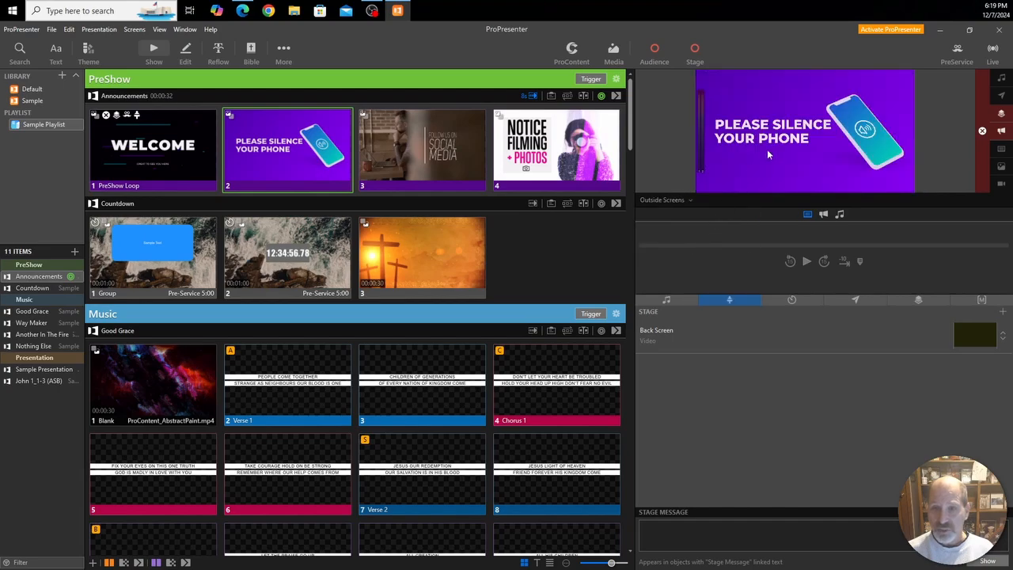
click(663, 200)
click(672, 282)
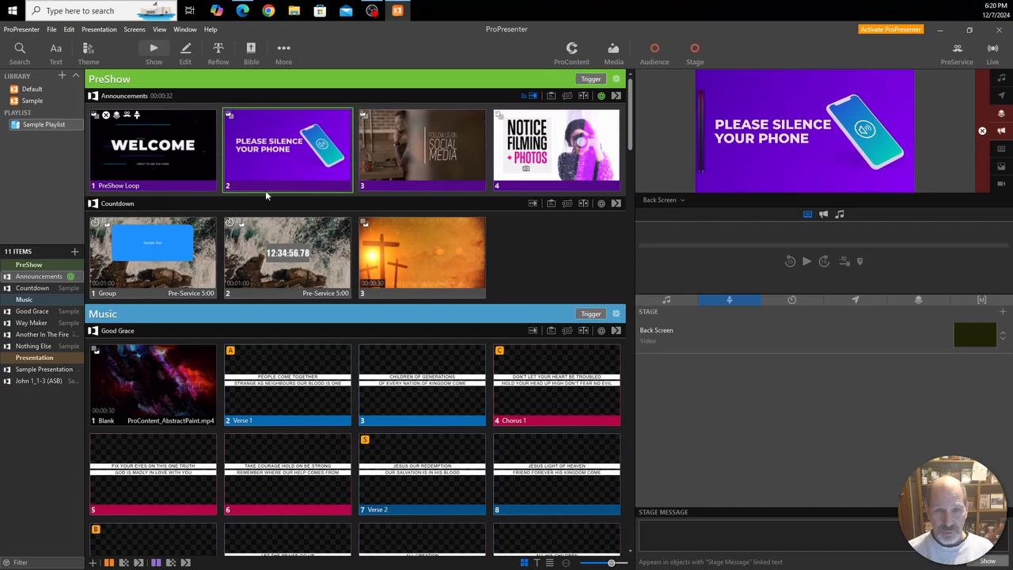
- Create a macro named Preservice in the Default Collection
click(982, 302)
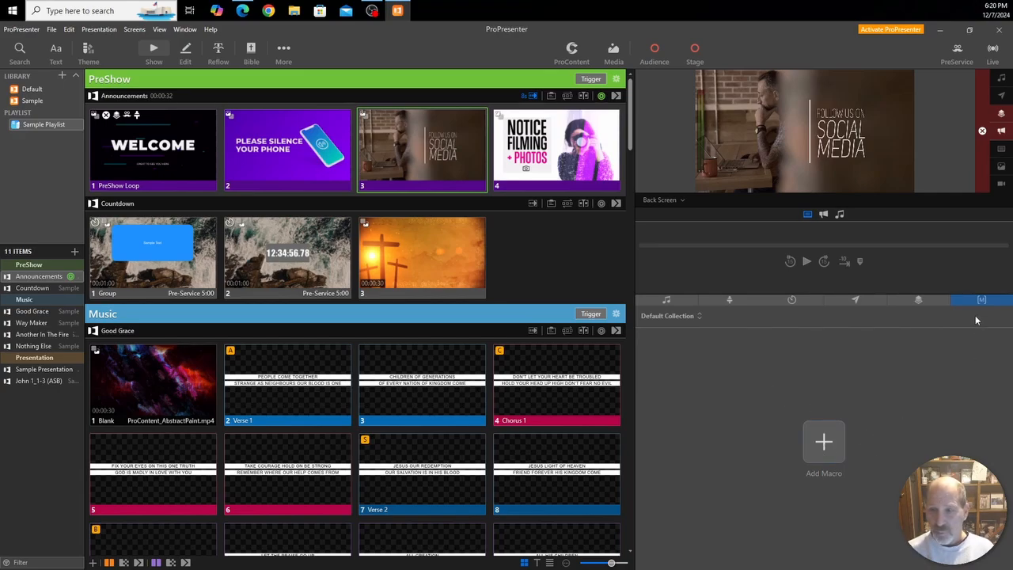
click(824, 444)
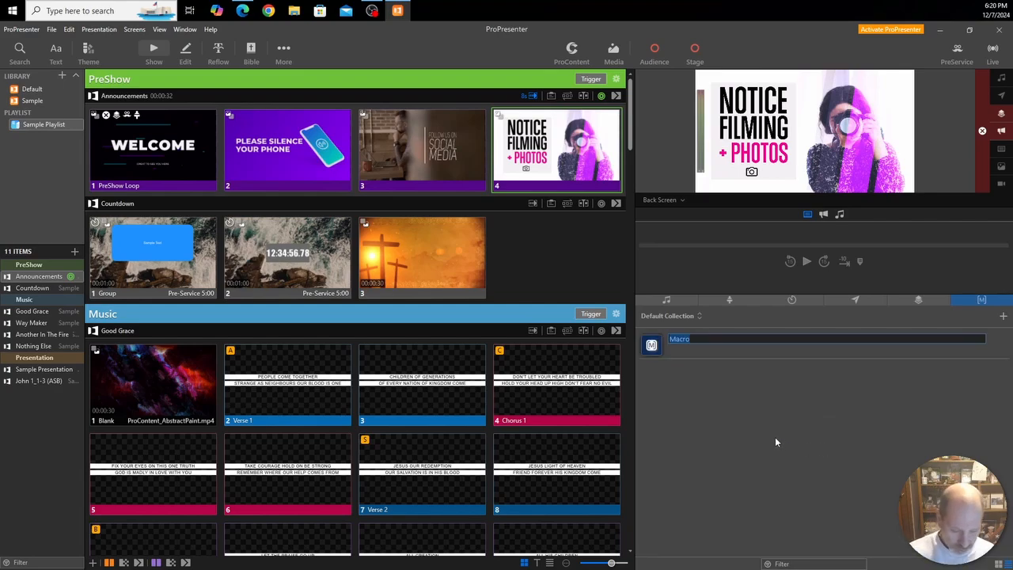
text(Preserv)
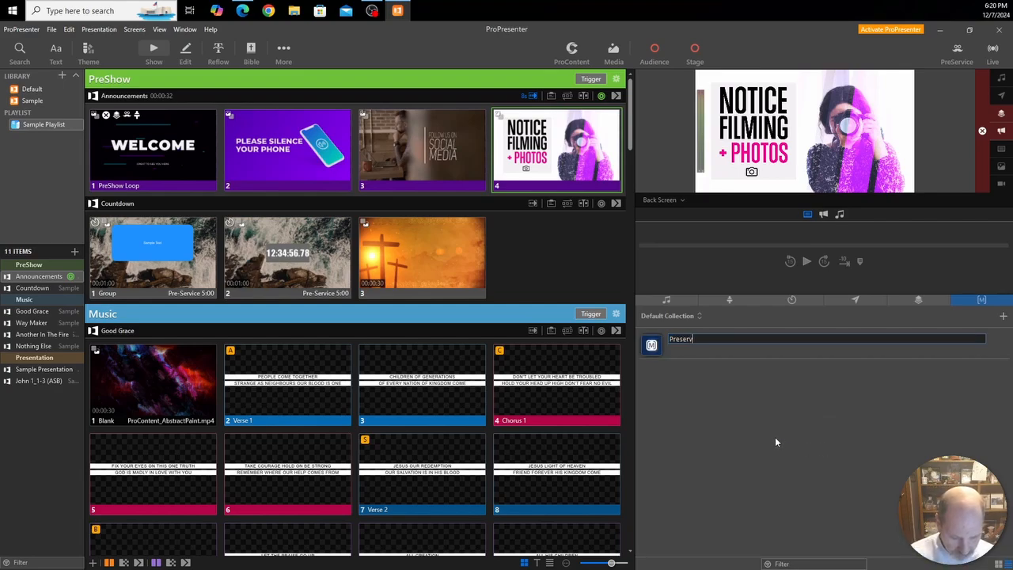
text(ice)
key(Return)
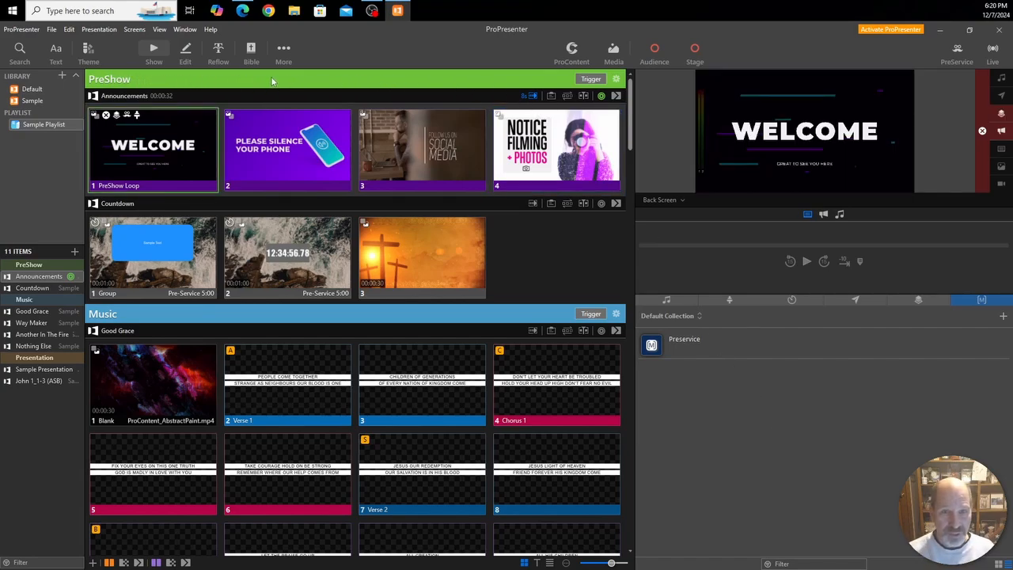
- Change the Preservice macro's color to bright green
right_click(652, 345)
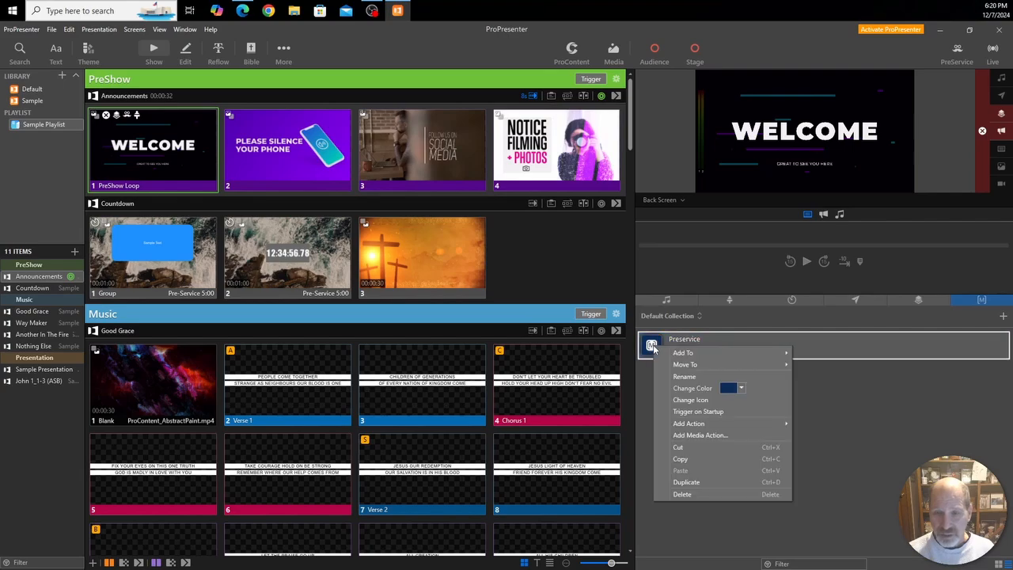
click(743, 389)
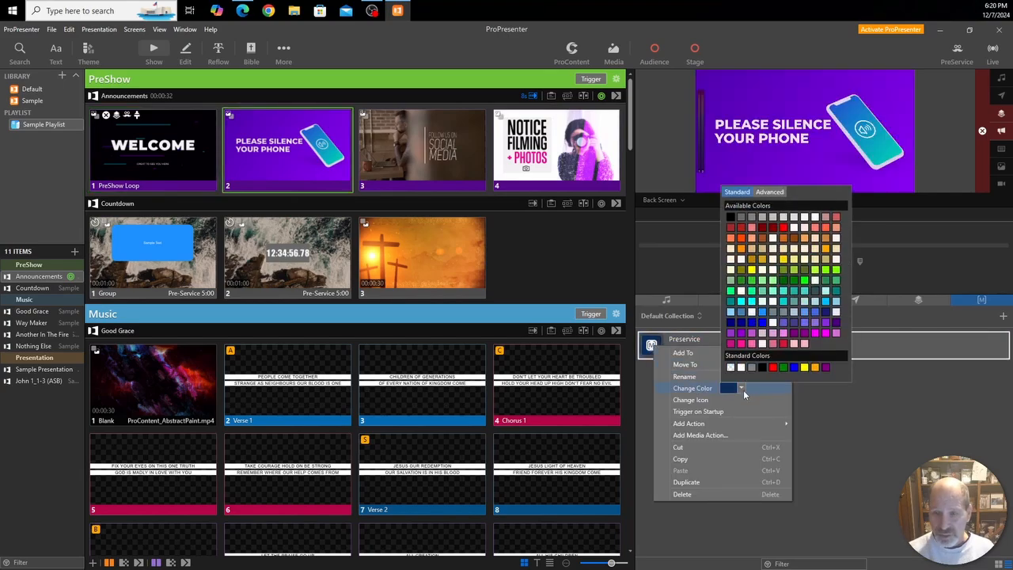
click(804, 280)
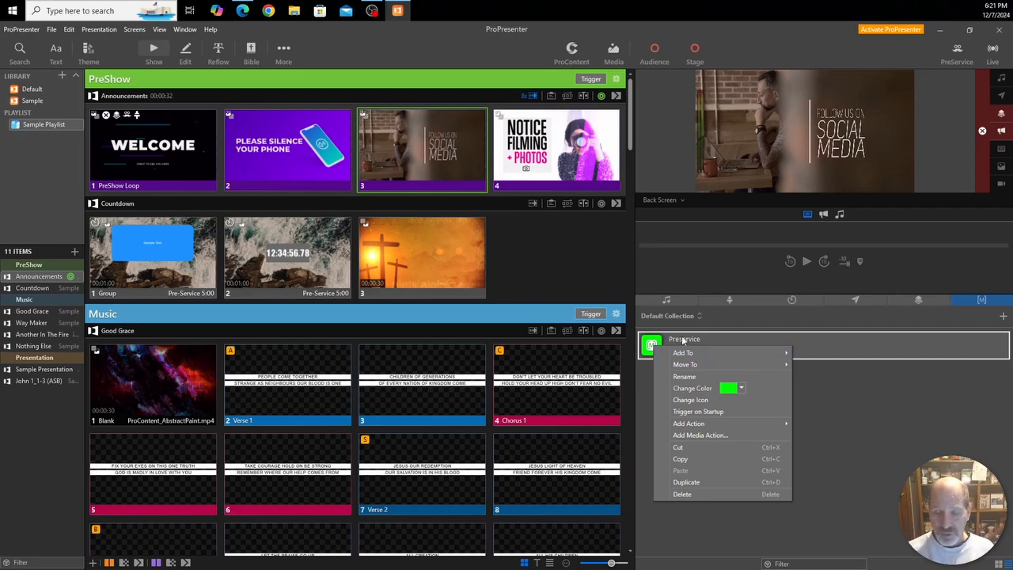
- Add a Clear All clear group action to the Preservice macro
mouse_move(686, 426)
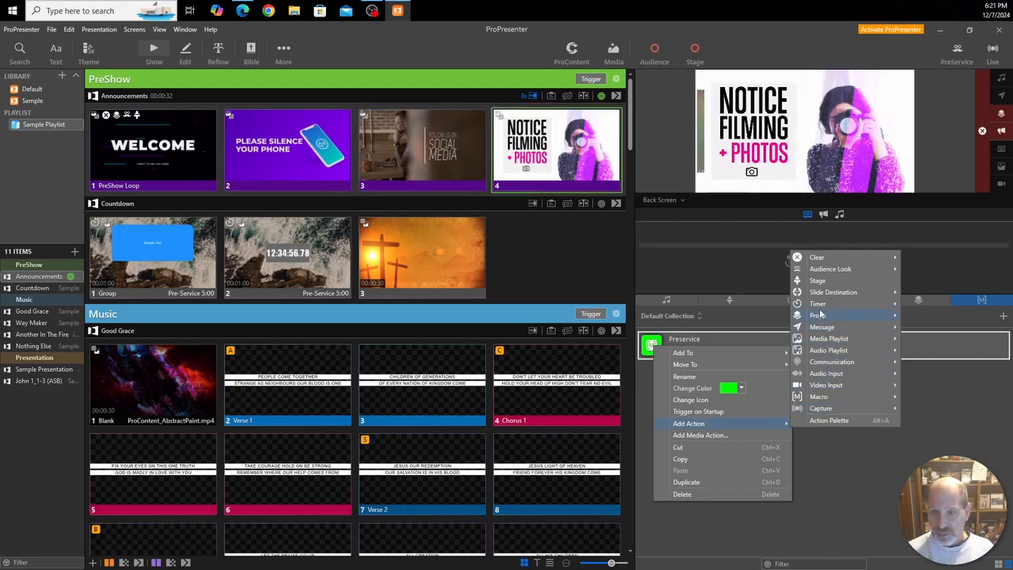
mouse_move(820, 259)
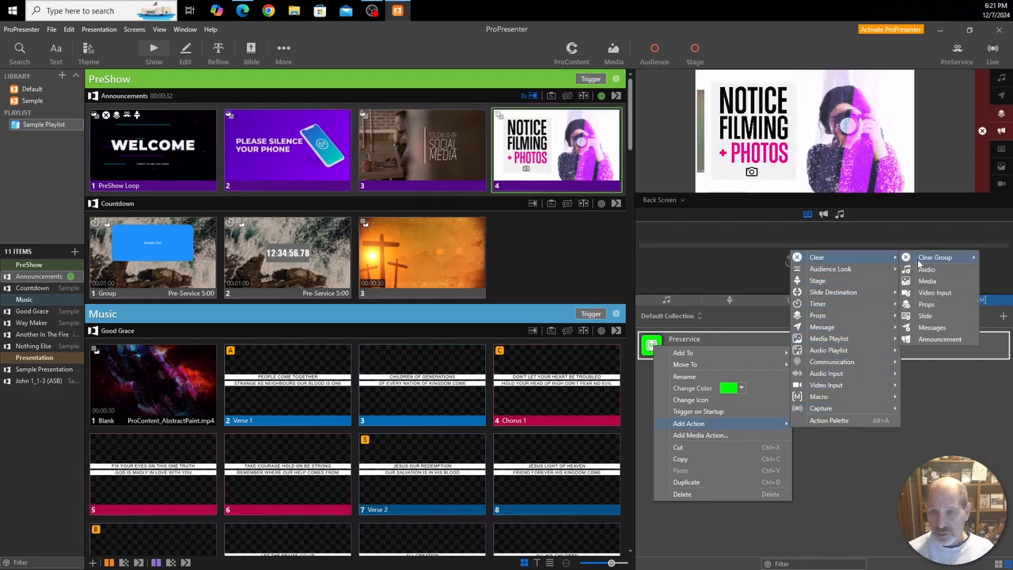
mouse_move(920, 261)
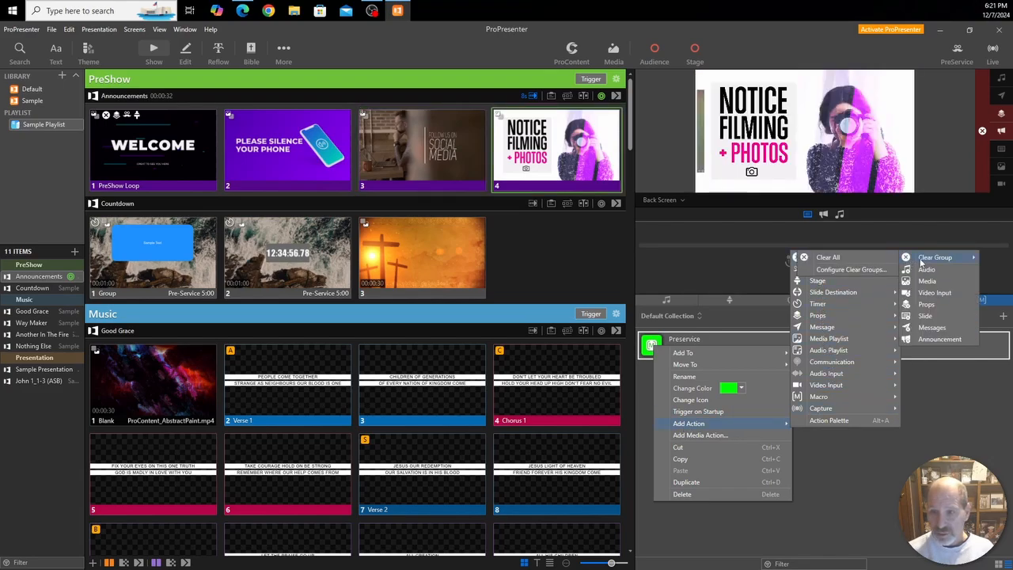
click(827, 258)
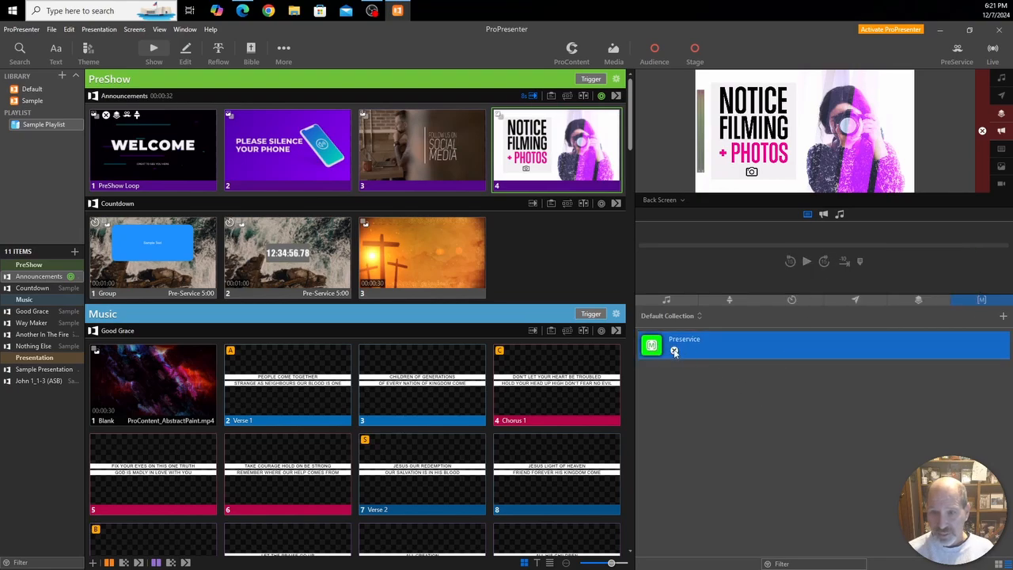
- Add an Audience Look action for the PreService look to the Preservice macro
right_click(698, 352)
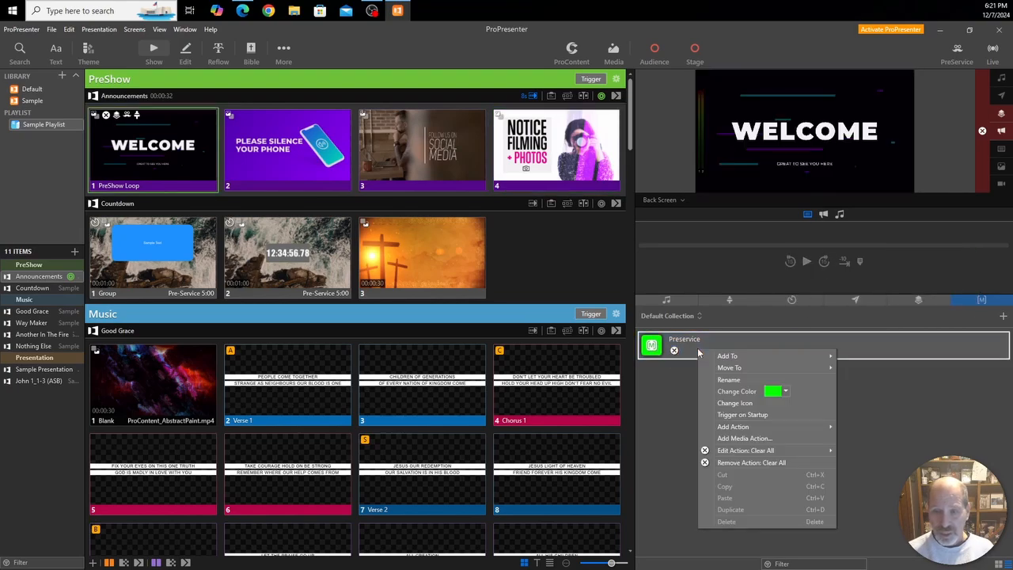
mouse_move(724, 425)
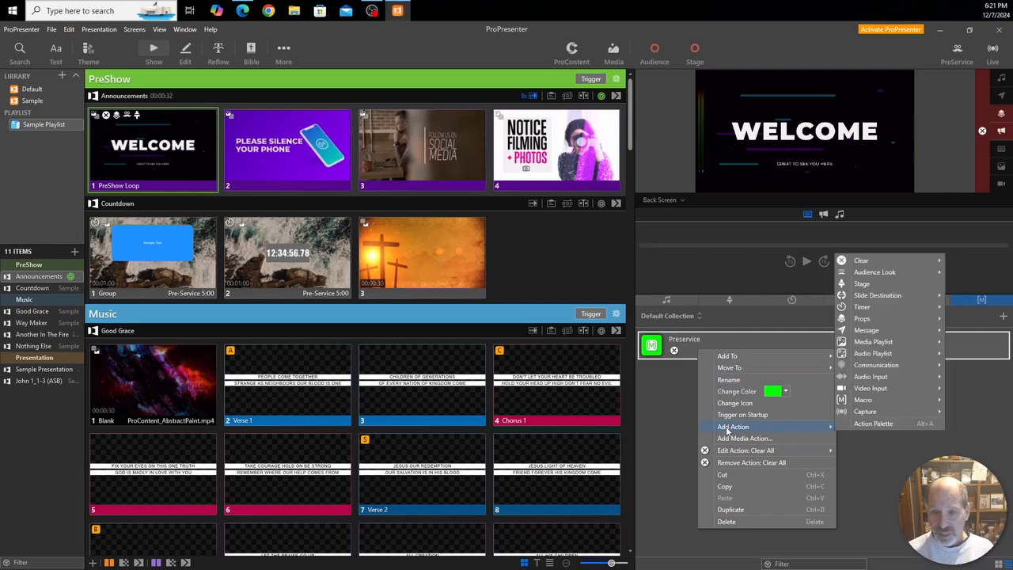
mouse_move(879, 403)
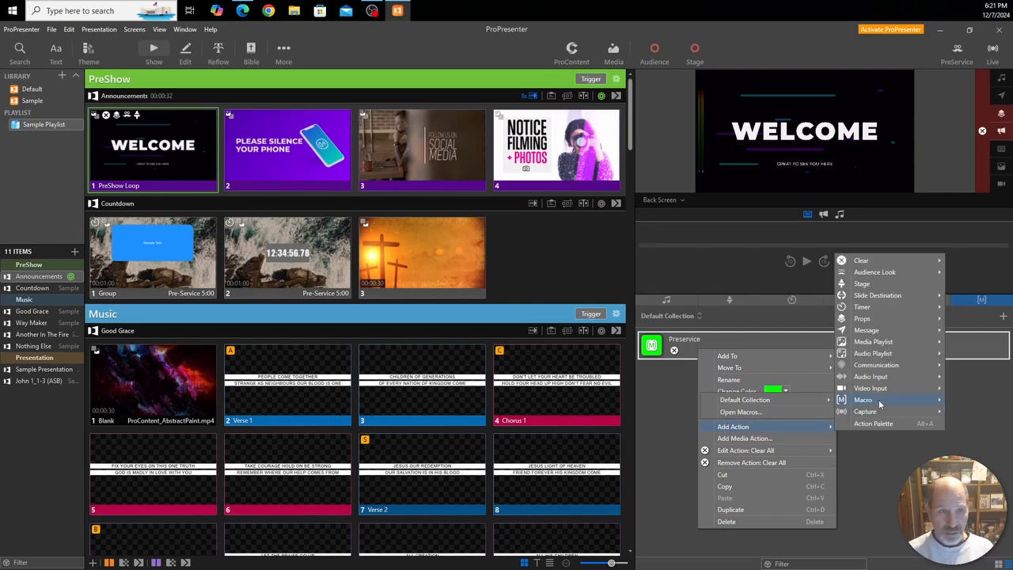
mouse_move(866, 273)
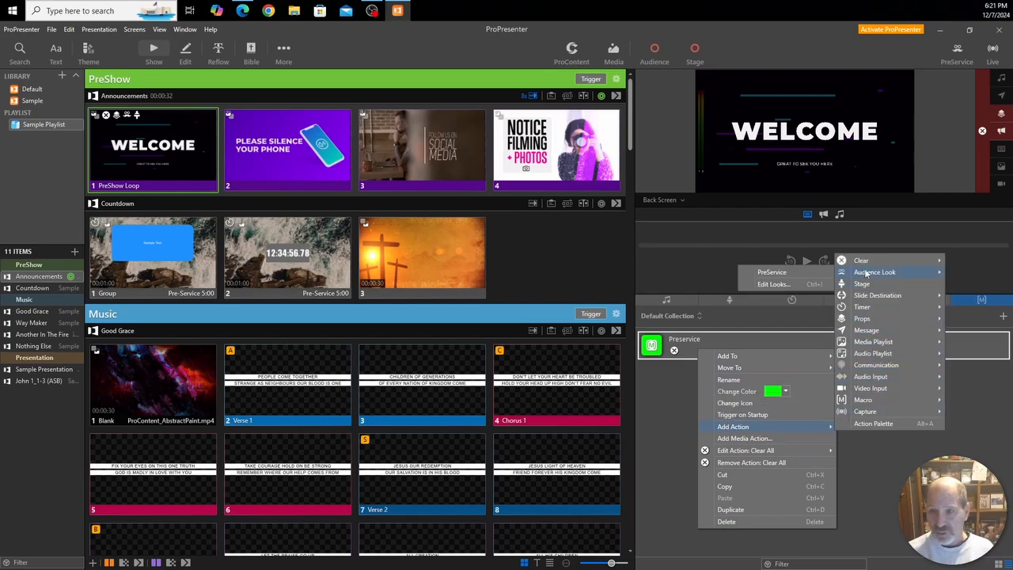
click(777, 275)
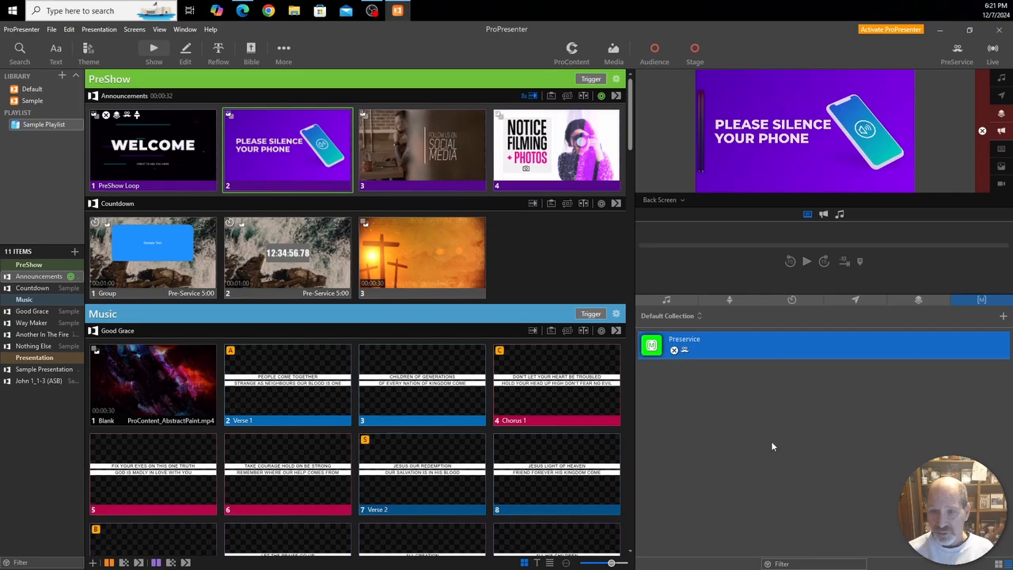
- Add a Stage action to the Preservice macro that sets the Back Screen layout to Video
right_click(695, 351)
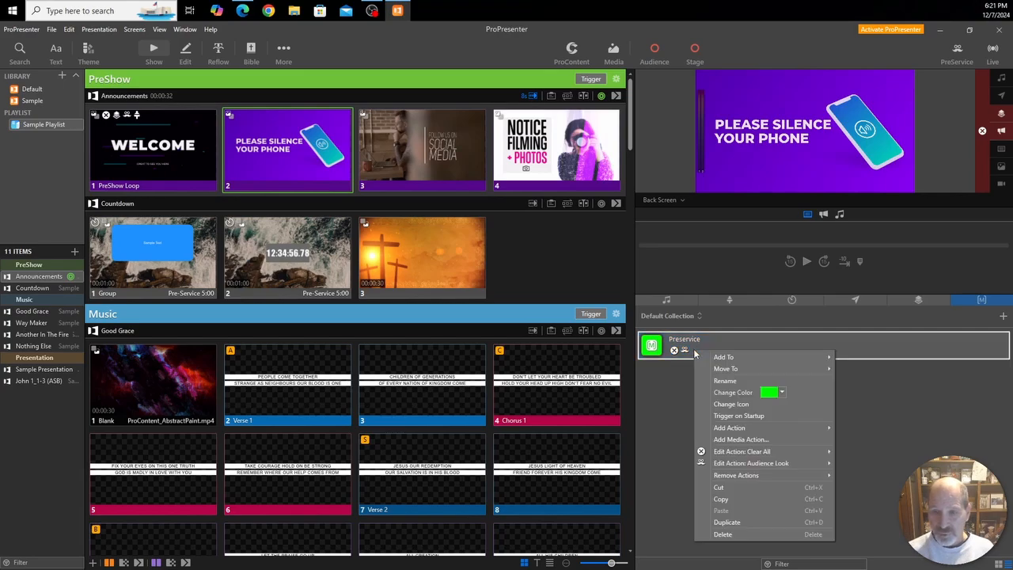
mouse_move(723, 431)
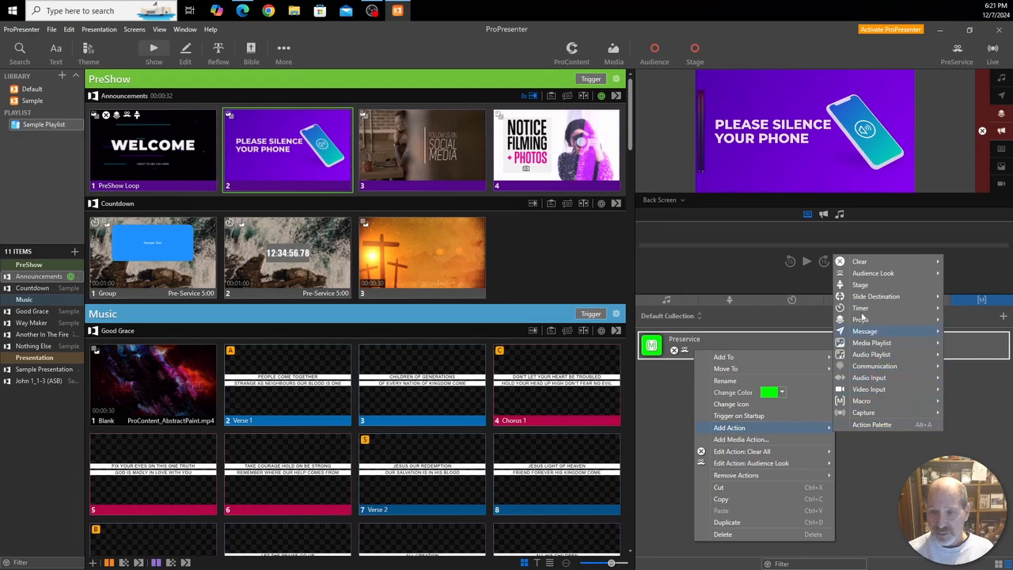
click(859, 285)
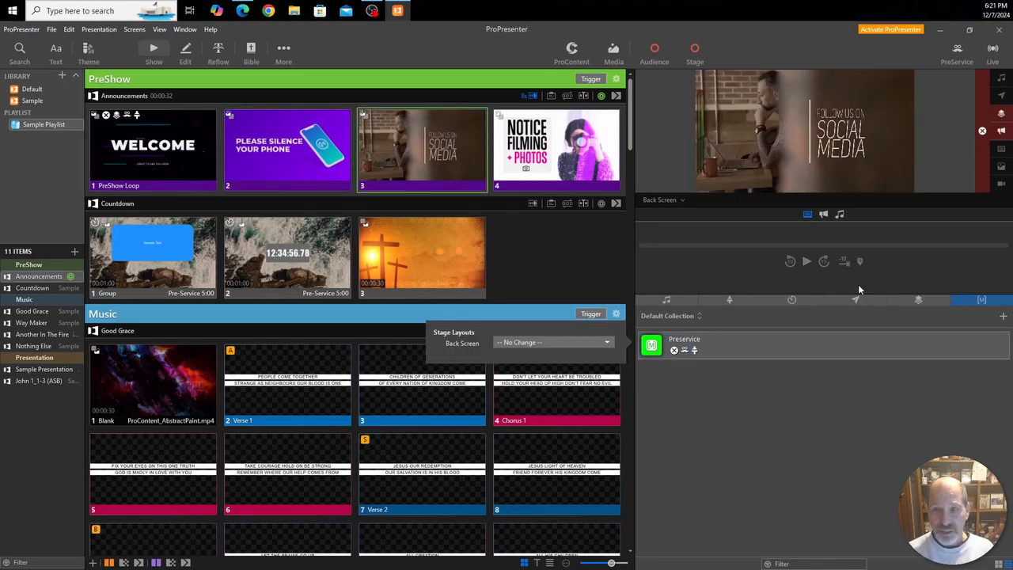
click(535, 342)
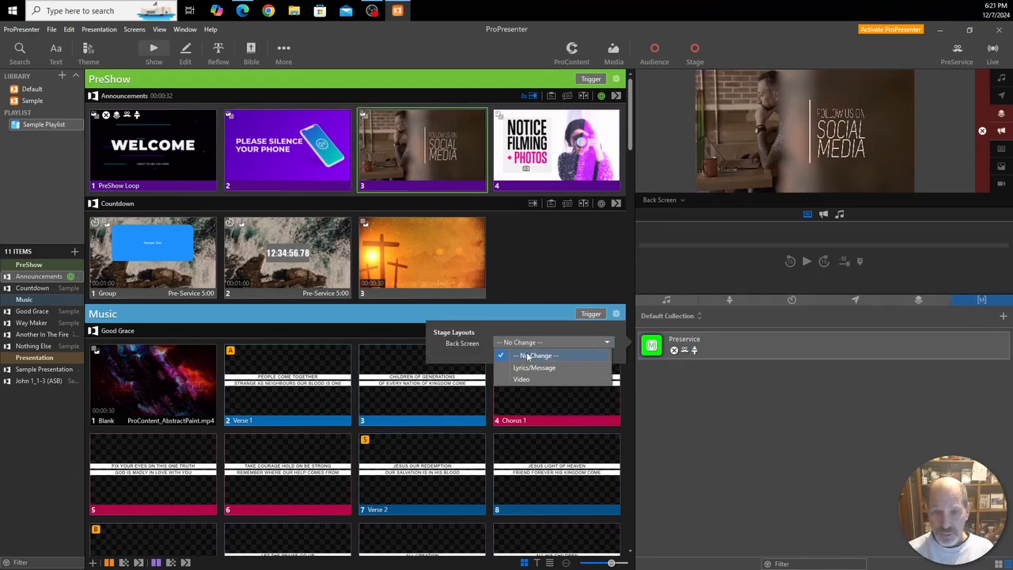
click(522, 379)
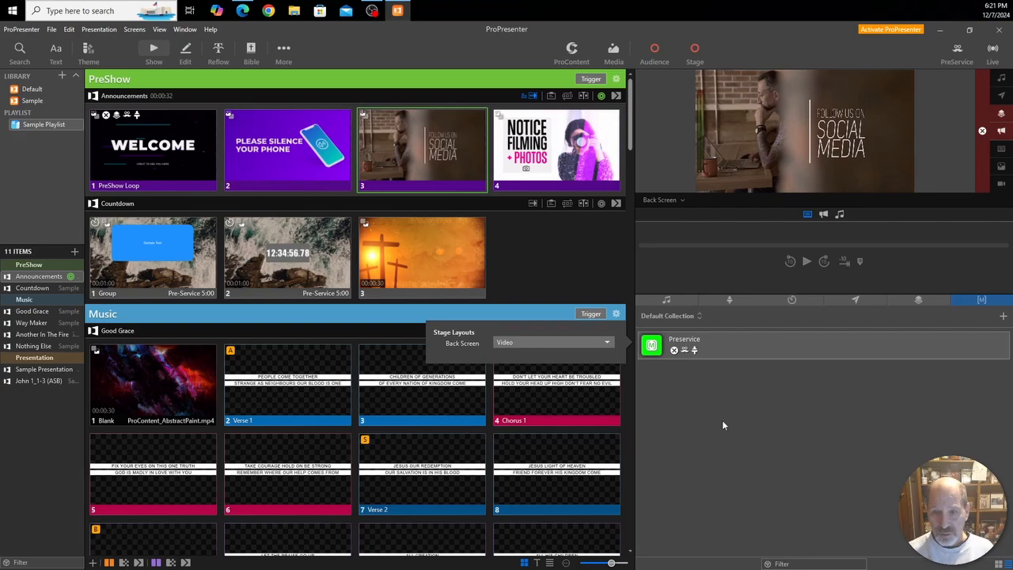
click(720, 421)
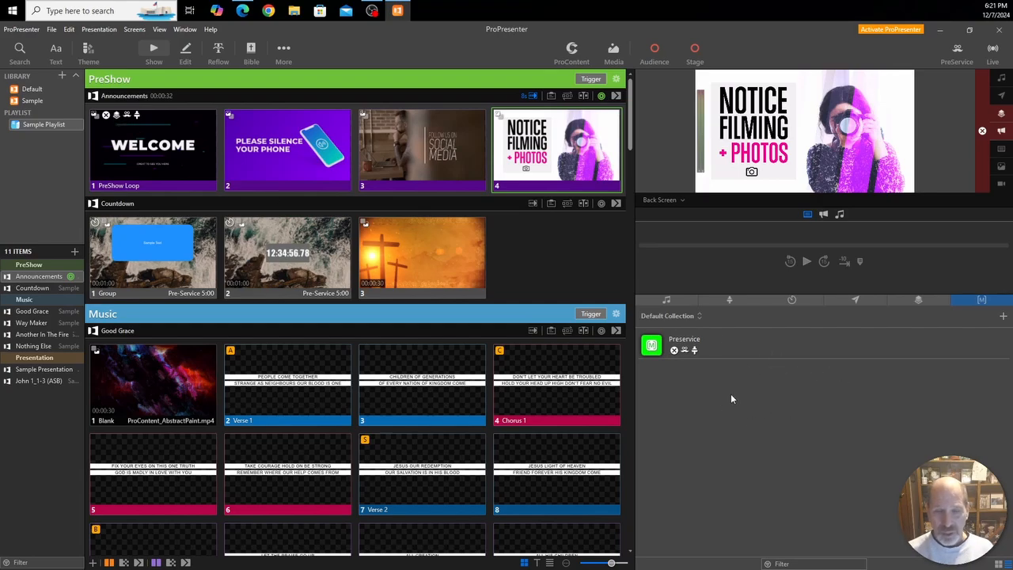
- Attach the Preservice macro to the Welcome slide in the Announcements presentation
click(155, 144)
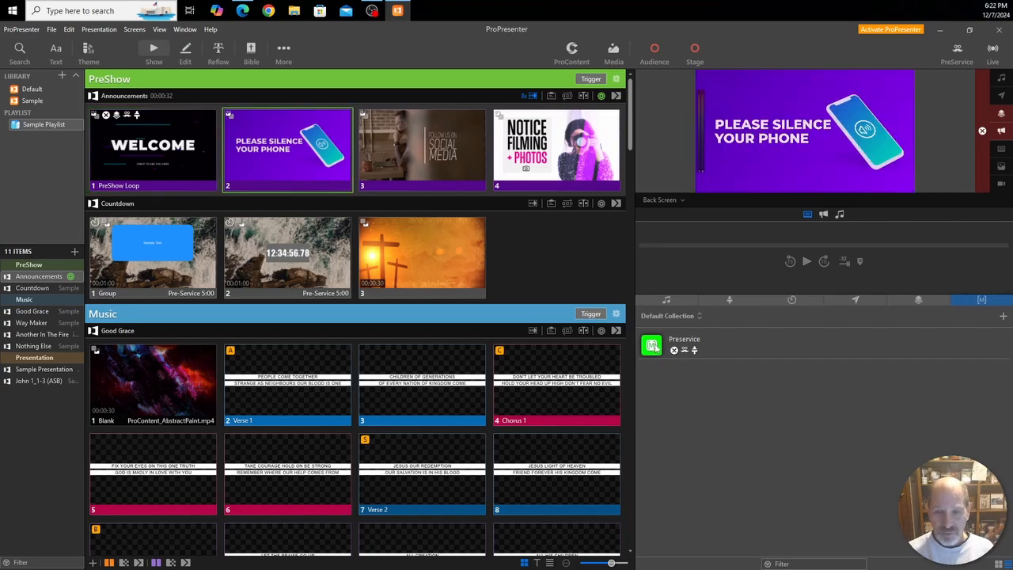
drag(655, 346, 167, 148)
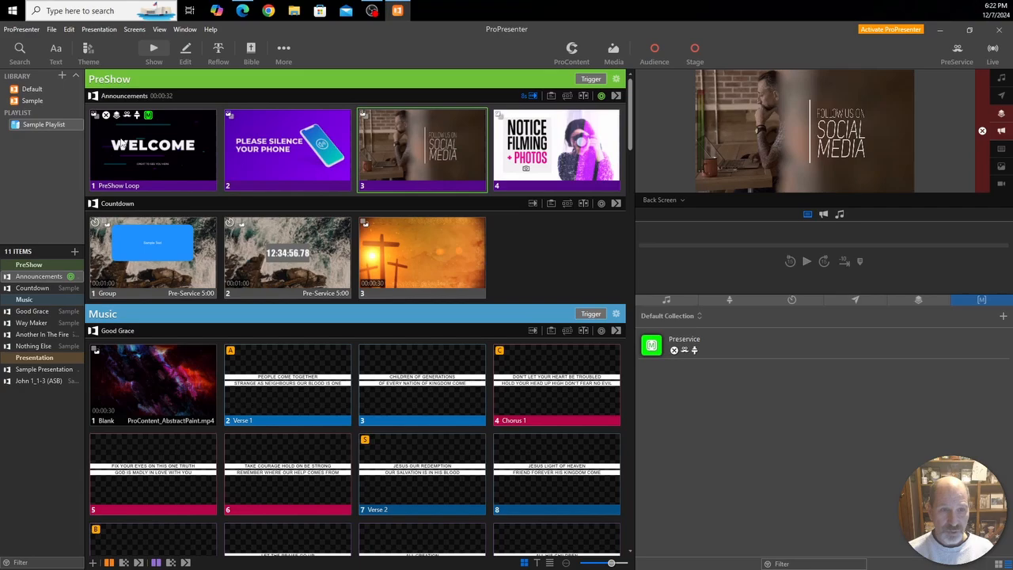
- Remove the individual Clear All, Audience Look and Stage actions from the Welcome slide
click(123, 144)
right_click(123, 144)
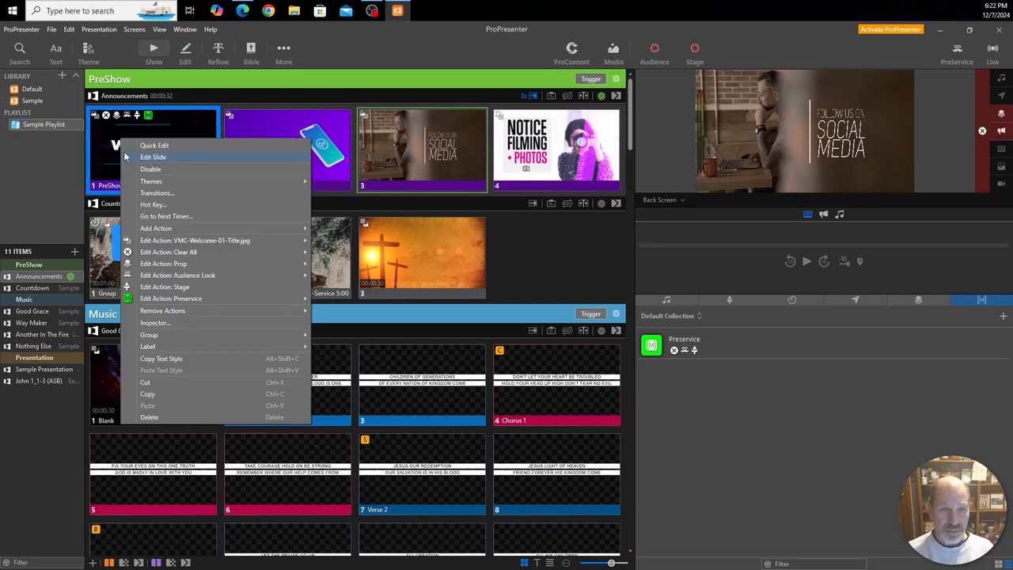
mouse_move(187, 312)
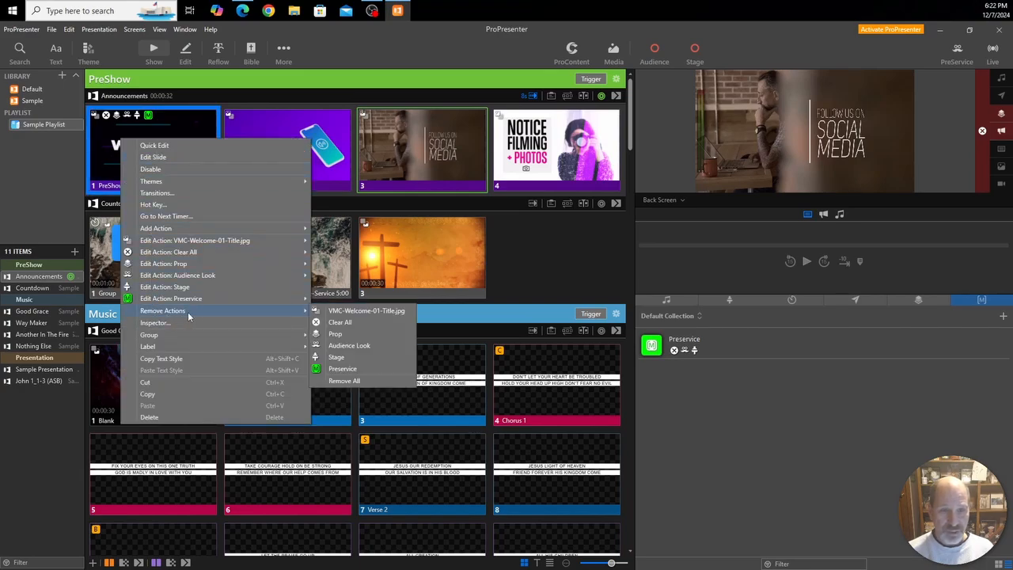
click(340, 323)
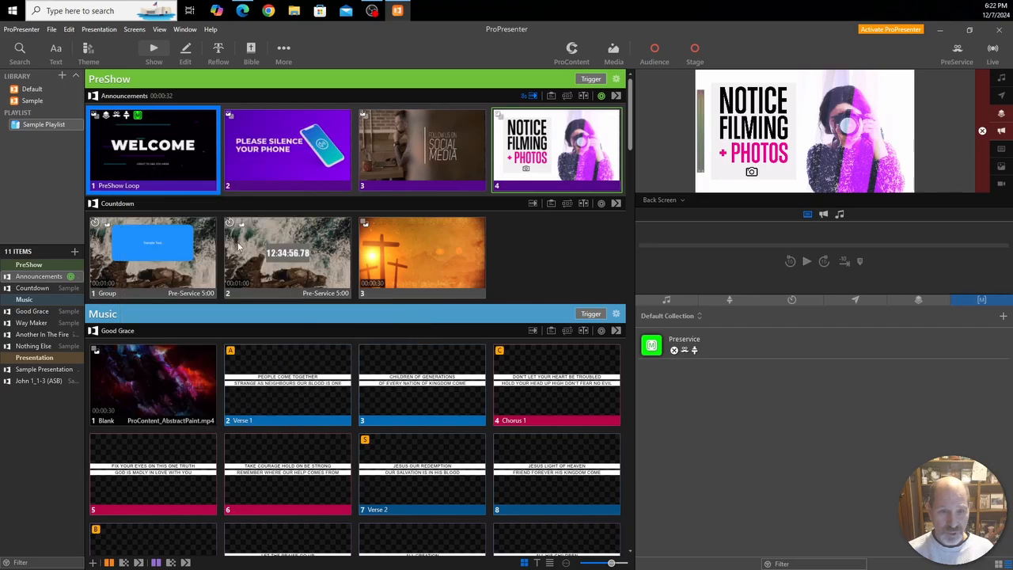
right_click(143, 159)
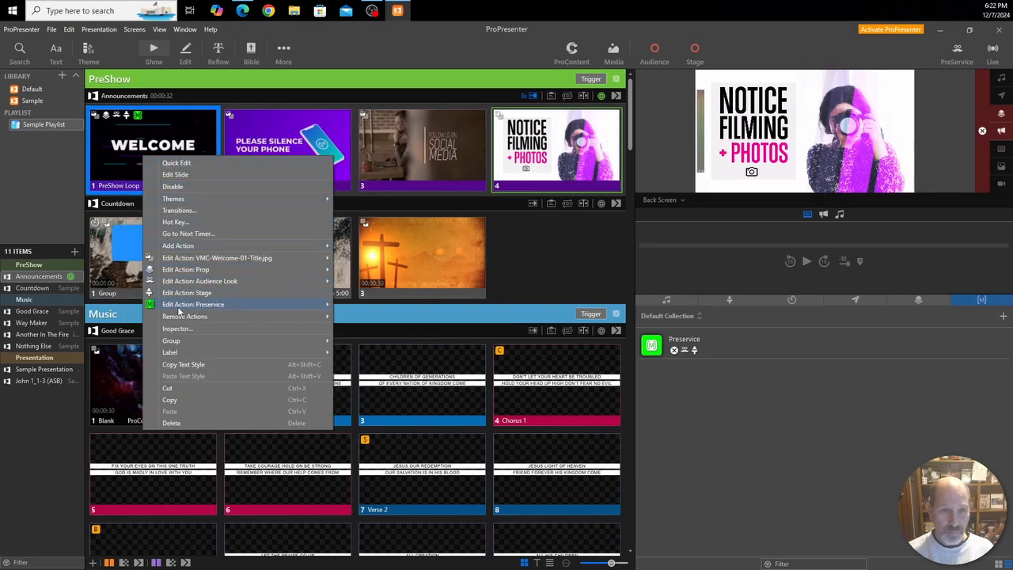
mouse_move(186, 316)
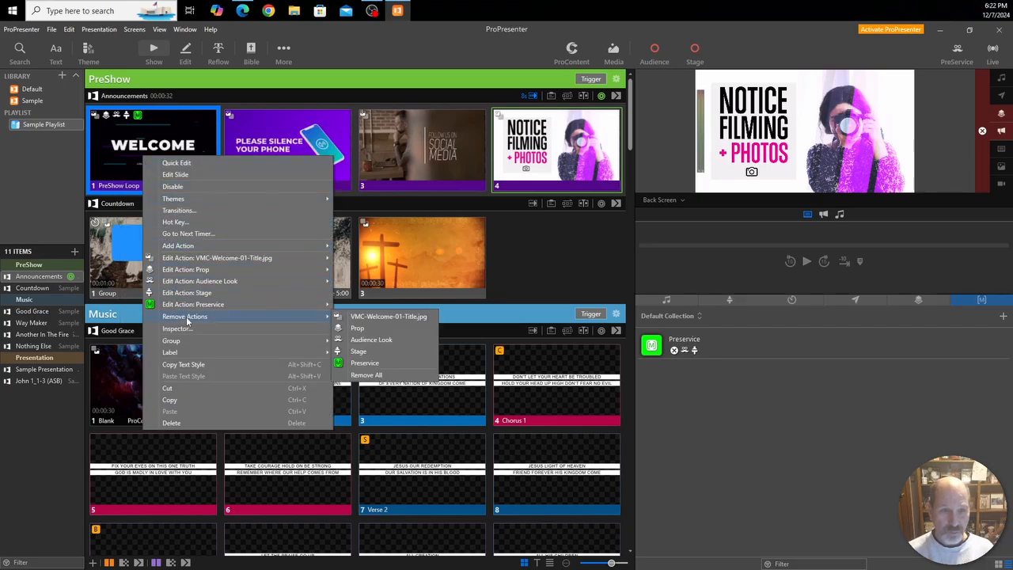
click(369, 340)
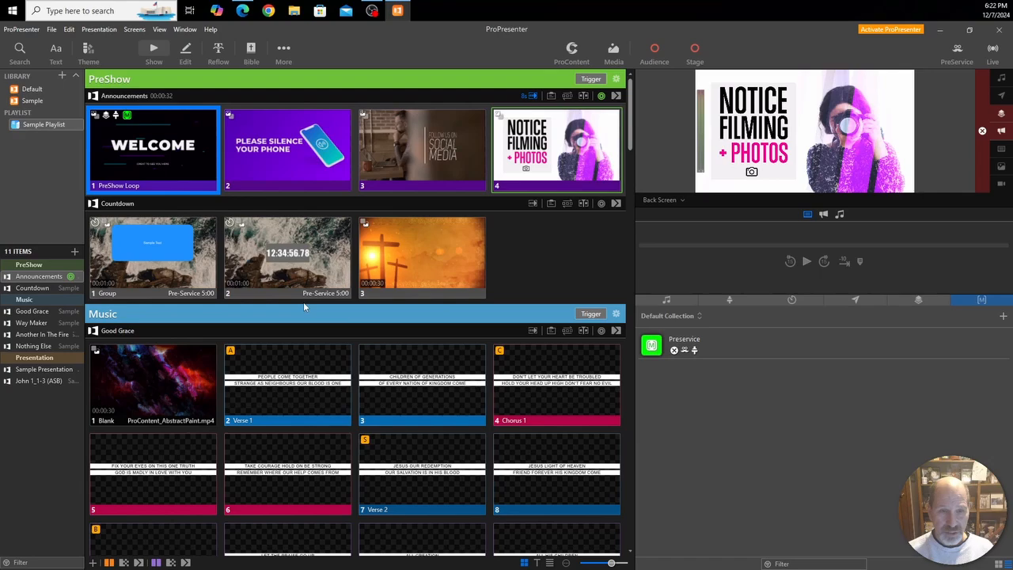
right_click(134, 155)
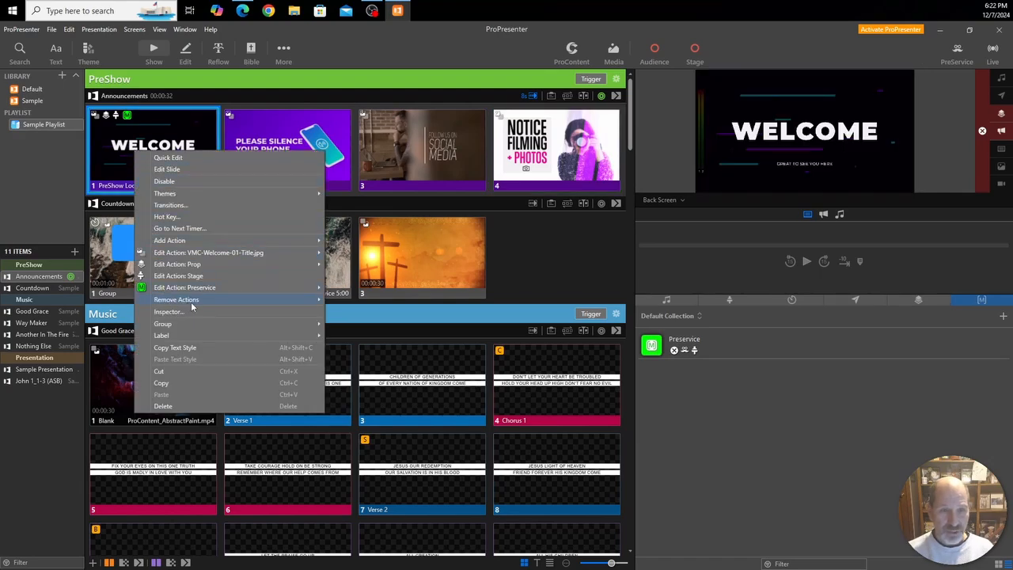
mouse_move(302, 303)
click(345, 324)
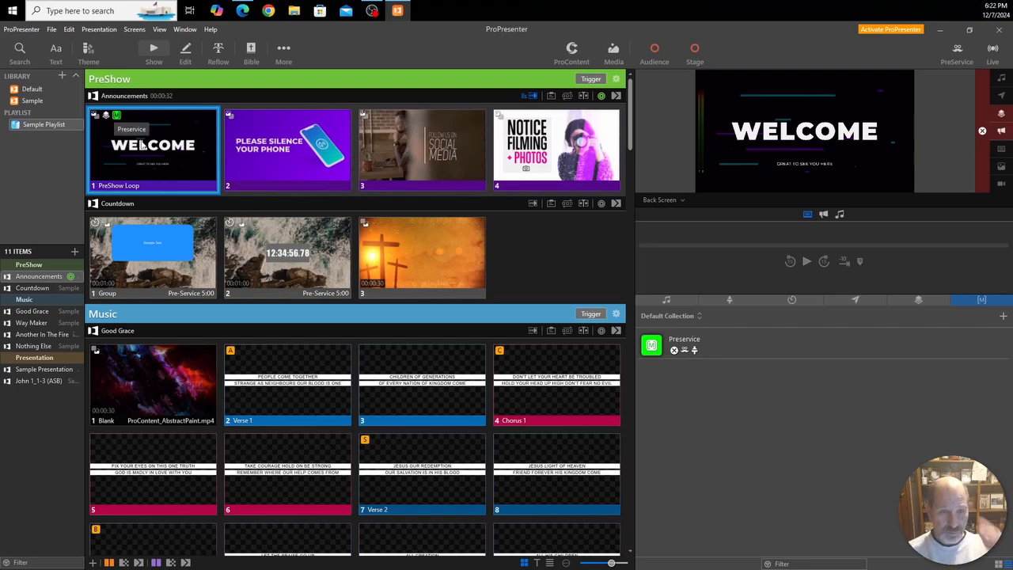
click(170, 151)
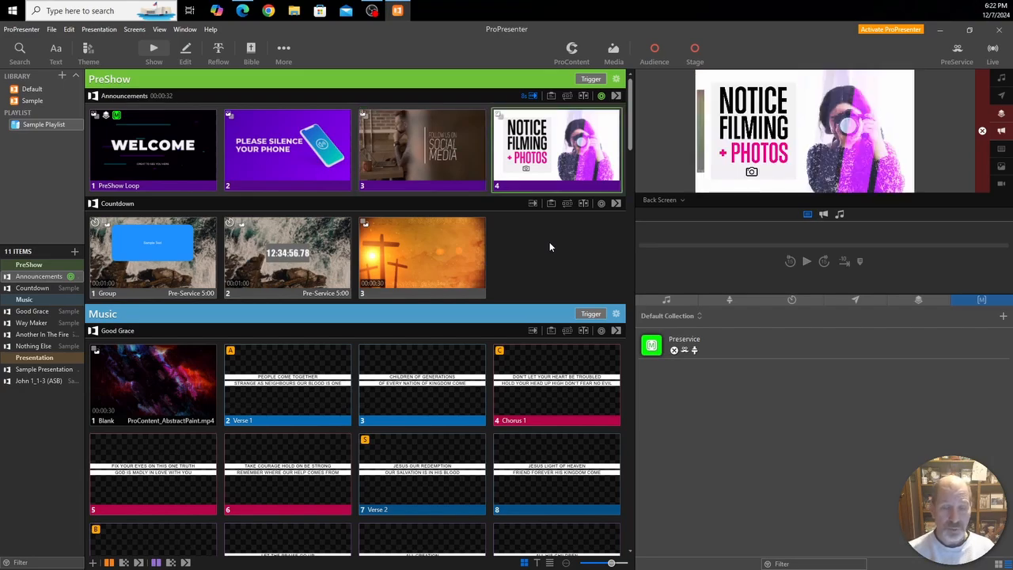
- Create a new audience look preset named Worship
click(959, 49)
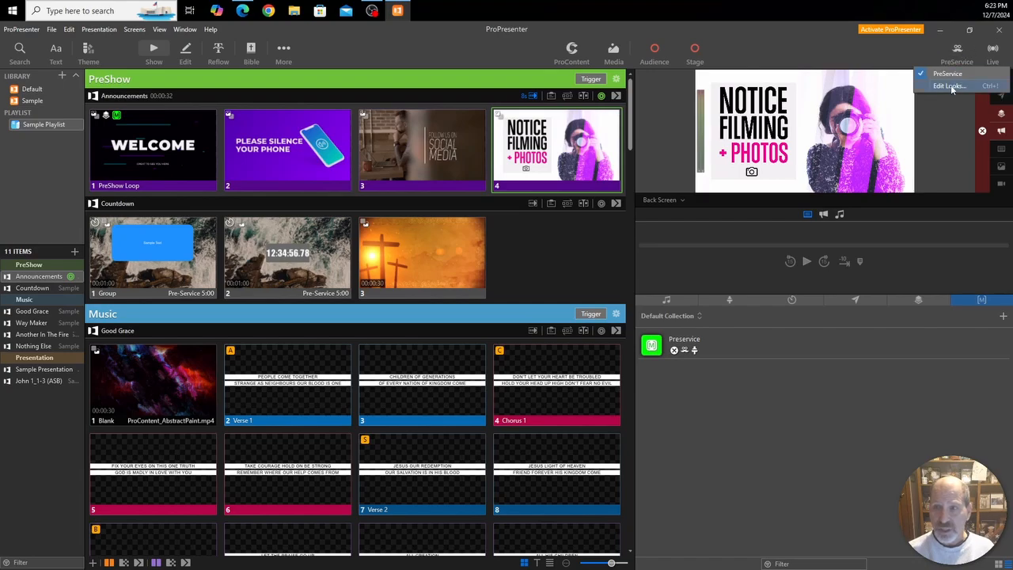
click(950, 84)
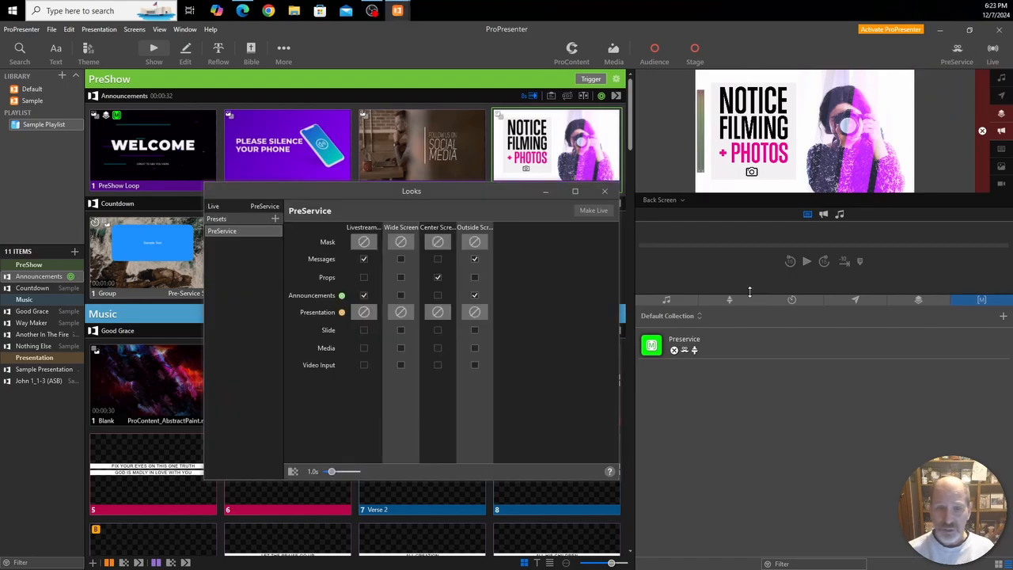
click(275, 219)
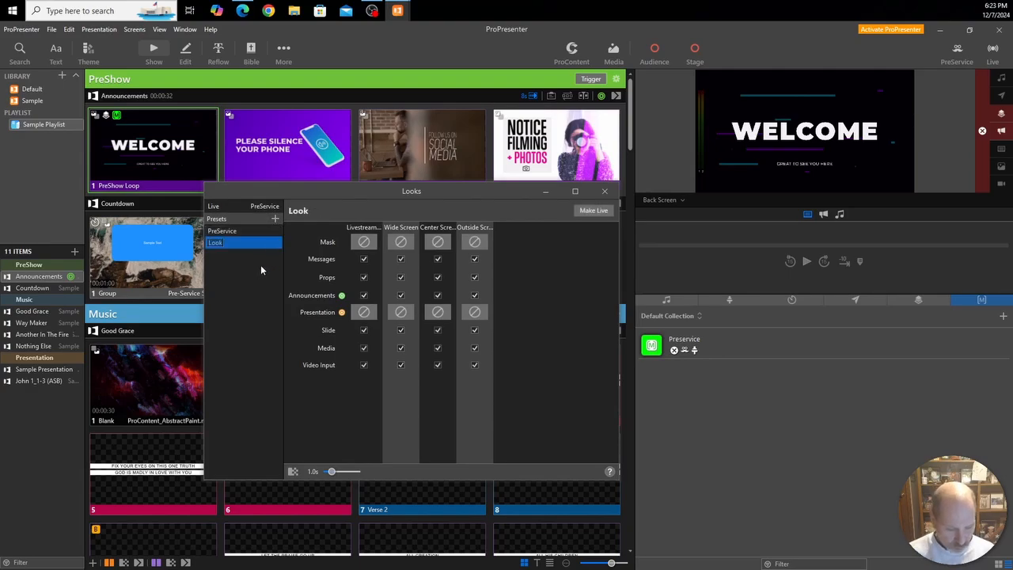
text(Worship)
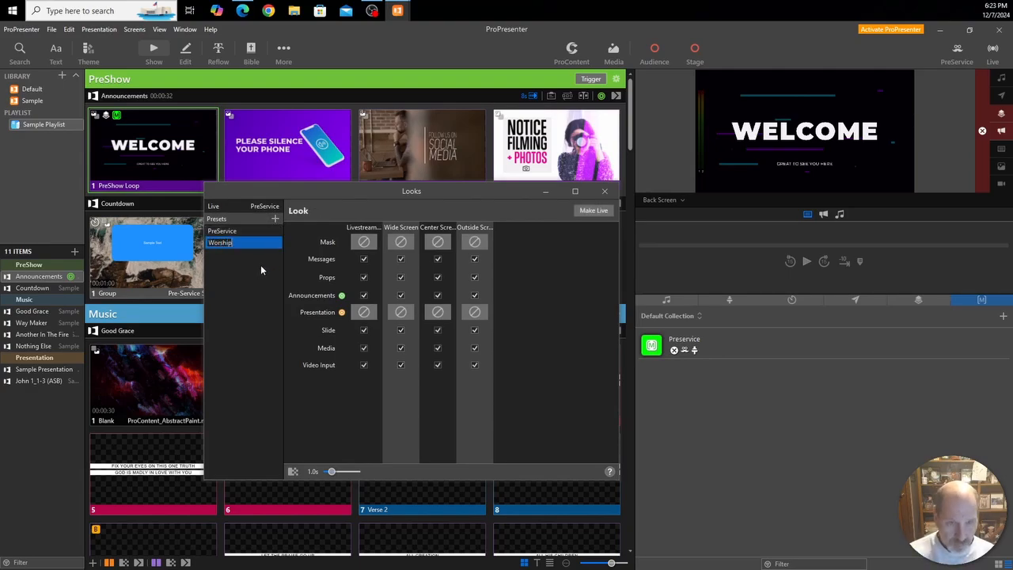
key(Return)
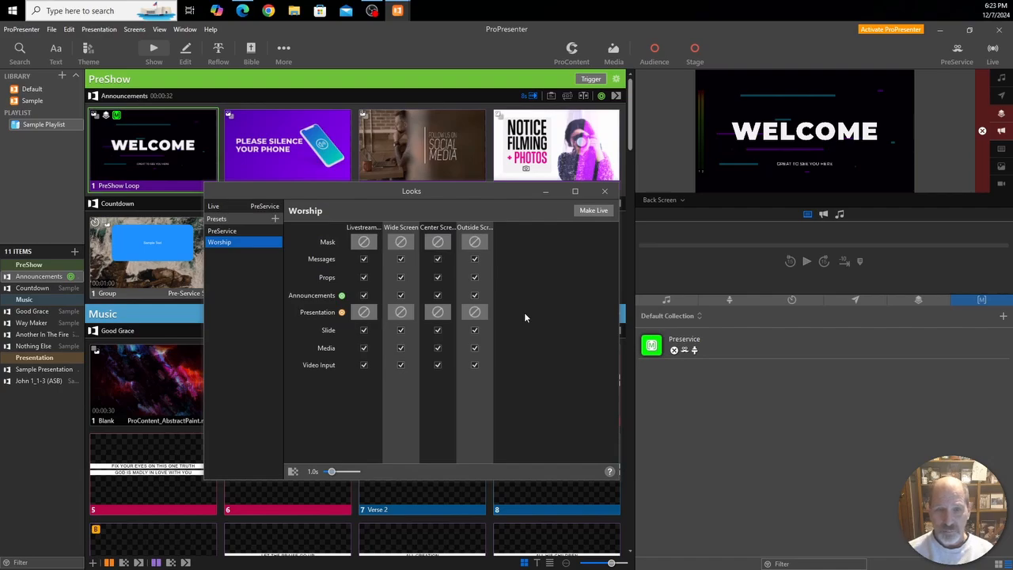
- Limit the Livestream output in the Worship look to the Slide layer by disabling every other enabled layer
click(363, 260)
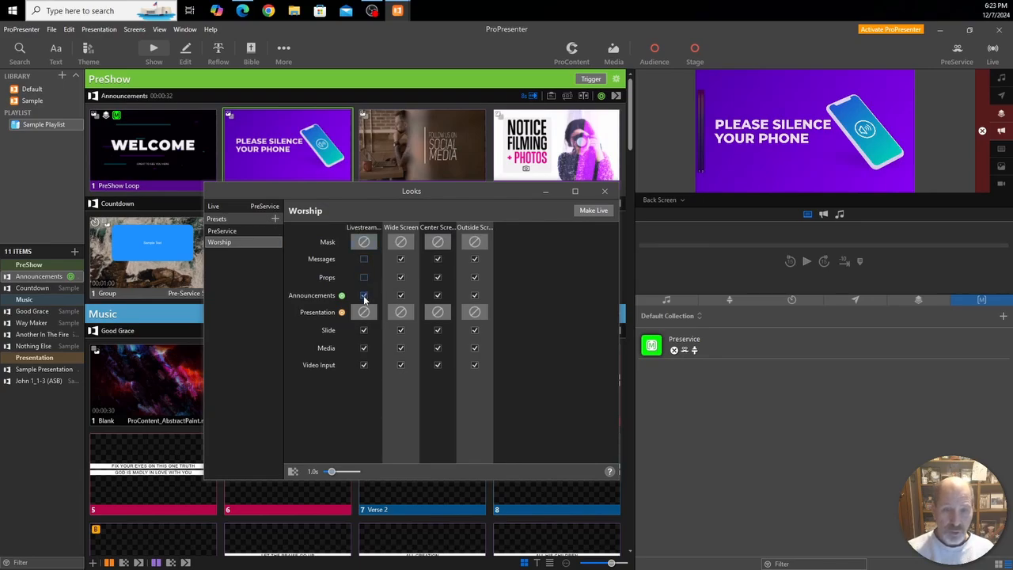
click(364, 296)
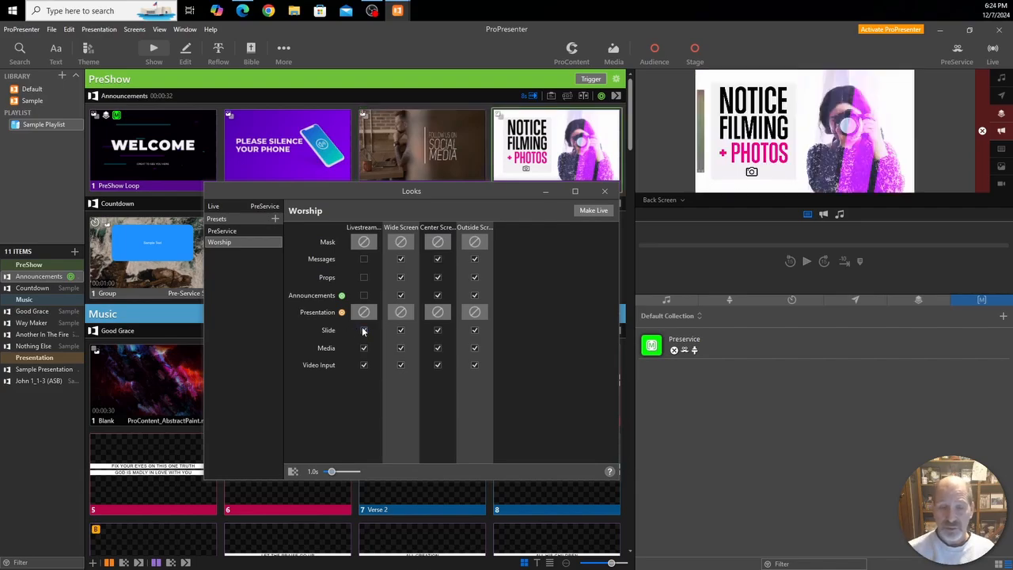
click(363, 330)
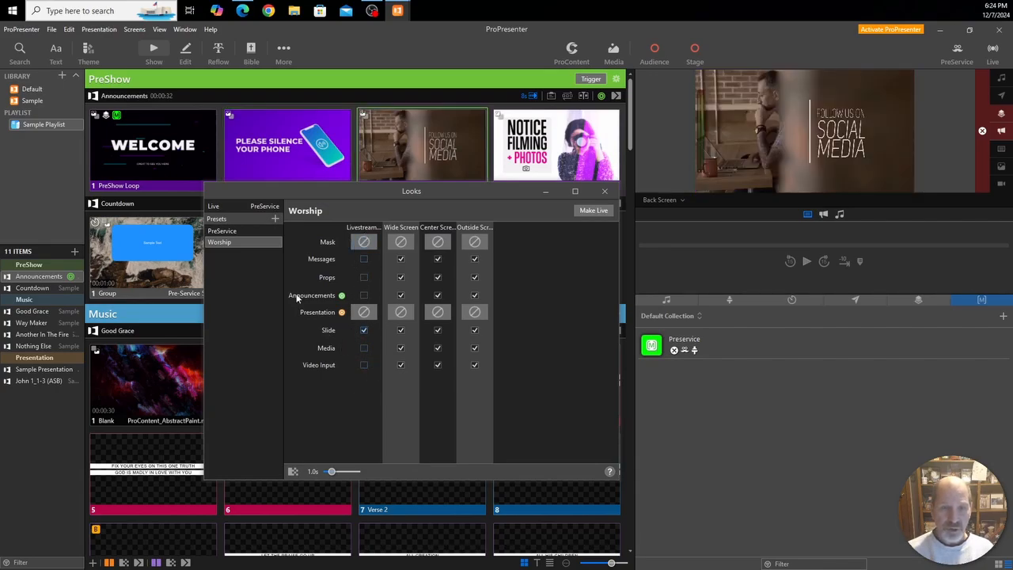
- Disable Messages, Props, Announcements, Slide and Video Input for the Wide Screen in the Worship look, leaving only Media enabled
click(400, 260)
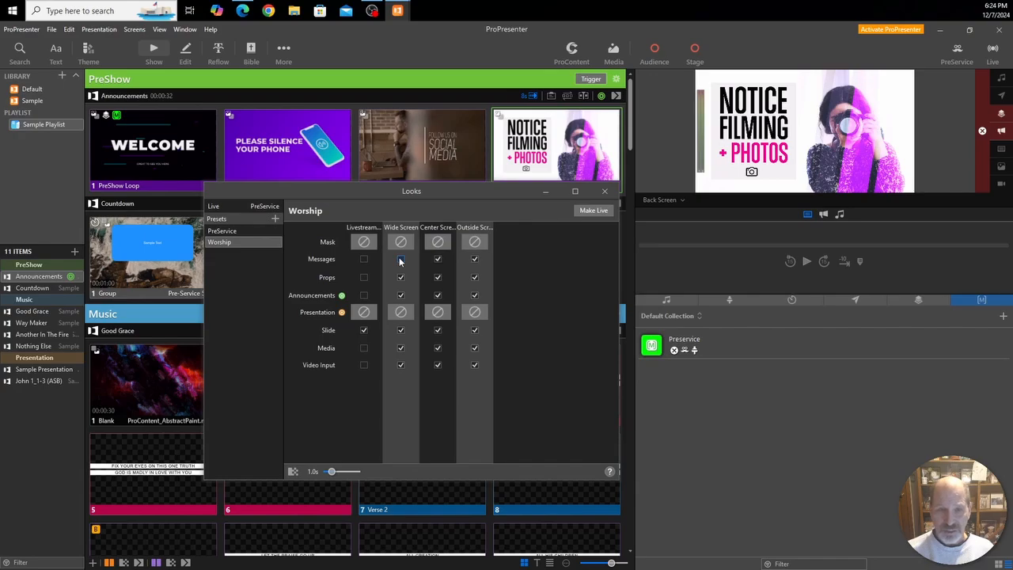
click(400, 259)
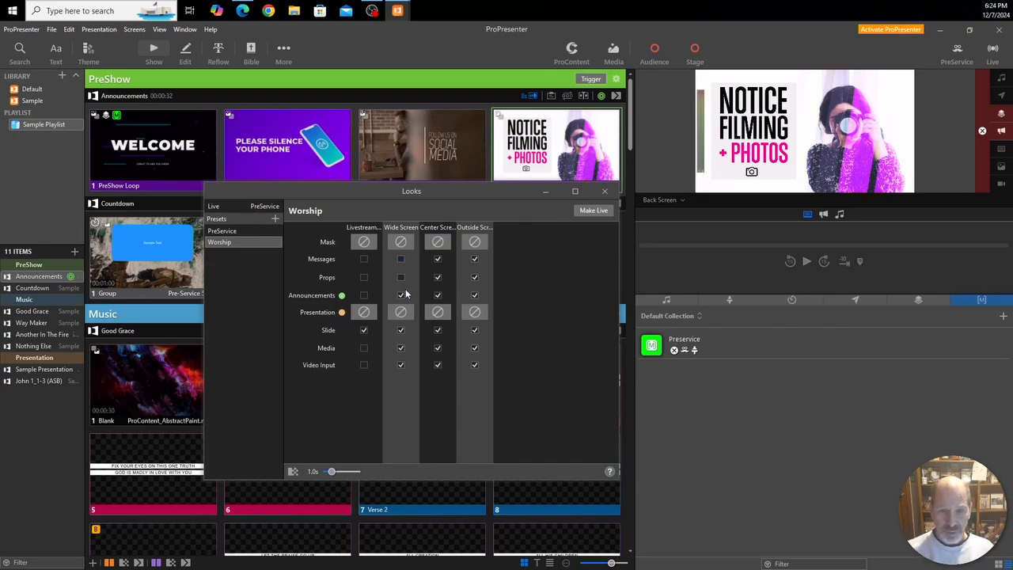
click(400, 293)
click(400, 330)
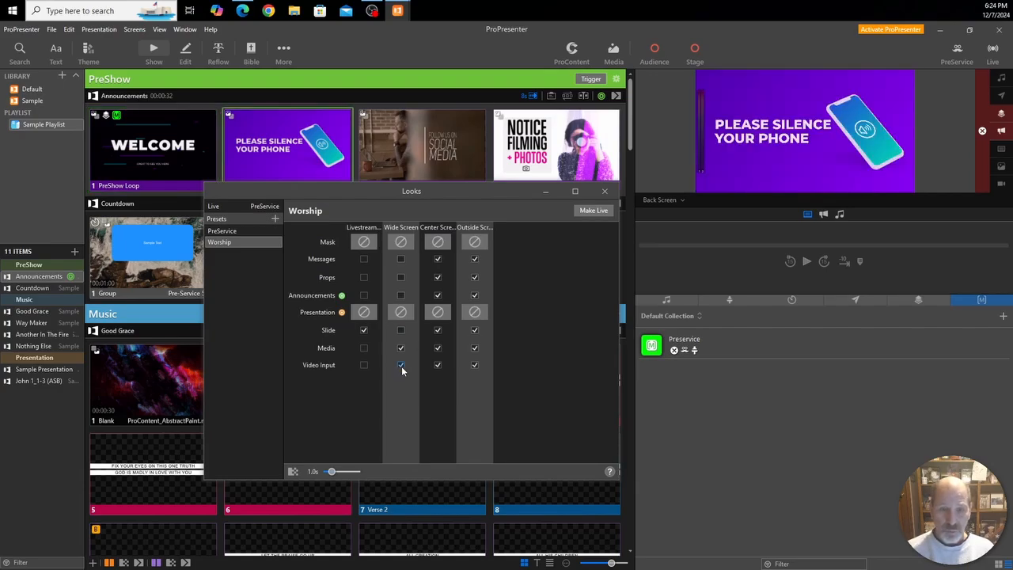
click(400, 364)
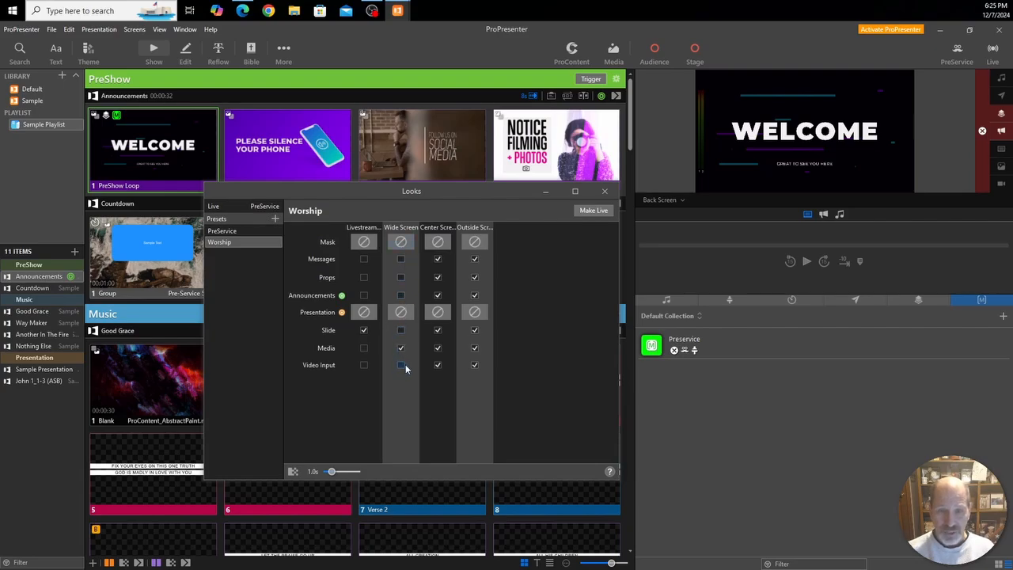
- Disable all layers, from Messages through Video Input, for the Center Screen in the Worship look
click(440, 261)
click(440, 278)
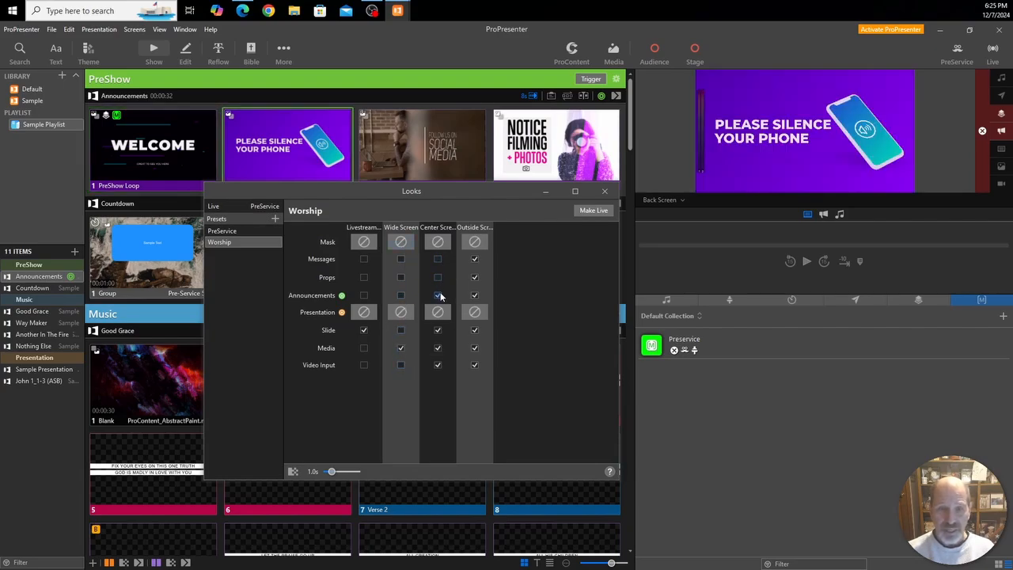
click(439, 331)
click(439, 348)
click(439, 365)
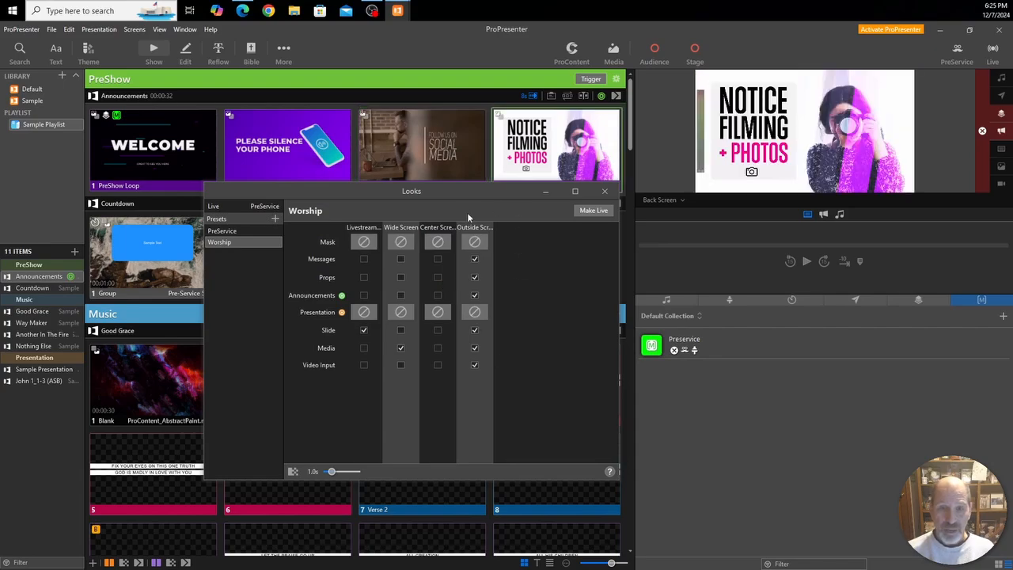
- Disable Props, Announcements and Media for the Outside Screens in the Worship look, keeping Messages, Slide and Video Input enabled
click(474, 259)
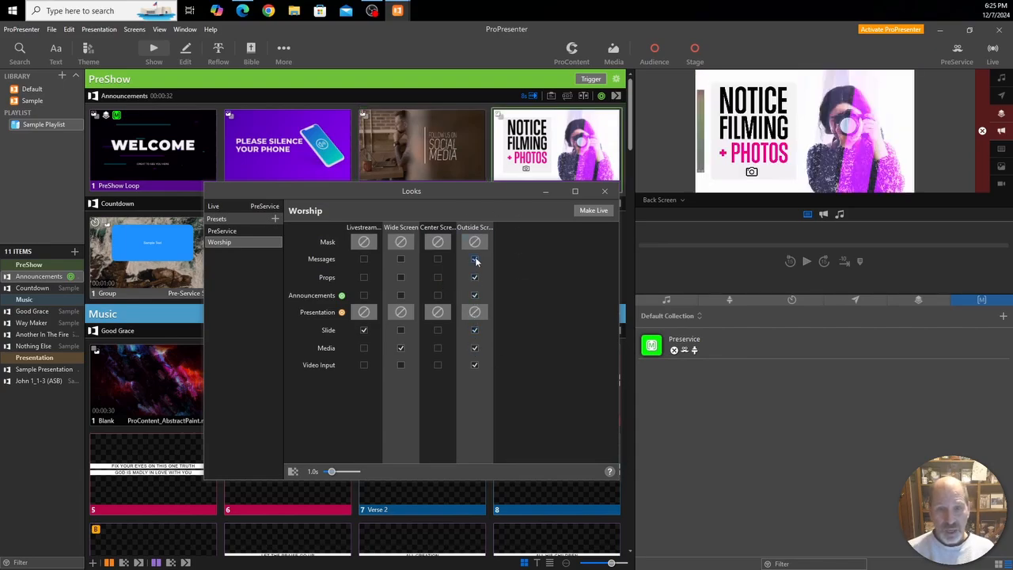
click(475, 260)
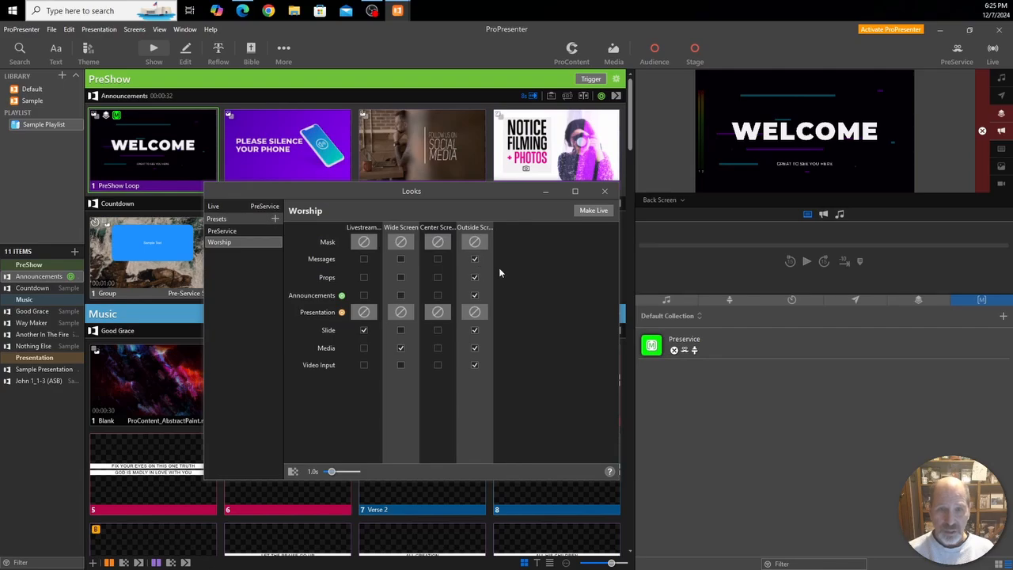
click(474, 278)
click(475, 295)
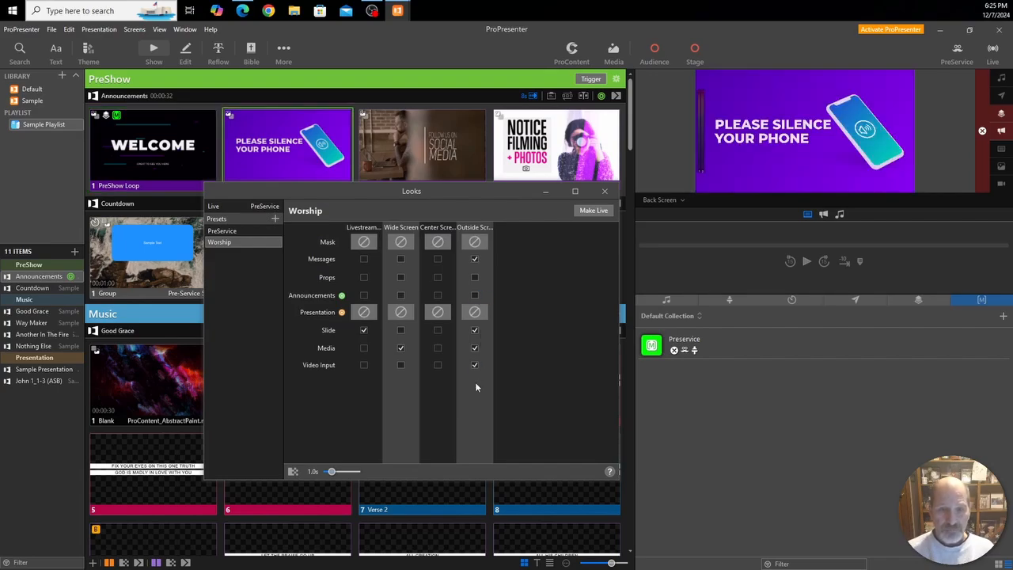
click(475, 330)
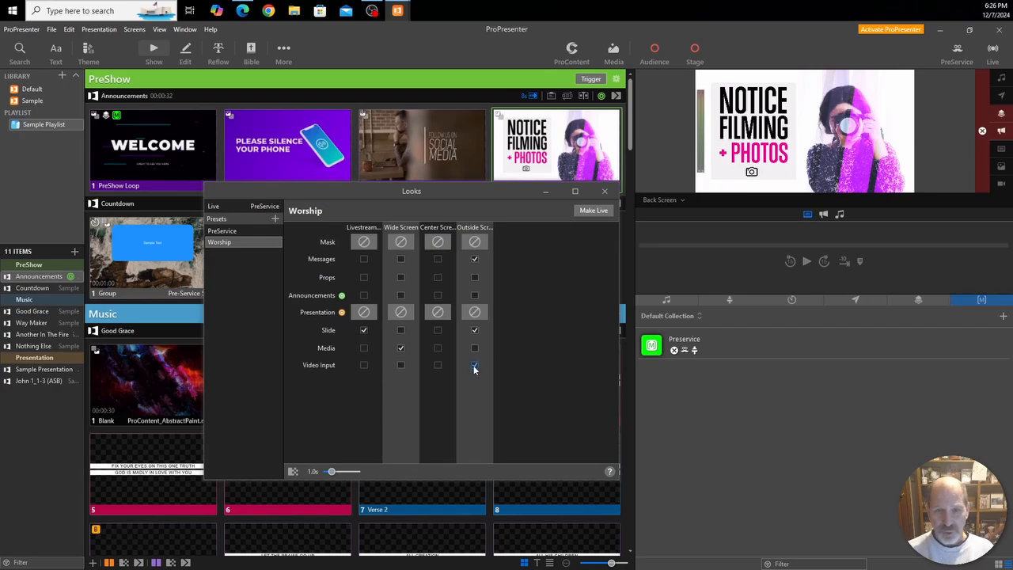
click(475, 365)
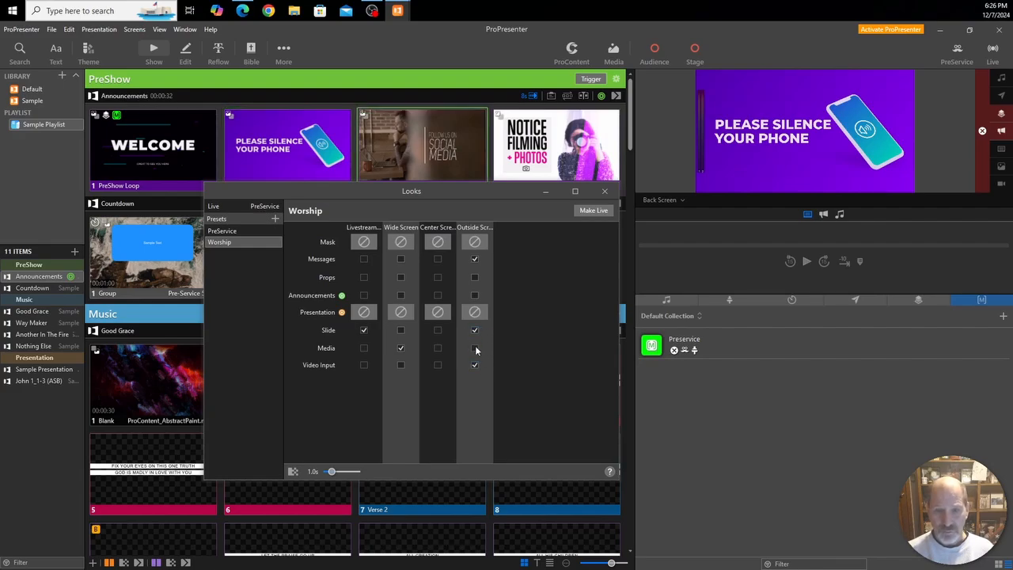
click(400, 348)
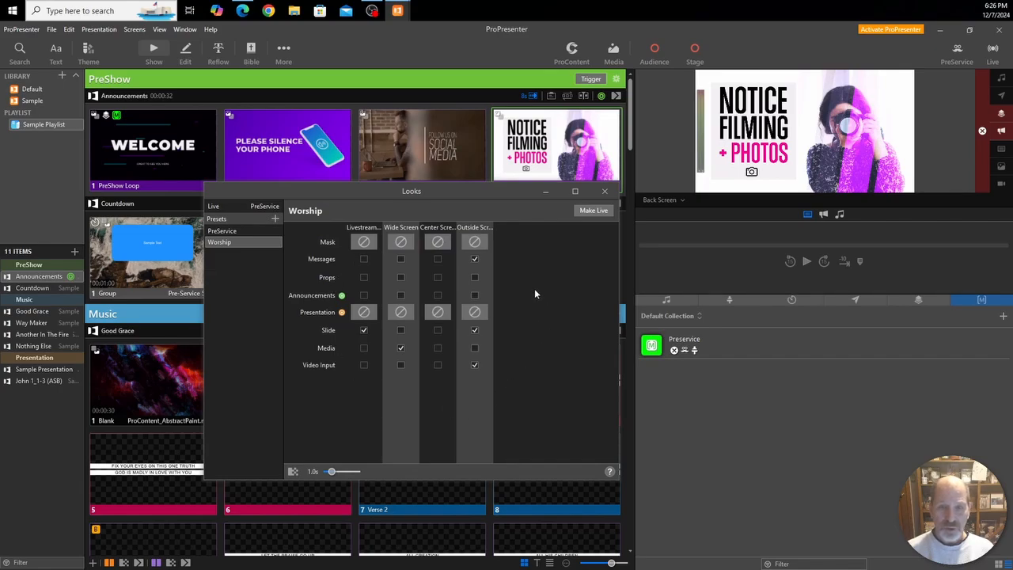
- Make the Worship look live and close the Looks window
click(595, 211)
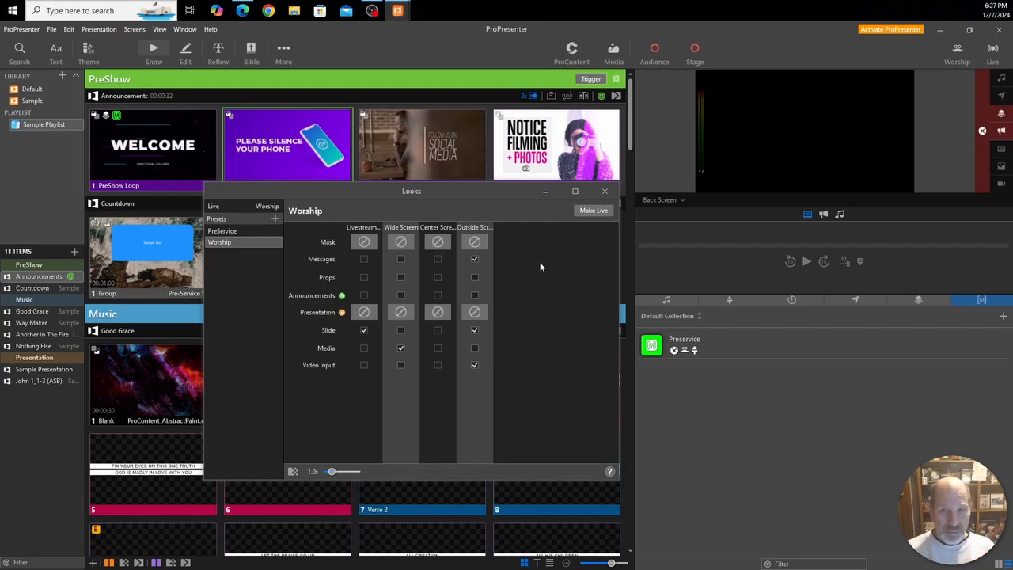
click(602, 193)
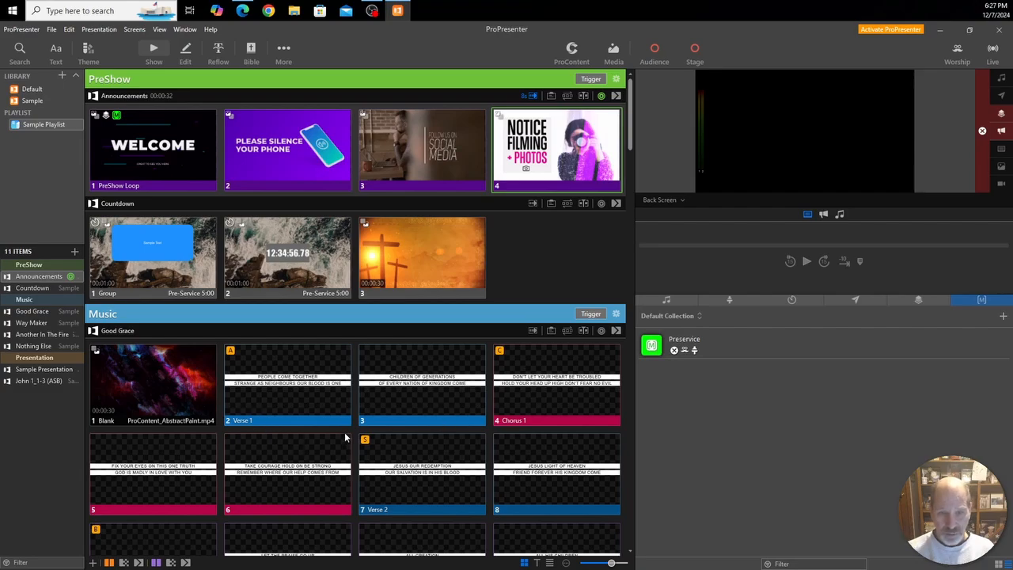
- Add Great Are You Lord-- Prayer-1 from the Default library to the Sample Playlist and place it first under the Music header
scroll(345, 437, down, 10)
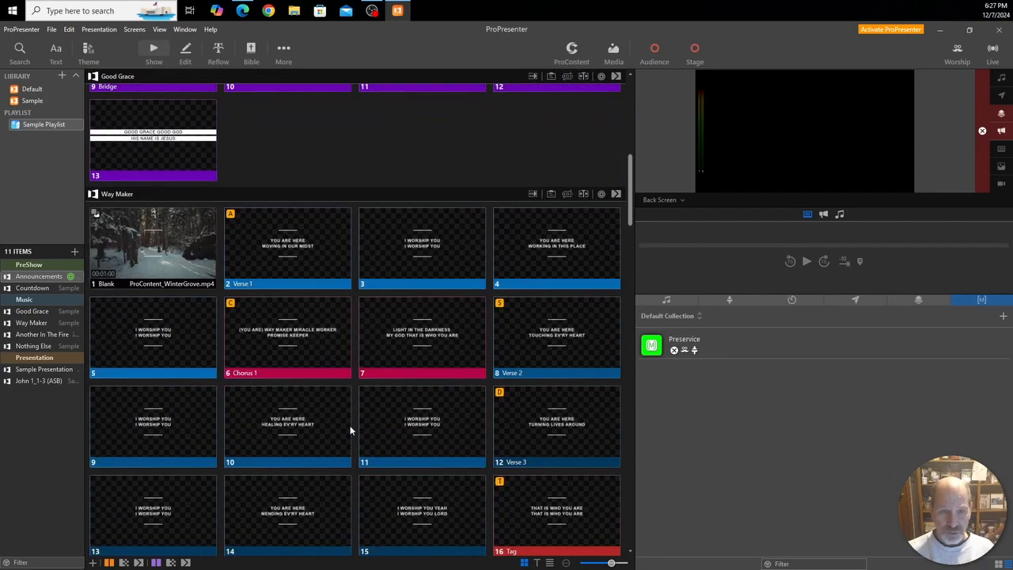
scroll(351, 431, up, 10)
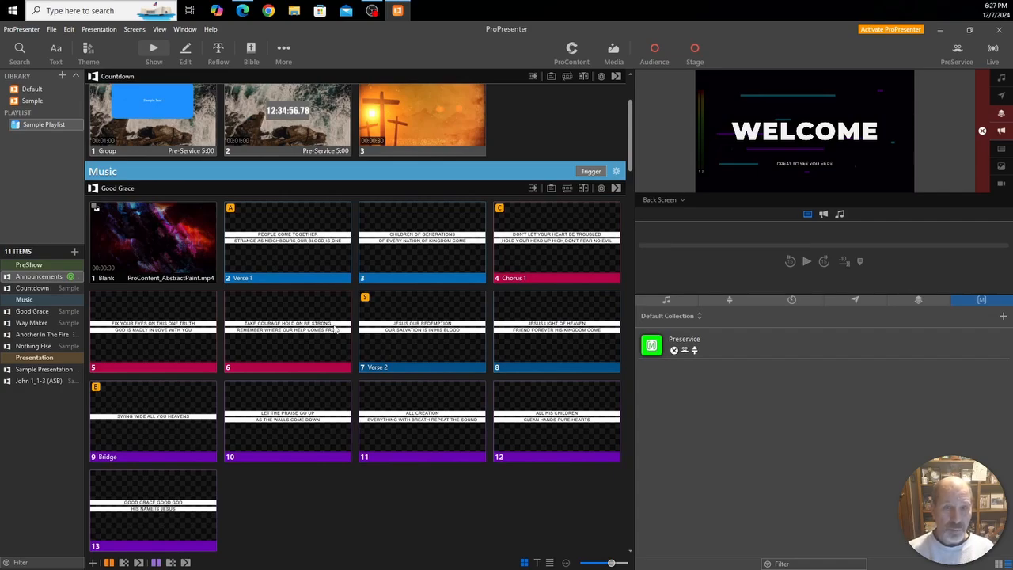
click(32, 89)
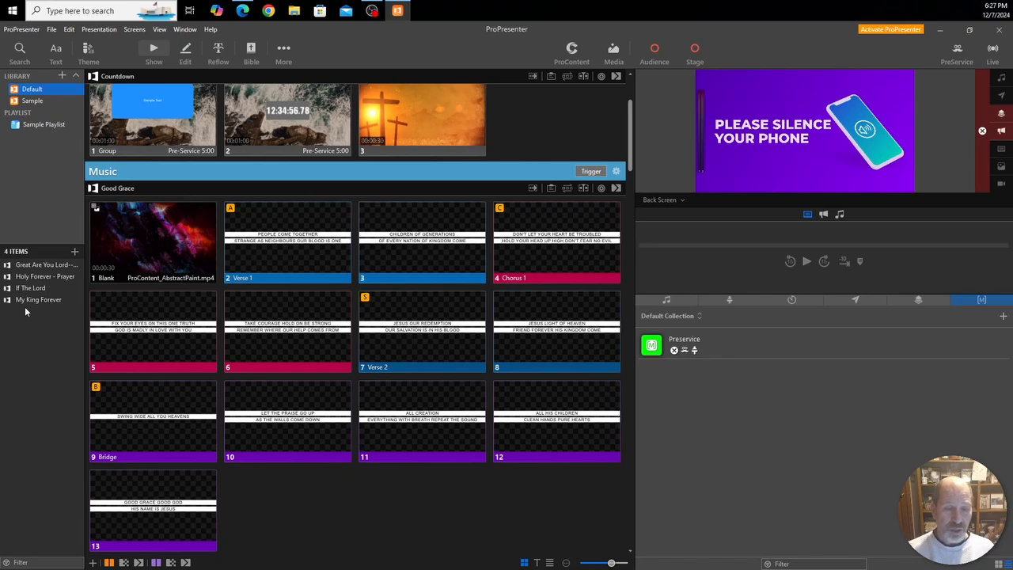
click(29, 265)
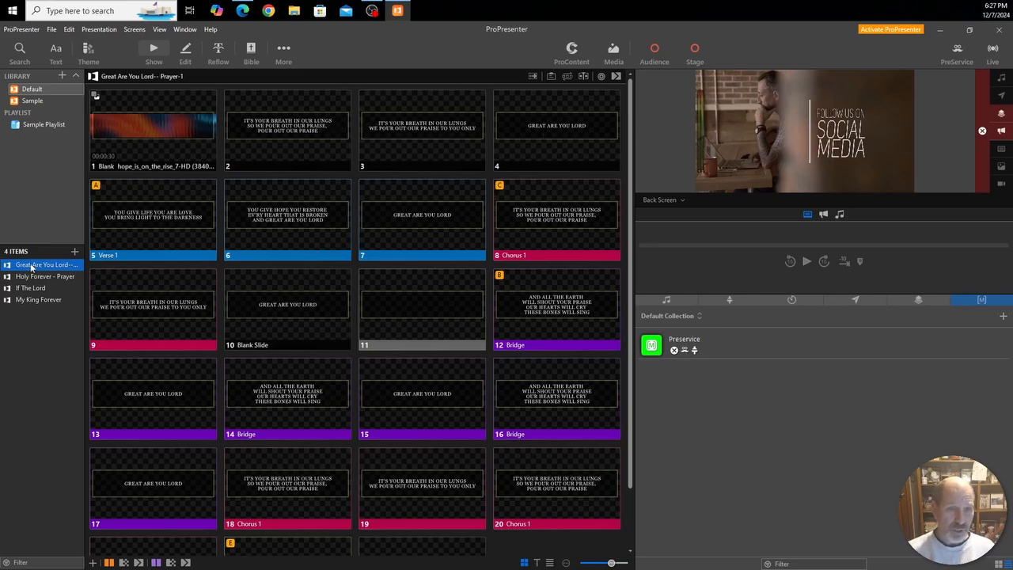
click(30, 91)
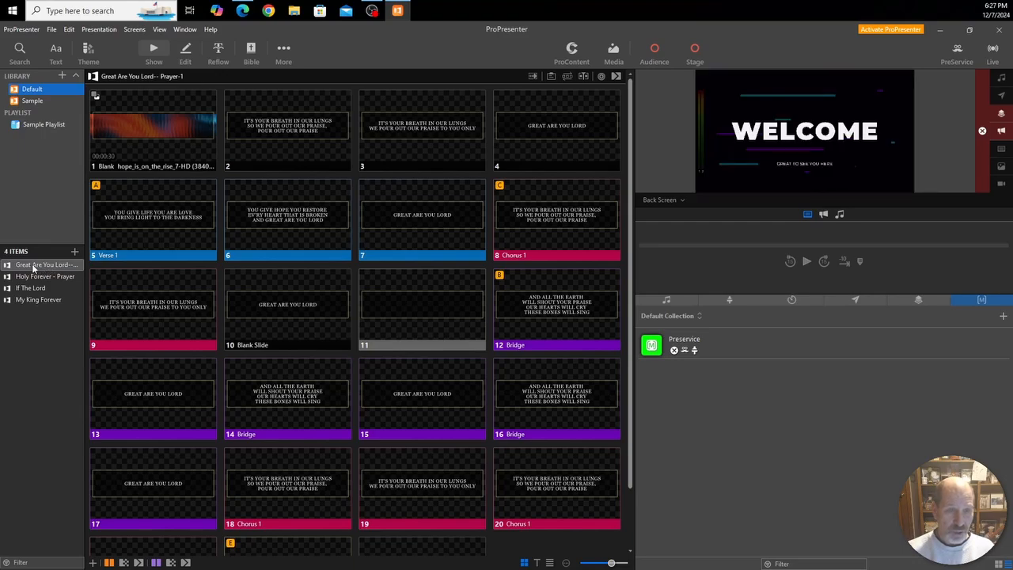
drag(33, 269, 41, 129)
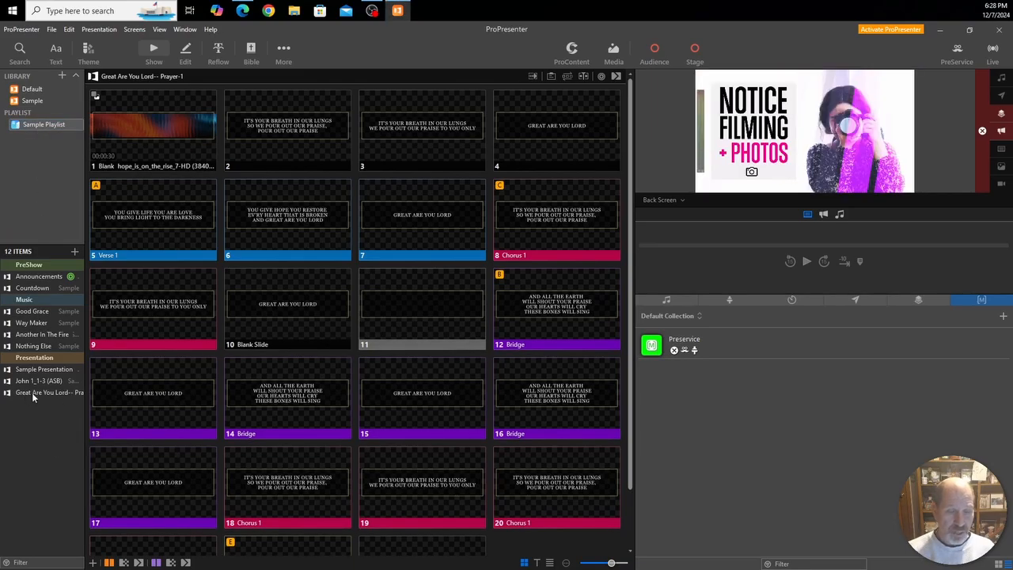
click(43, 391)
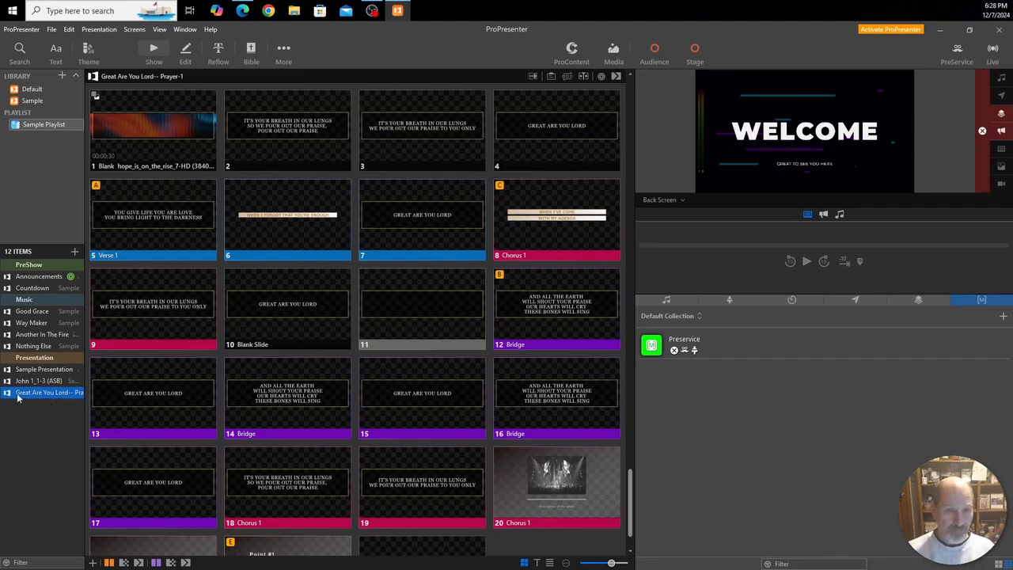
drag(17, 398, 32, 313)
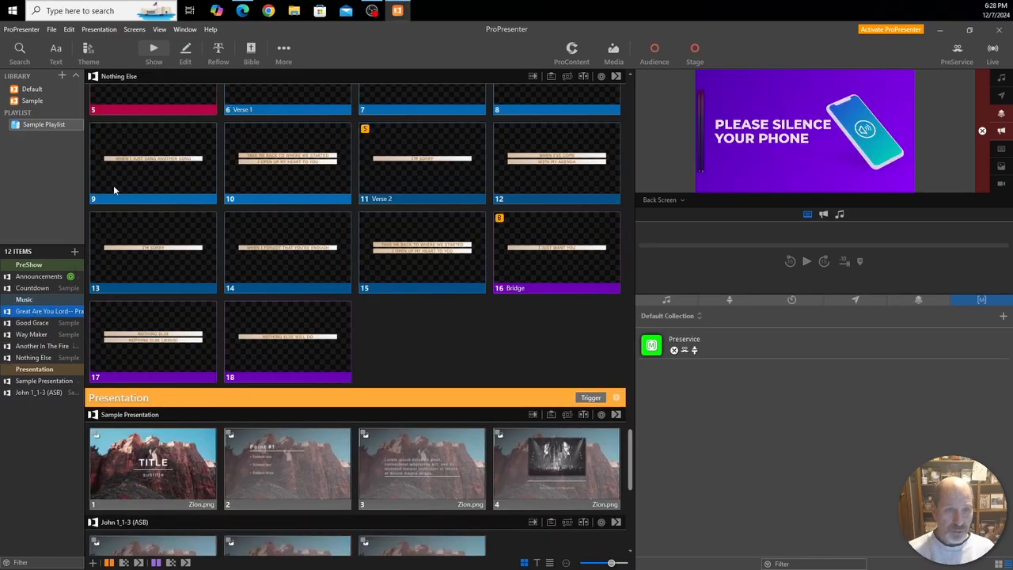
- Show the first two slides of Great Are You Lord live to test the output with the PreService look active
scroll(114, 190, up, 10)
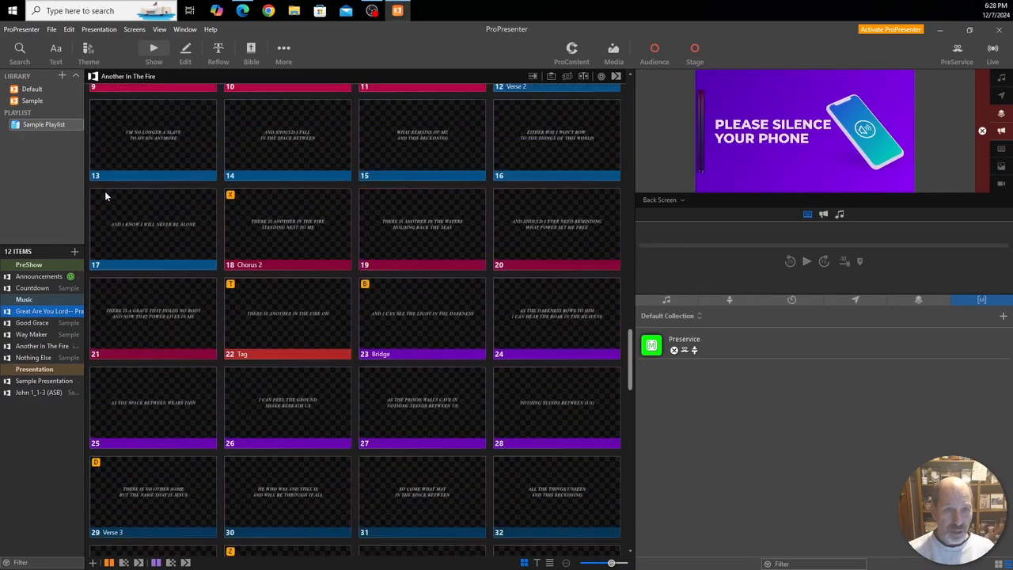
scroll(106, 195, up, 15)
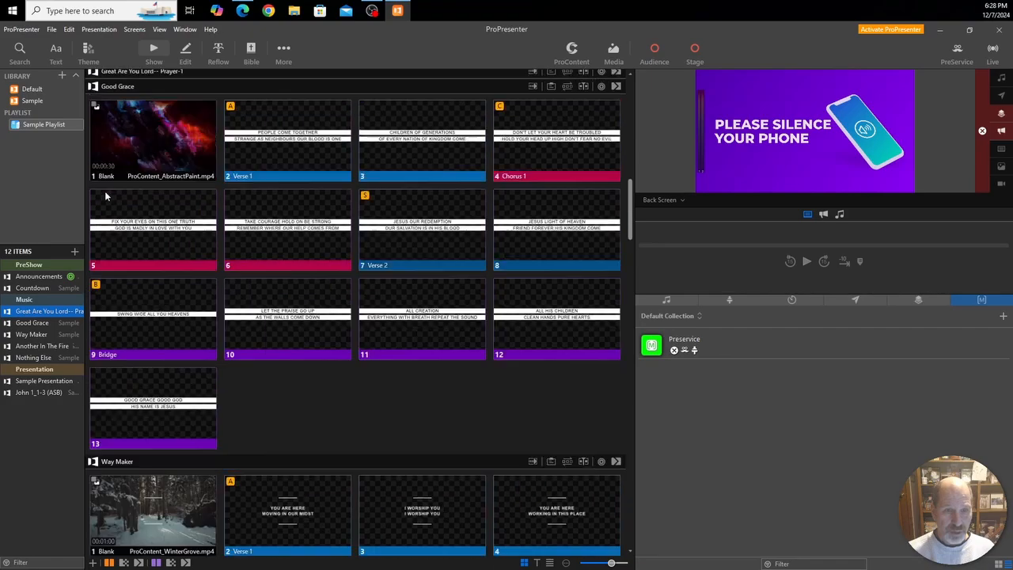
scroll(105, 195, up, 15)
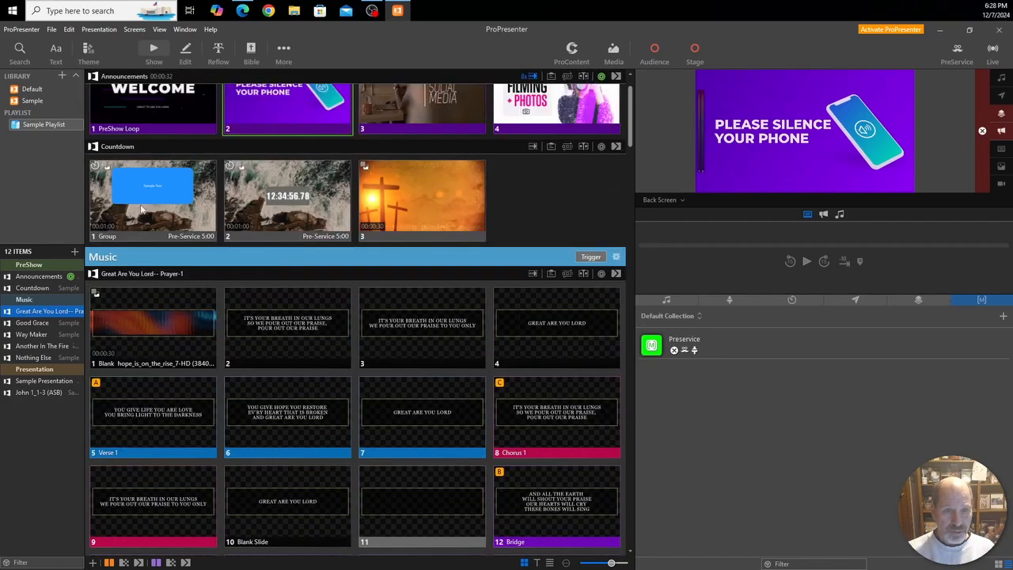
click(150, 321)
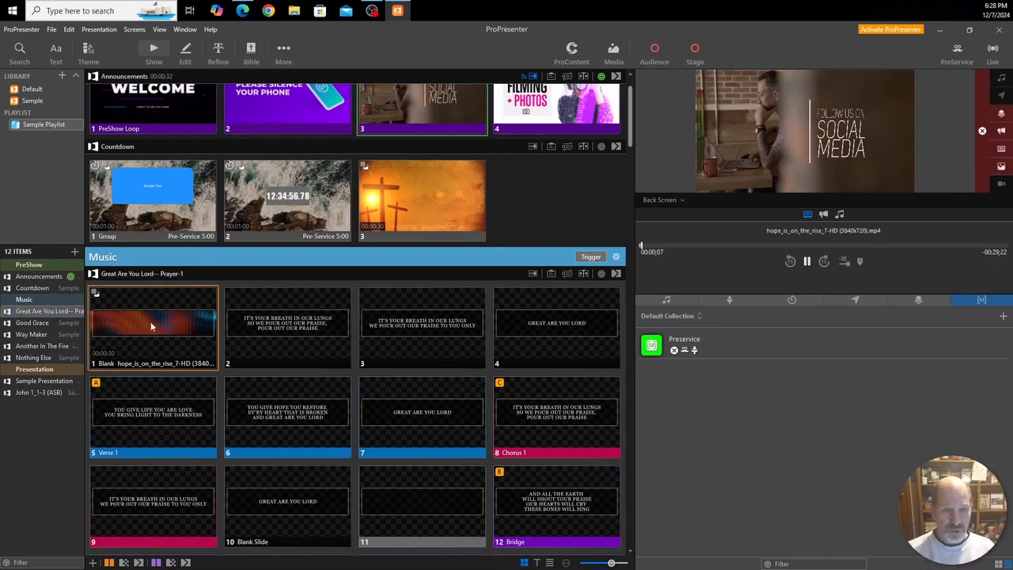
click(276, 323)
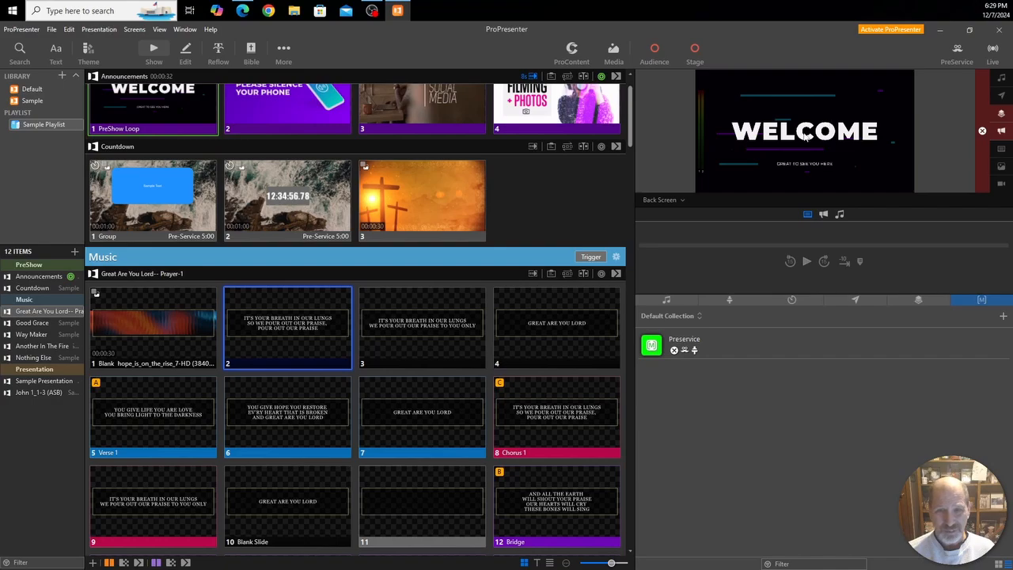
- Switch the output preview to Livestream/Lobby and activate the Worship look
click(660, 200)
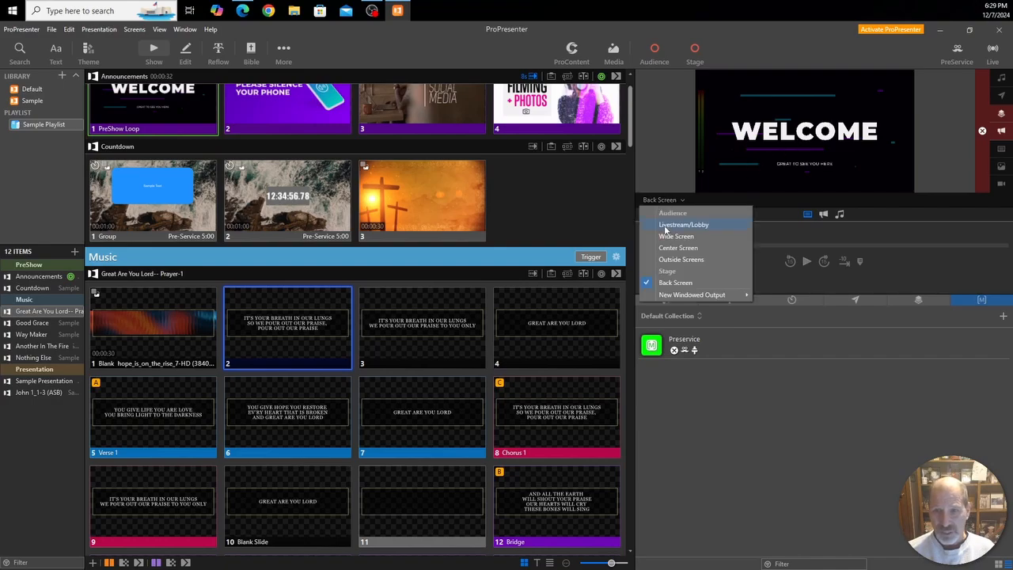
click(664, 226)
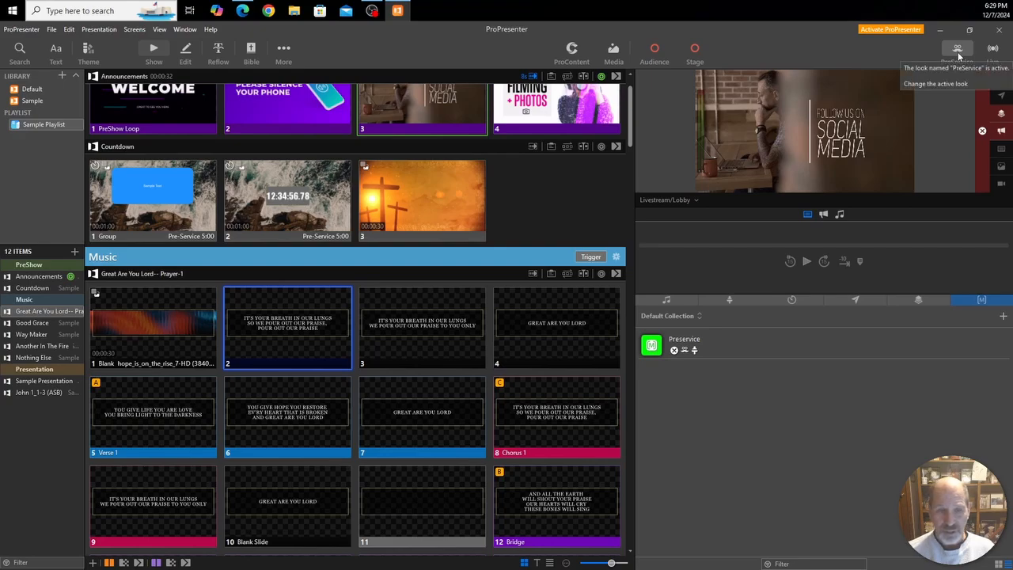
click(957, 51)
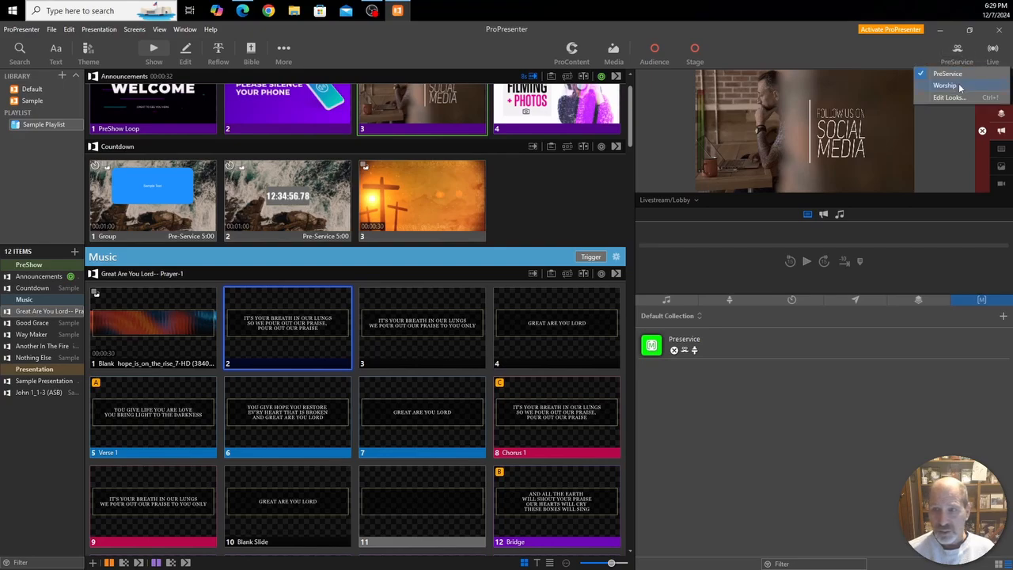
click(951, 85)
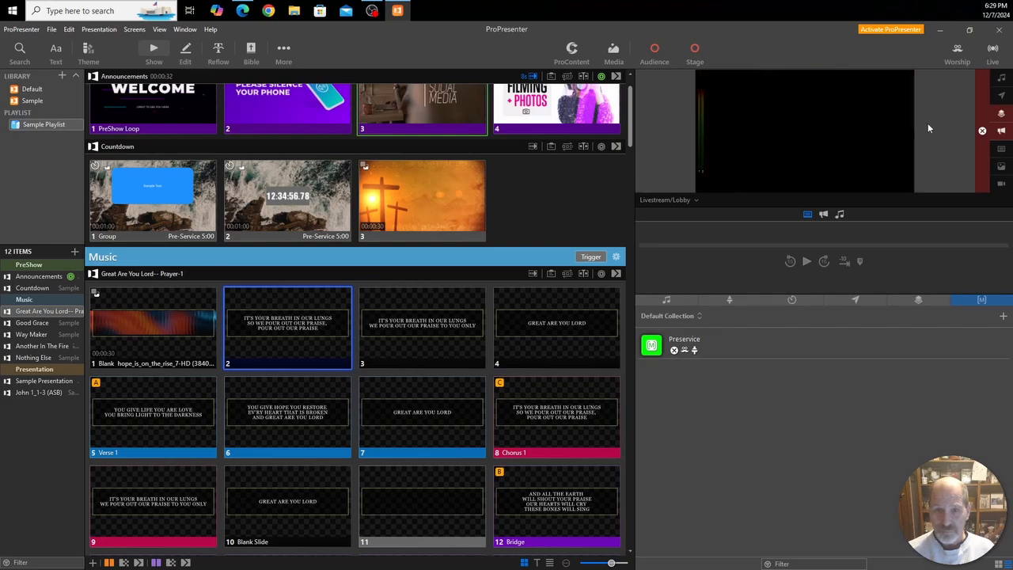
- Show the first three slides of Great Are You Lord live to compare Livestream/Lobby output under the Worship and PreService looks, and clear the slides
click(164, 323)
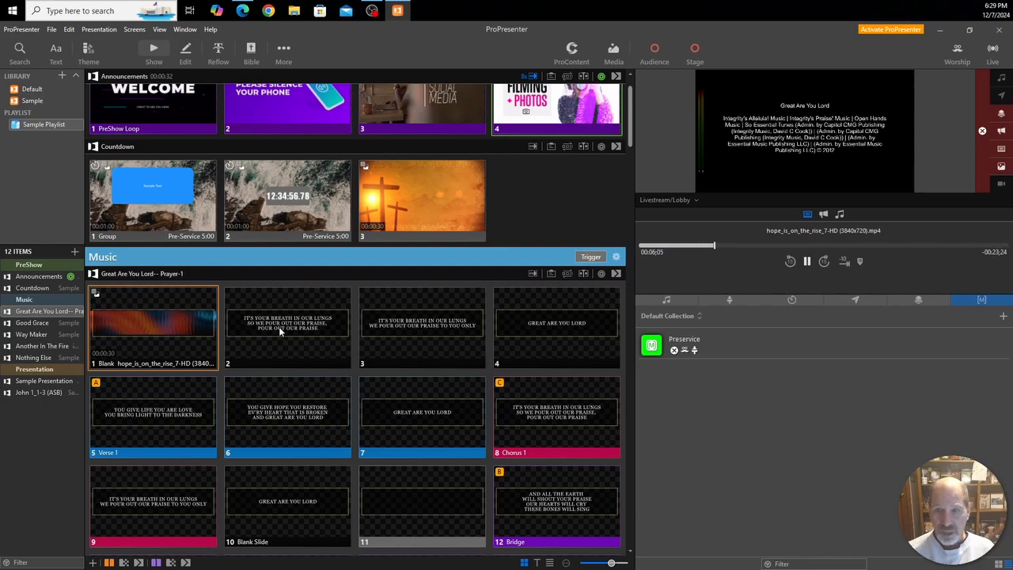
key(p)
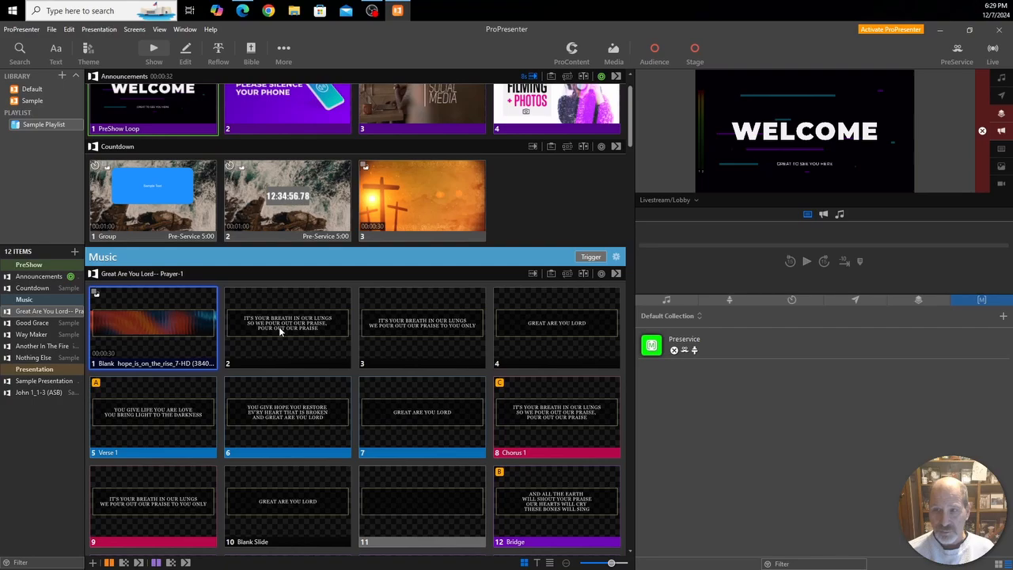
click(278, 326)
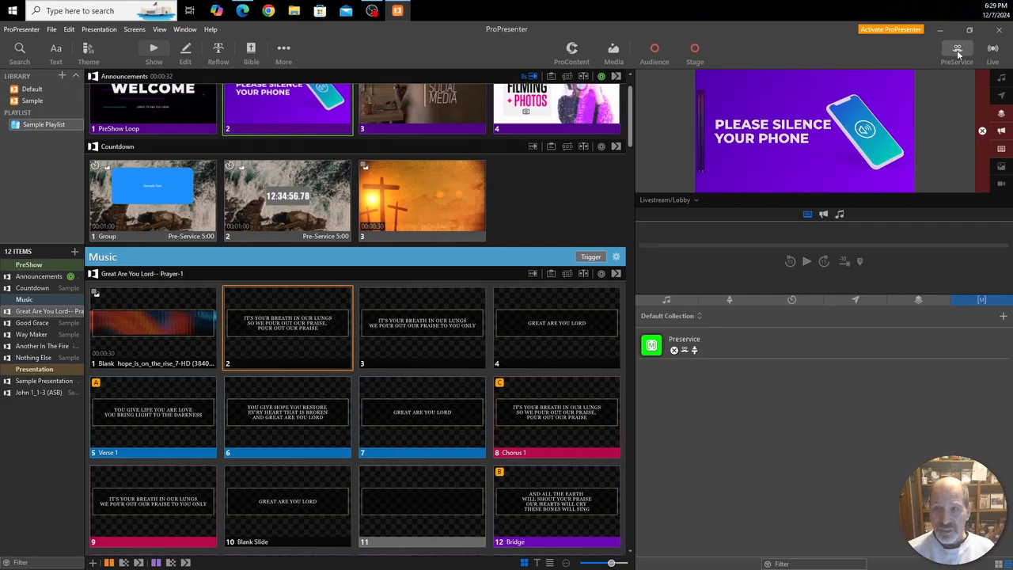
scroll(249, 135, up, 2)
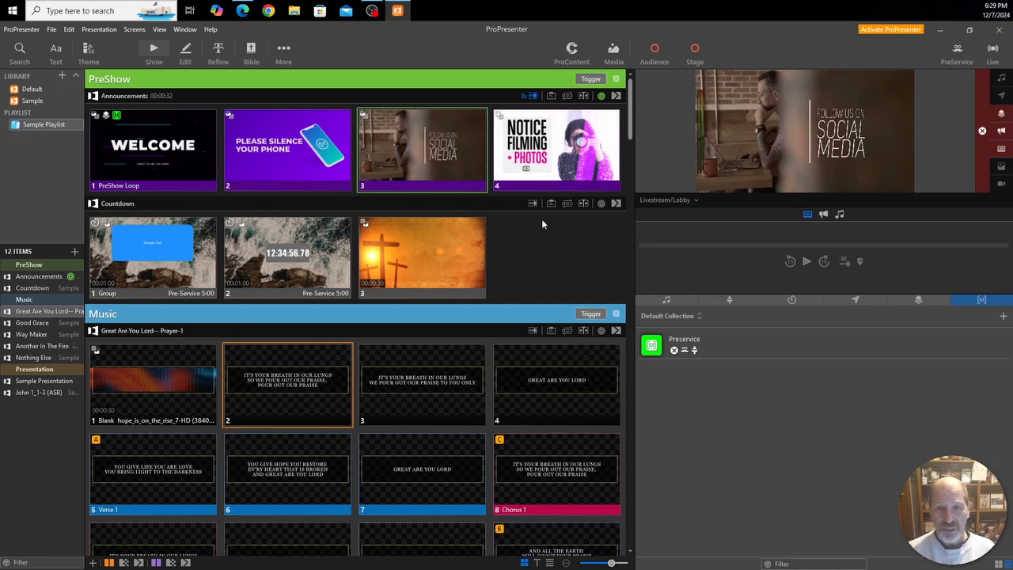
click(431, 381)
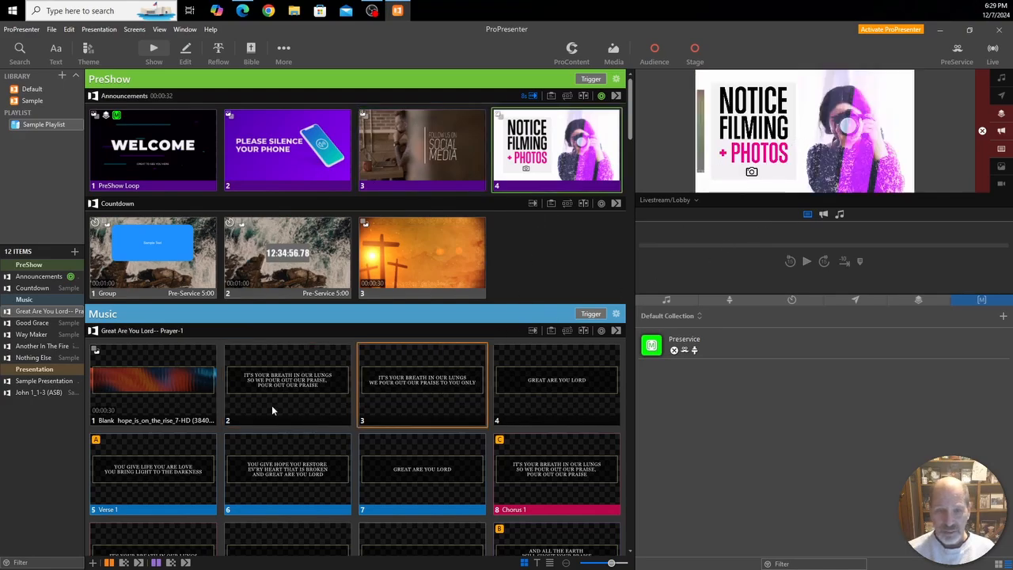
click(172, 391)
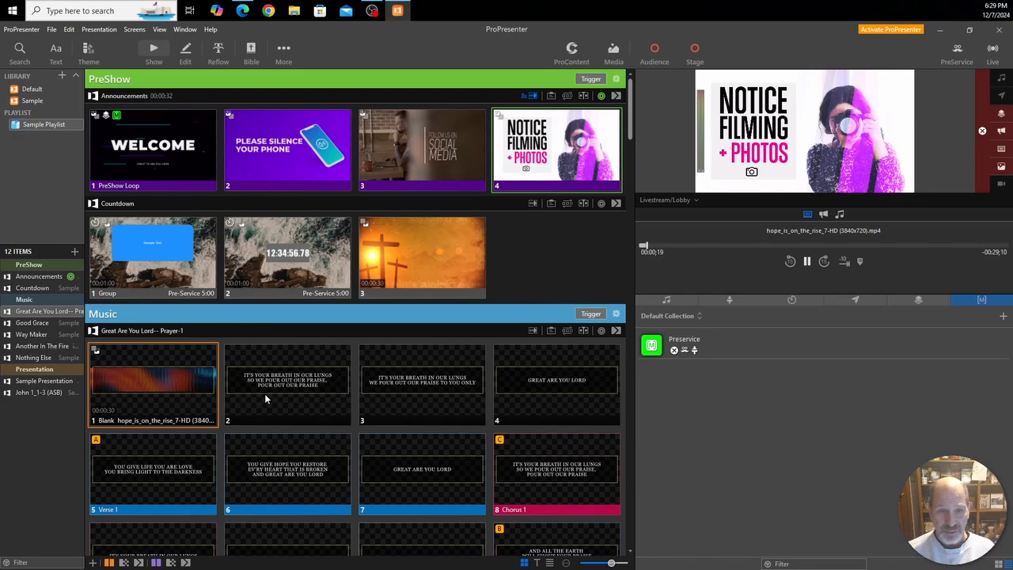
click(1003, 135)
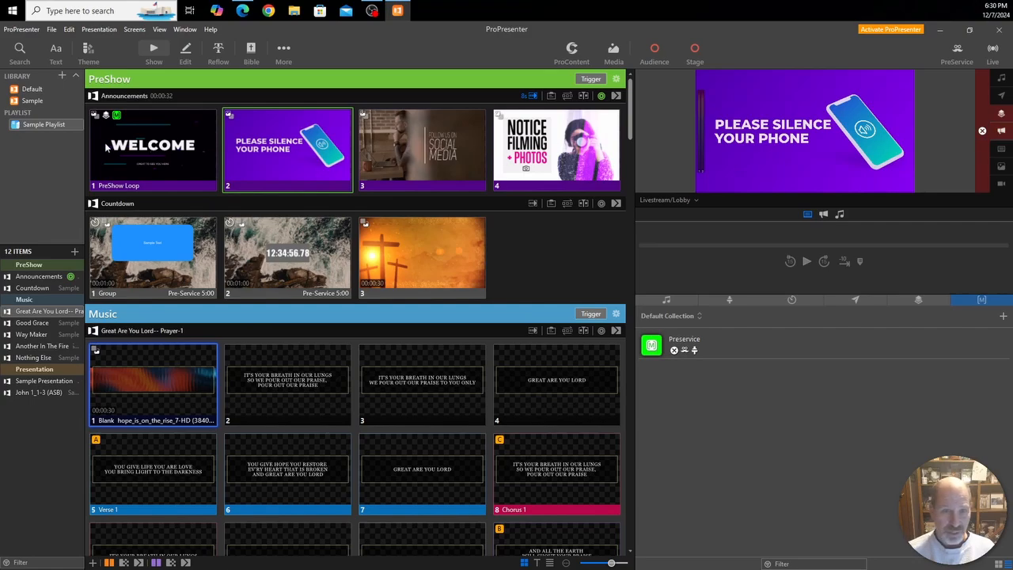
key(Right)
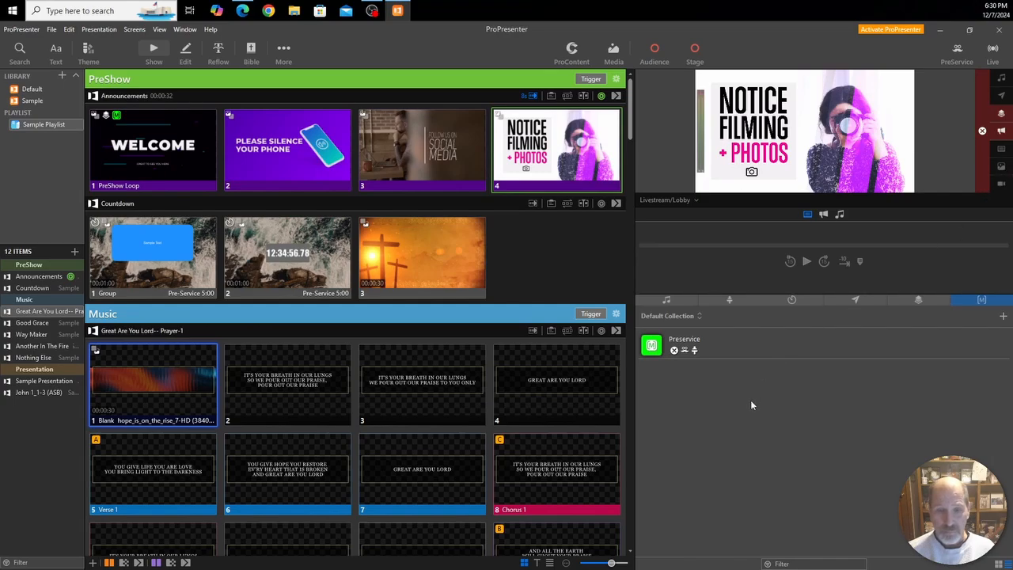
- Create a new macro named Worship in the Default Collection
click(1002, 316)
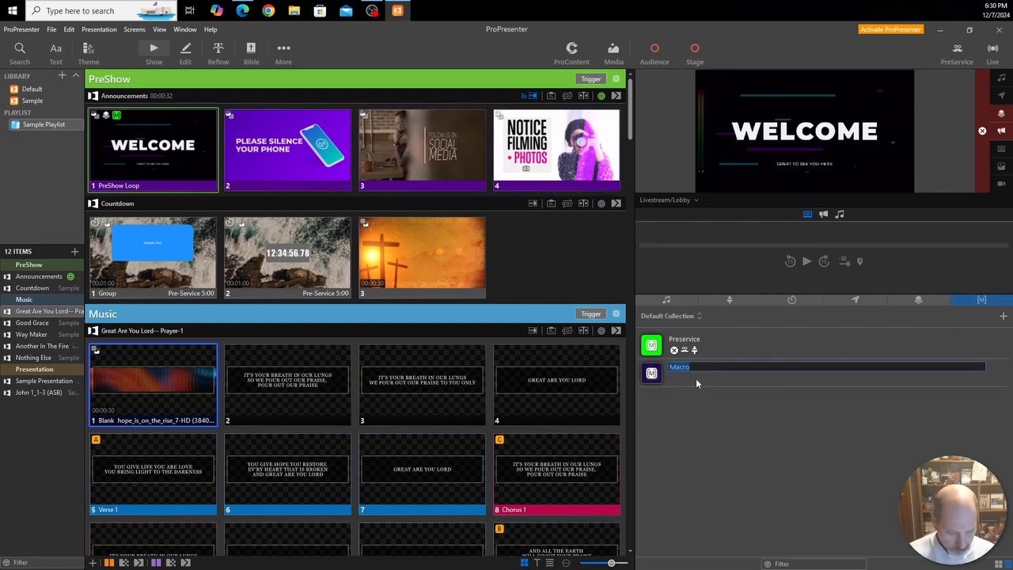
key(Return)
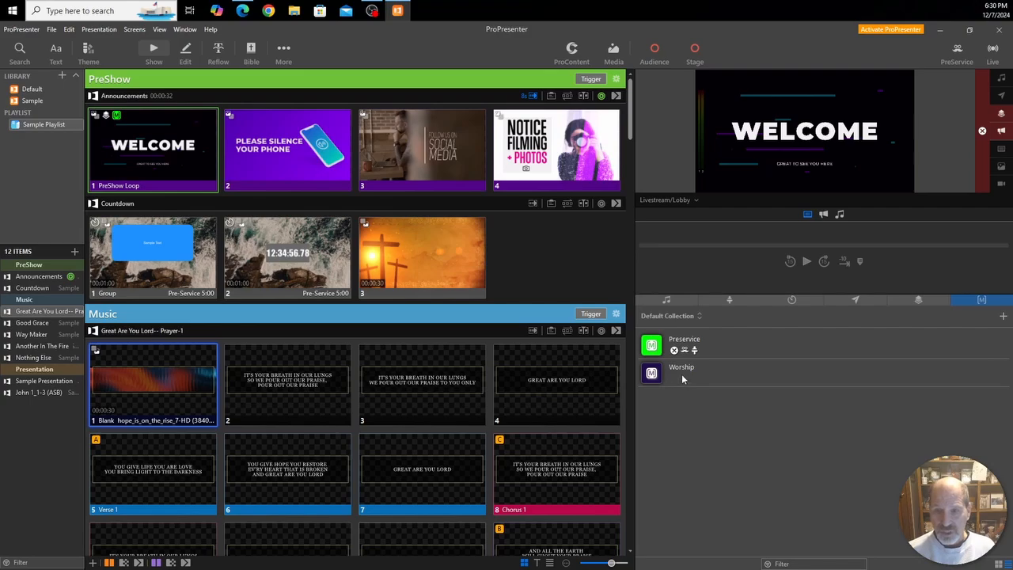
- Add a Clear Announcement action to the Worship macro
right_click(682, 379)
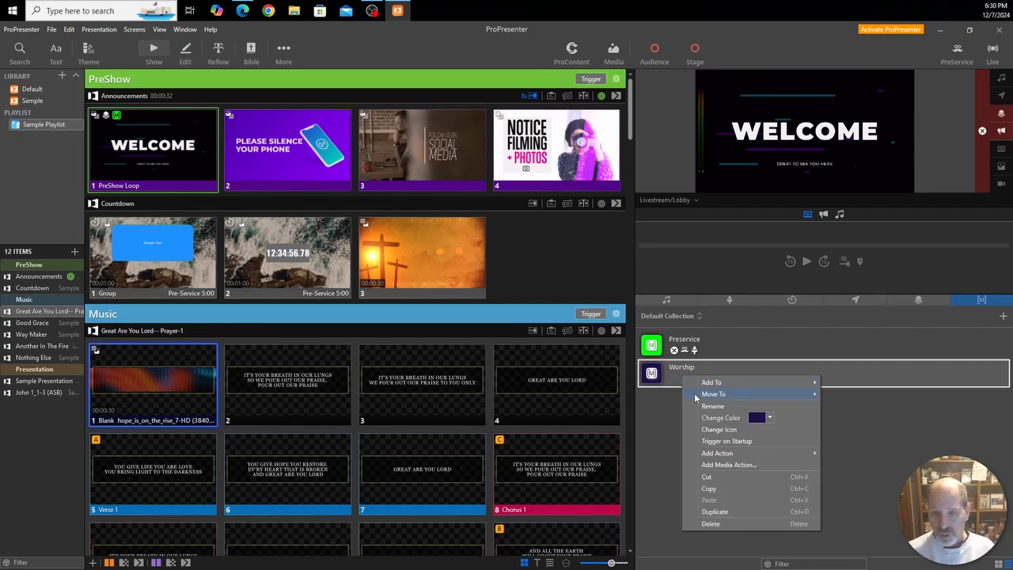
mouse_move(702, 454)
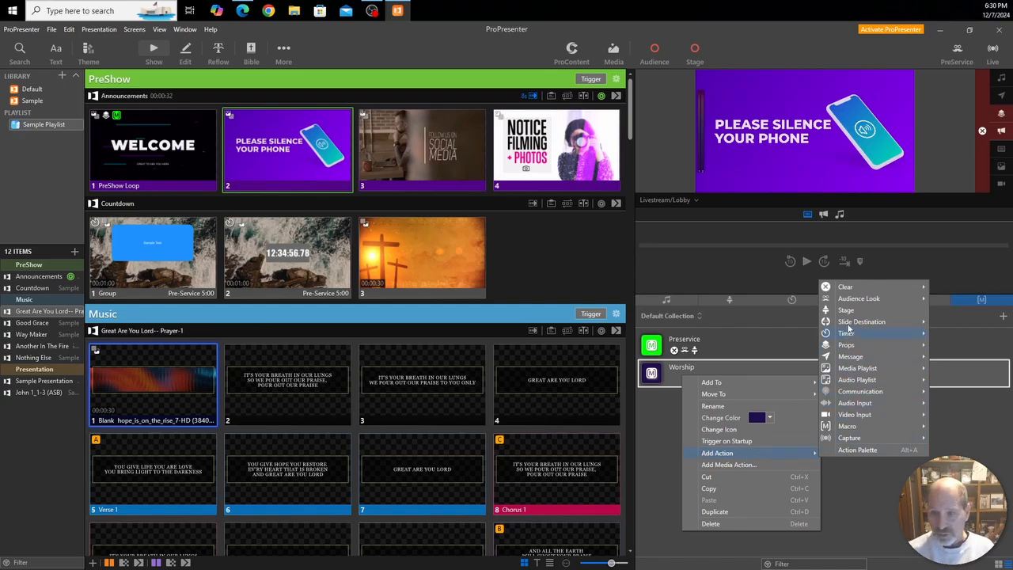
mouse_move(848, 288)
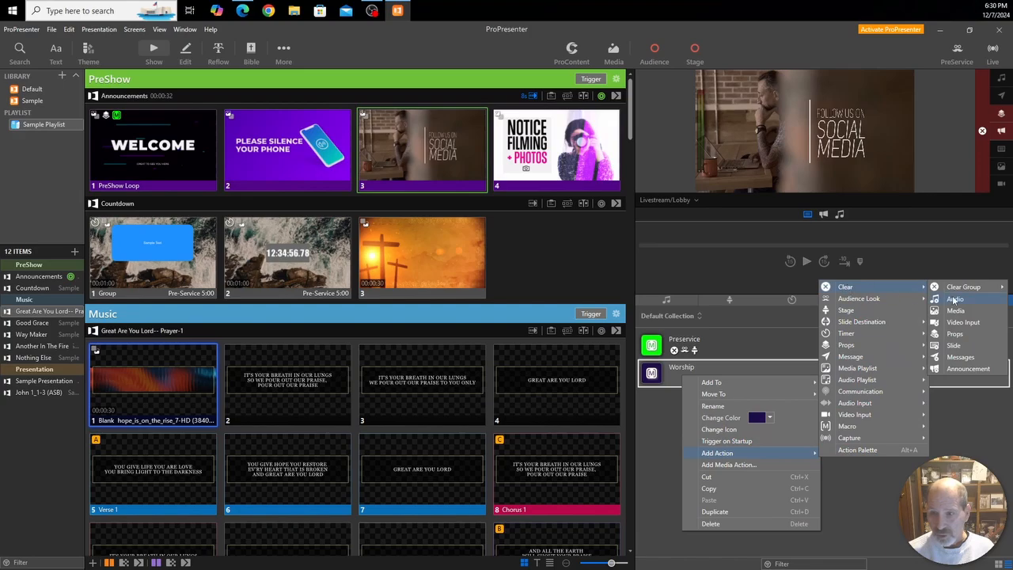
click(961, 369)
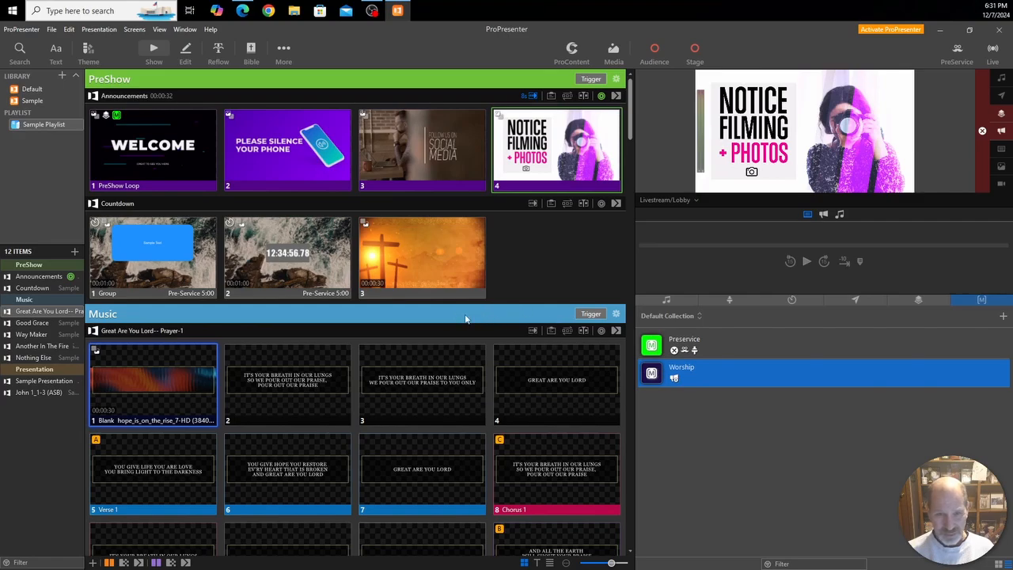
- Change the Worship macro's colour to DeepSkyBlue and add an Audience Look action for the Worship look
right_click(654, 375)
click(742, 416)
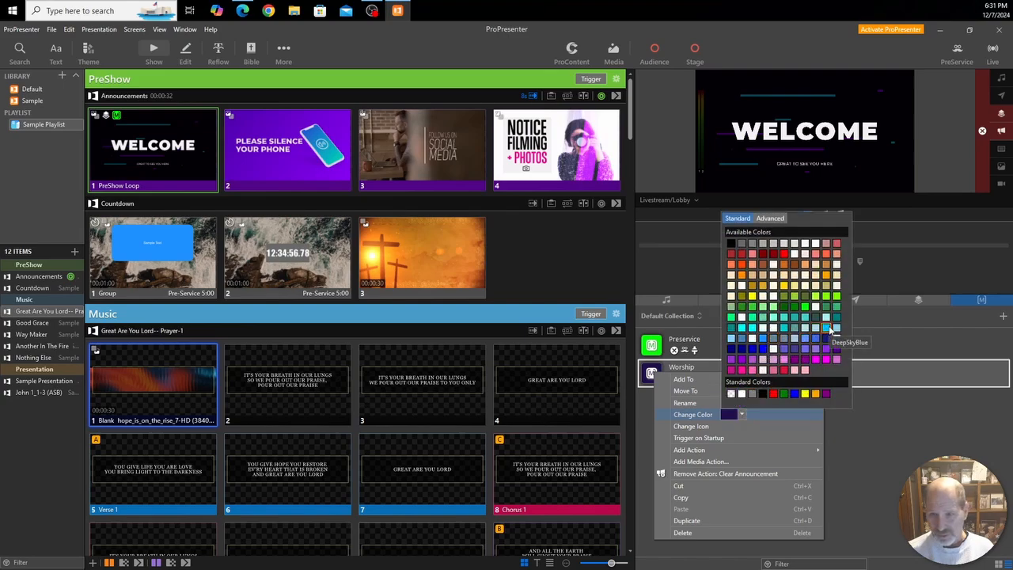
click(818, 338)
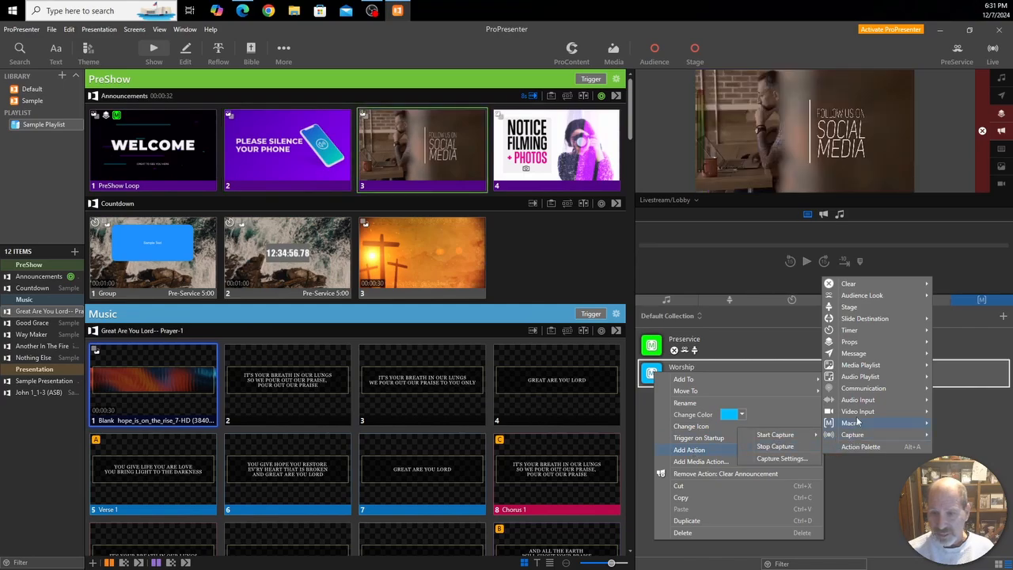
mouse_move(853, 297)
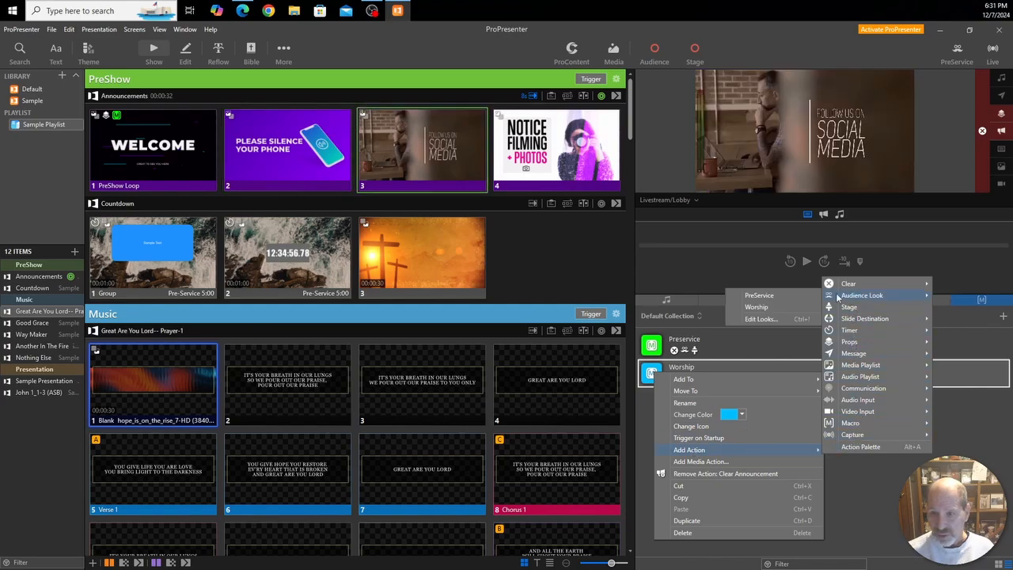
click(757, 307)
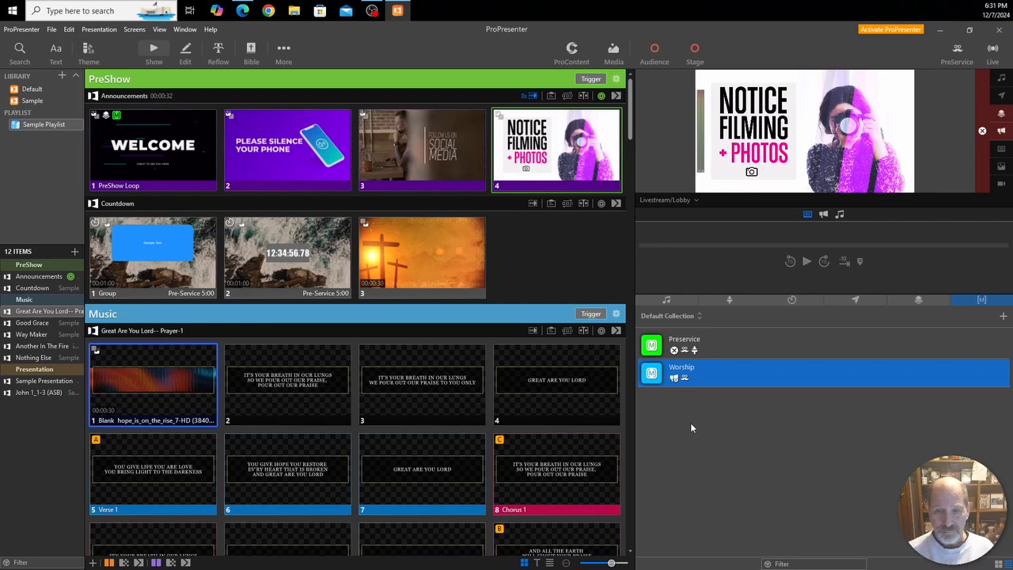
- Add a Stage action to the Worship macro that sets the Back Screen layout to Lyrics/Message
right_click(696, 378)
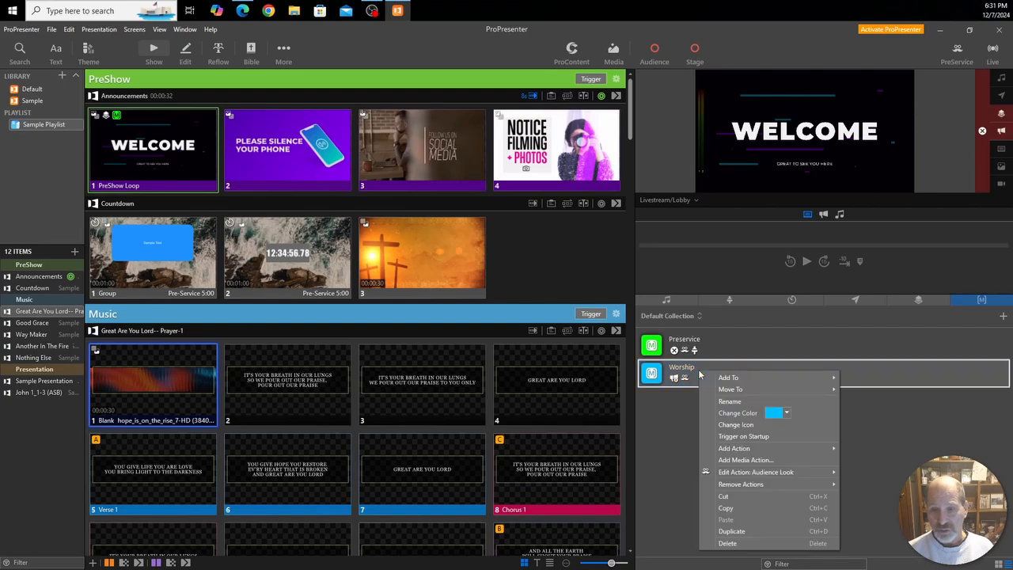
mouse_move(728, 451)
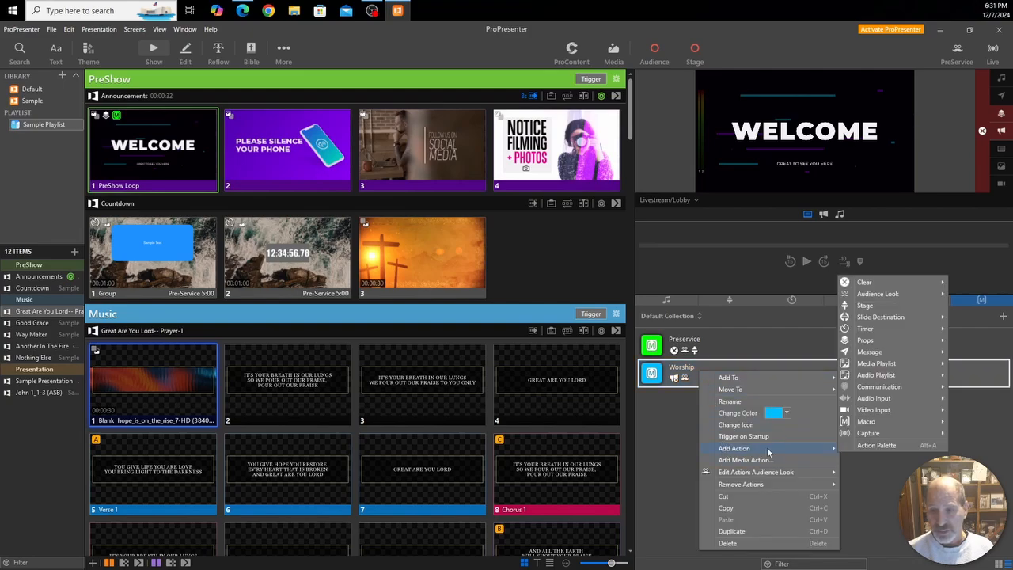
click(863, 307)
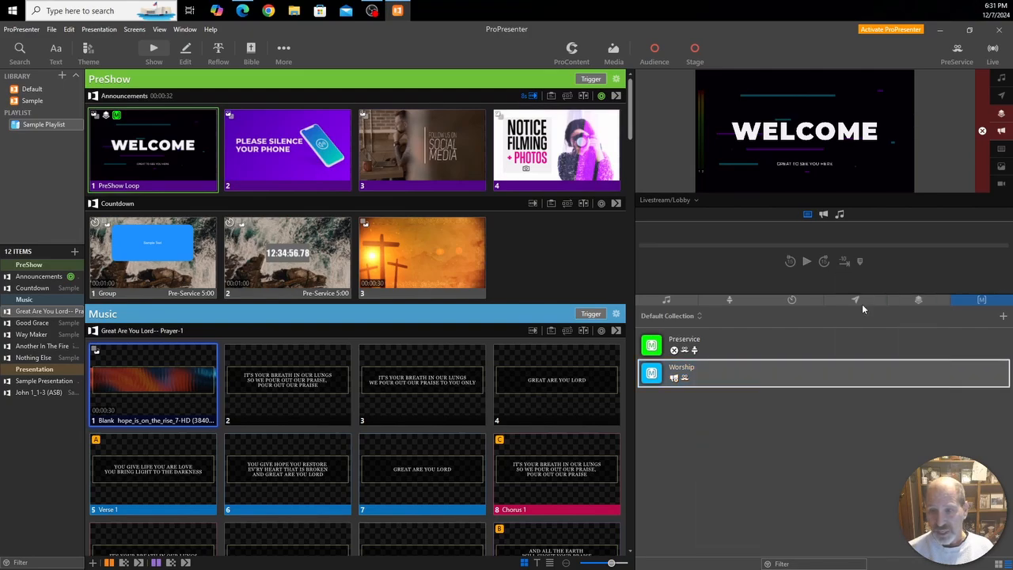
click(530, 372)
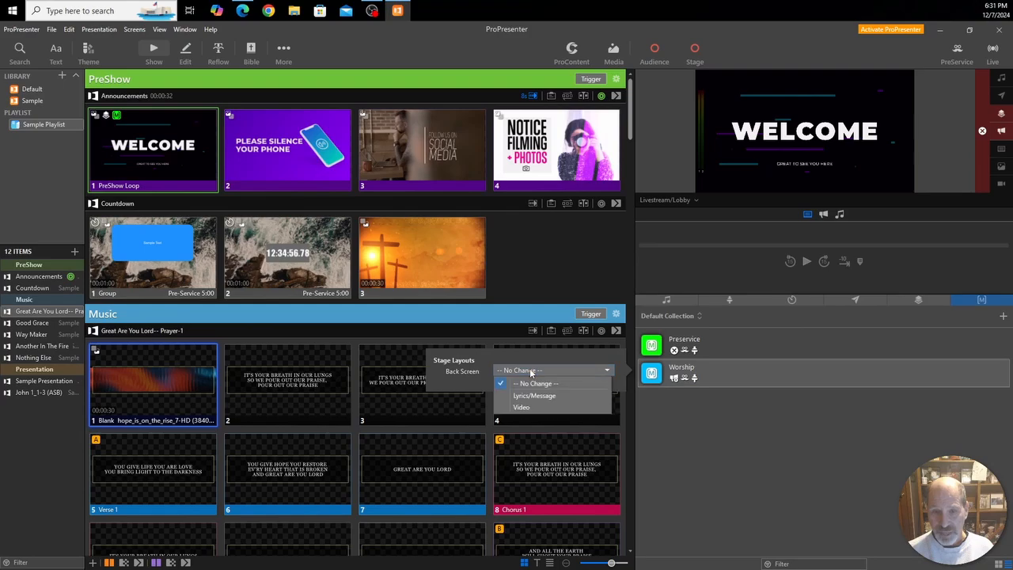
click(530, 396)
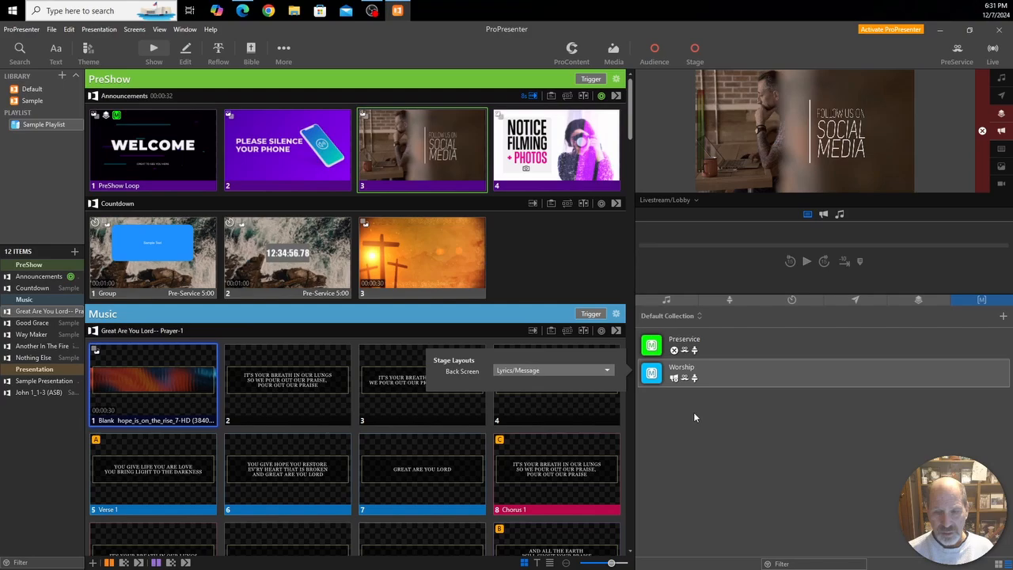
- Attach the Worship macro to the first slide of Great Are You Lord and show that slide live
drag(706, 376, 175, 382)
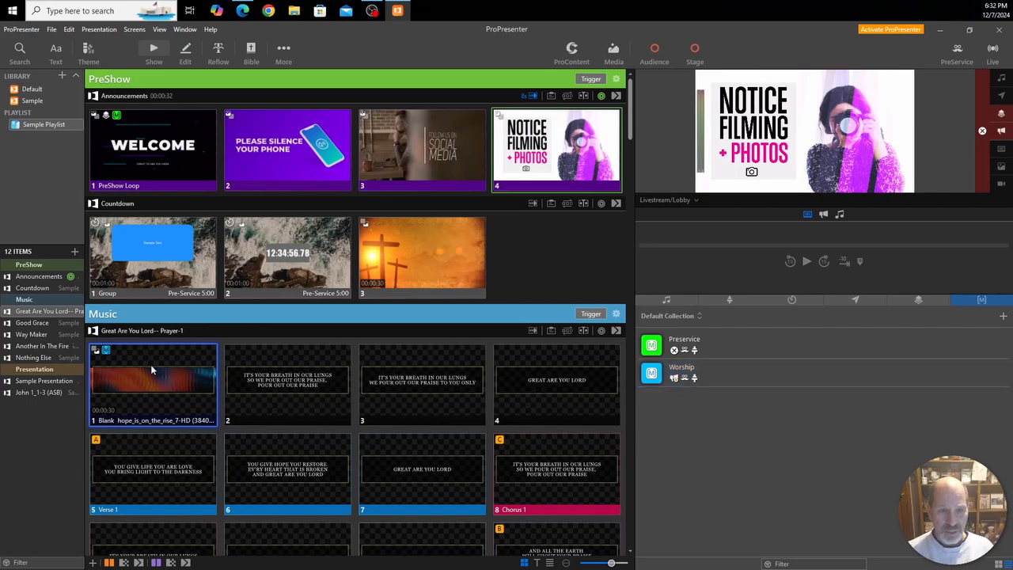
click(150, 364)
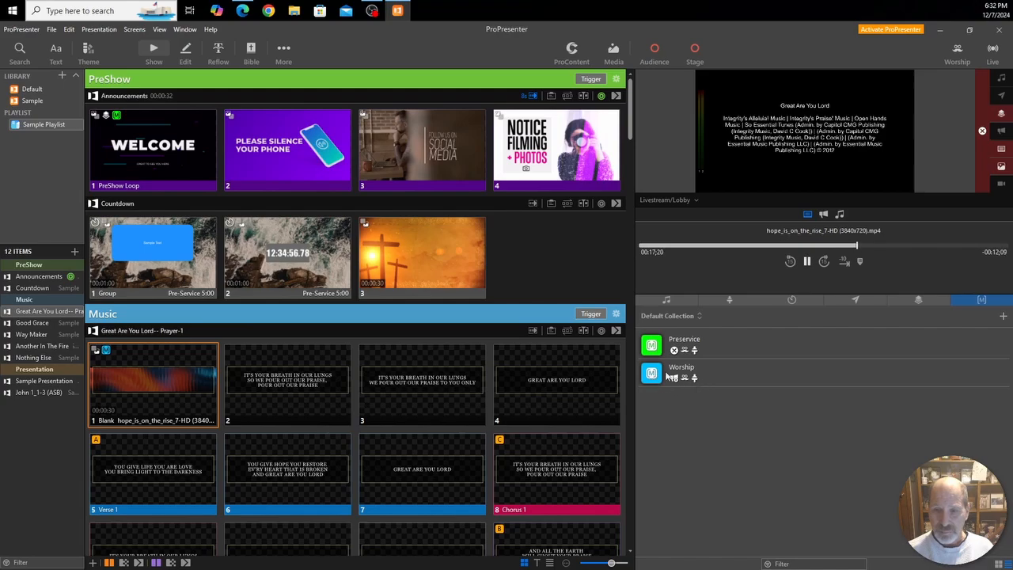
- Add a Clear Props action to the Worship macro
right_click(713, 378)
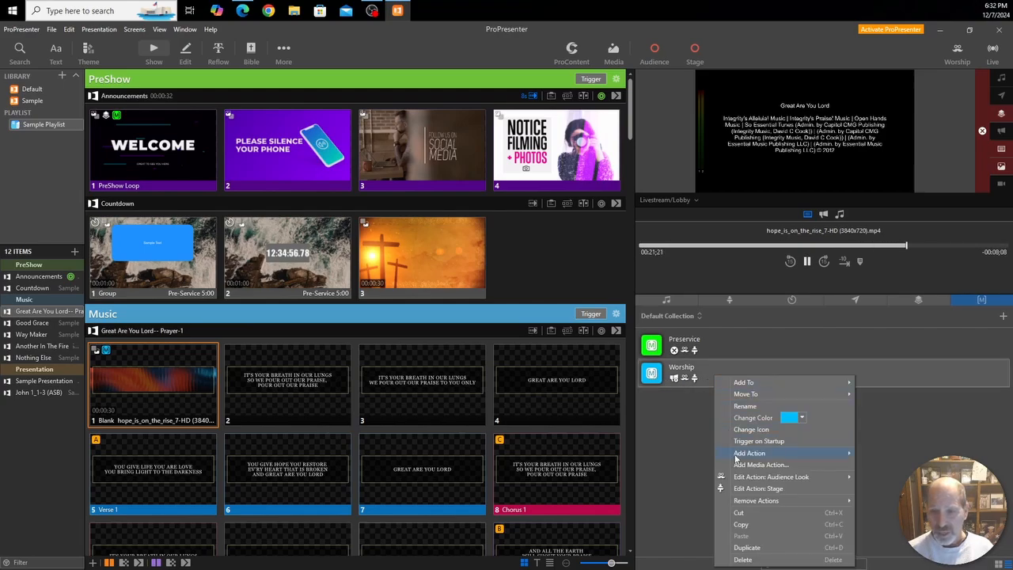
mouse_move(736, 456)
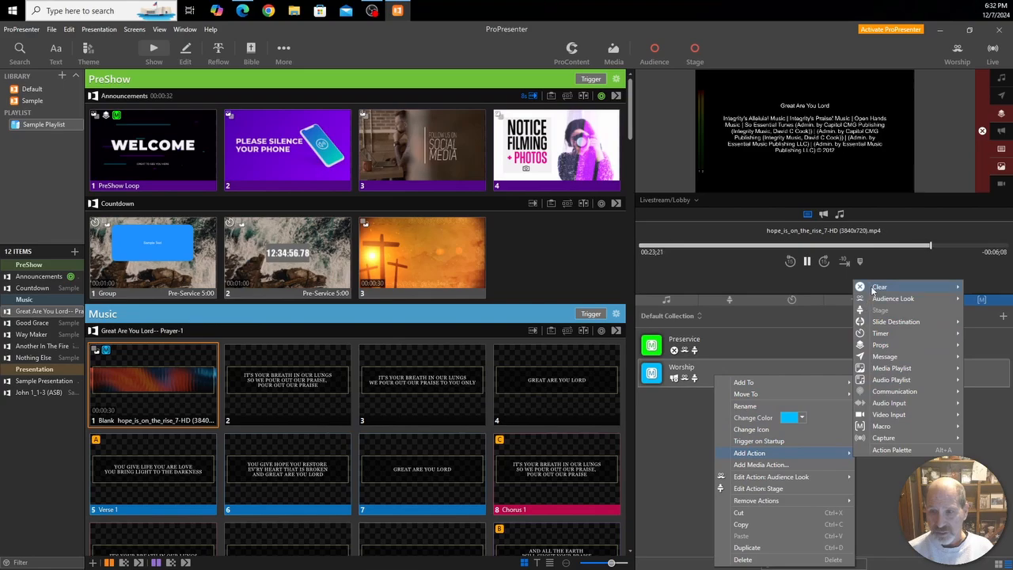
mouse_move(873, 290)
click(799, 334)
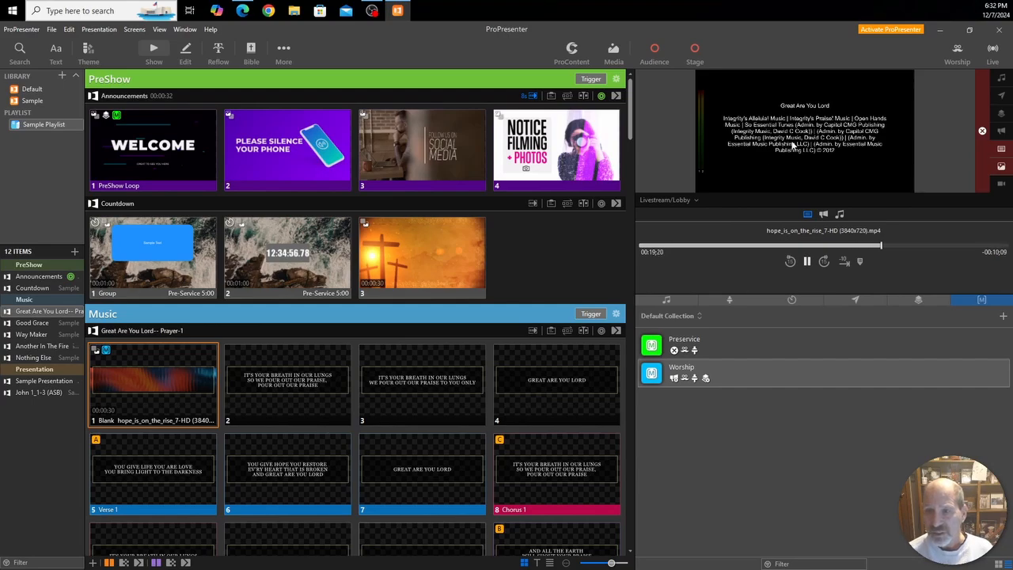
- Turn off Enable Copyright Display in the General settings
drag(632, 182, 487, 190)
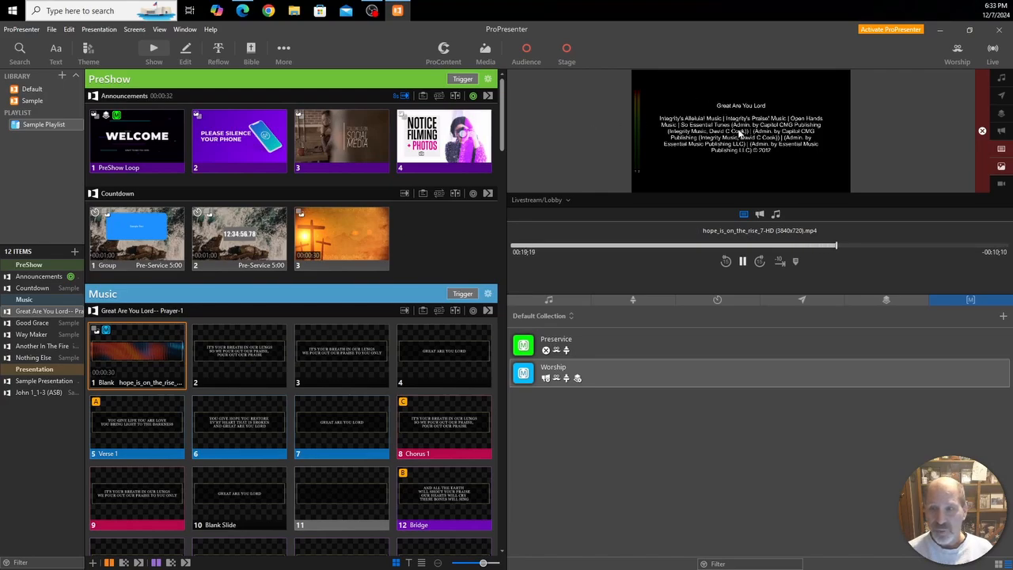
click(22, 30)
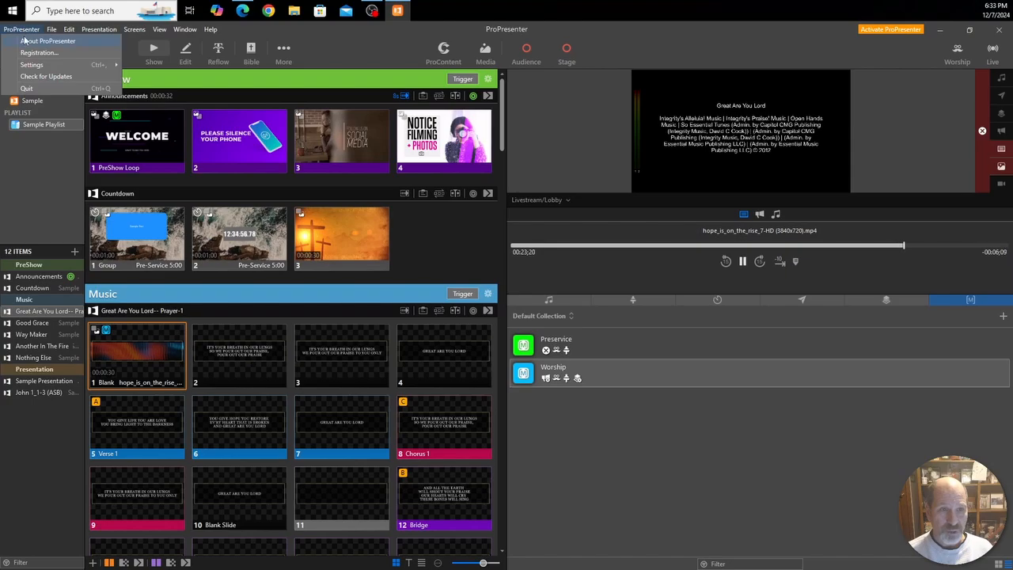
click(32, 64)
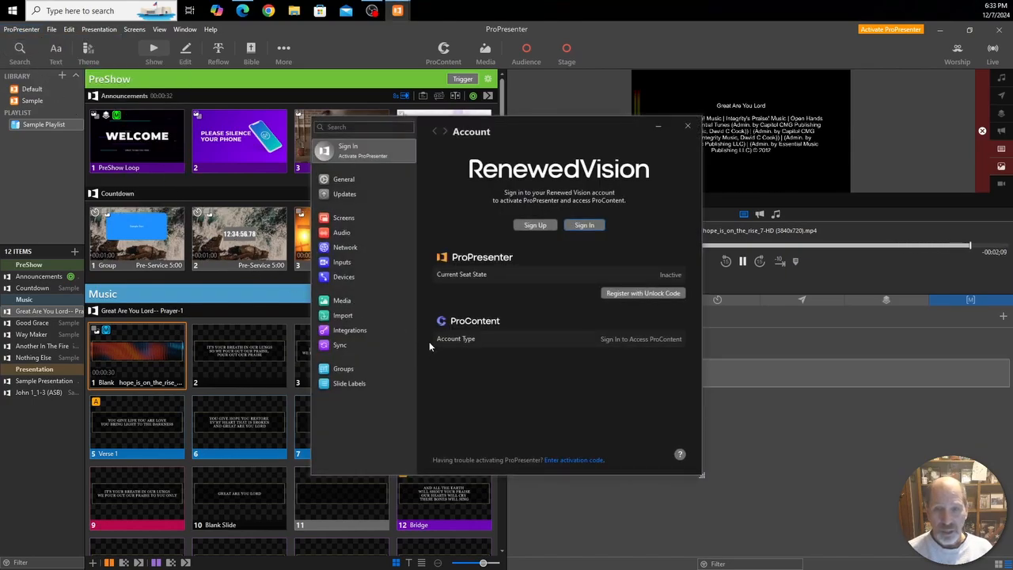
click(340, 179)
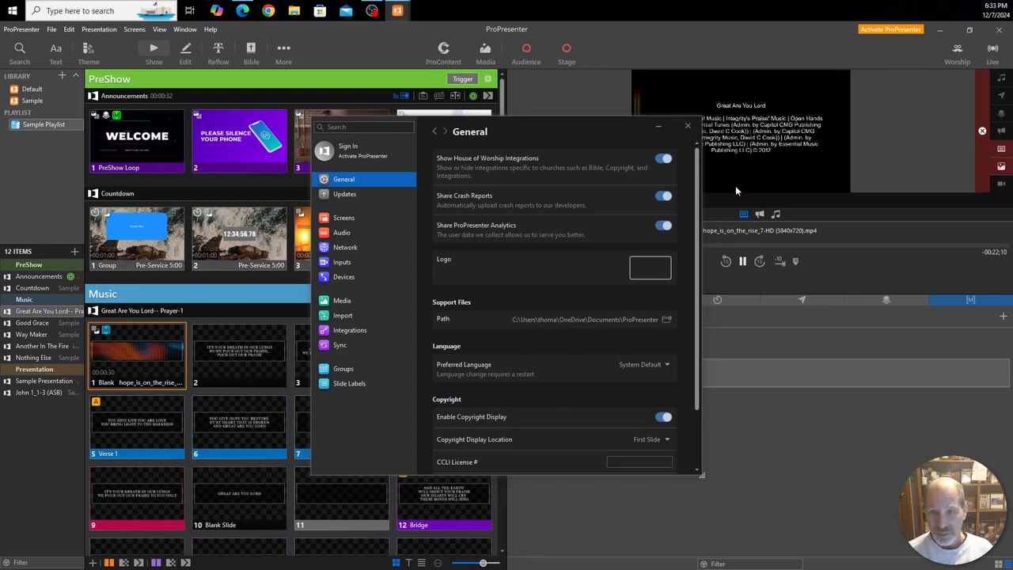
click(661, 417)
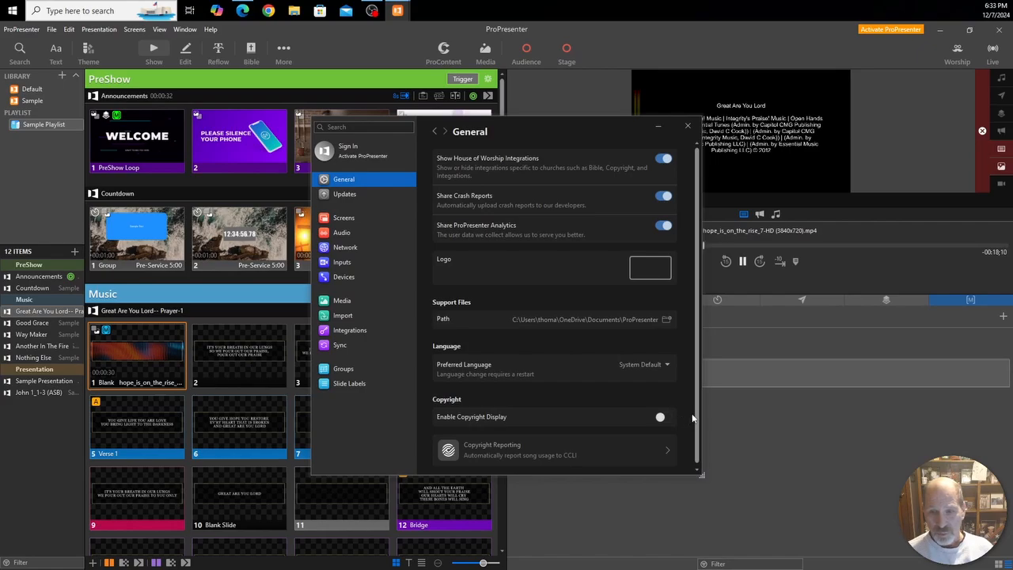
scroll(696, 399, down, 1)
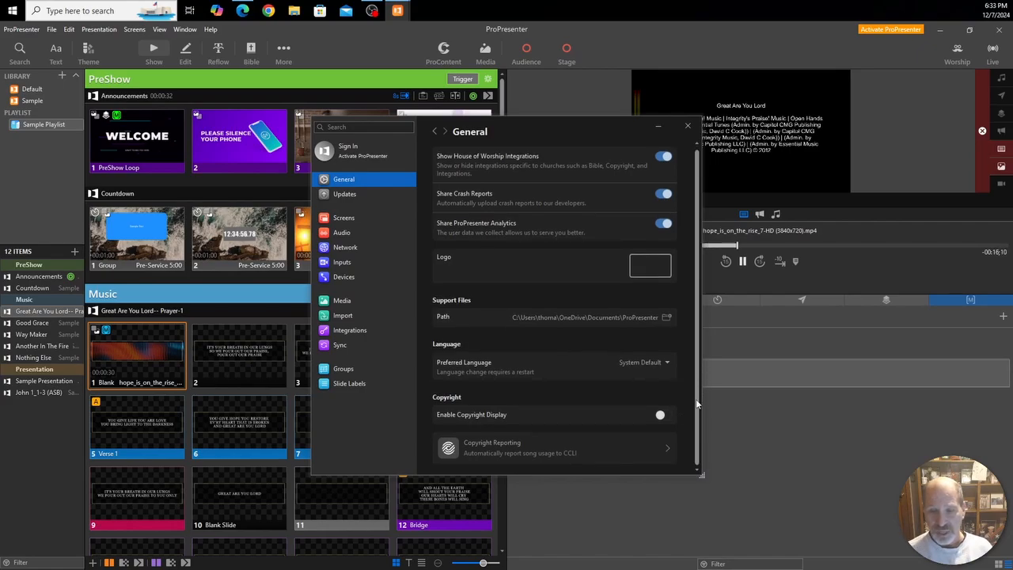
scroll(696, 403, up, 1)
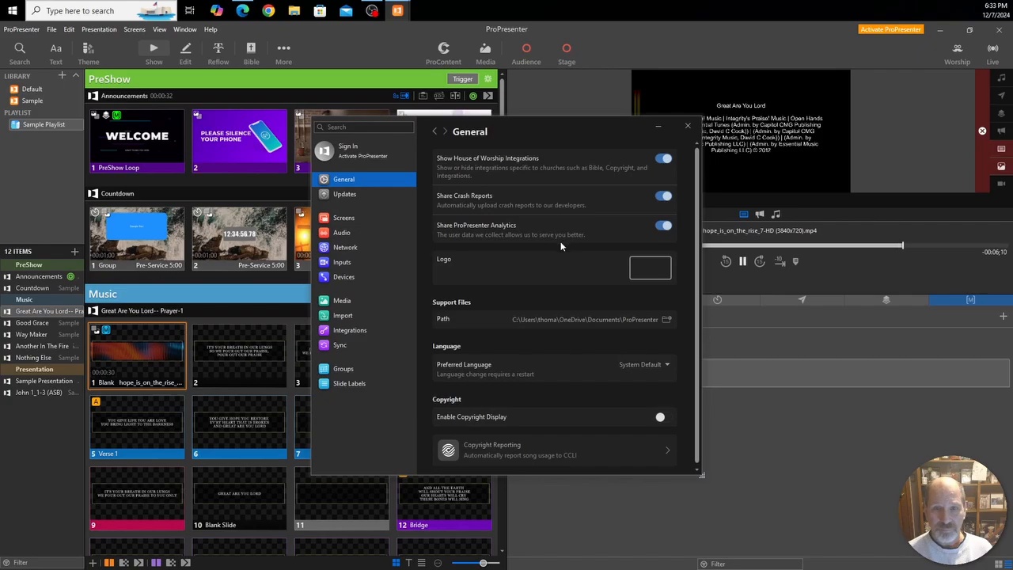
- Turn off Share Crash Reports and Share ProPresenter Analytics, and close the settings
click(663, 196)
click(663, 226)
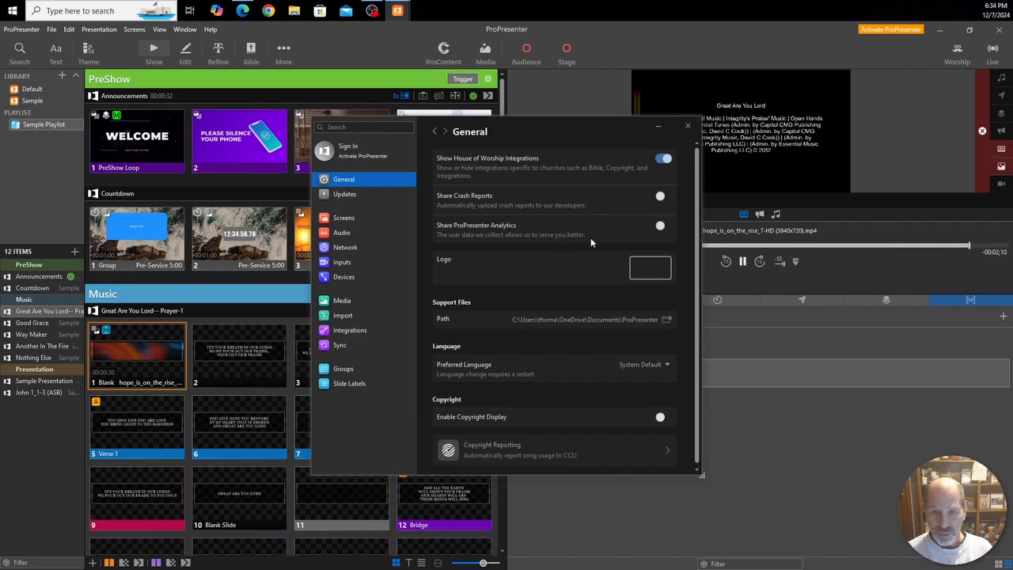
click(689, 126)
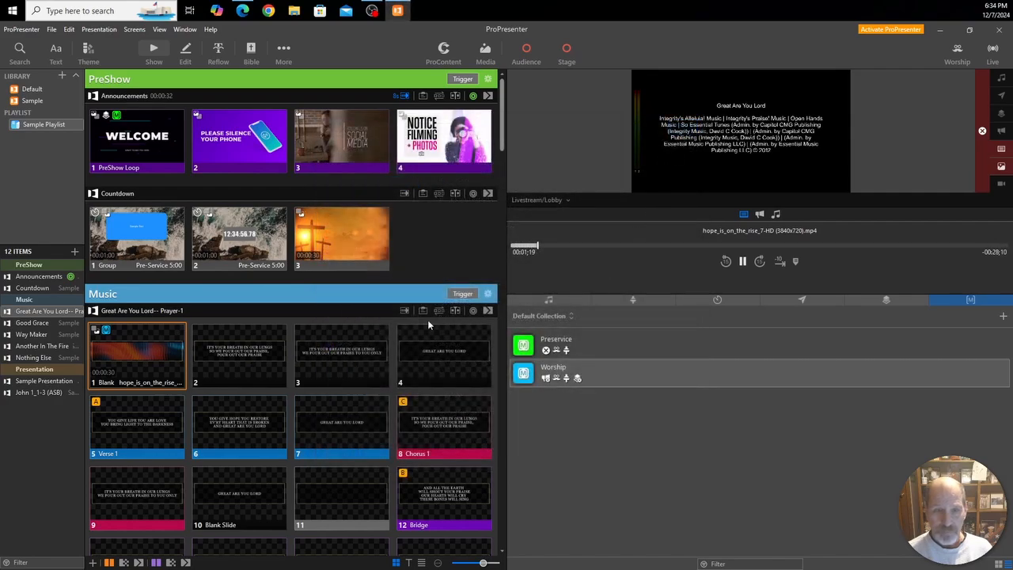
- Show the first slide of Great Are You Lord live again, enlarge the slide area, and show the second slide live
click(134, 353)
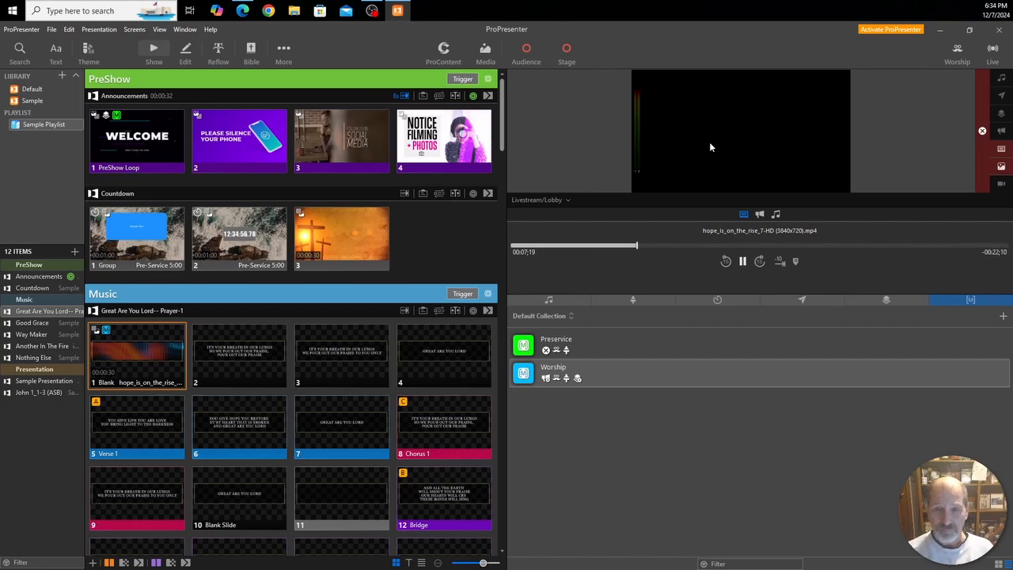
drag(537, 170, 707, 164)
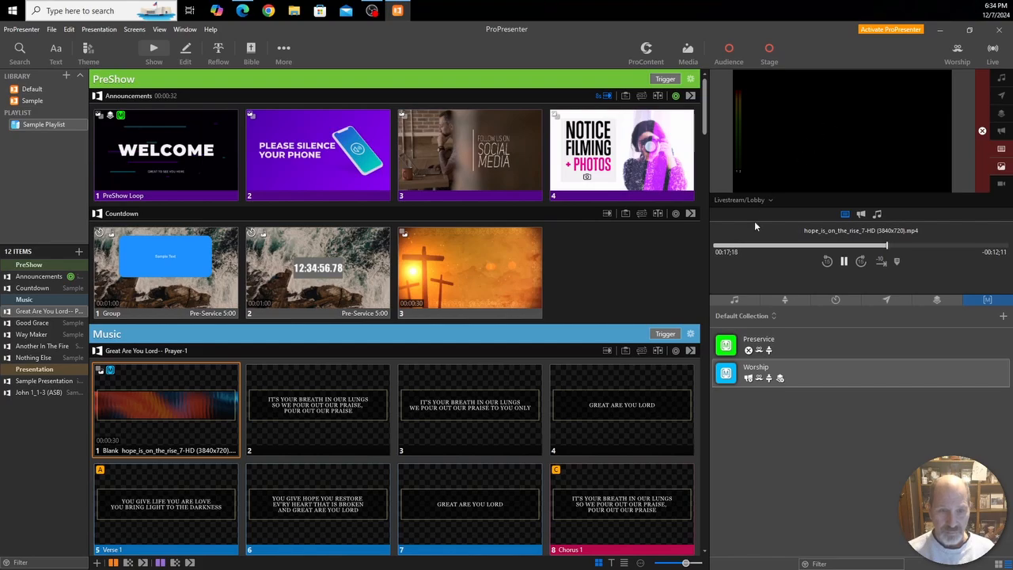
click(321, 417)
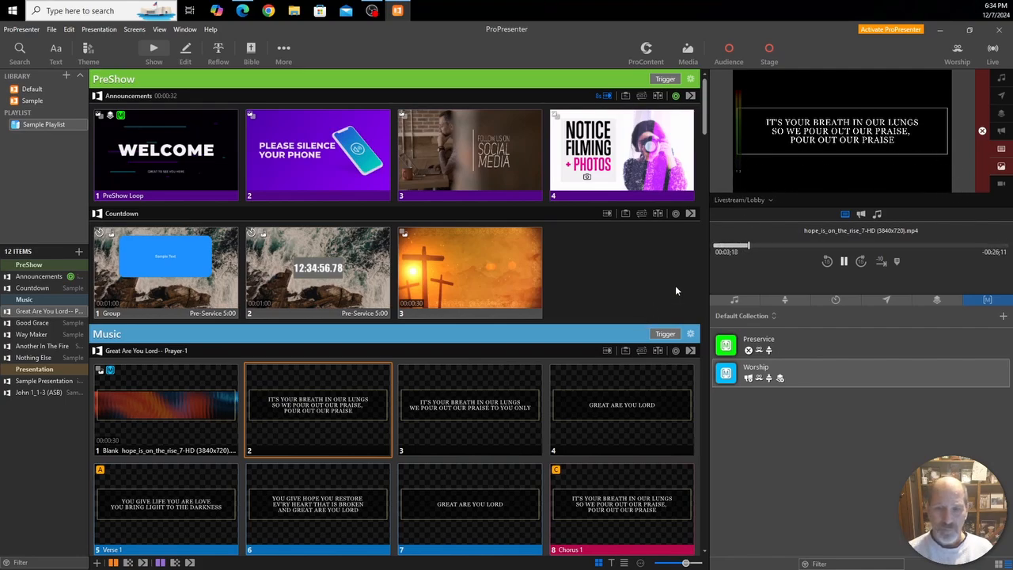
- Preview the live lyric slide on the Wide Screen, Center Screen and Outside Screens outputs in turn
click(744, 201)
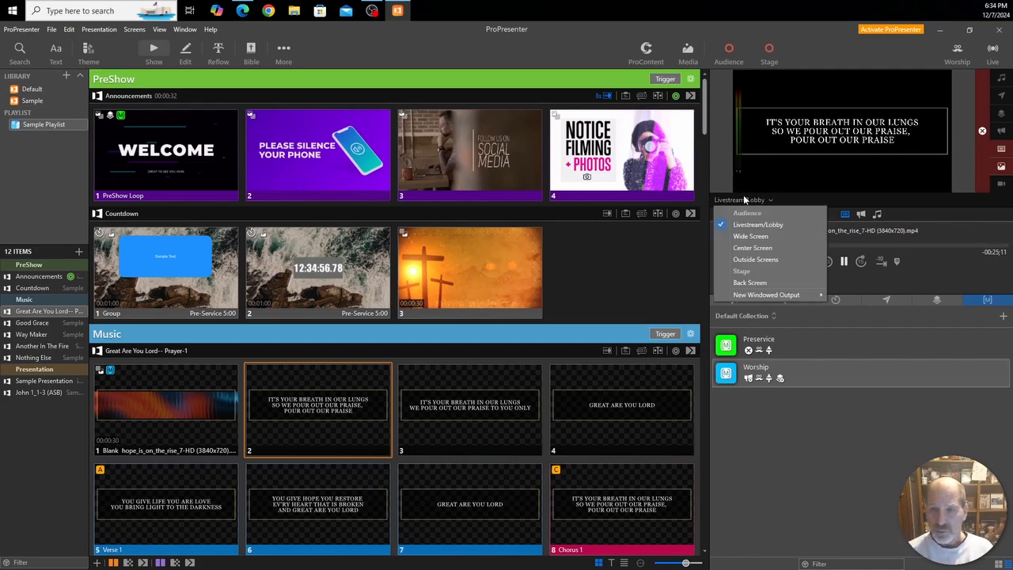
click(746, 237)
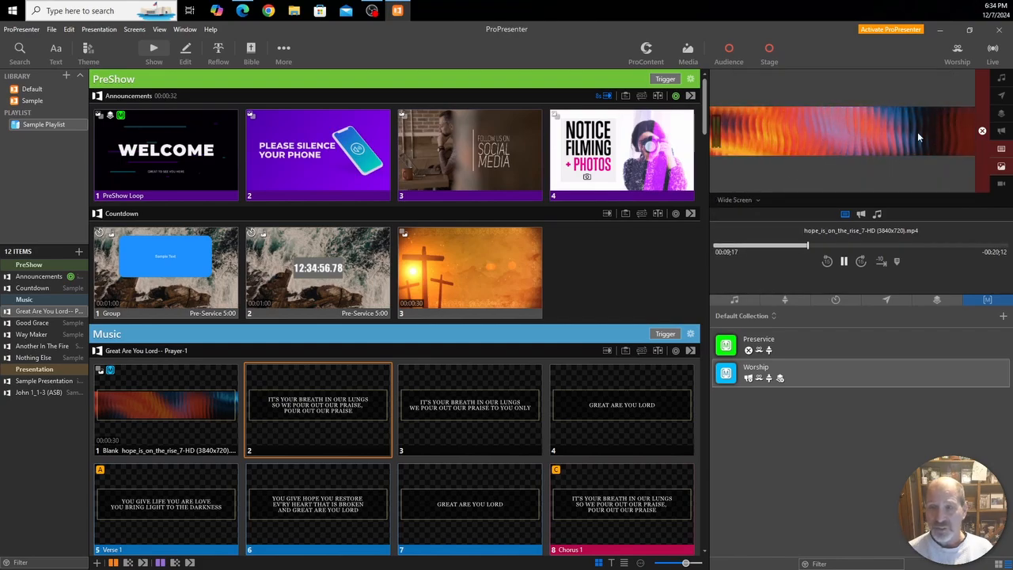
click(738, 201)
click(743, 248)
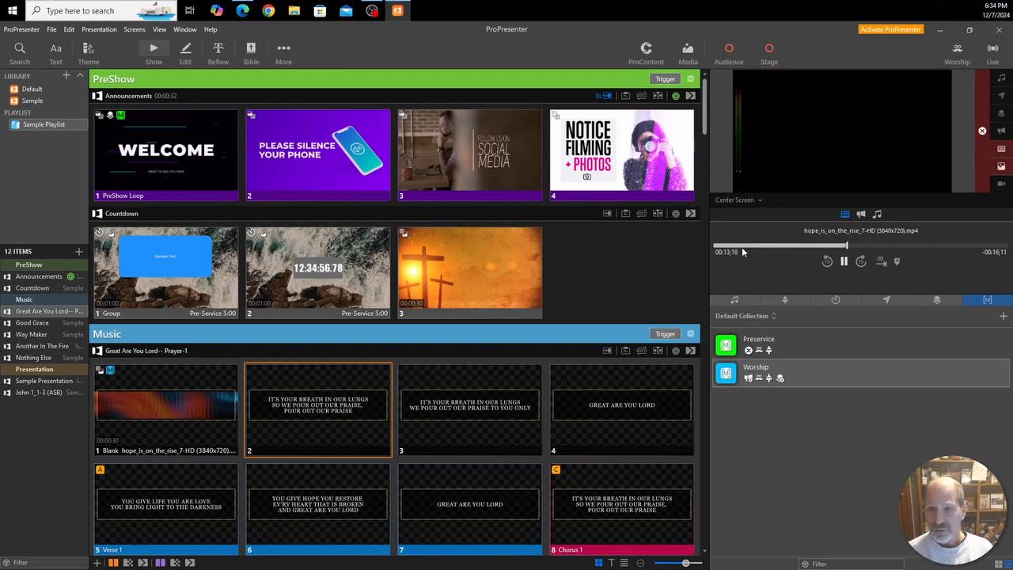
click(741, 200)
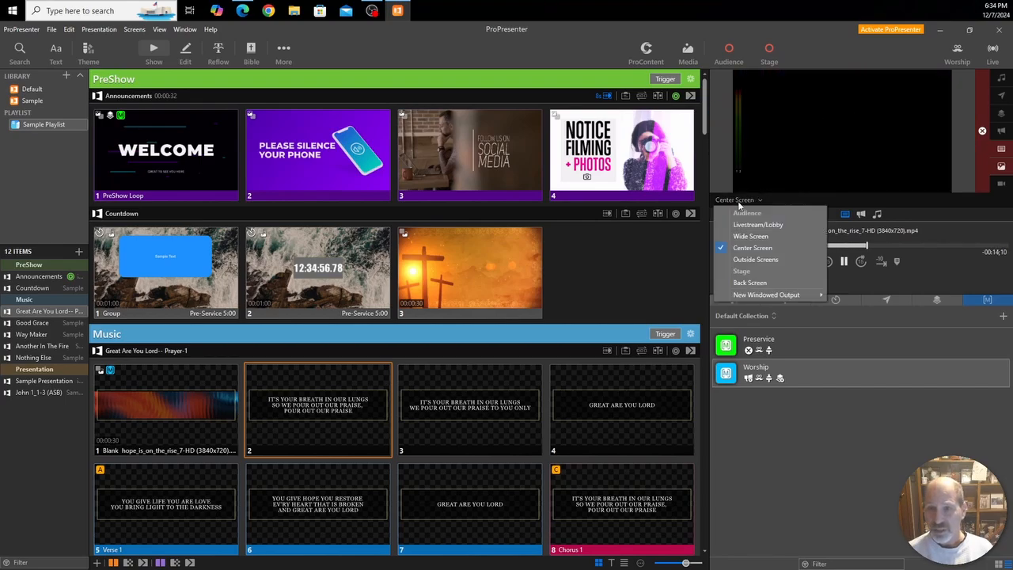
click(742, 261)
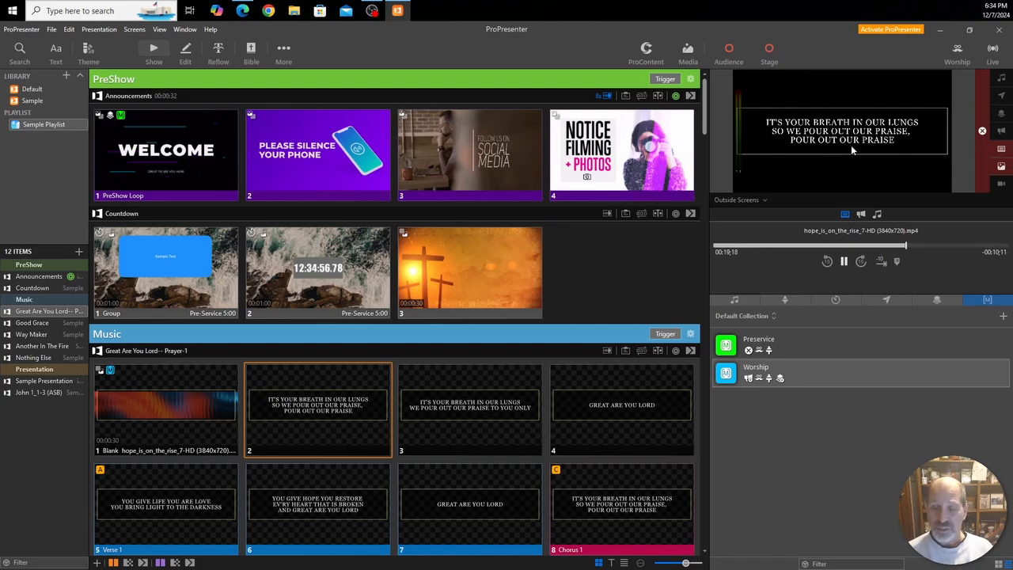
- Preview the live lyric slide on the Back Screen stage output and on the Livestream/Lobby output
click(740, 200)
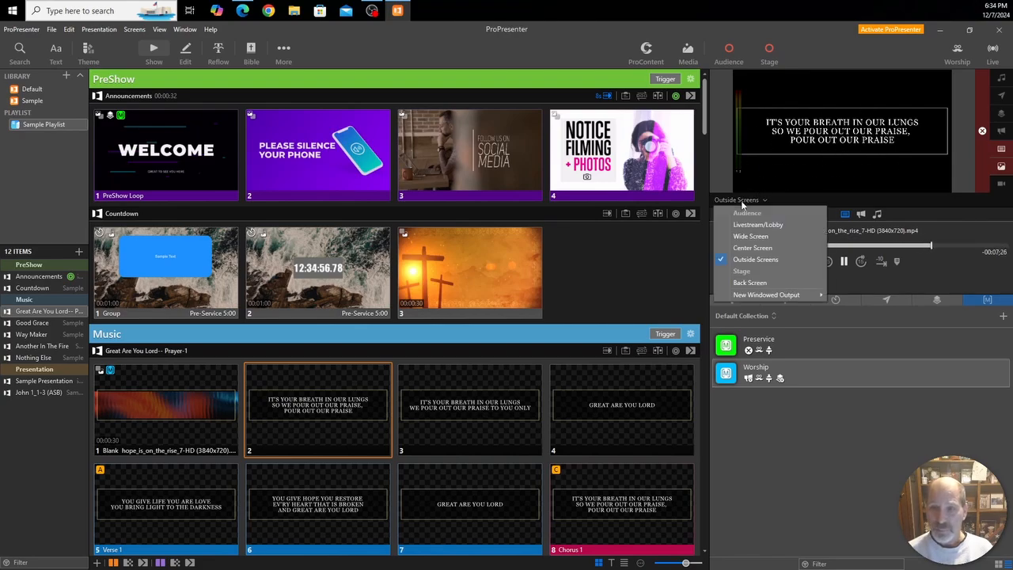
click(744, 282)
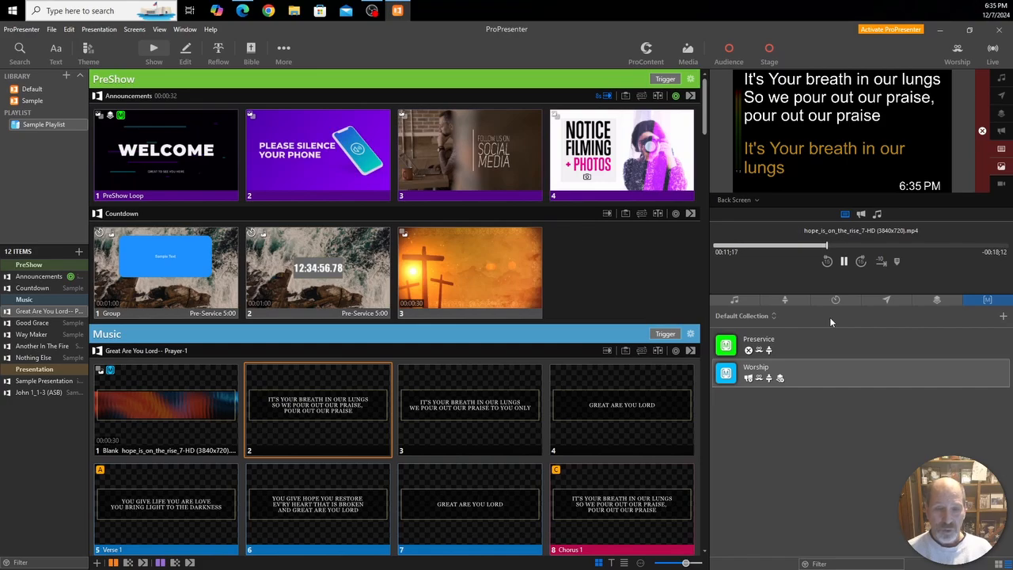
click(748, 201)
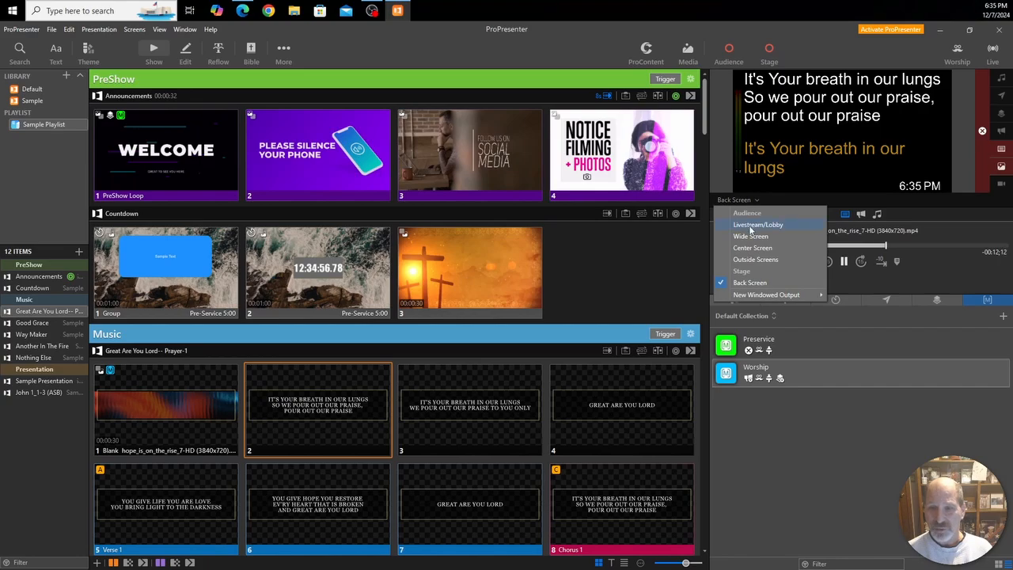
click(753, 225)
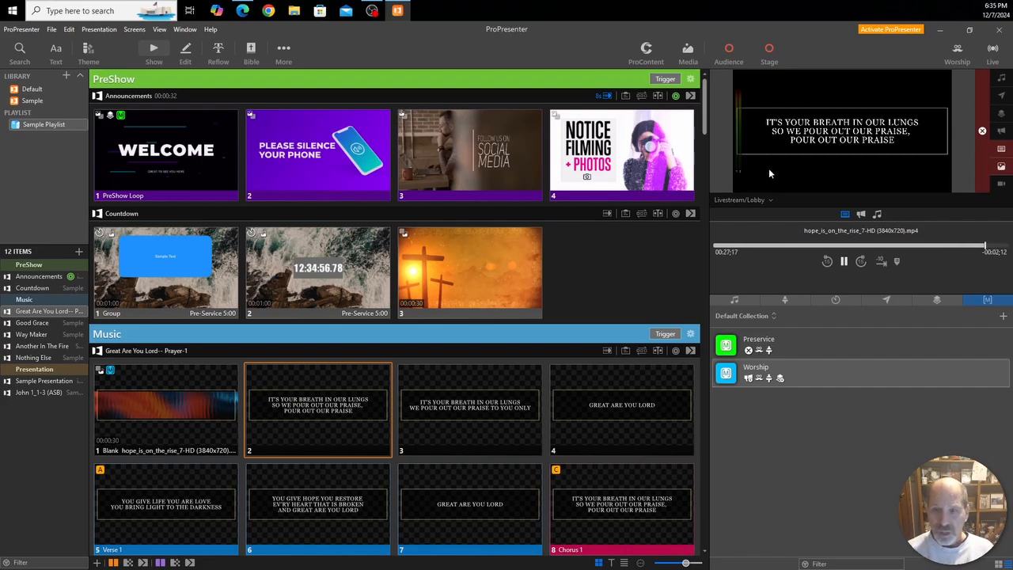
- Check the Worship look's layer settings and the theme choices for its Livestream/Lobby presentation layer, and close the looks editor
click(956, 50)
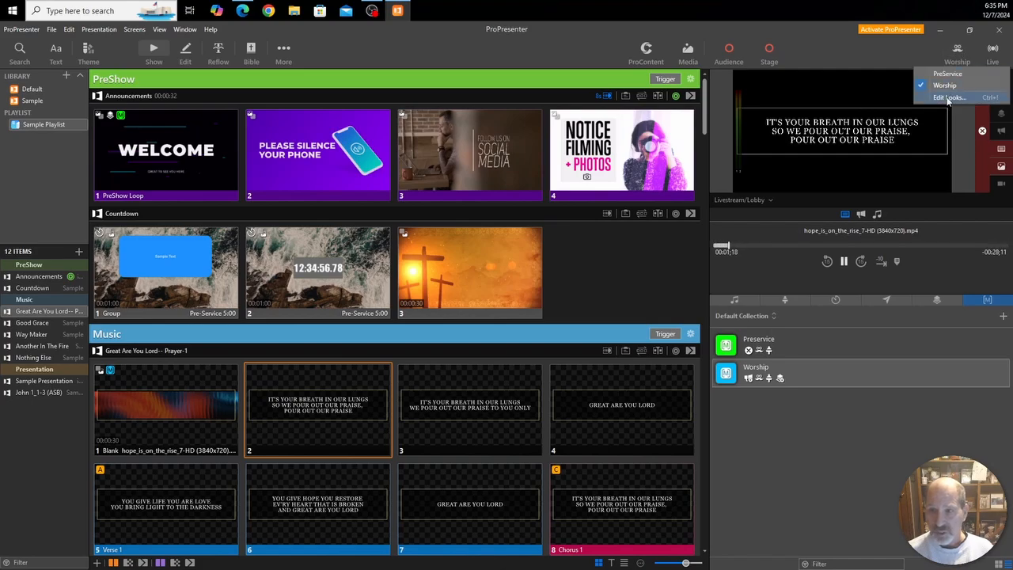
click(948, 97)
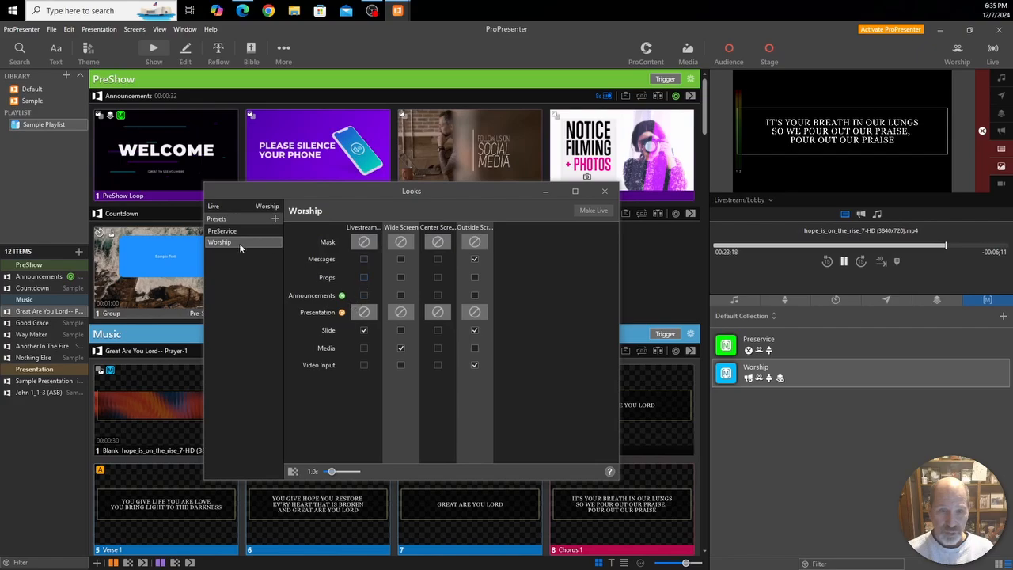
click(365, 313)
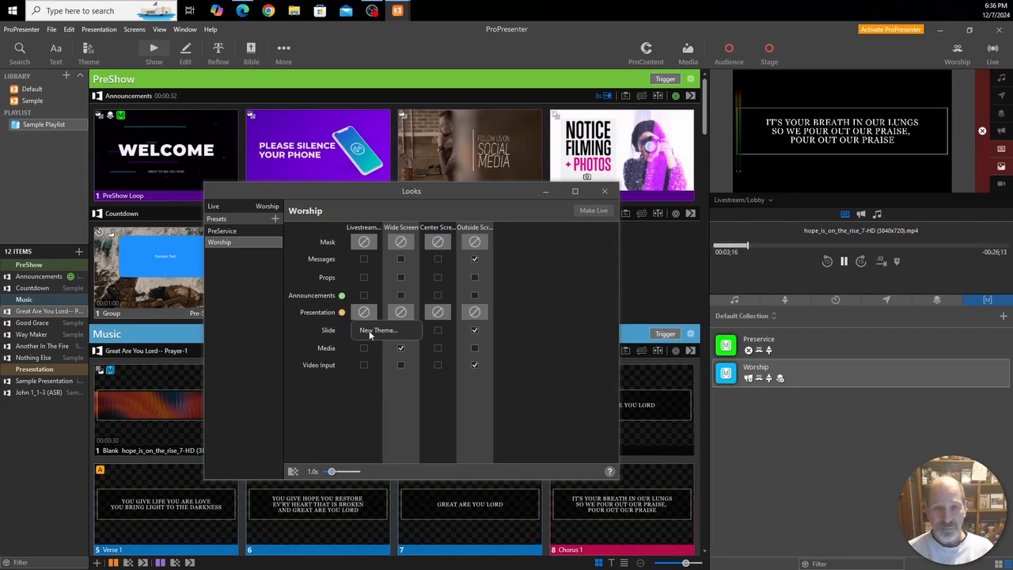
click(605, 192)
click(604, 193)
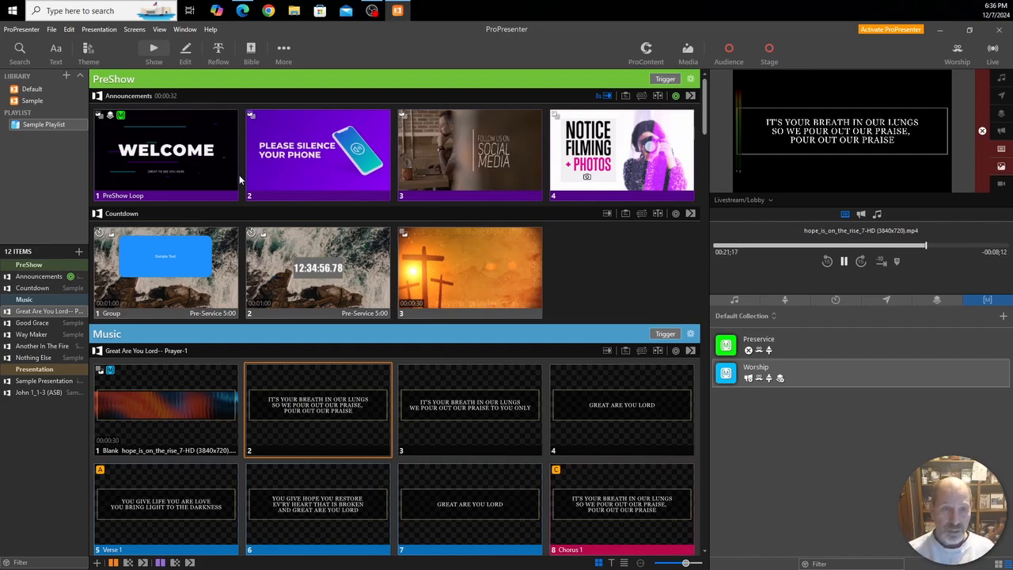
- Check which themes are available for the slides and bring up the list of additional editors
click(87, 45)
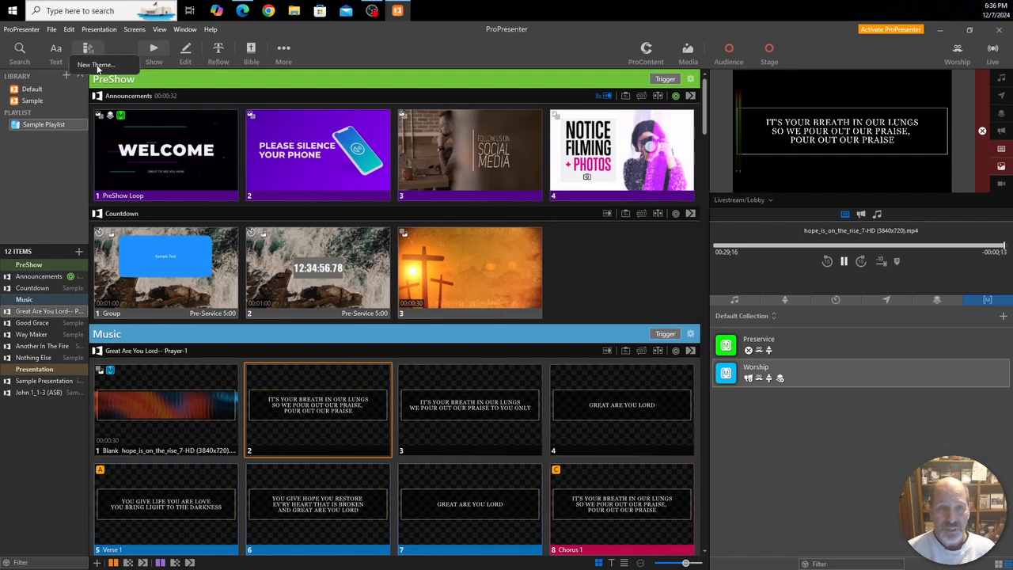
click(286, 49)
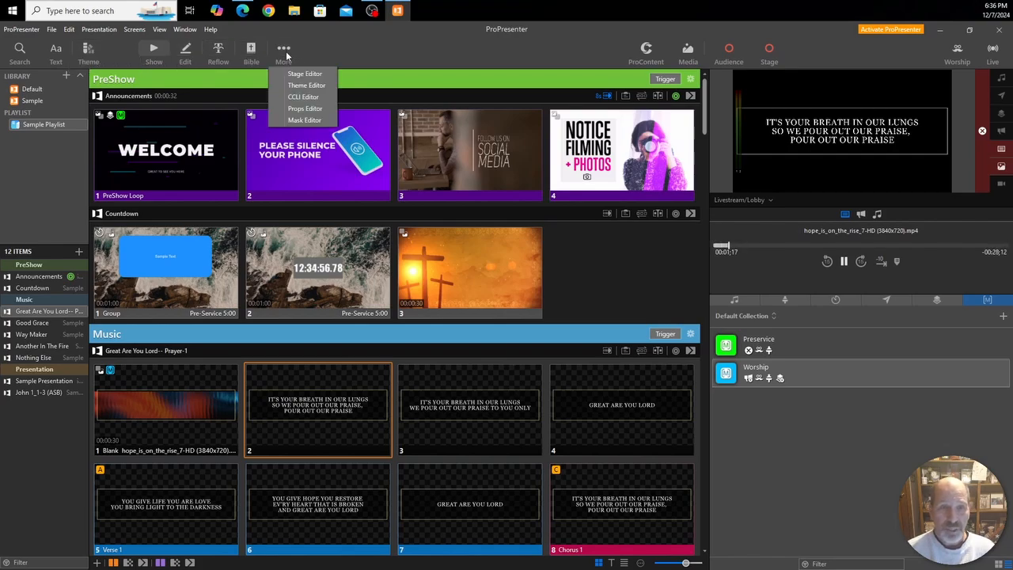
- Create a new theme named Highway
click(306, 85)
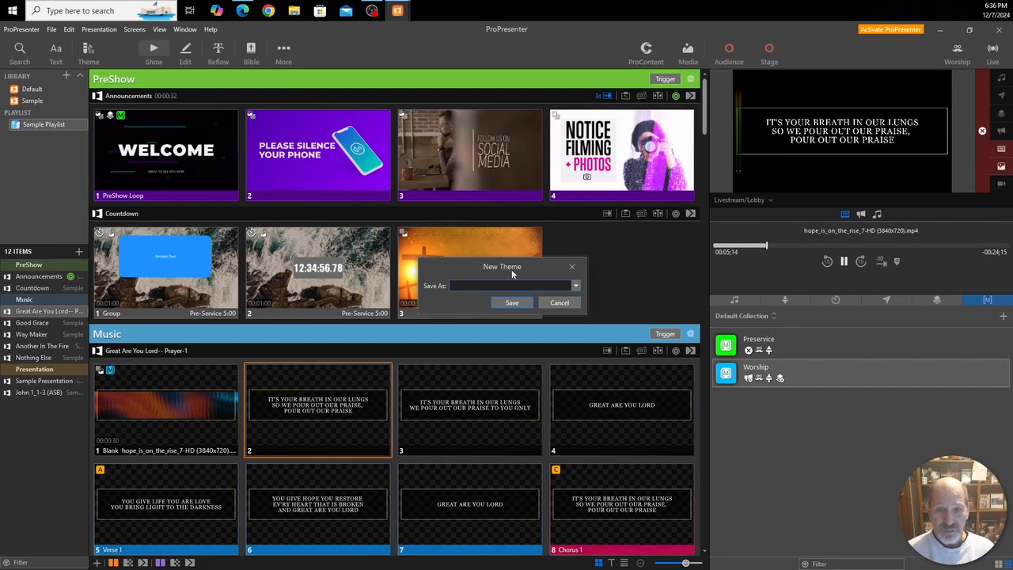
drag(511, 269, 526, 249)
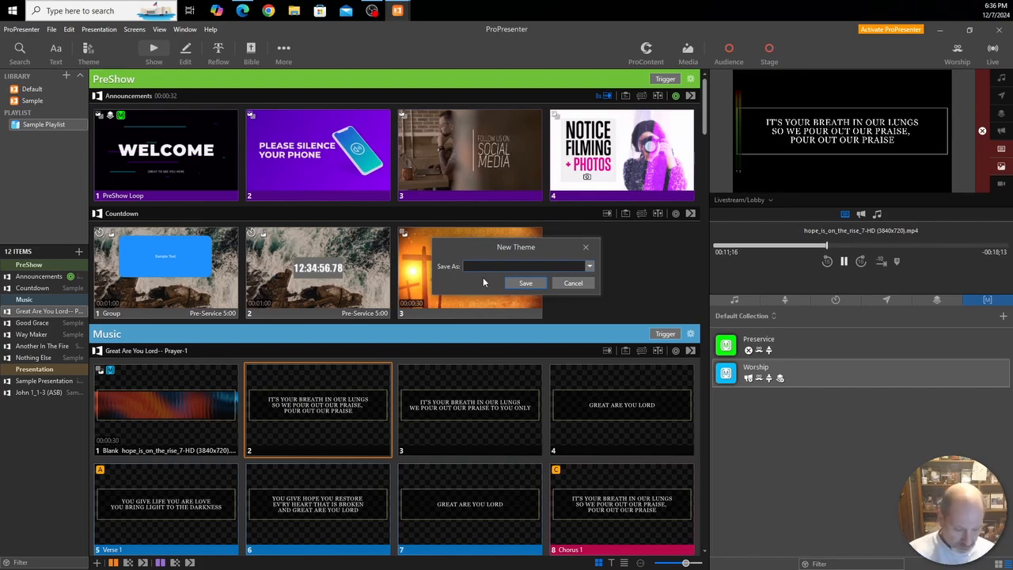
text(HighwaY)
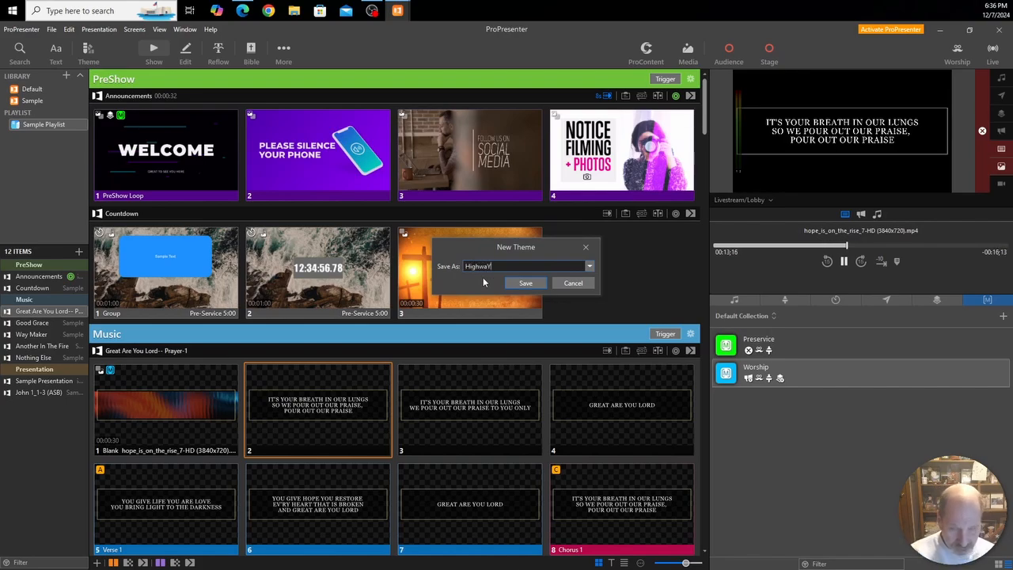
key(BackSpace)
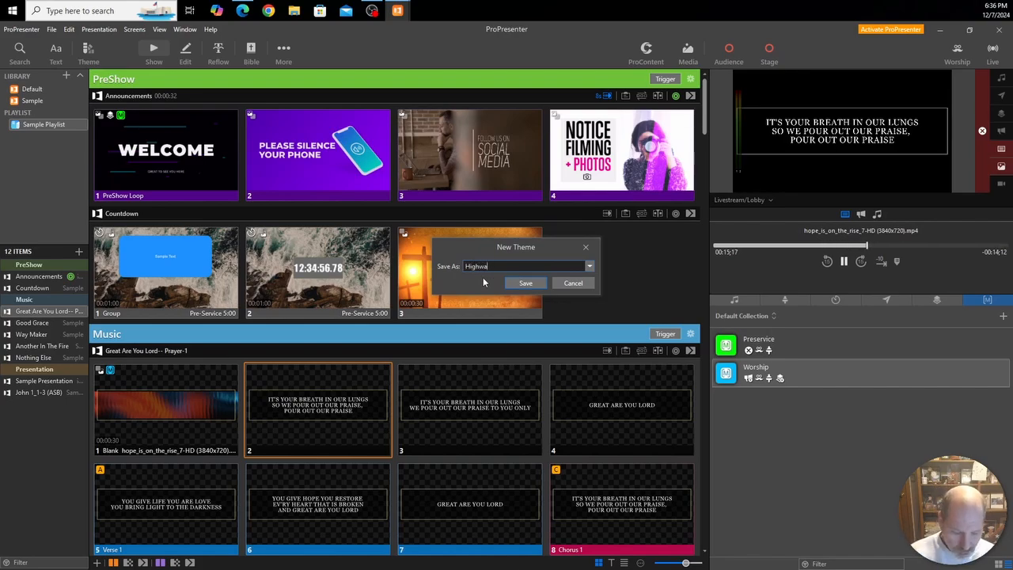
text(y)
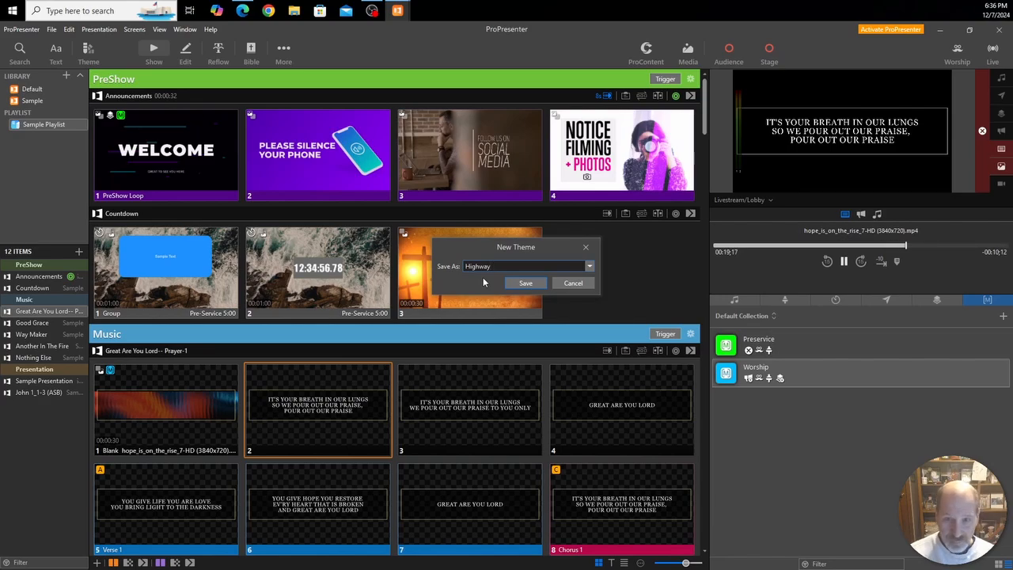
click(524, 282)
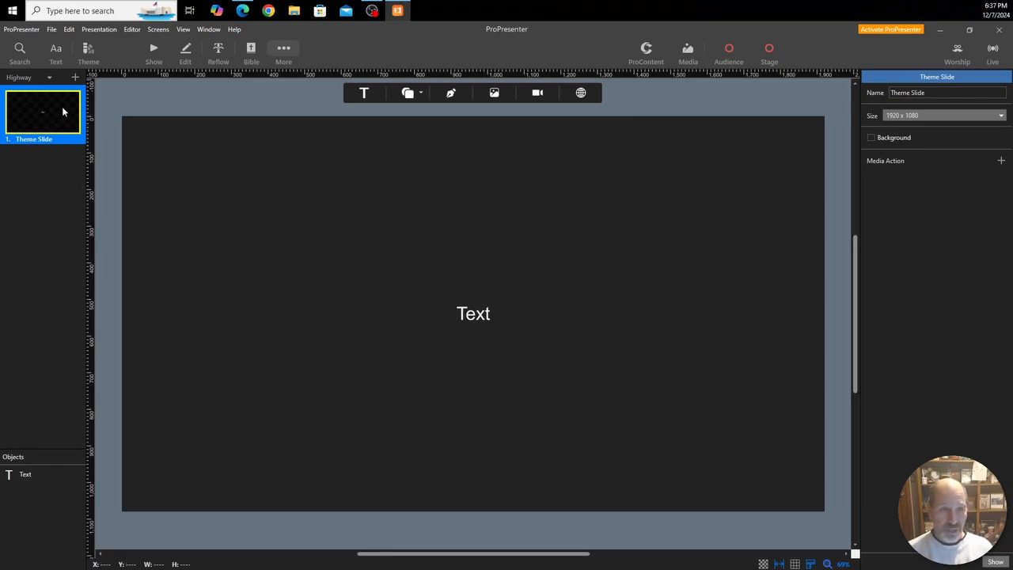
click(49, 78)
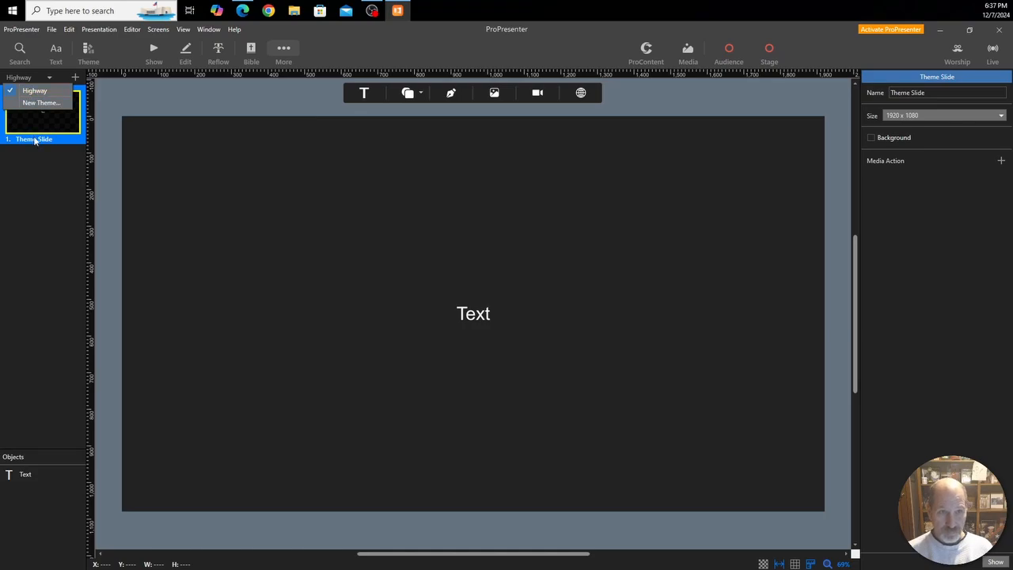
click(29, 206)
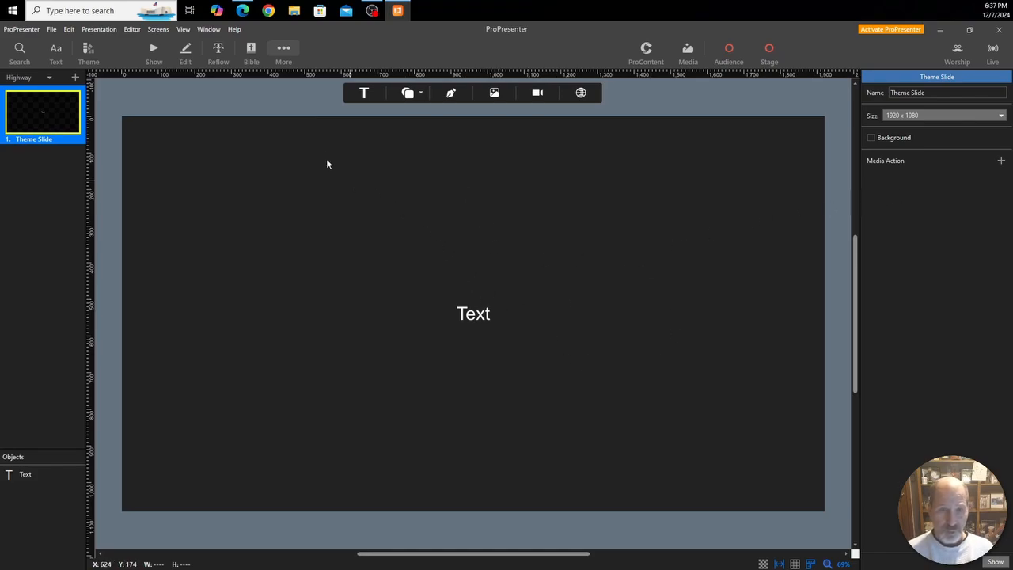
- Save slide 2 of Great Are You Lord as a new theme from selection named Highway, writing over the existing theme
click(153, 50)
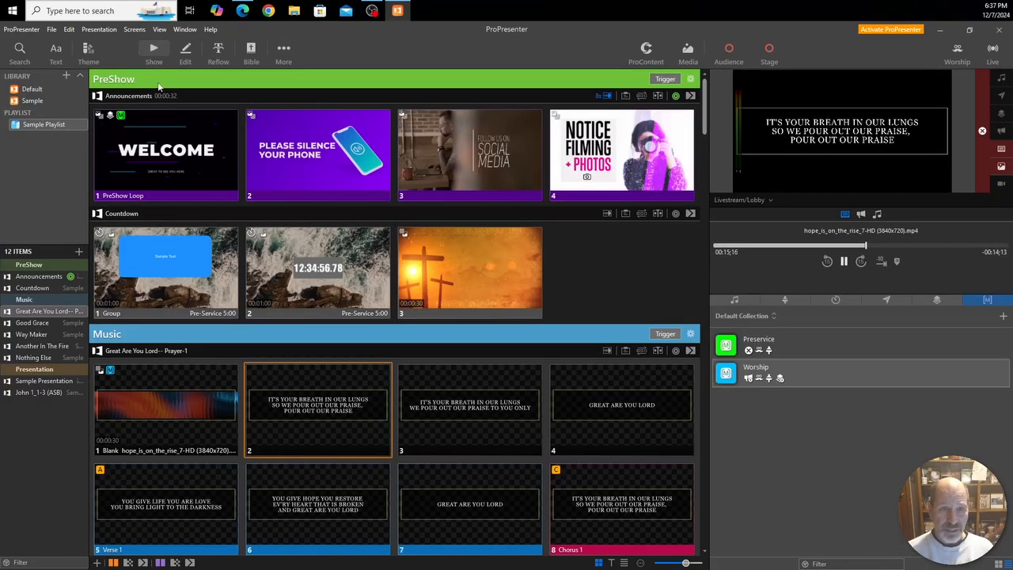
right_click(312, 407)
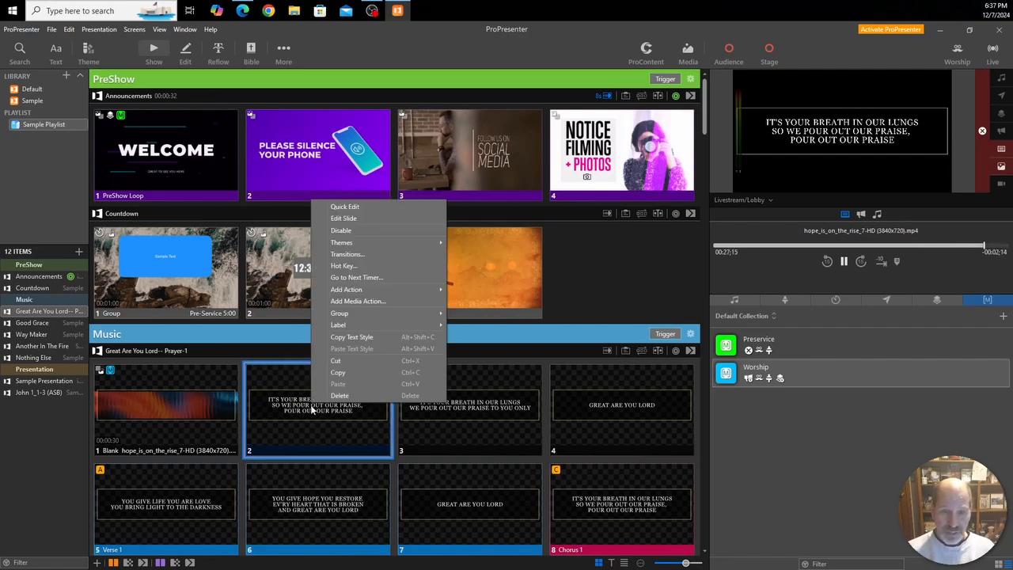
mouse_move(340, 243)
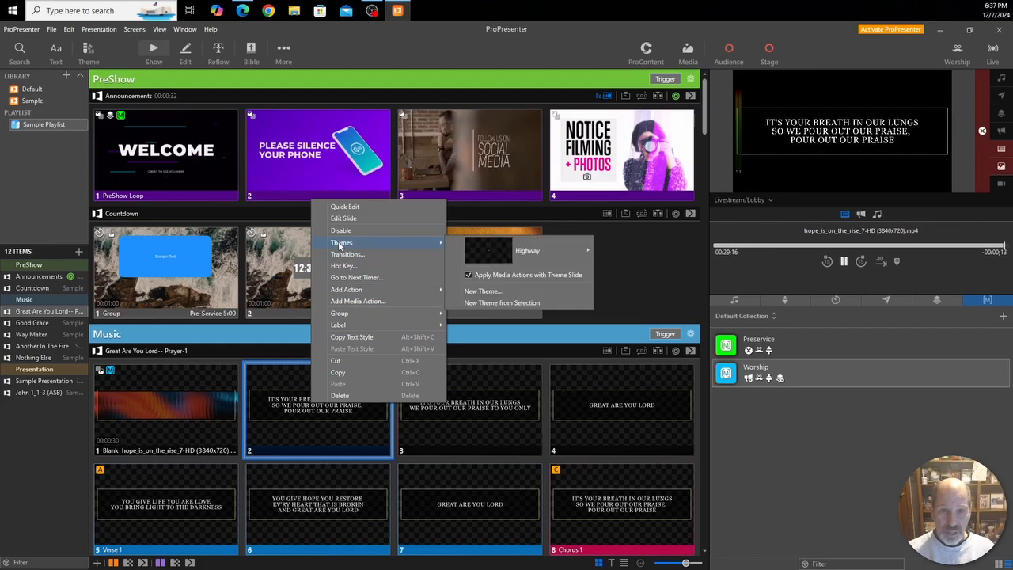
click(482, 303)
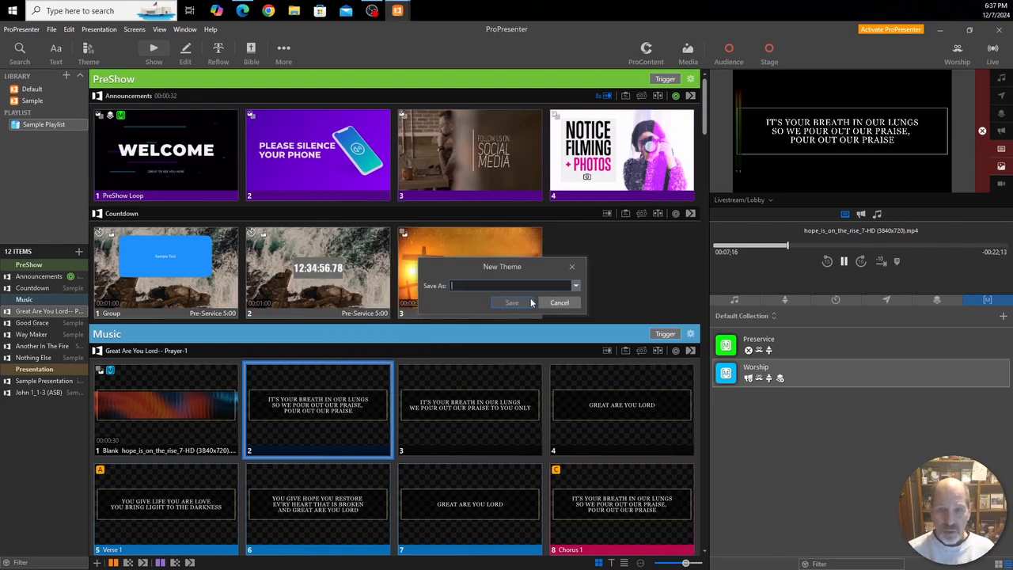
click(577, 288)
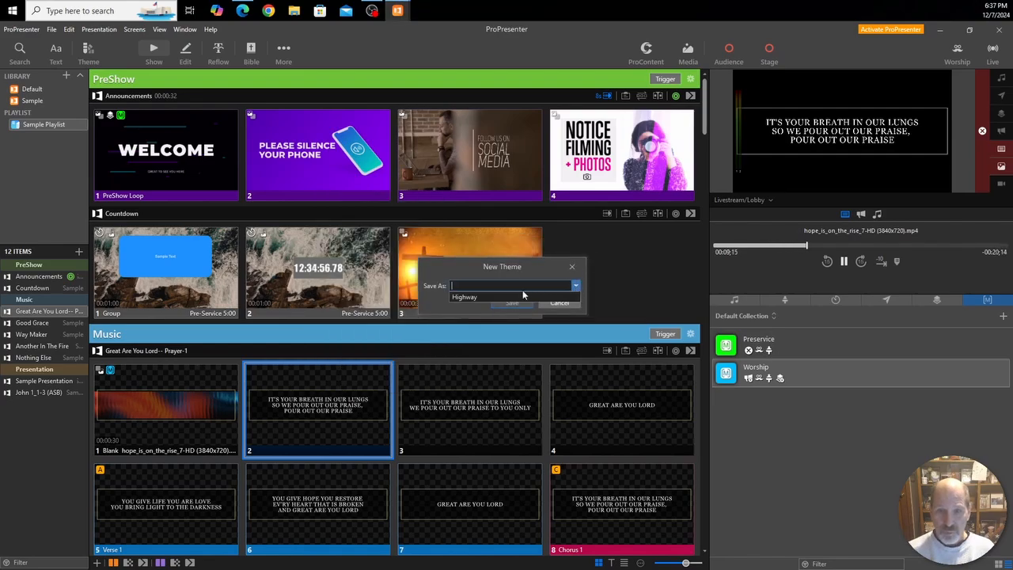
click(479, 297)
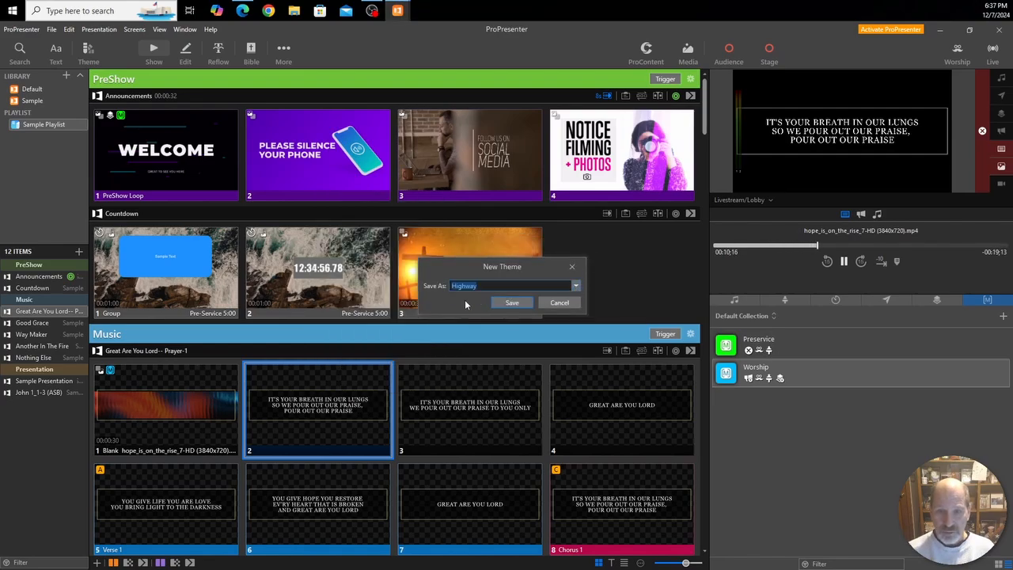
click(509, 301)
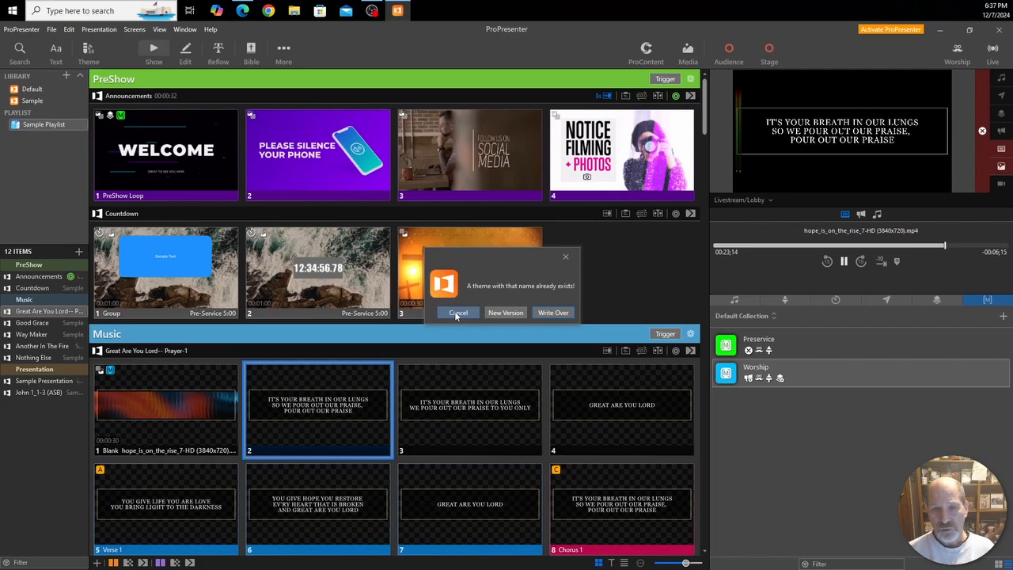
click(552, 314)
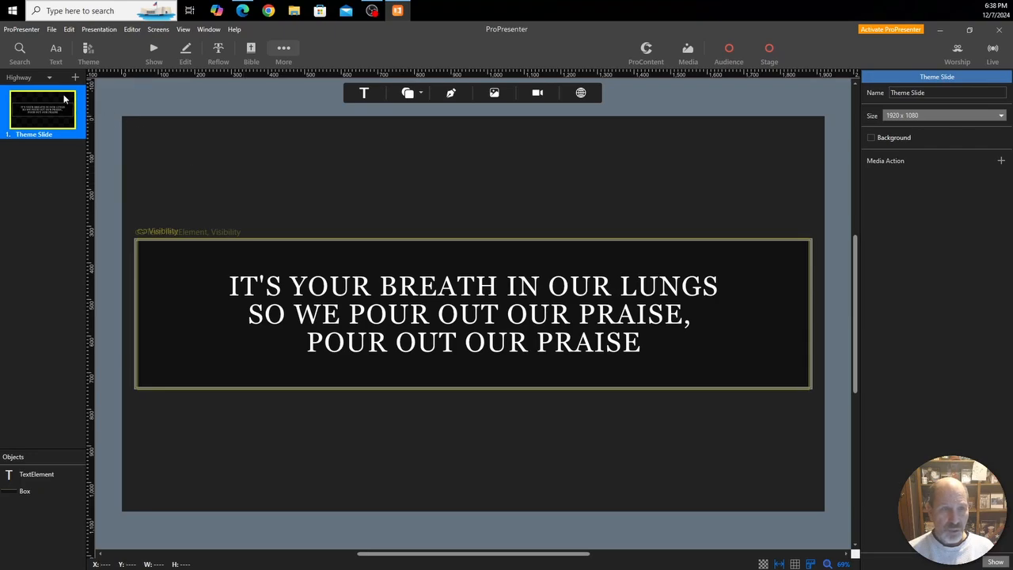
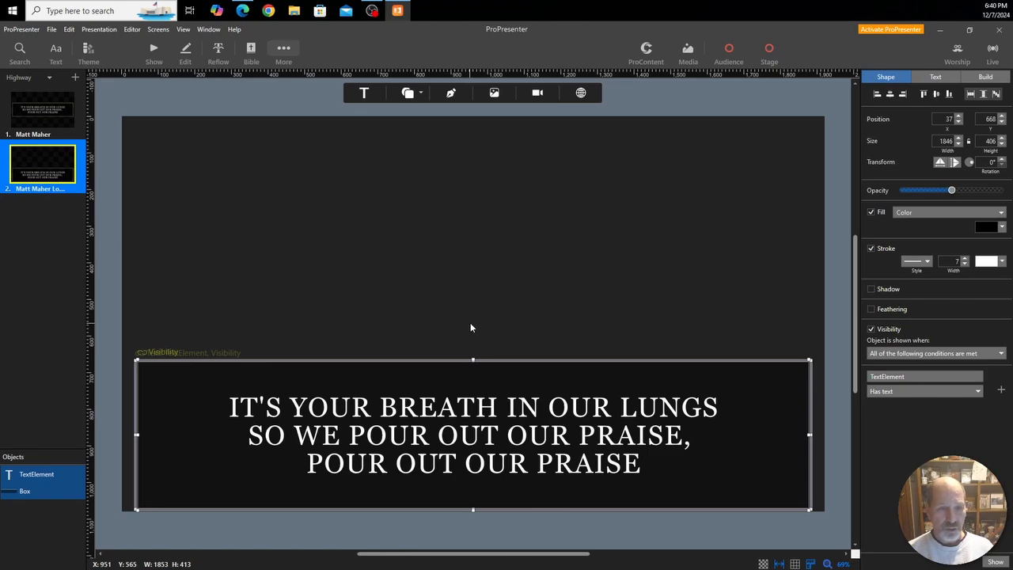
click(34, 111)
click(34, 167)
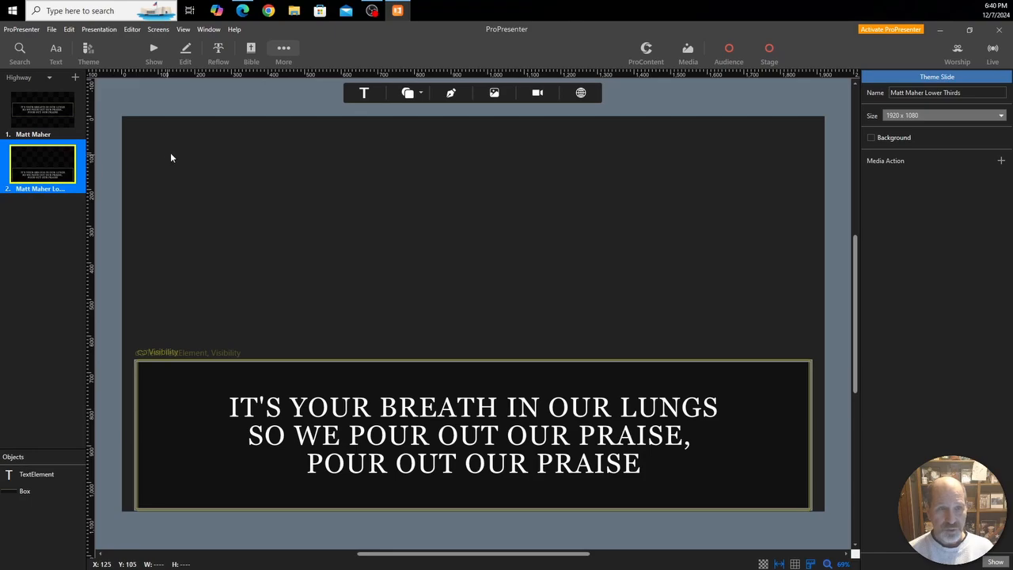
- In the Worship look, assign the Highway theme's Matt Maher Lower Thirds slide to the Livestream/Lobby presentation layer and make the look live
click(152, 49)
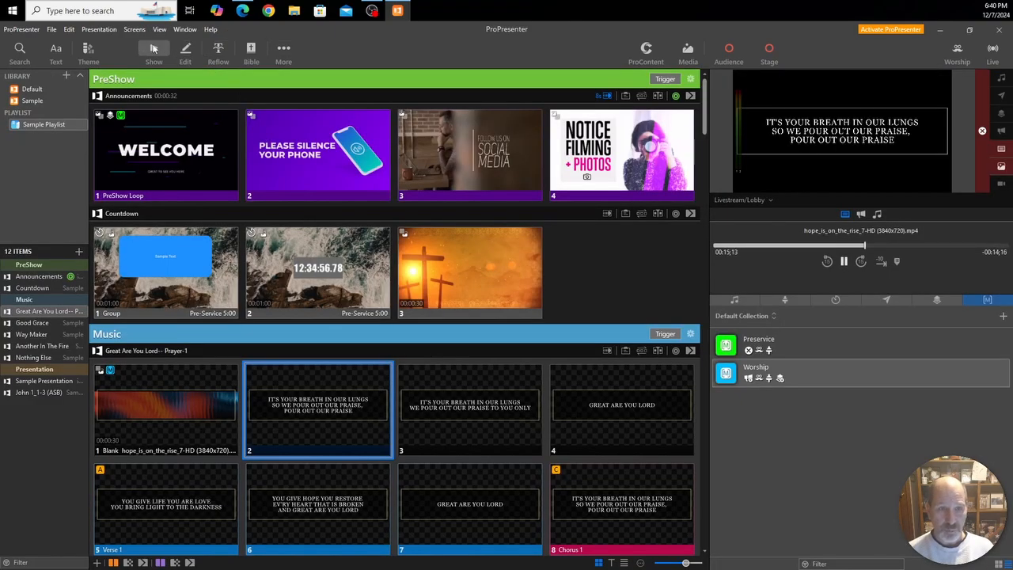
click(956, 51)
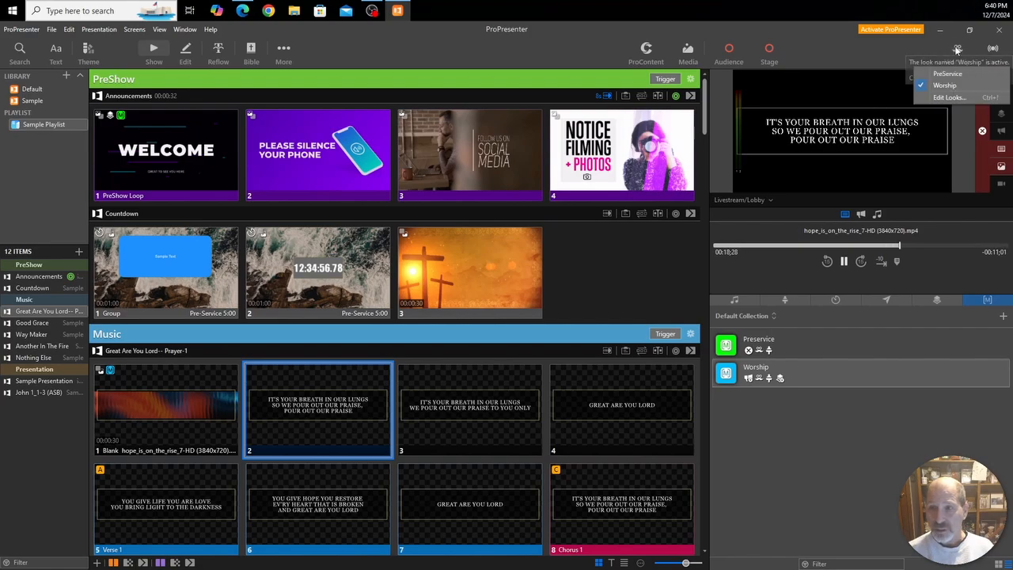
click(949, 97)
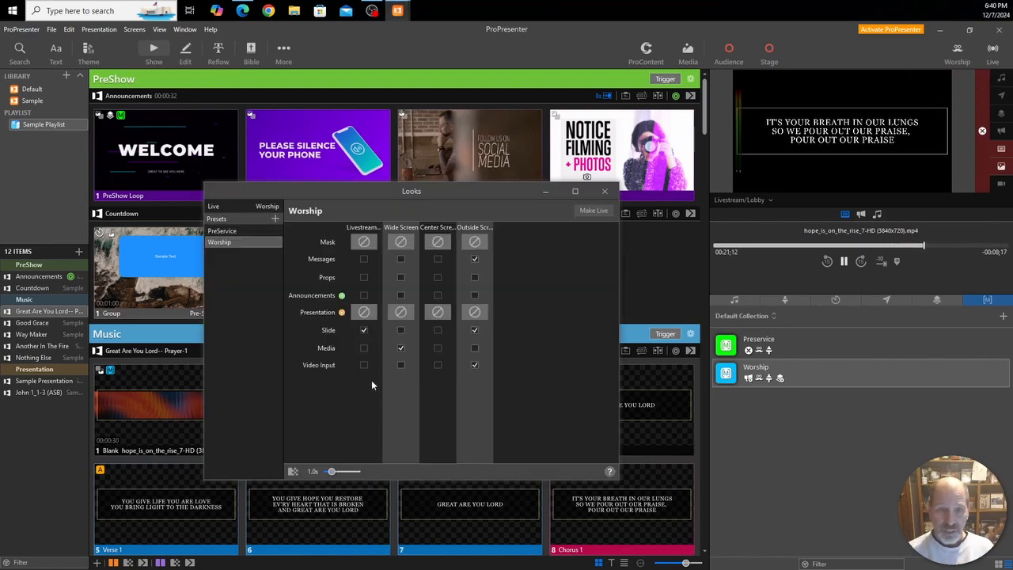
click(230, 241)
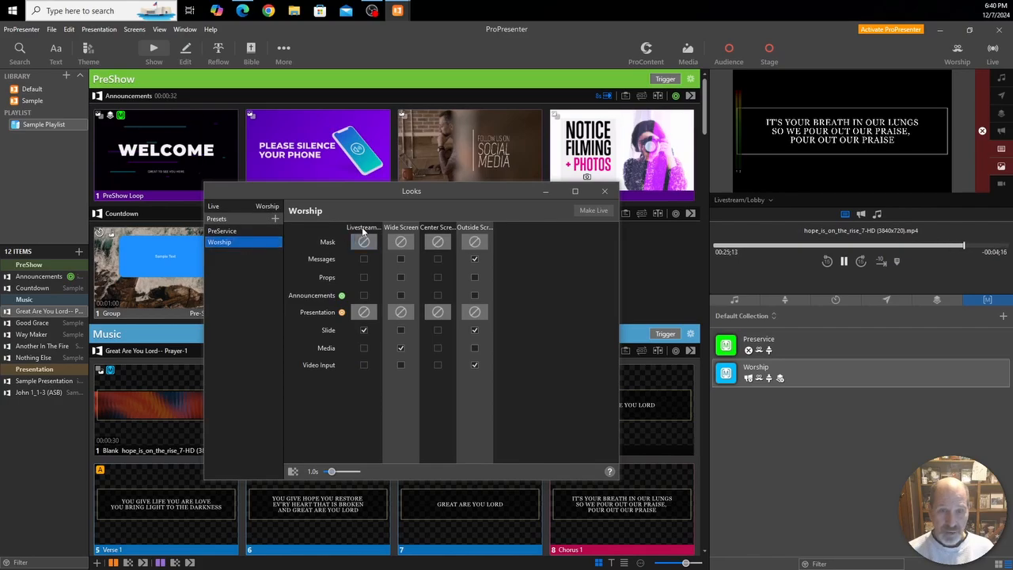
click(364, 313)
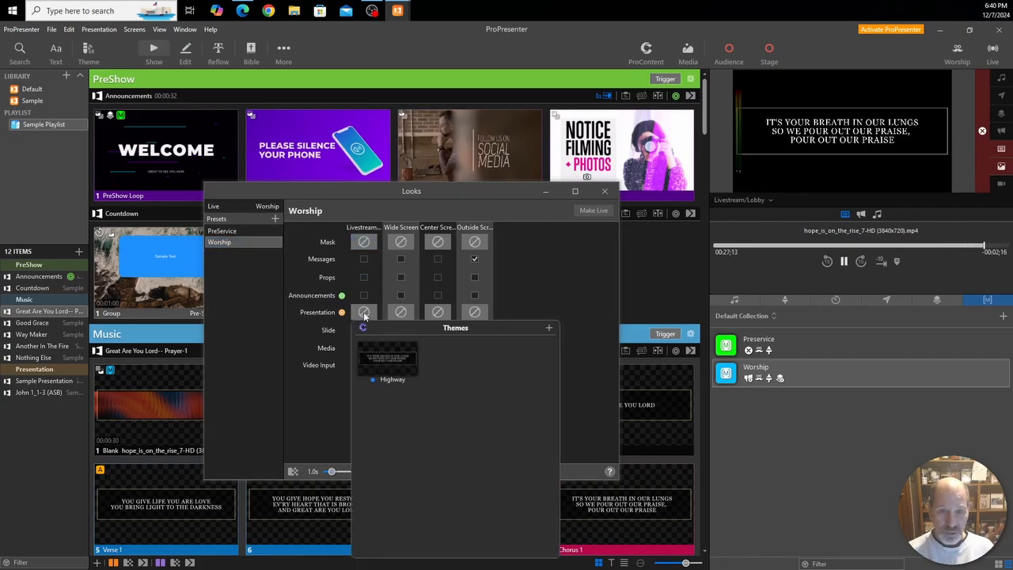
click(380, 354)
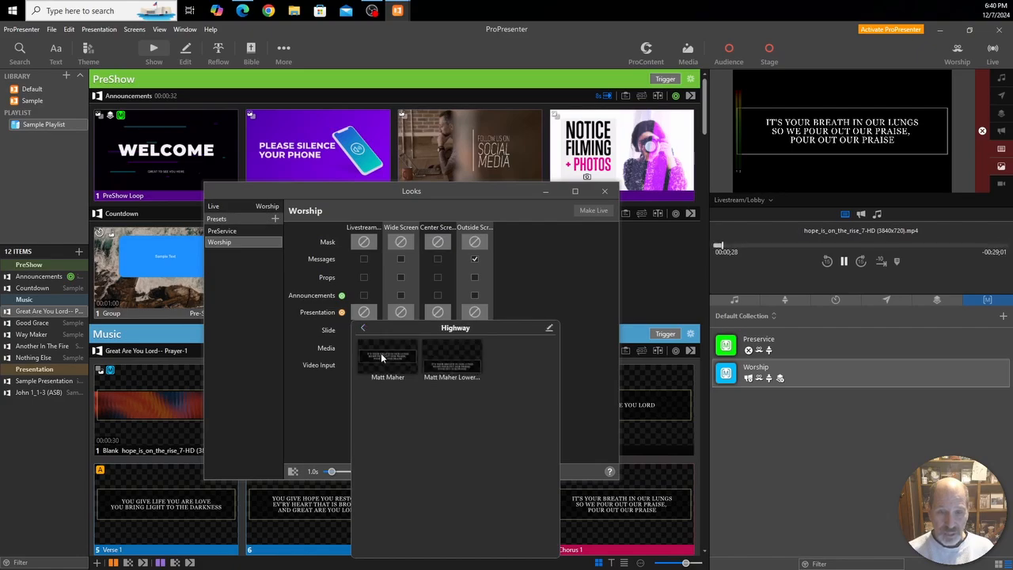
click(458, 365)
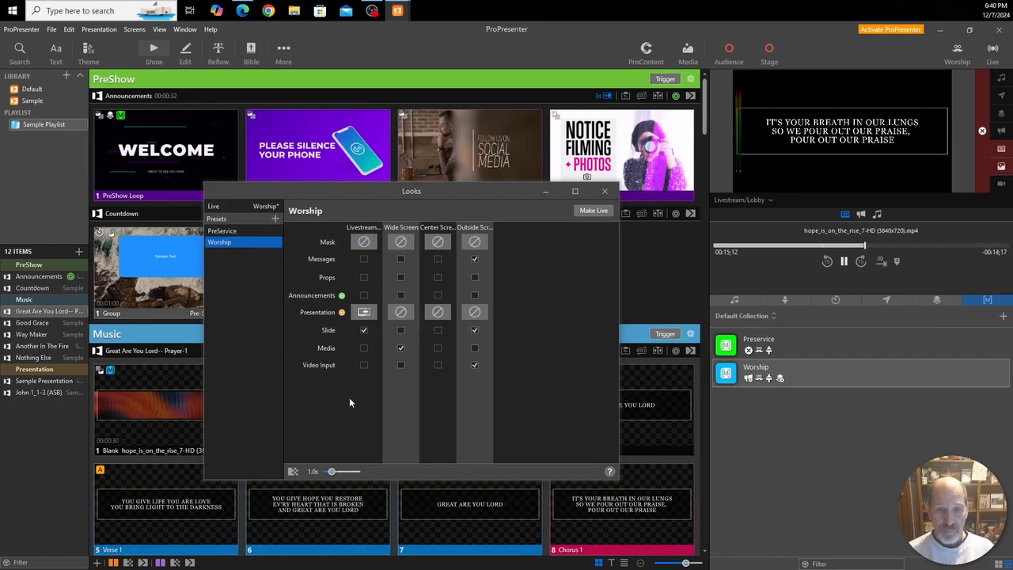
click(598, 211)
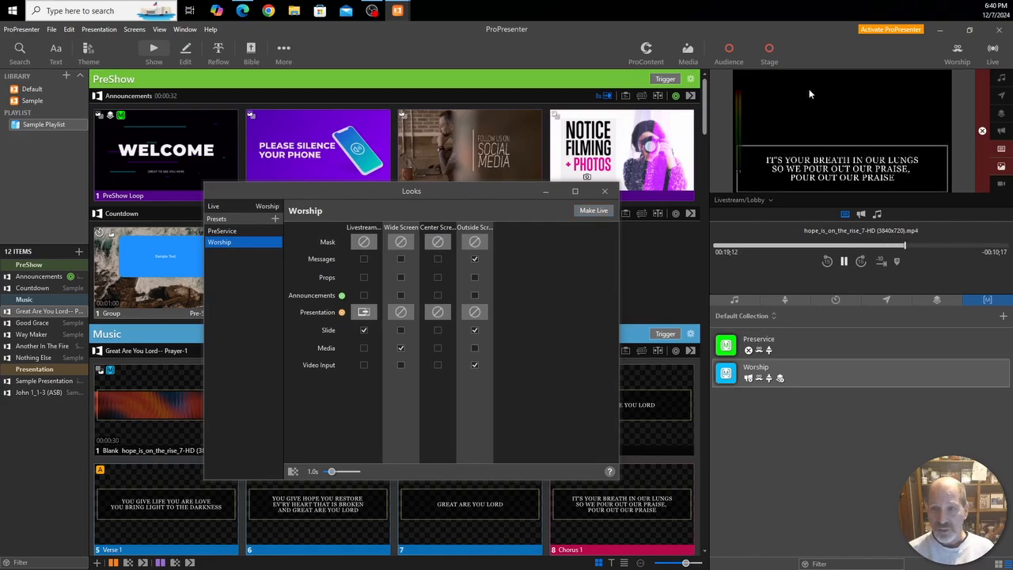
click(604, 191)
- Switch the audience output preview to Outside Screens
click(746, 201)
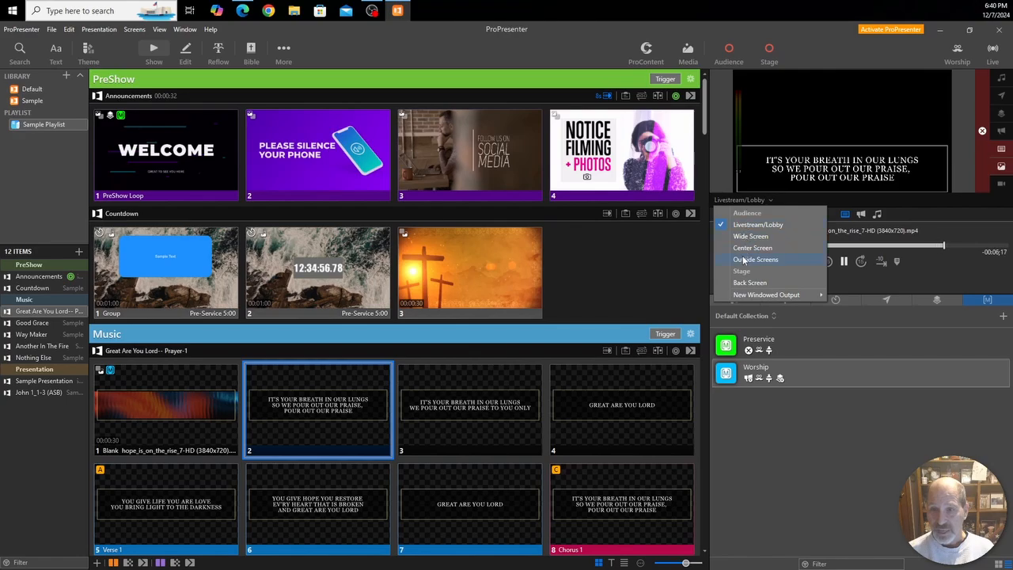
click(745, 259)
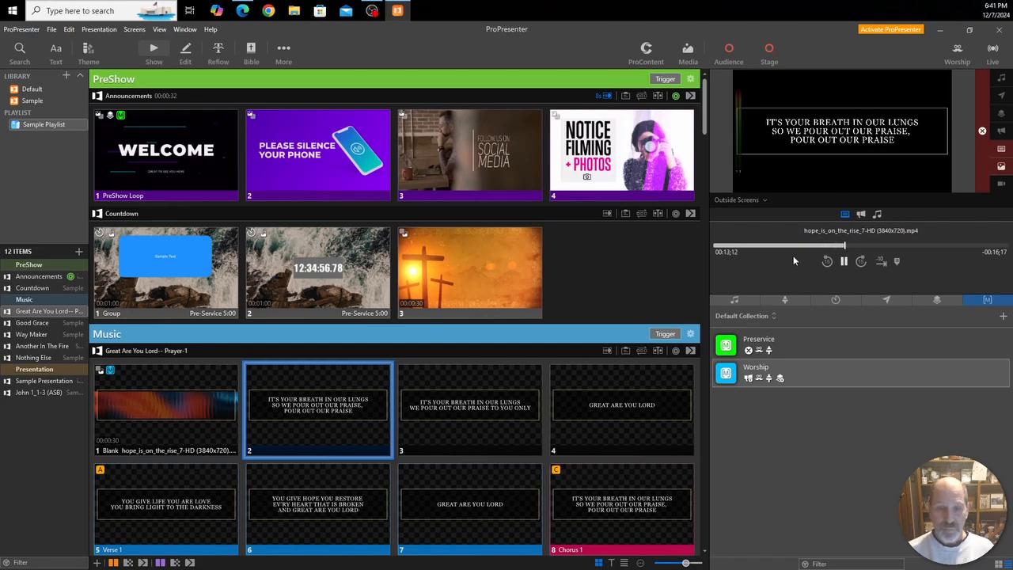
- Review the per-screen layer settings of the PreService and Worship looks
click(957, 53)
click(949, 98)
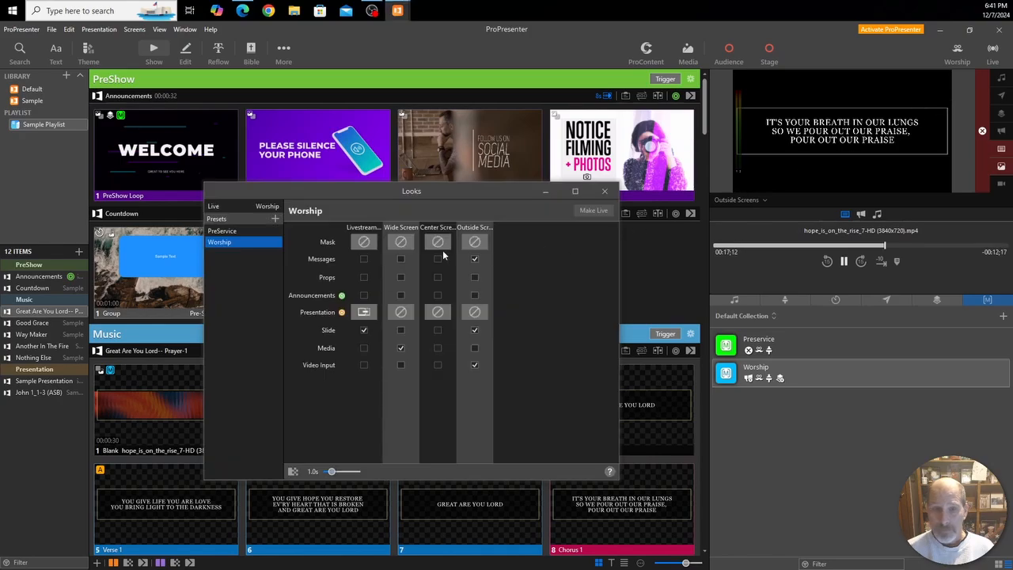
click(221, 233)
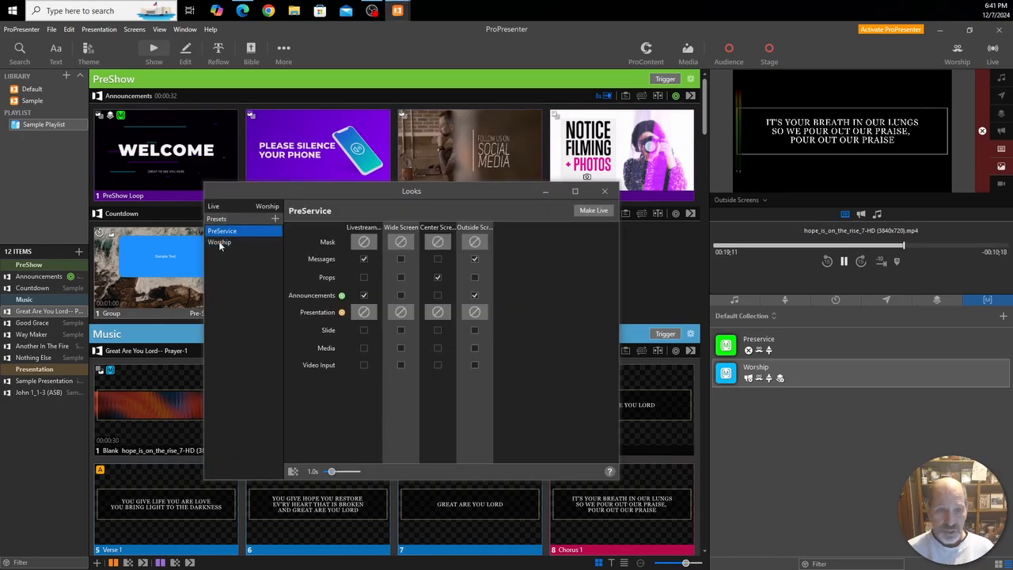
click(218, 241)
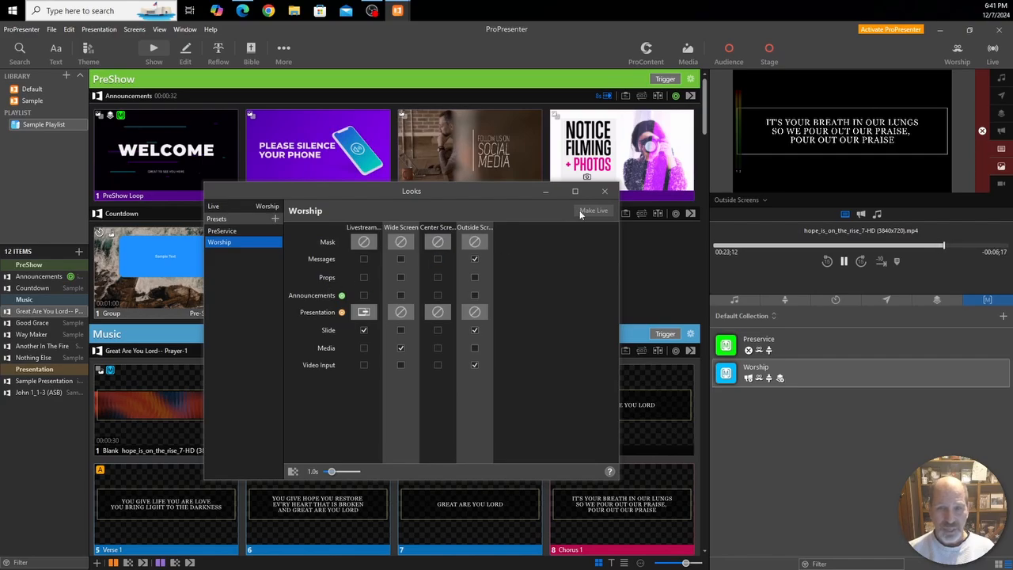
click(605, 190)
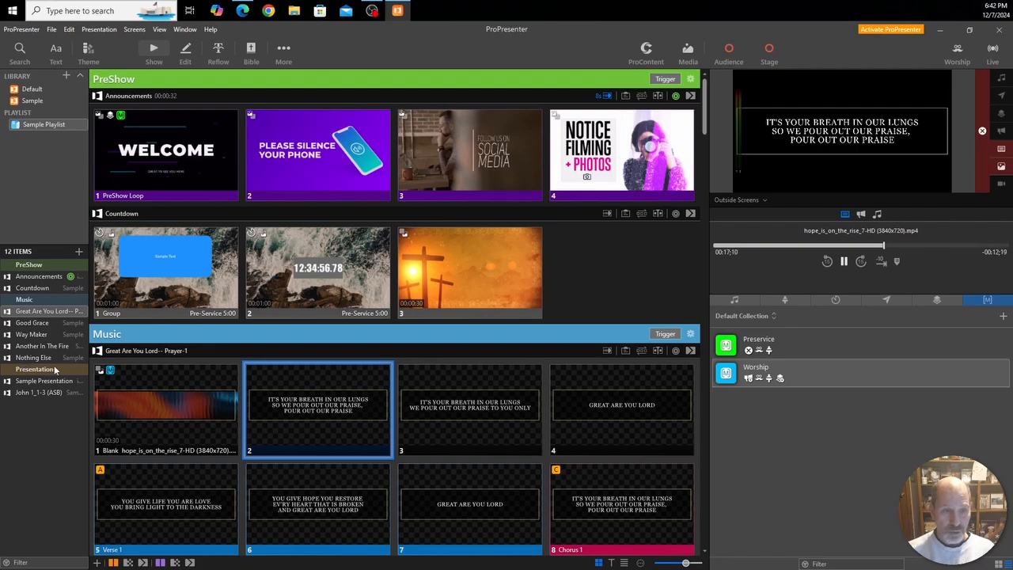
- Add a new header named Welcome to the Sample Playlist
click(79, 253)
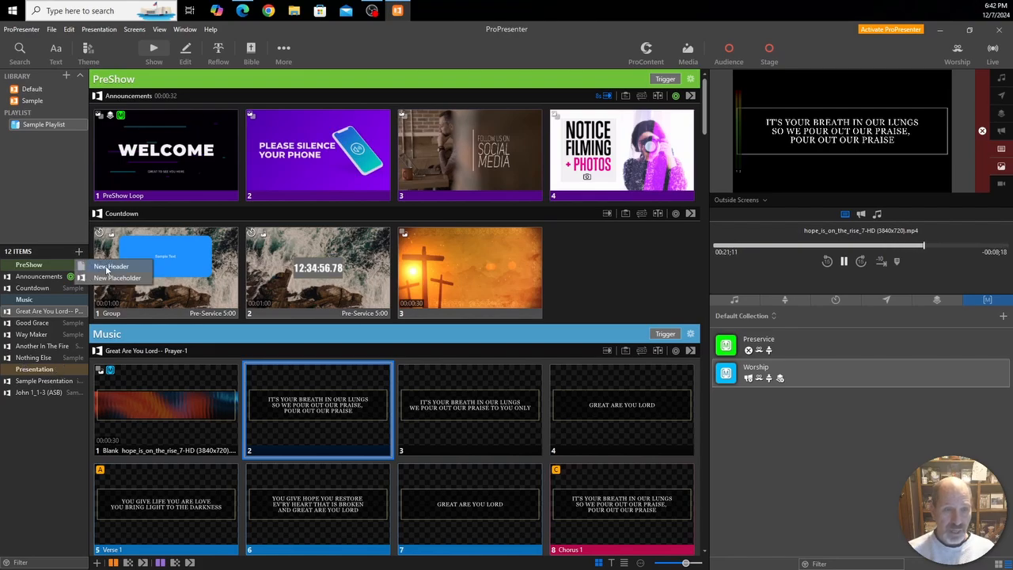
click(97, 269)
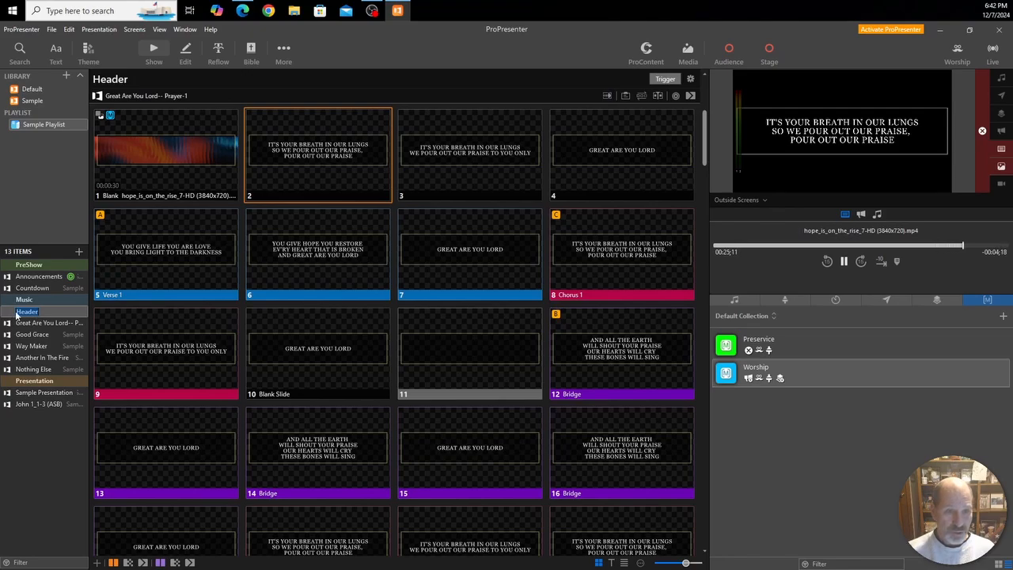
text(W)
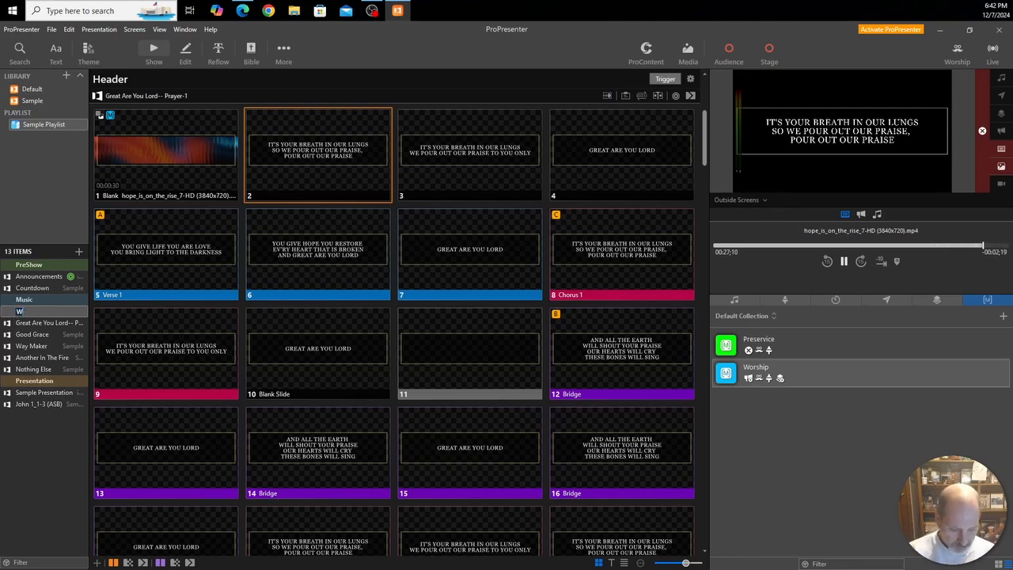
text(elcome)
key(Return)
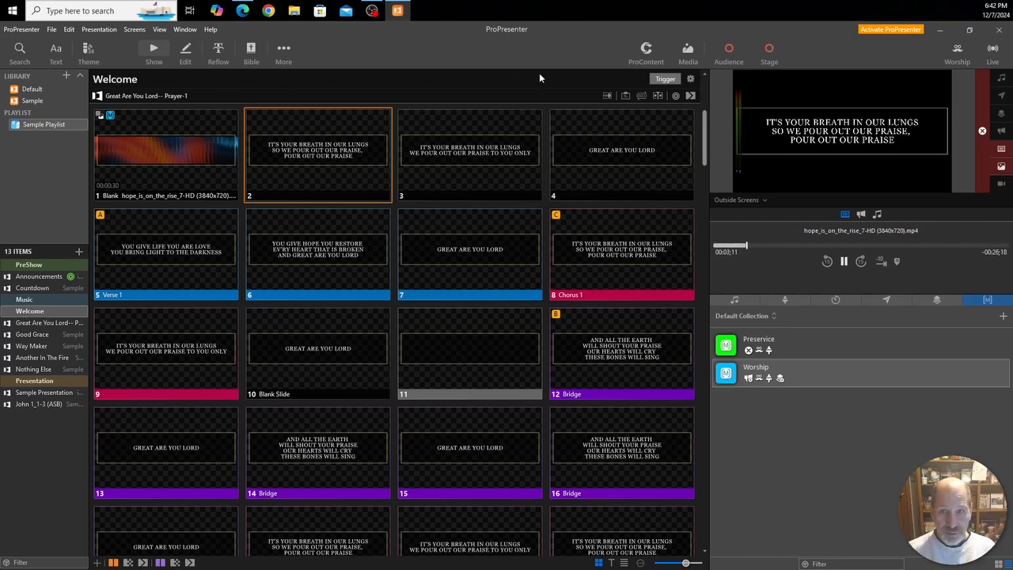
- Colour the Welcome header dark red and move it between the Nothing Else song and the Presentation header
click(691, 80)
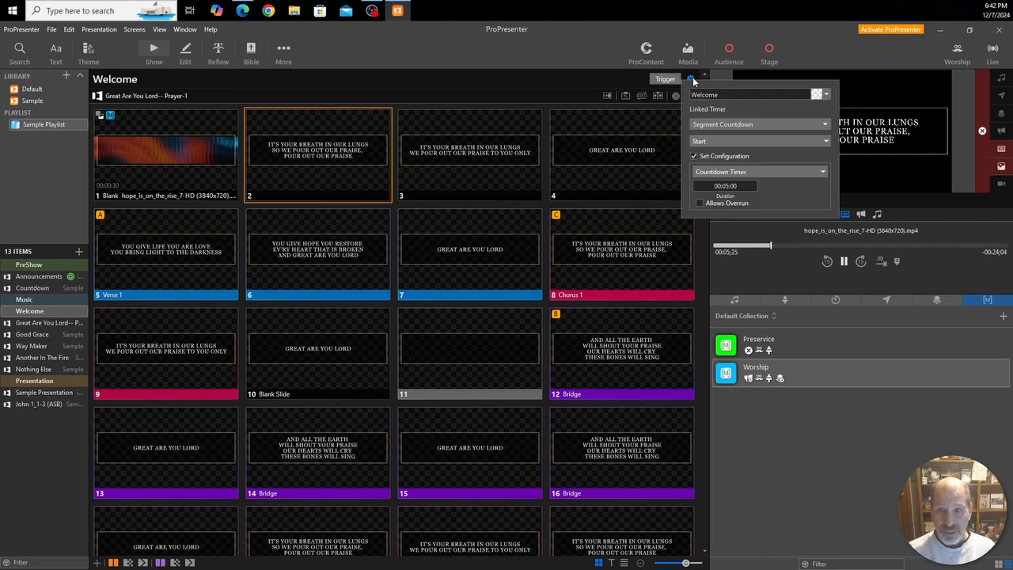
click(828, 95)
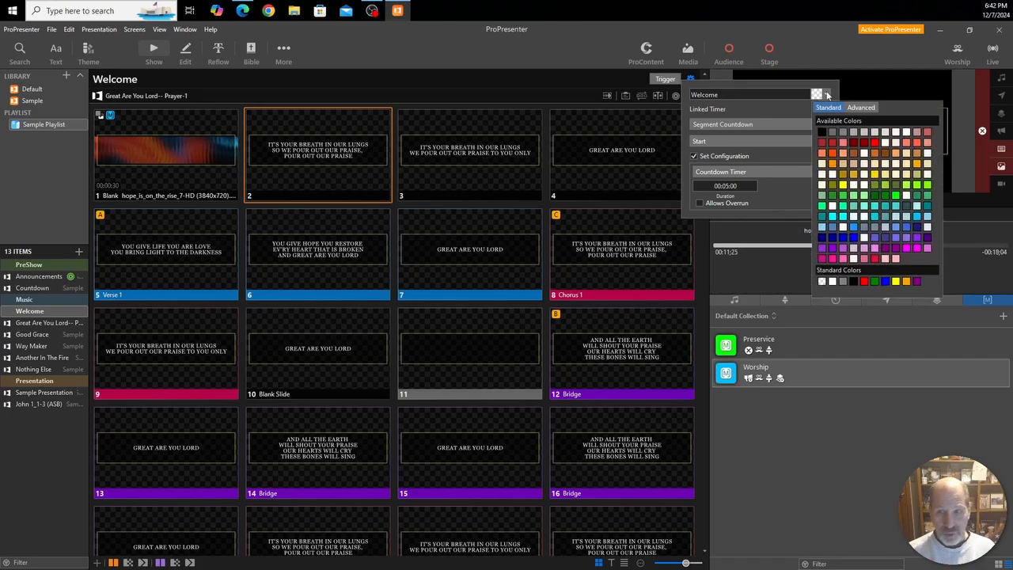
click(864, 142)
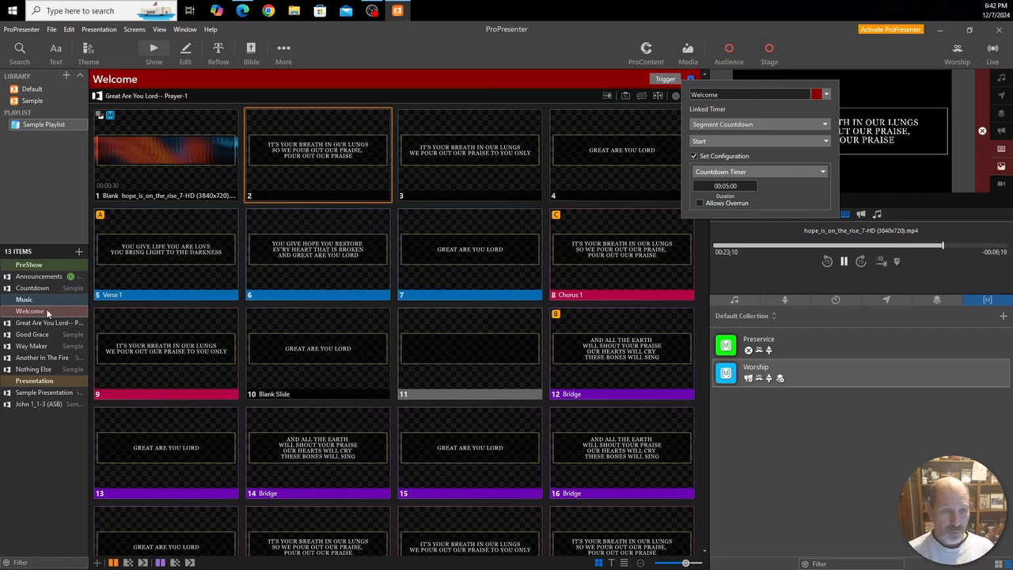
drag(37, 308, 38, 383)
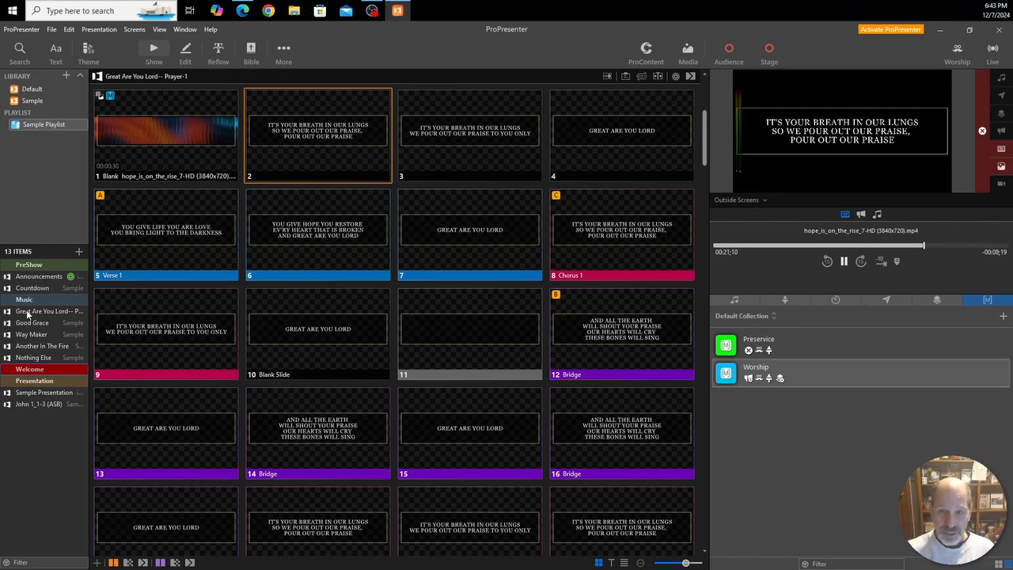
- Create a Welcome presentation in the Default library and Sample Playlist with the Highway theme's Matt Maher slide, and move it under the Welcome header
click(31, 89)
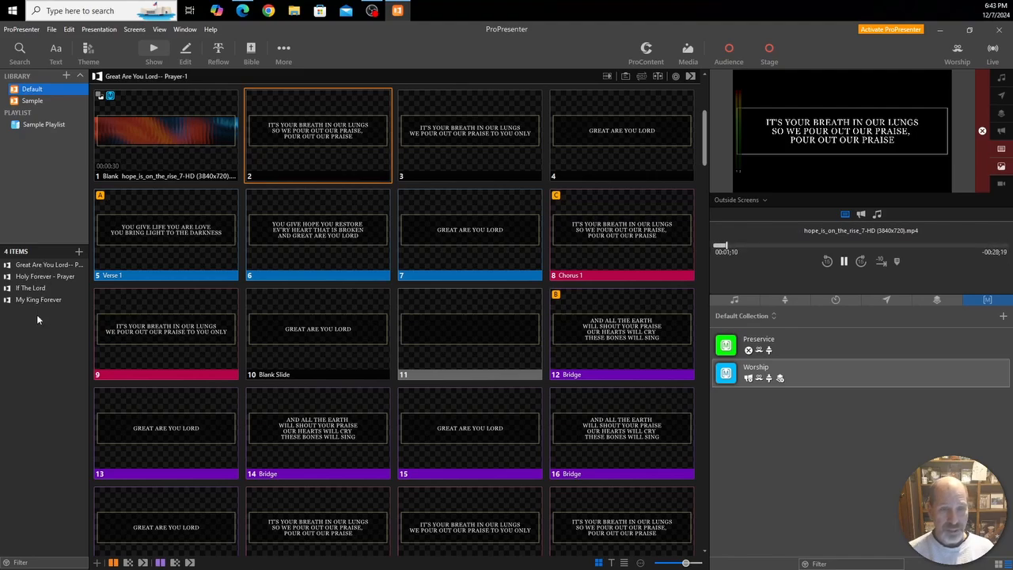
click(66, 76)
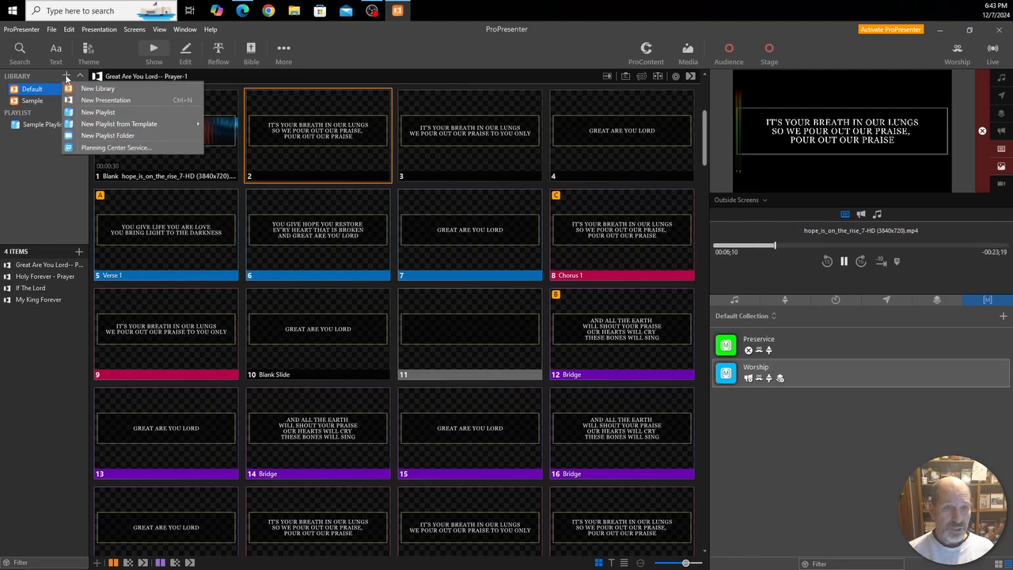
click(105, 100)
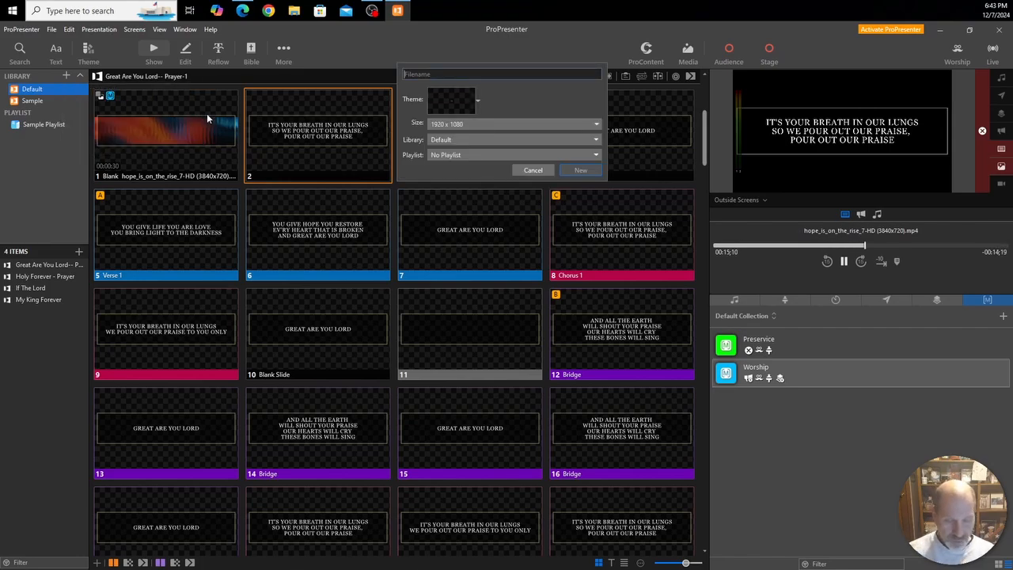
text(Welcome)
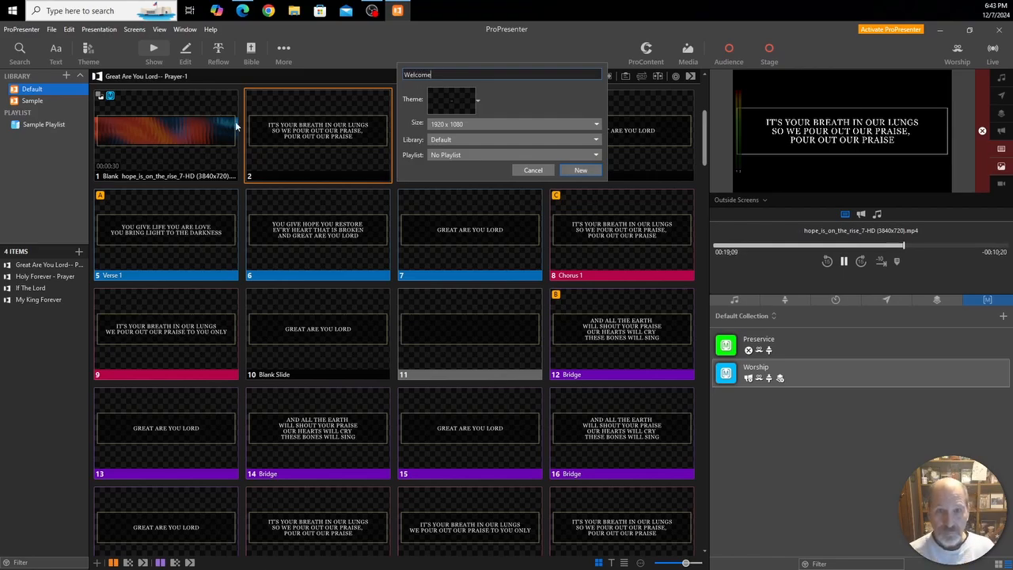
click(444, 156)
click(453, 179)
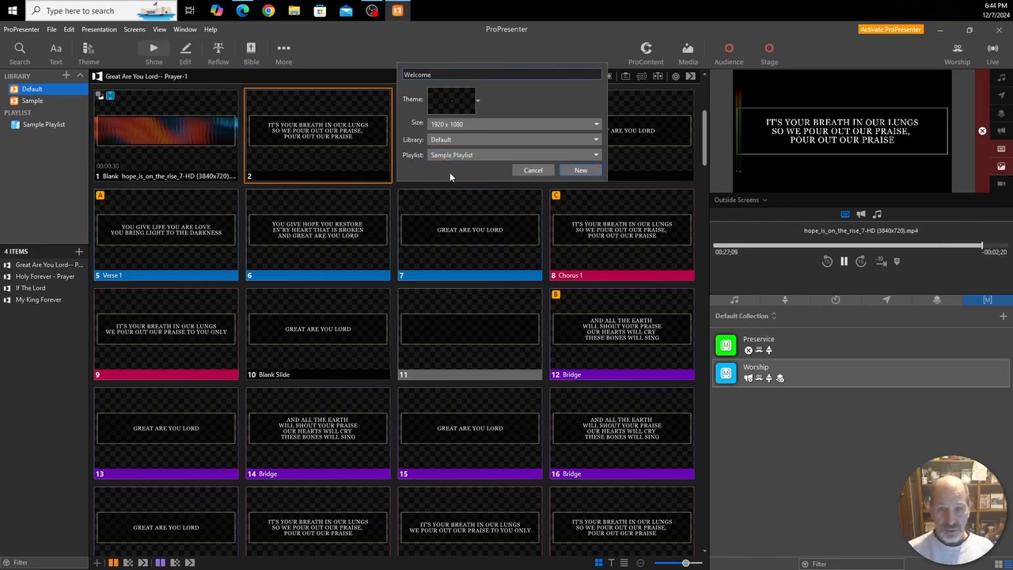
click(476, 101)
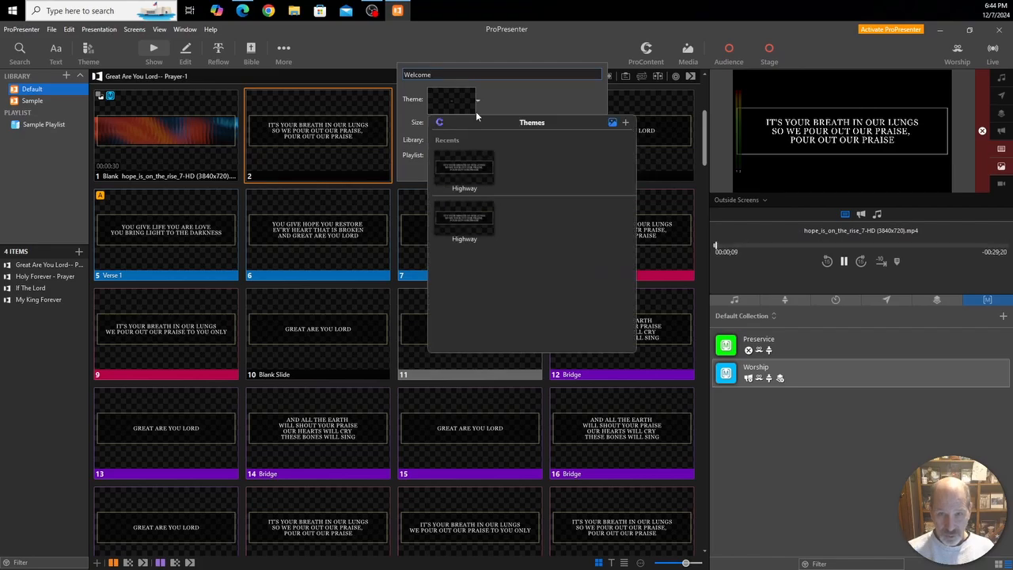
click(463, 168)
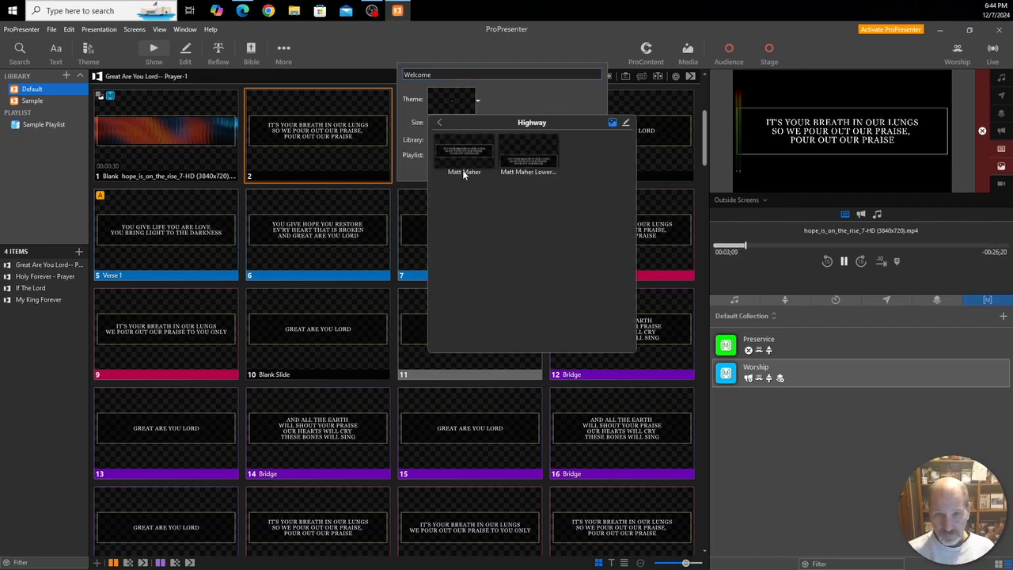
click(462, 151)
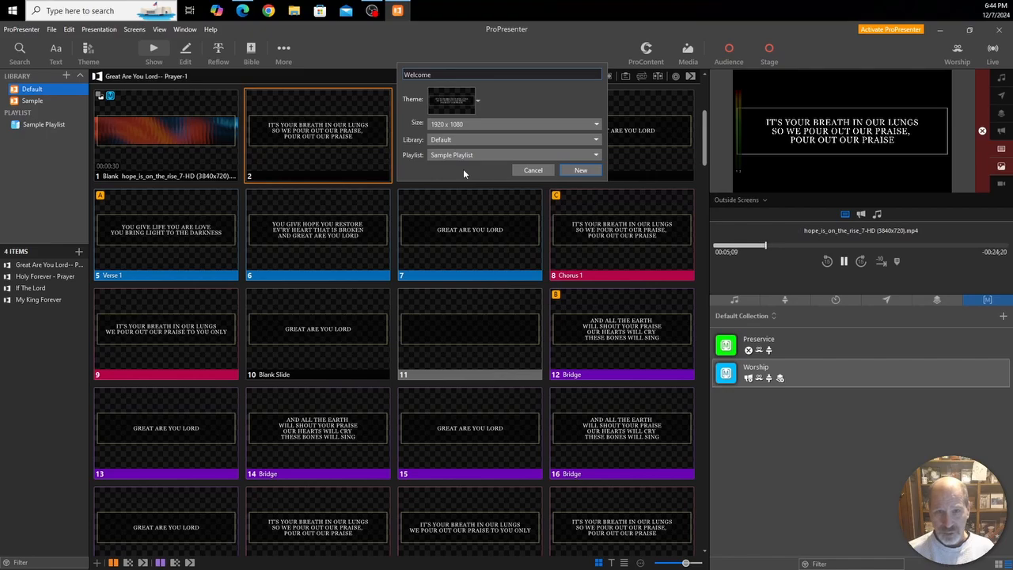
click(581, 170)
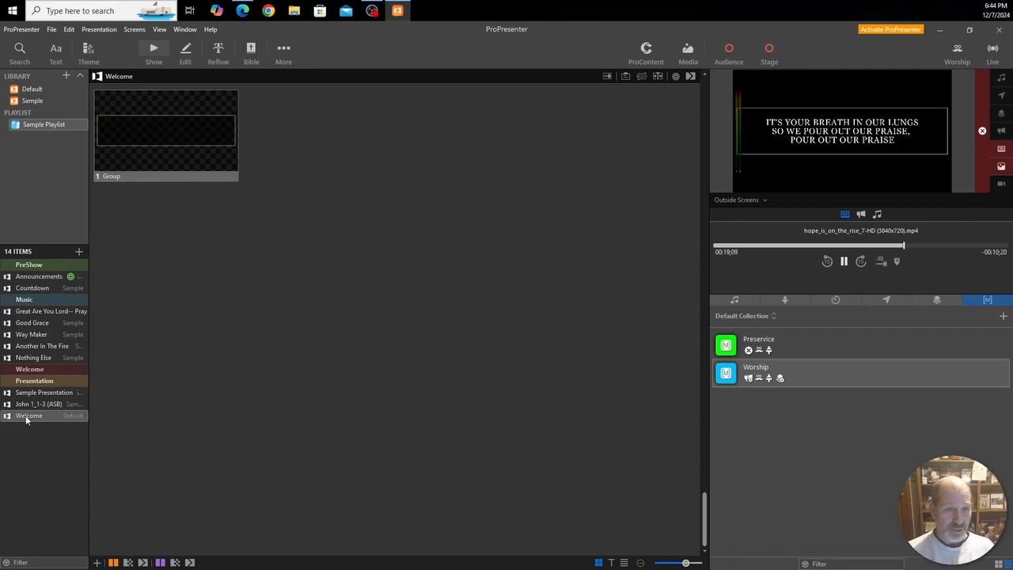
drag(26, 419, 30, 381)
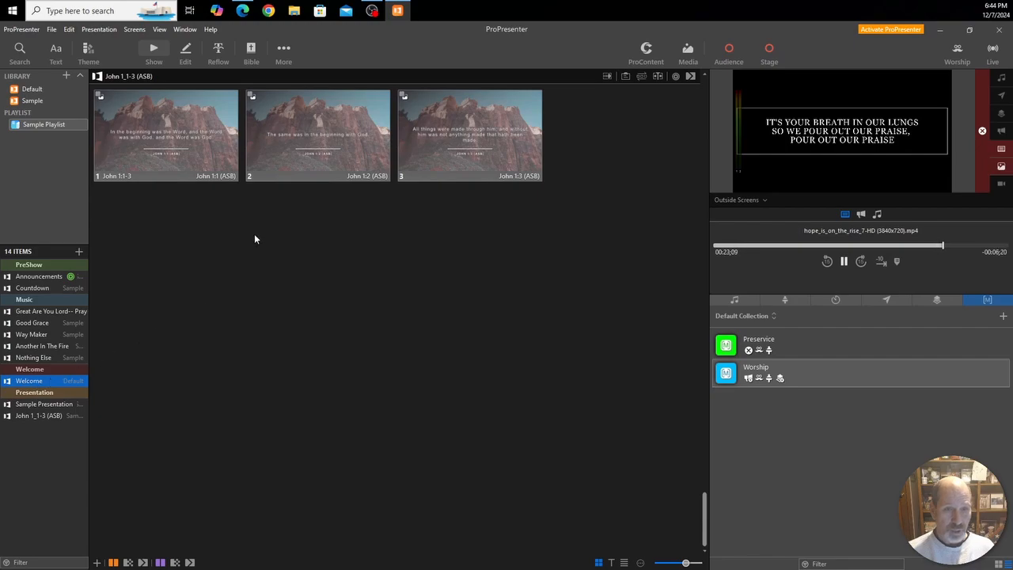
- Add the Highway logo wide image and Announcements 11-17 video from ProPresenter Training Start to the Welcome presentation and delete its blank first slide
scroll(278, 219, up, 7)
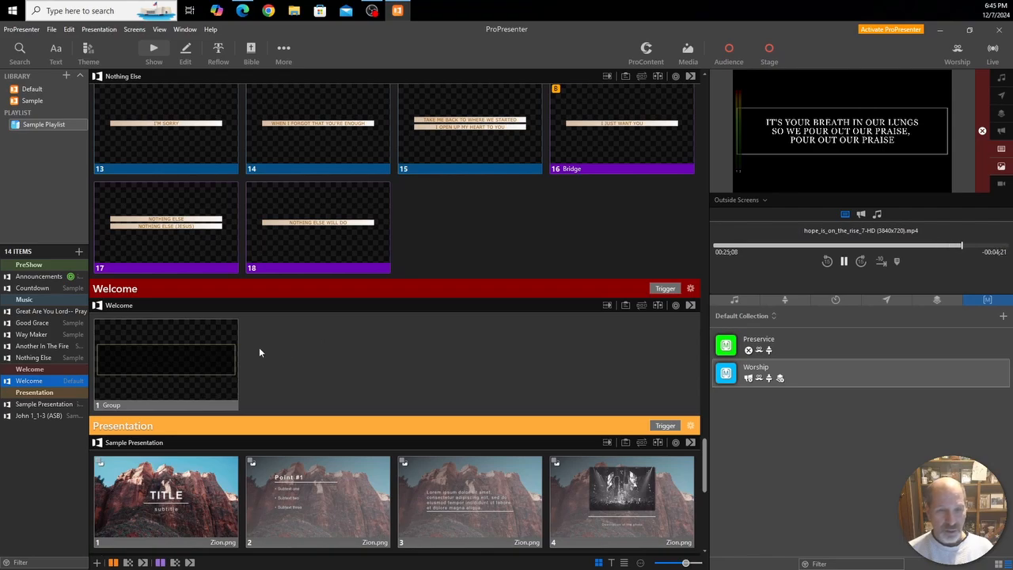
click(688, 52)
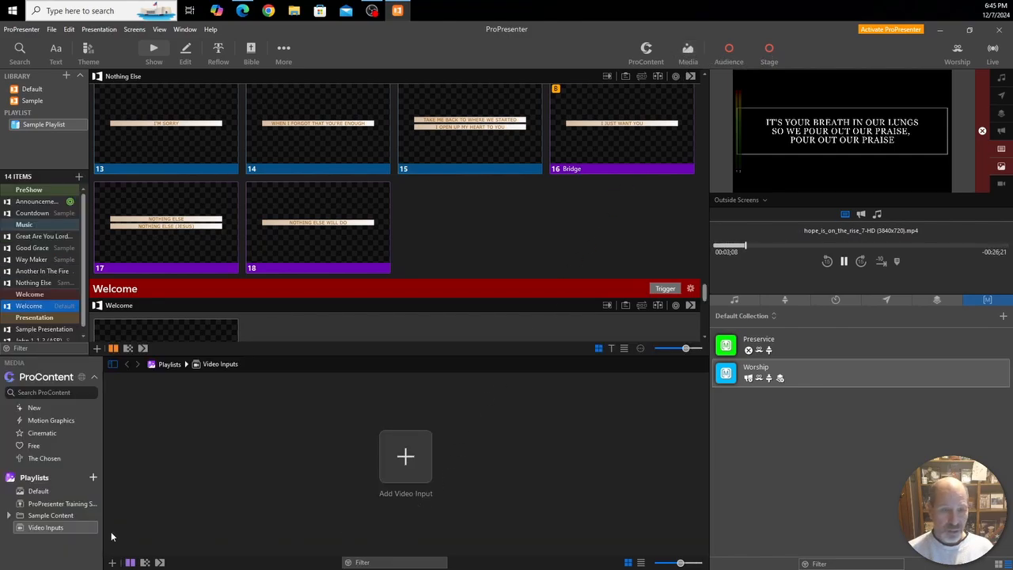
click(47, 503)
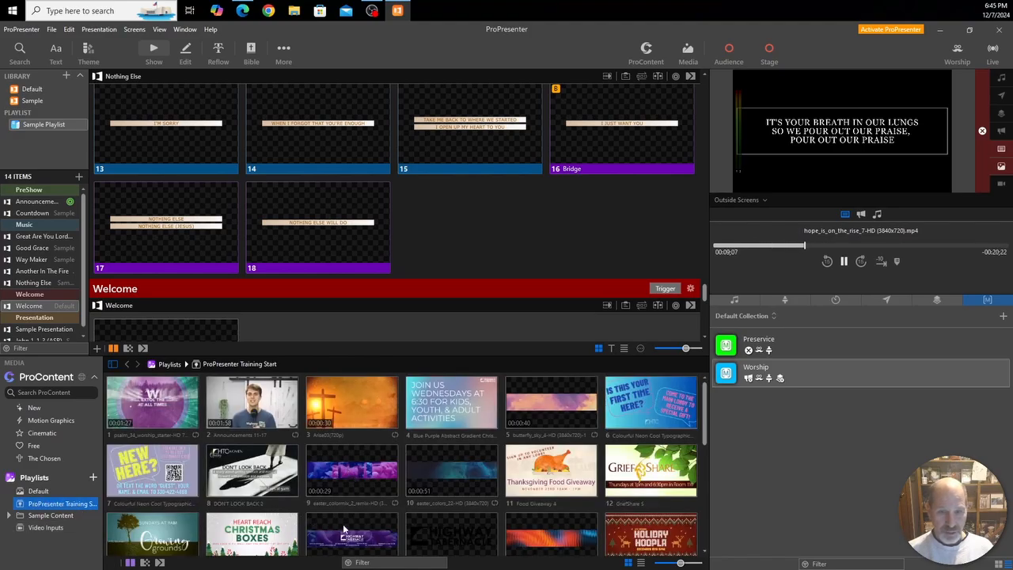
scroll(353, 533, down, 3)
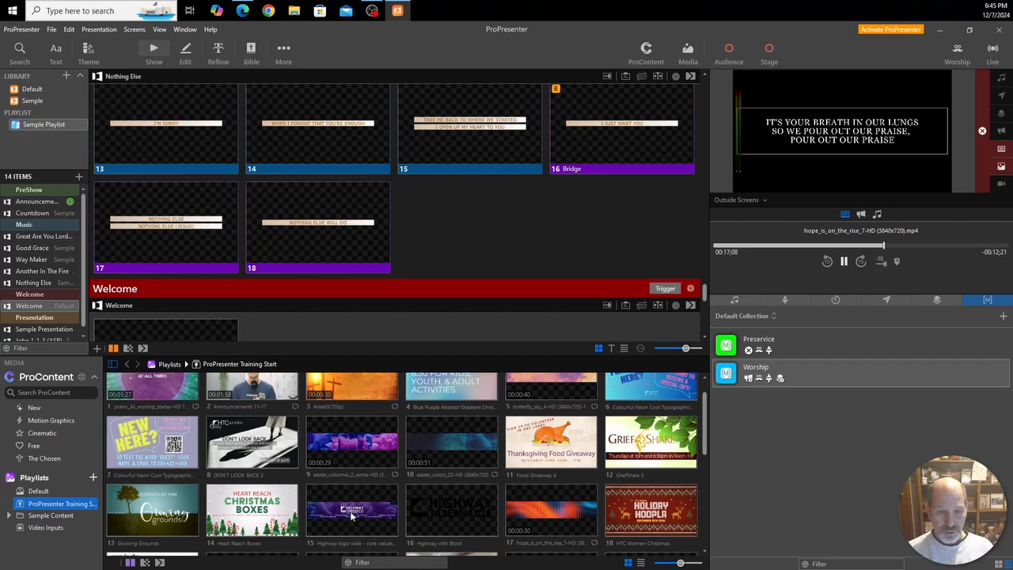
drag(352, 515, 267, 277)
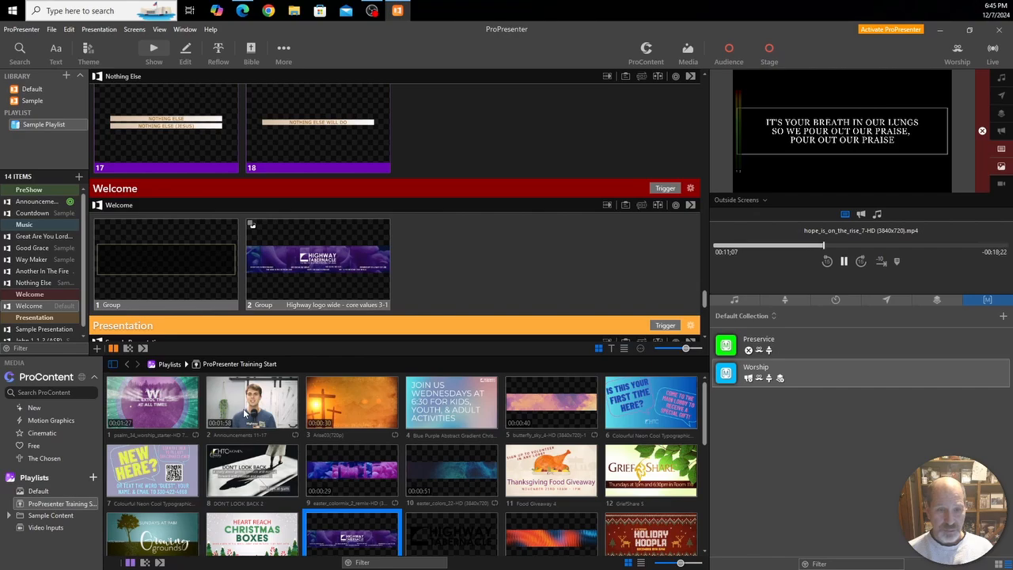
drag(246, 413, 435, 256)
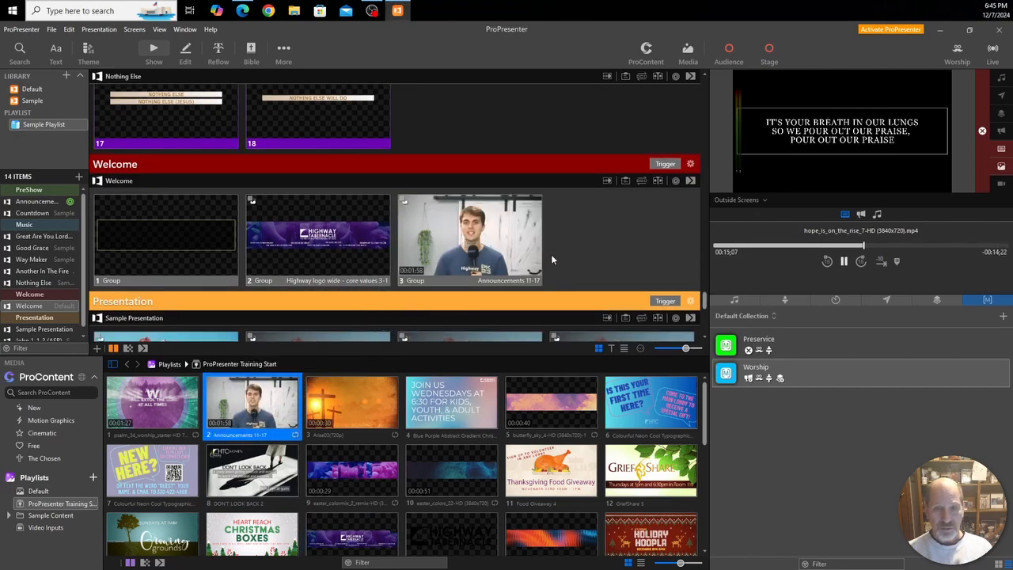
right_click(175, 245)
click(198, 415)
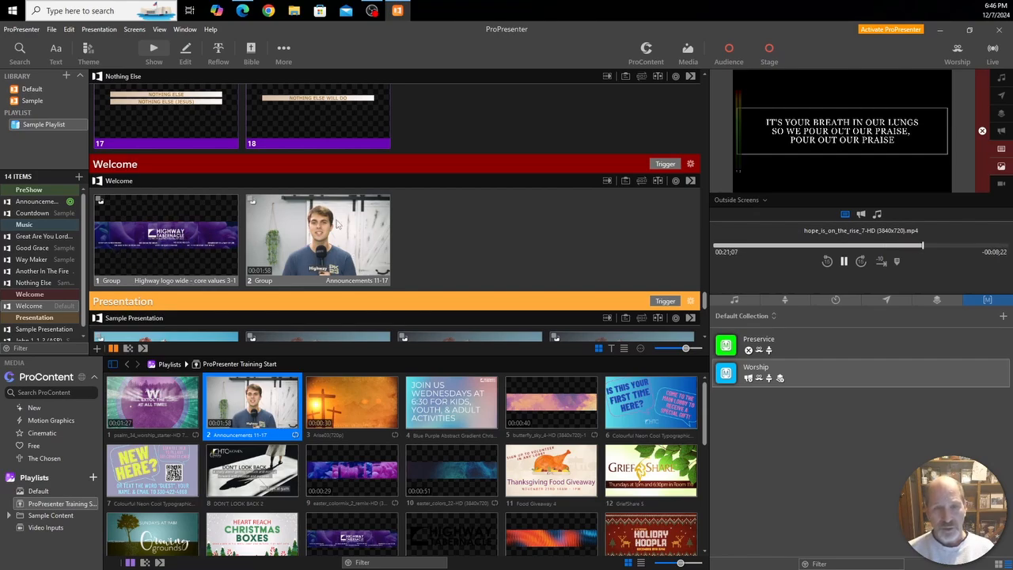
- Create a new look preset named Welcome
click(958, 51)
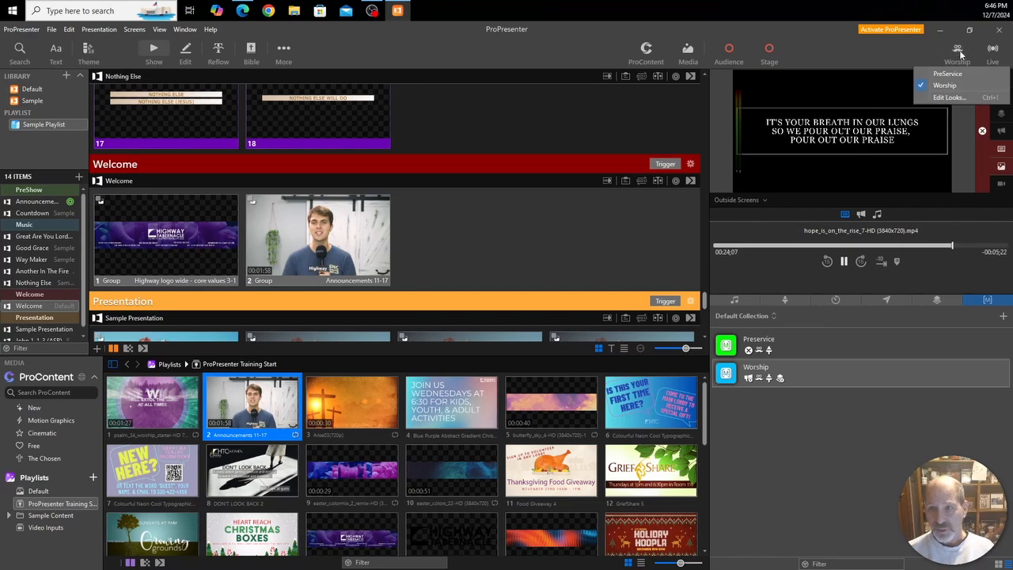
click(948, 98)
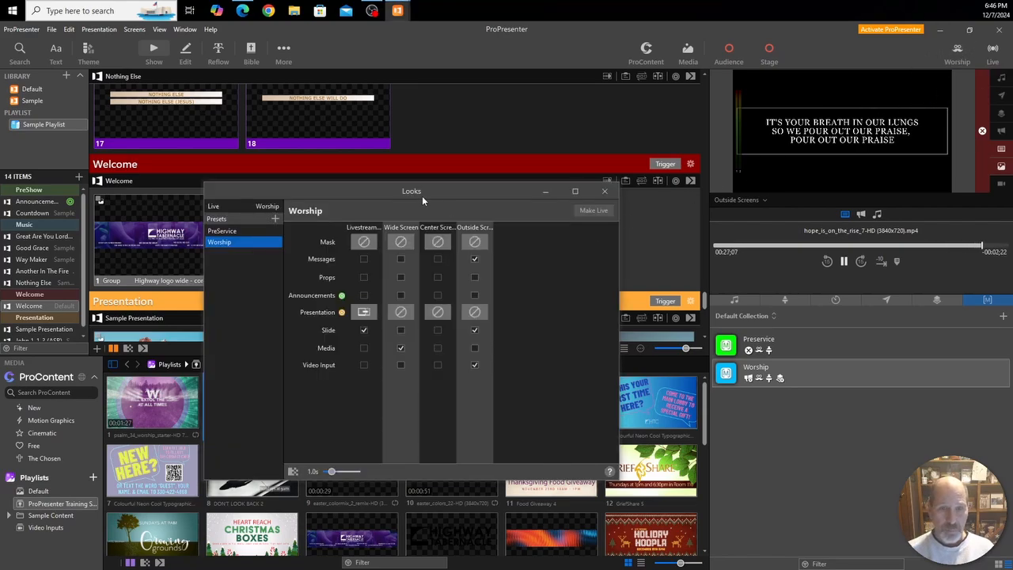
drag(415, 192, 615, 167)
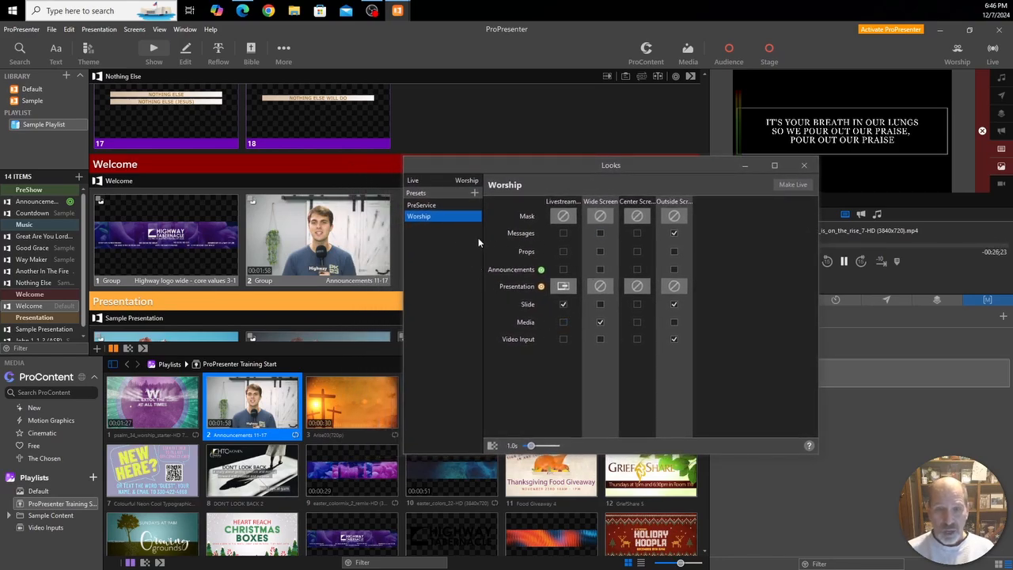
click(474, 192)
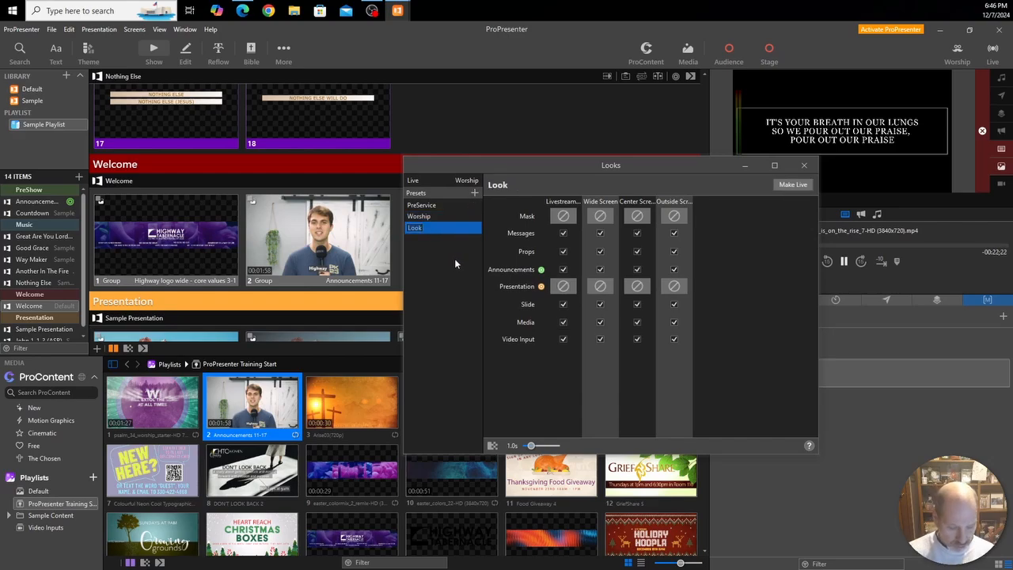
text(Welcome)
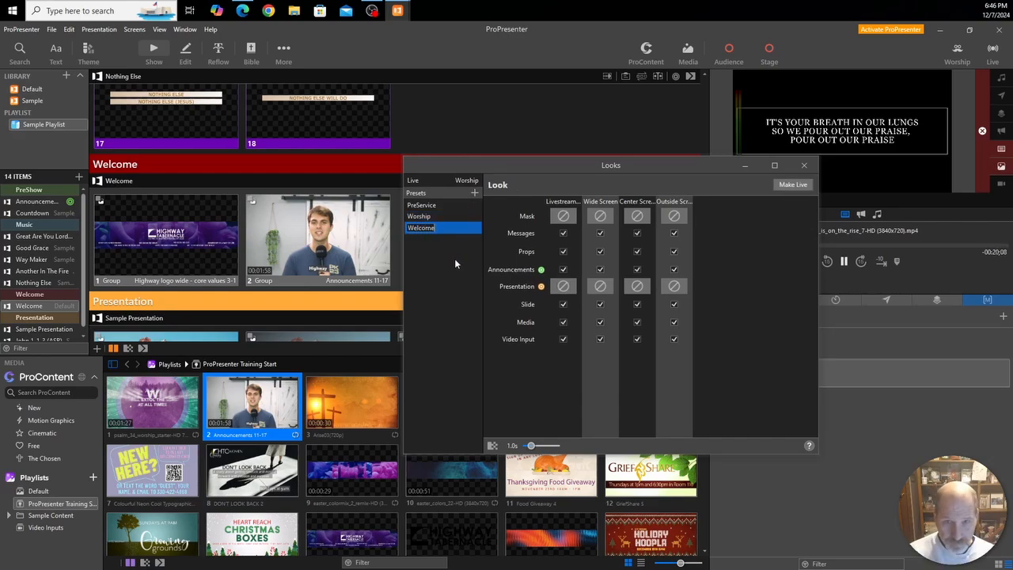
key(Return)
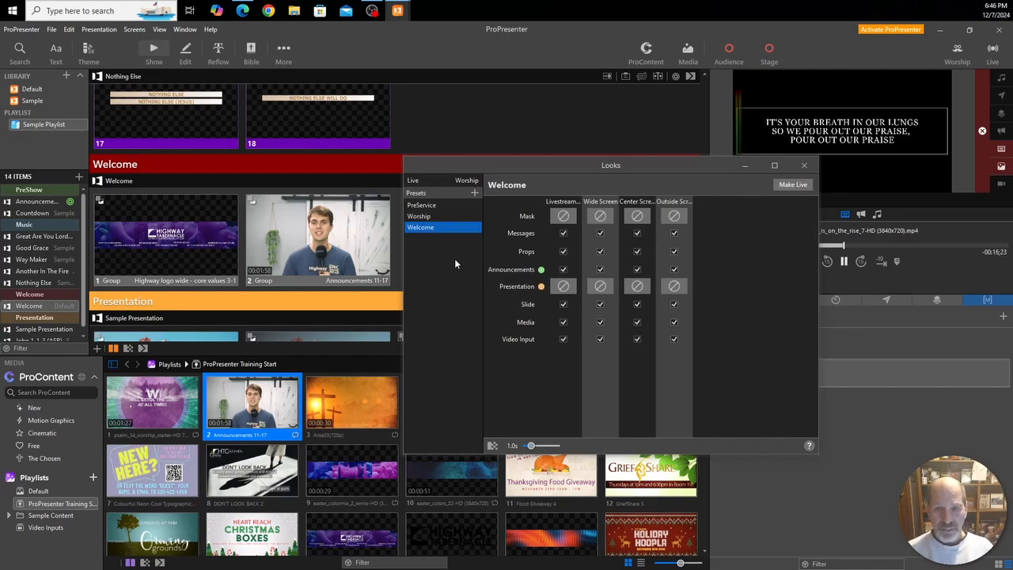
- Turn off Messages, Props, Announcements, Slide, Media and Video Input for the Livestream screen in the Welcome look
click(562, 232)
click(563, 252)
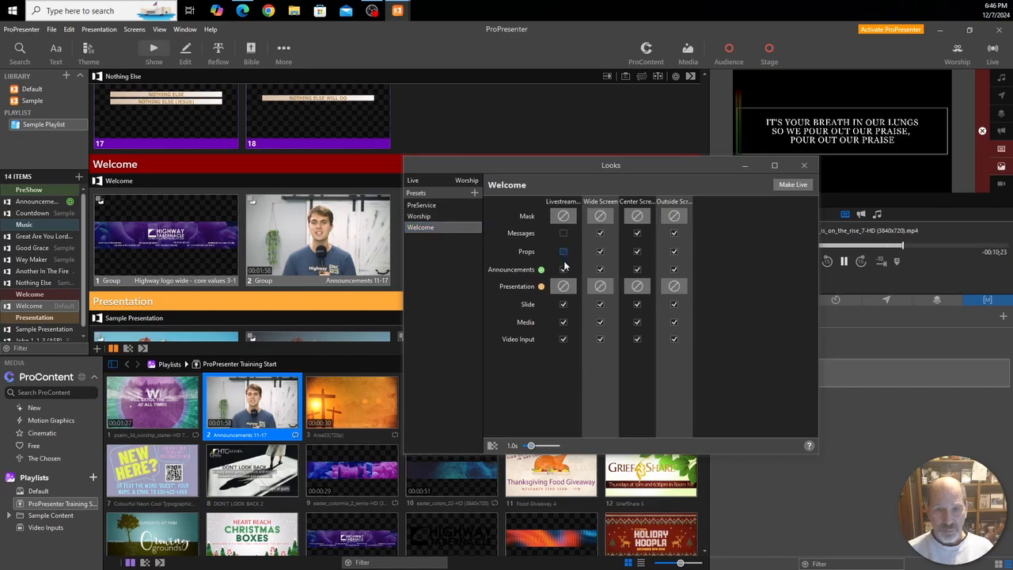
click(564, 269)
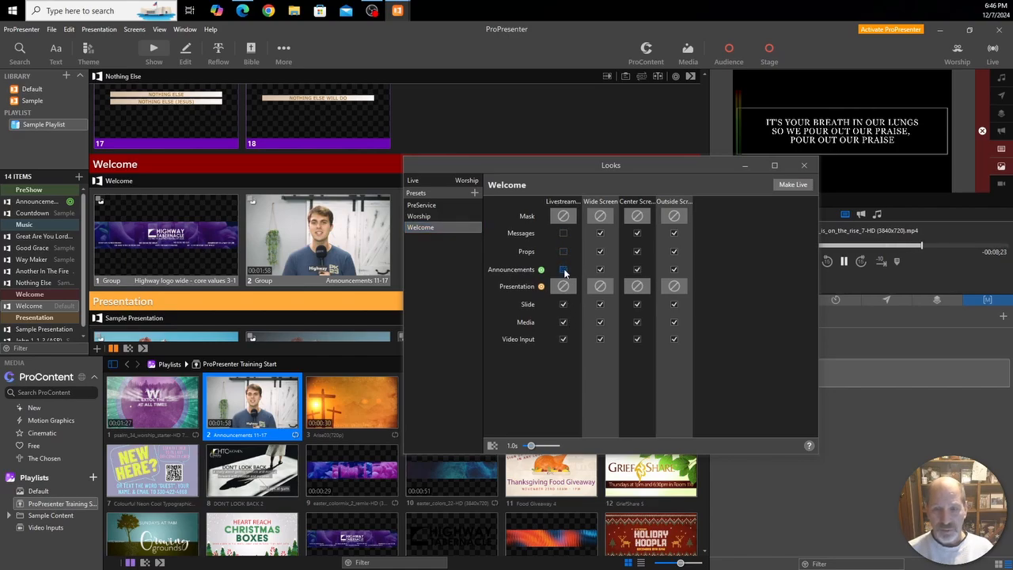
click(563, 305)
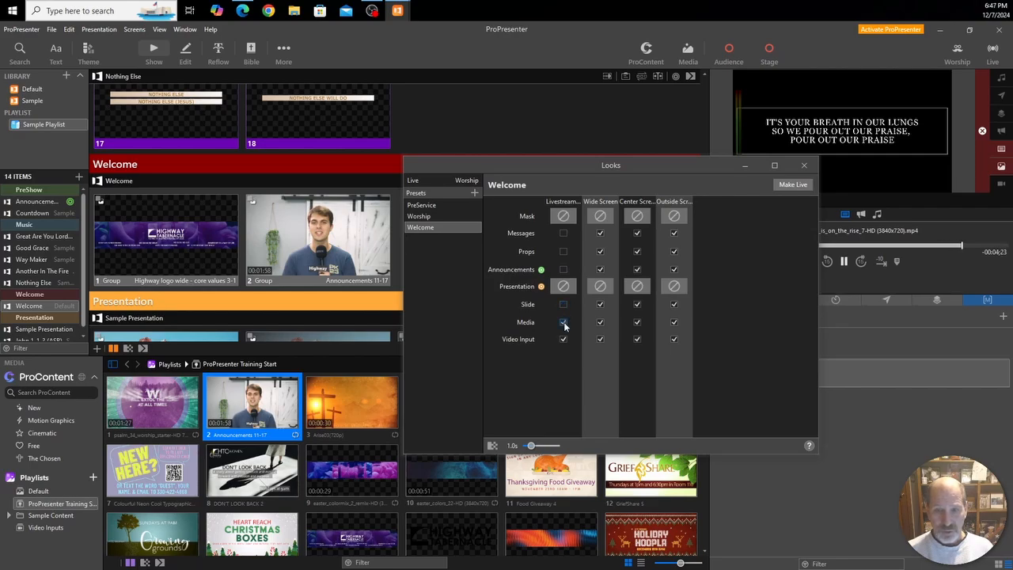
click(563, 323)
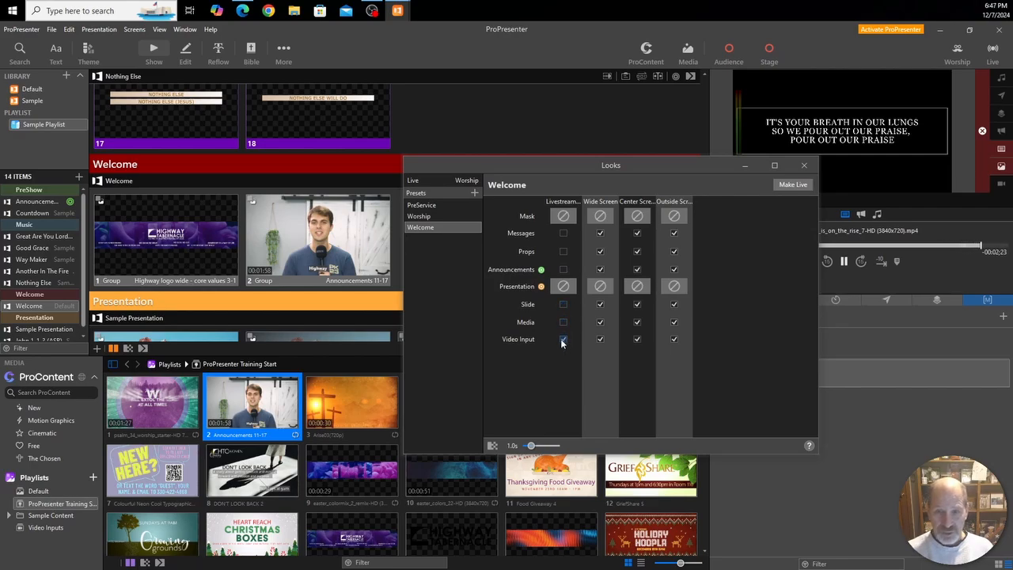
click(564, 339)
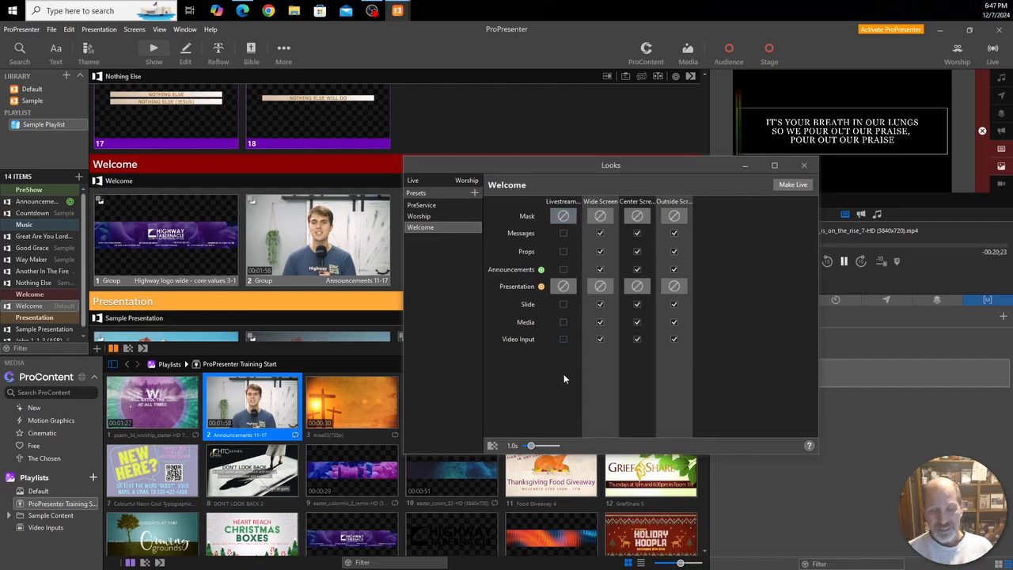
- Turn off every layer except Media for the Wide Screen in the Welcome look
click(600, 233)
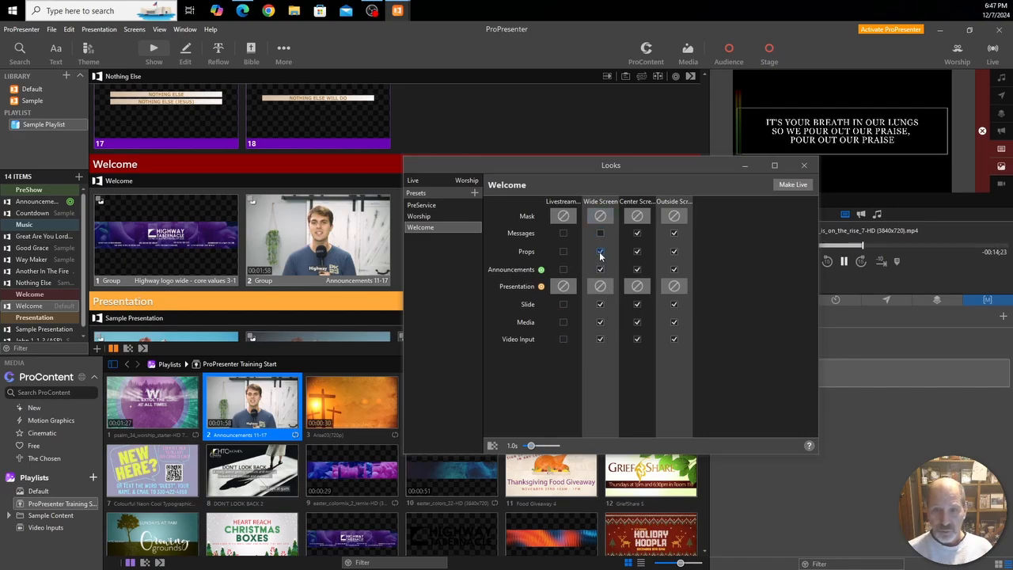
click(600, 251)
click(601, 269)
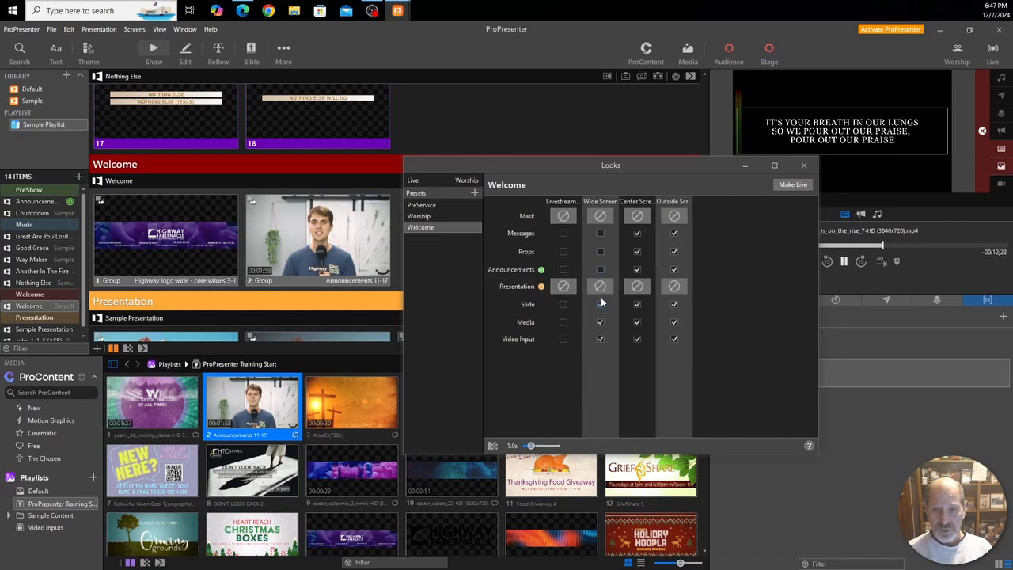
click(601, 303)
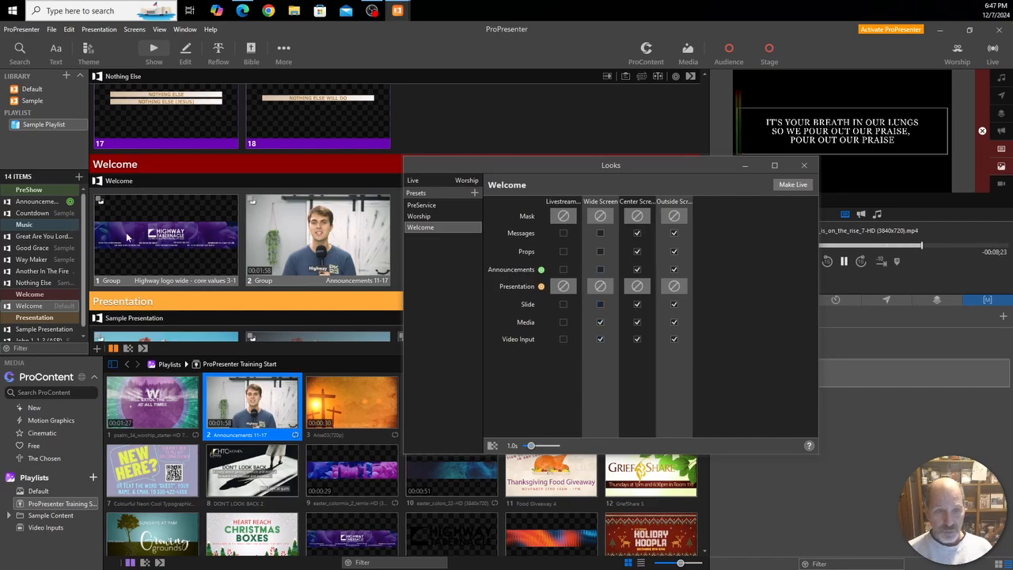
click(599, 339)
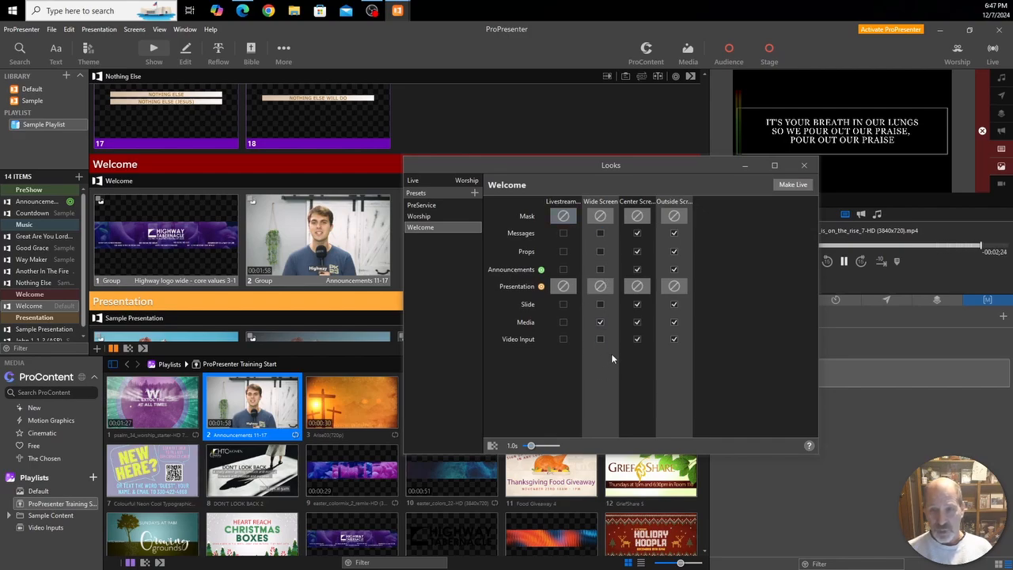
- Turn off all layers for the Center Screen in the Welcome look
click(637, 322)
click(637, 304)
click(637, 269)
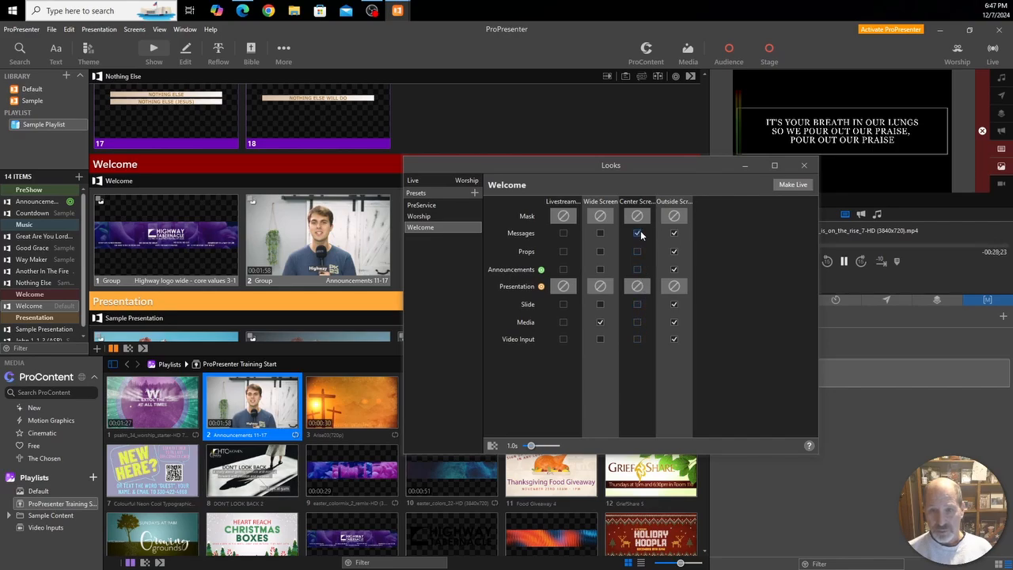
click(639, 233)
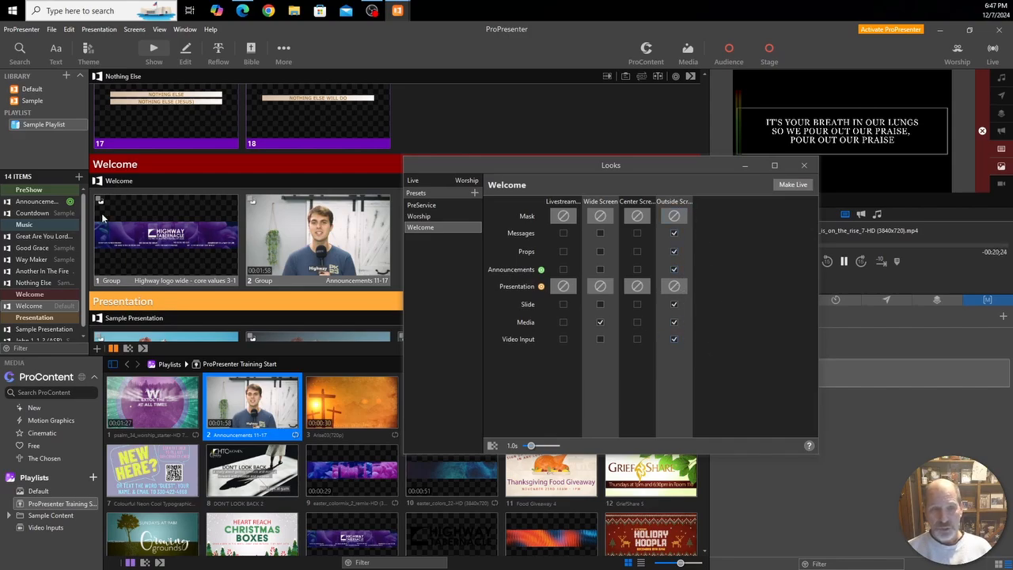
- Turn off all layers for the Outside Screens in the Welcome look
click(673, 233)
click(674, 251)
click(673, 270)
click(673, 304)
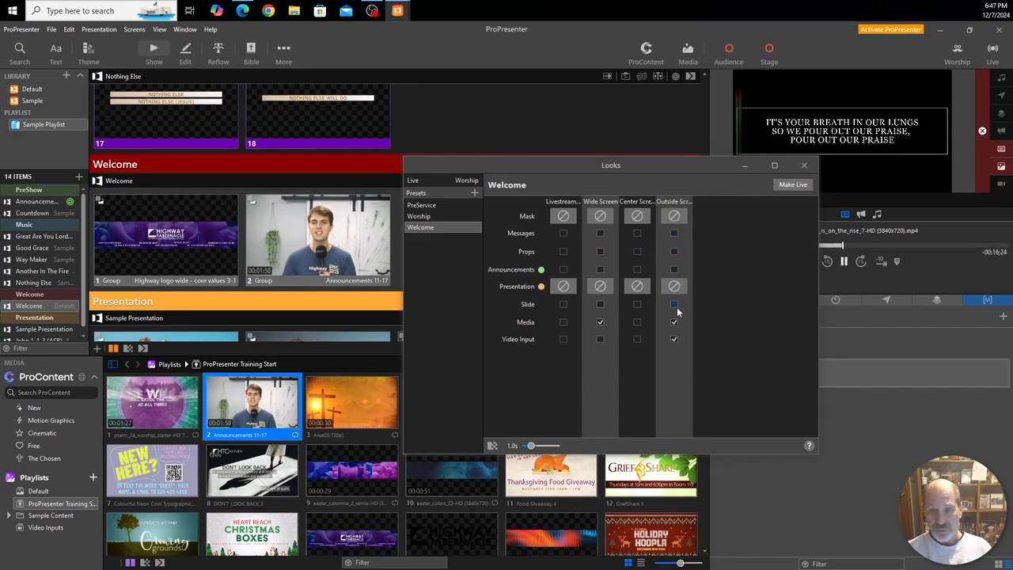
click(673, 322)
click(673, 338)
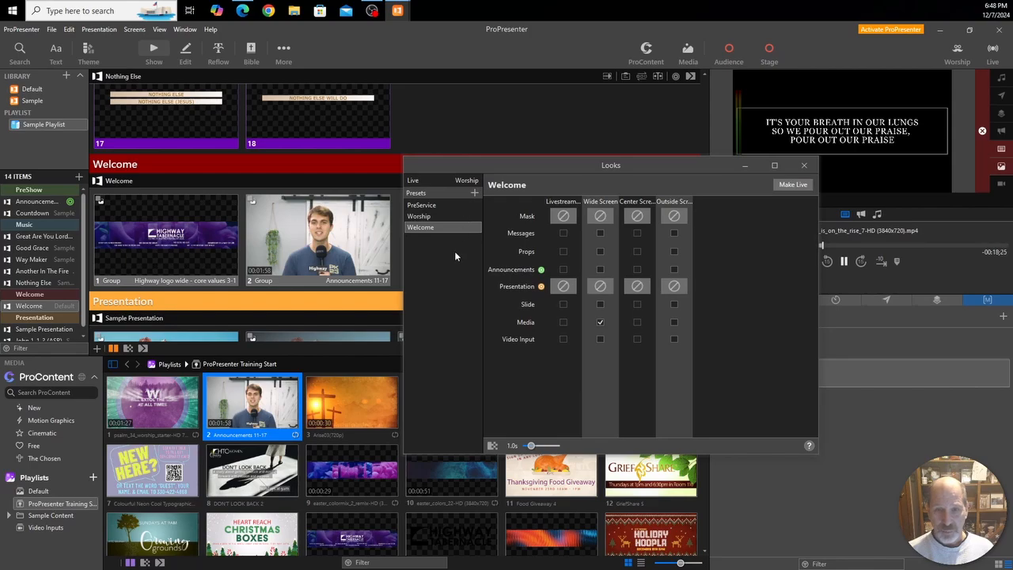
- Duplicate the PreService look, place the copy below Welcome and rename it Video Announcements
right_click(420, 206)
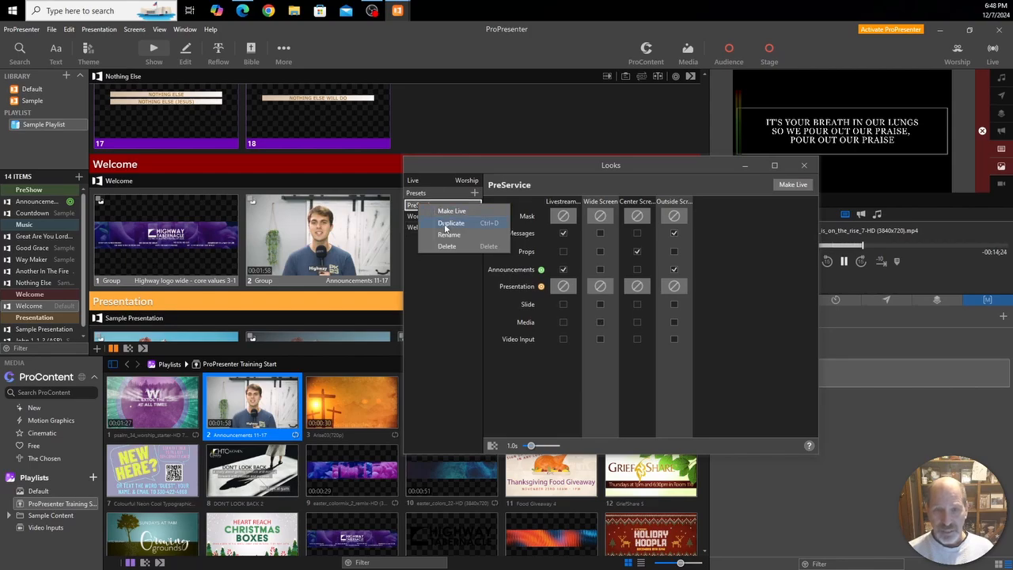
click(449, 224)
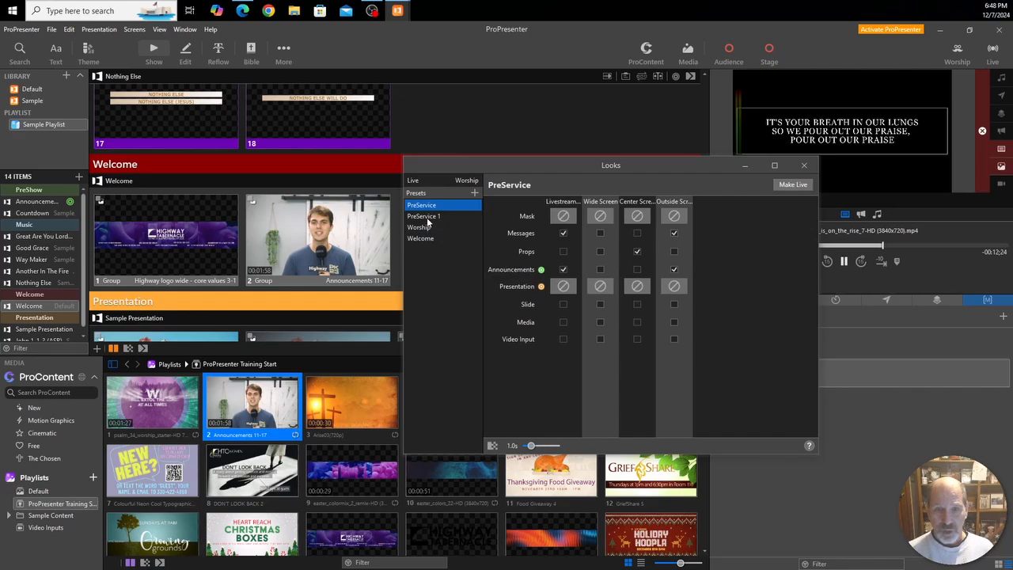
drag(425, 218, 425, 245)
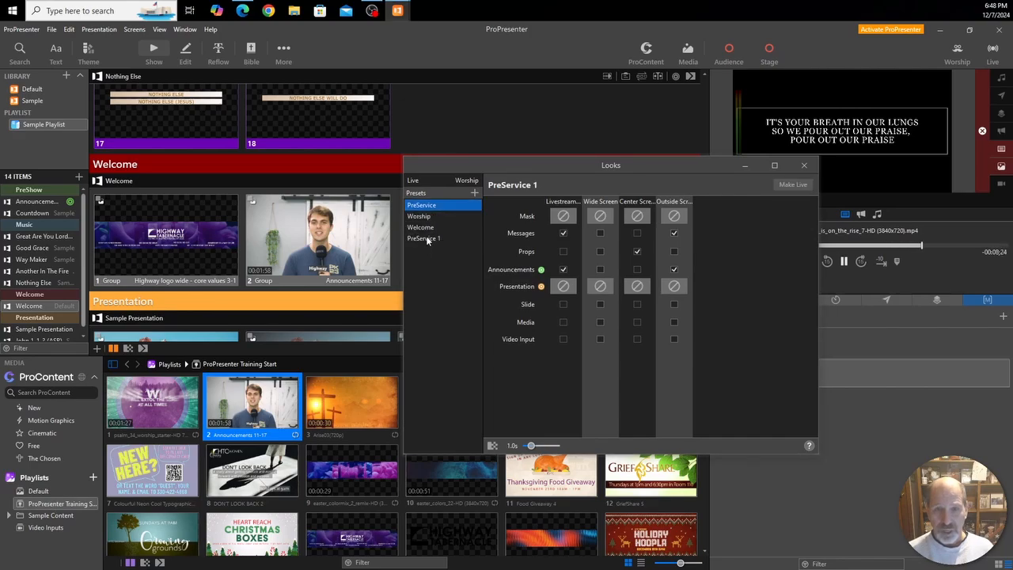
right_click(427, 238)
click(457, 268)
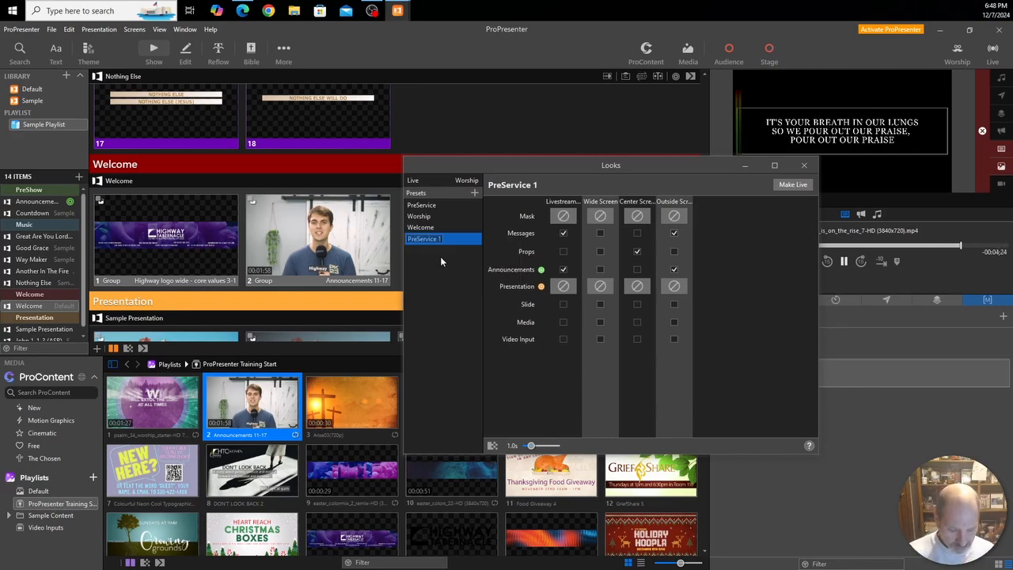
text(Video Announcements)
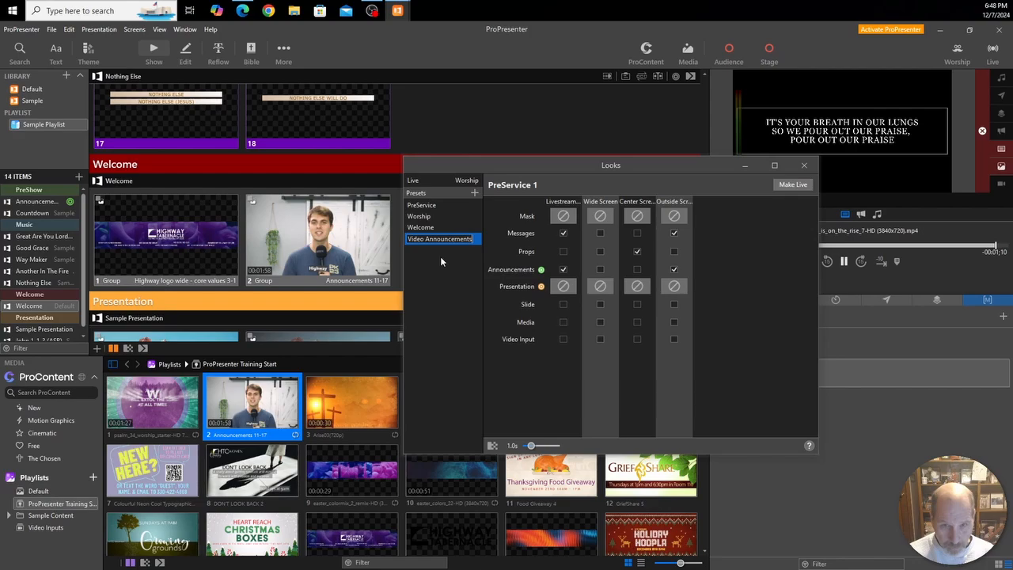
key(Return)
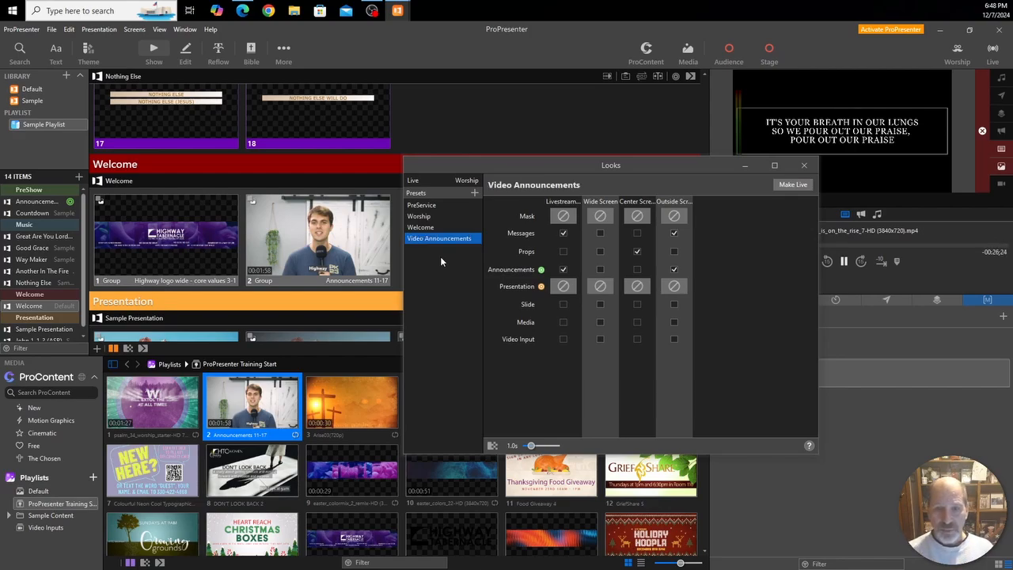
- Set the Video Announcements look to only Media on Livestream and only Messages and Media on Outside Screens, and close the looks editor
click(563, 233)
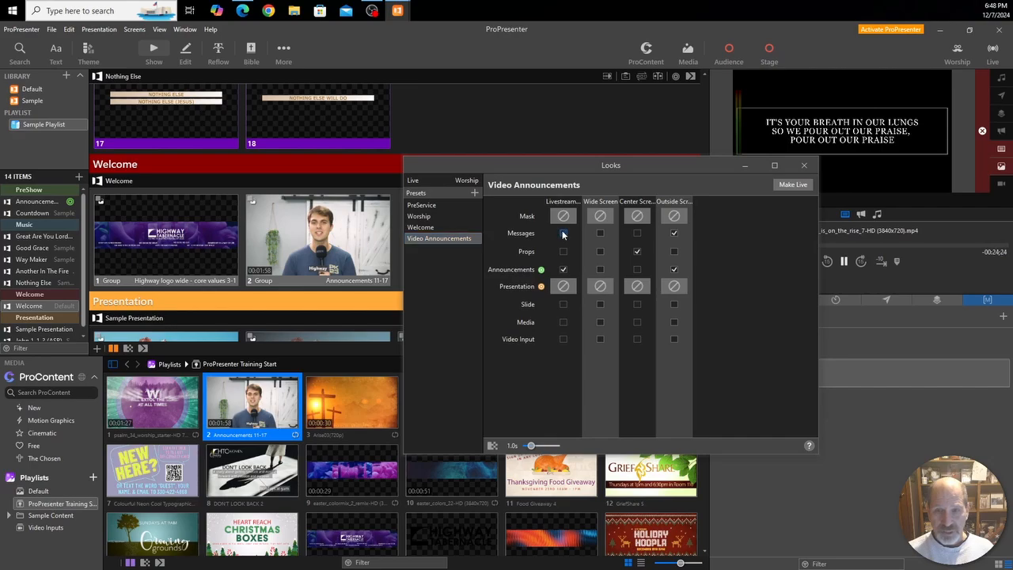
click(562, 269)
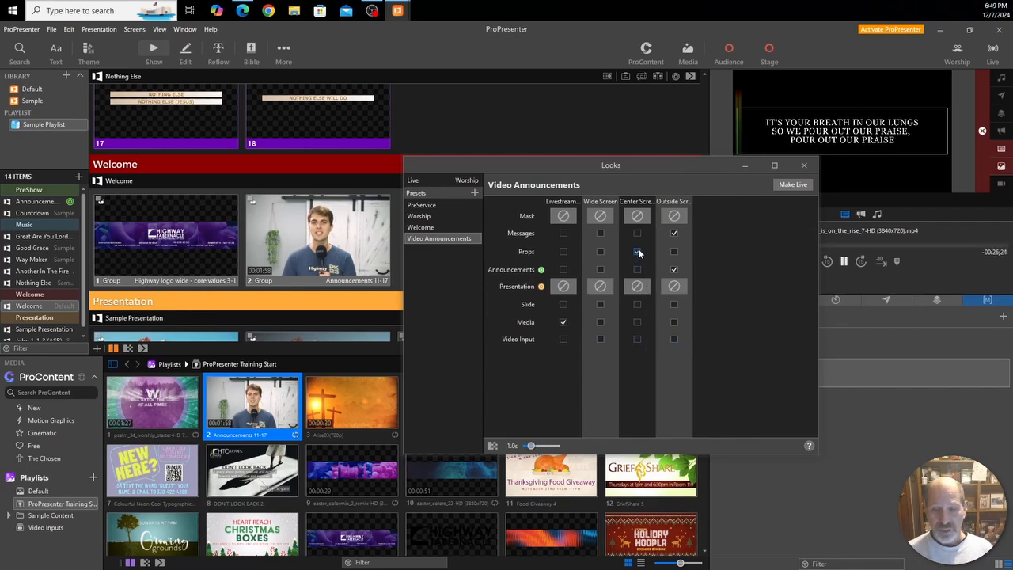
click(674, 234)
click(674, 233)
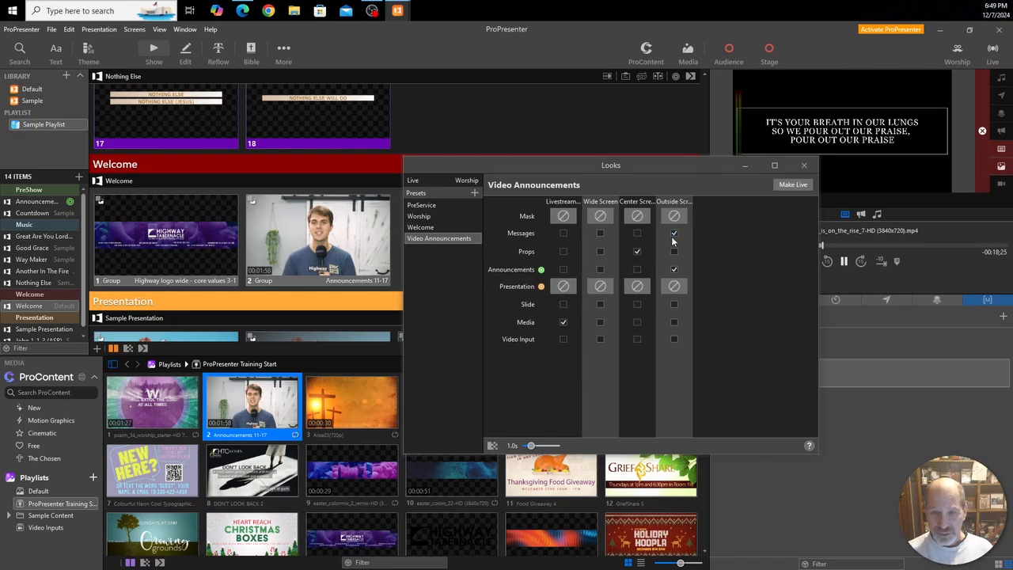
click(674, 271)
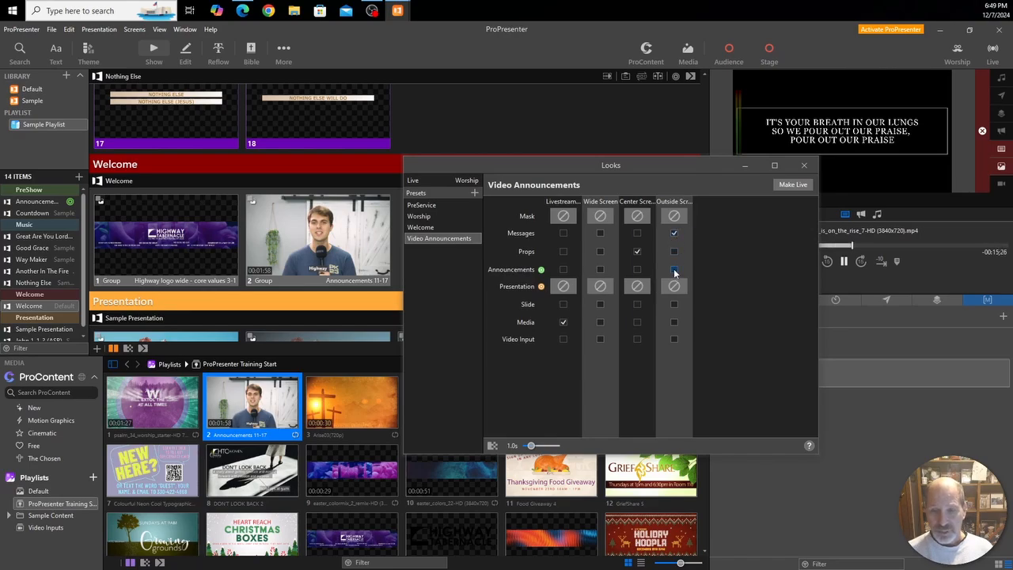
click(674, 321)
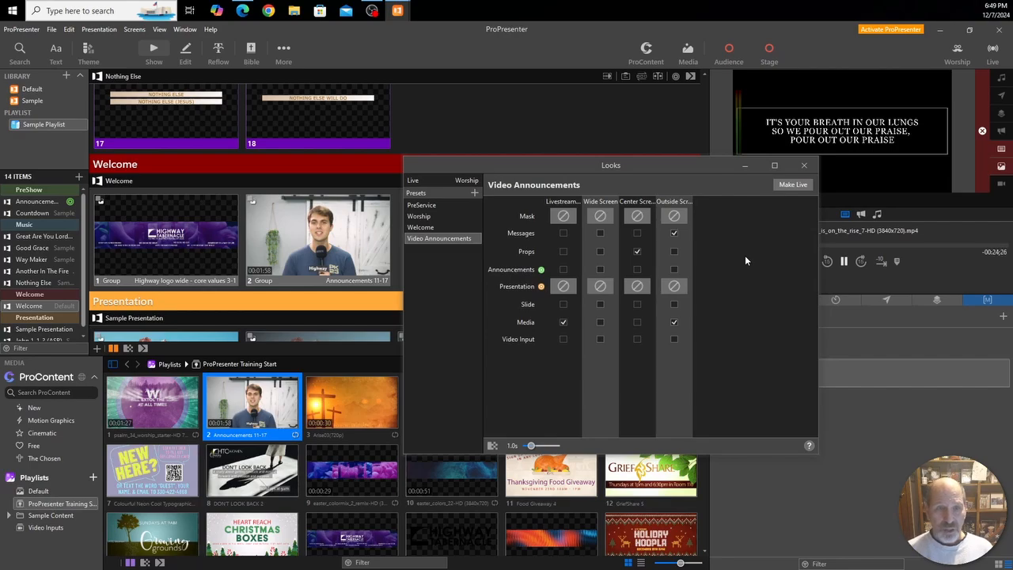
click(804, 165)
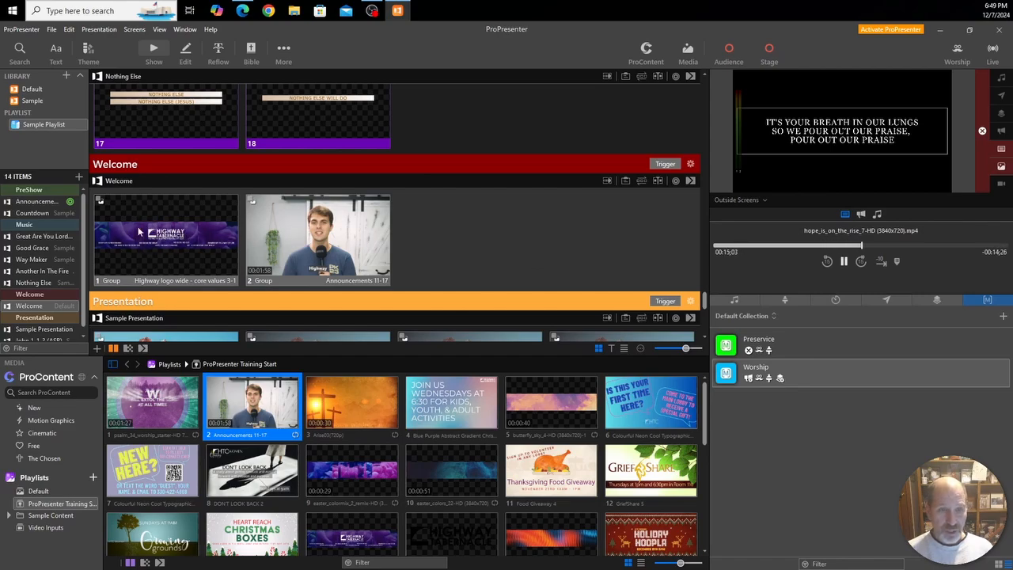
- Create a new macro named Welcome in the Default Collection
click(1001, 316)
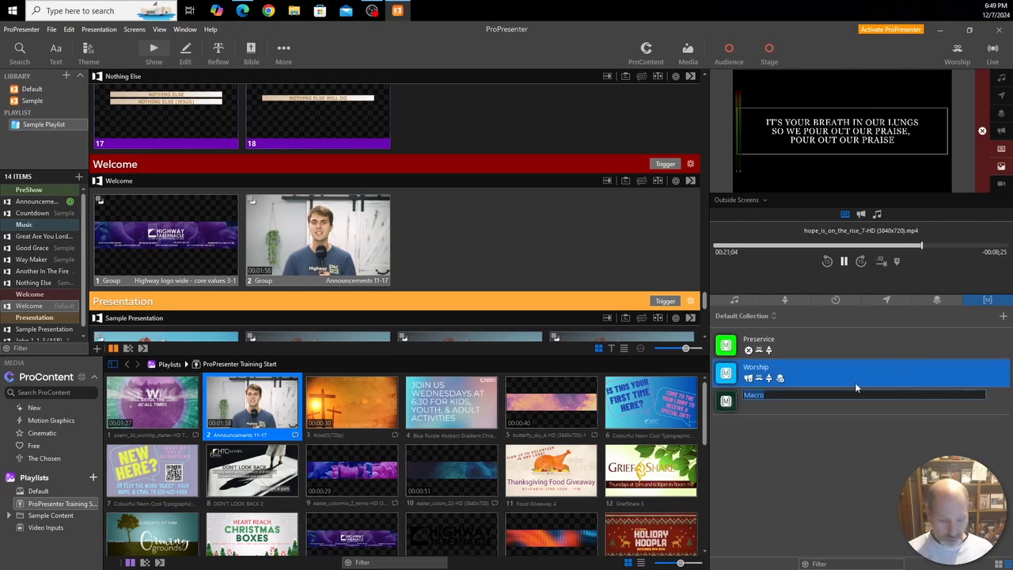
text(We)
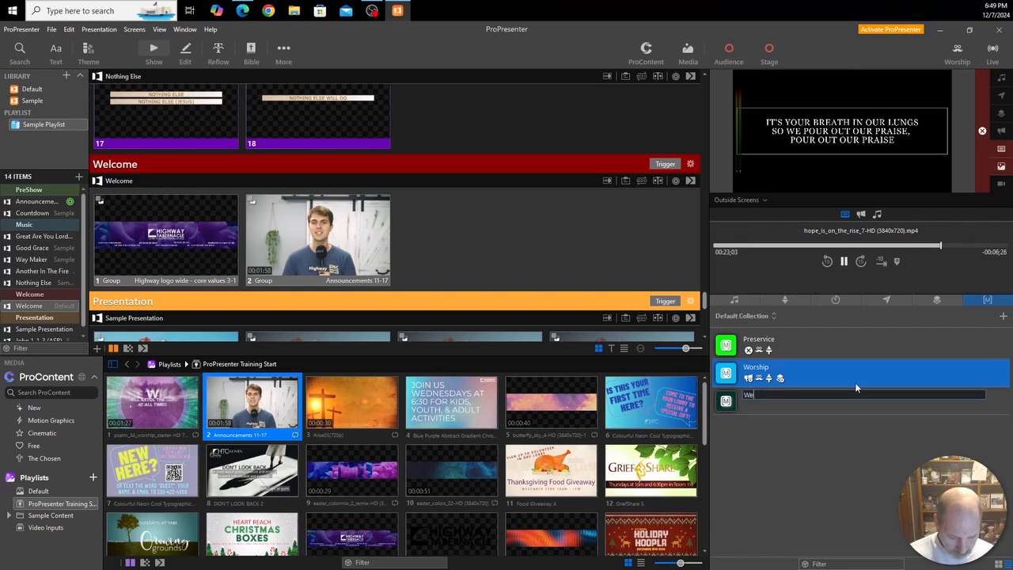
text(lcome)
key(Return)
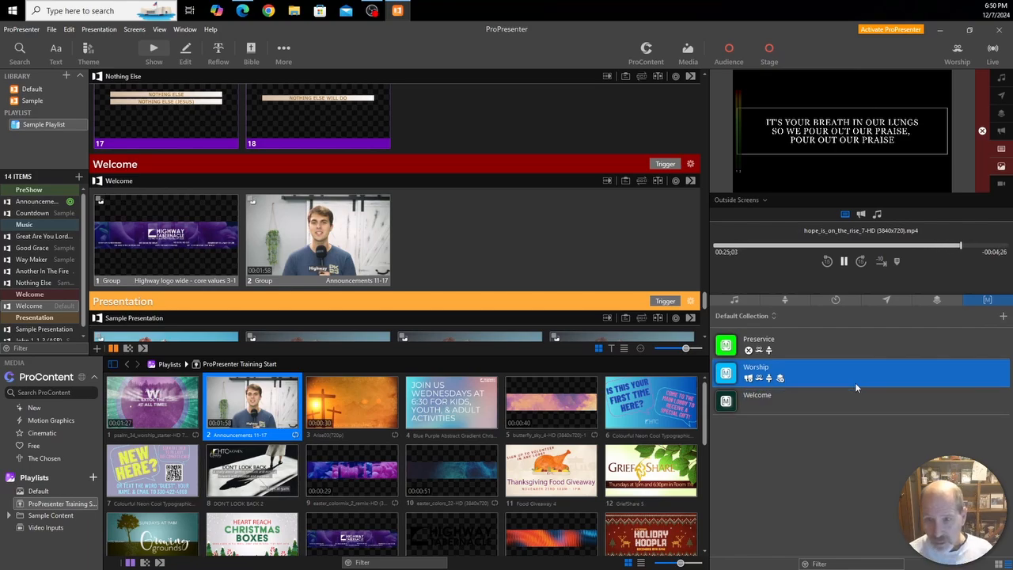
- Add an Audience Look action with the Welcome look to the Welcome macro
right_click(763, 401)
mouse_move(769, 411)
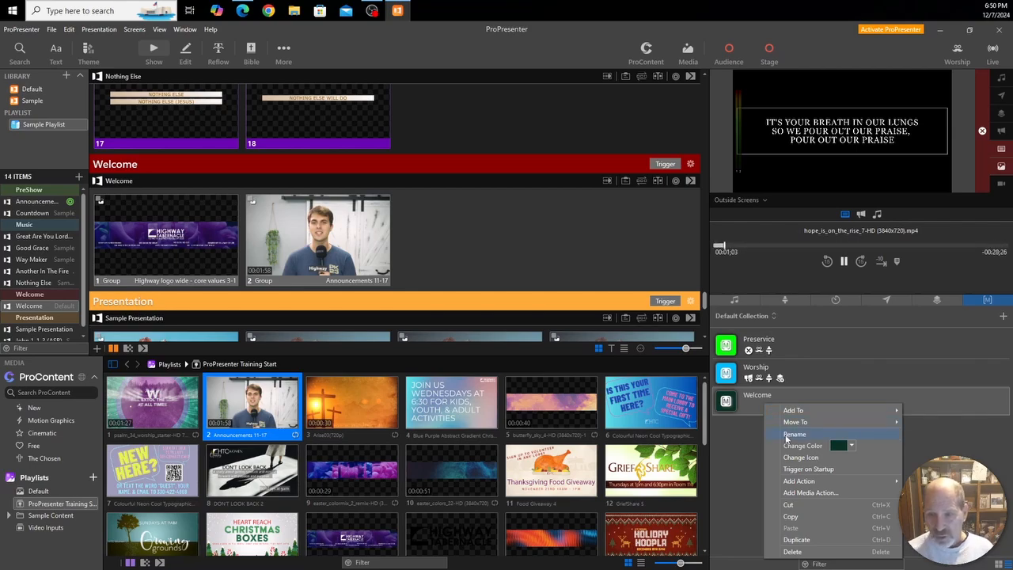
mouse_move(793, 483)
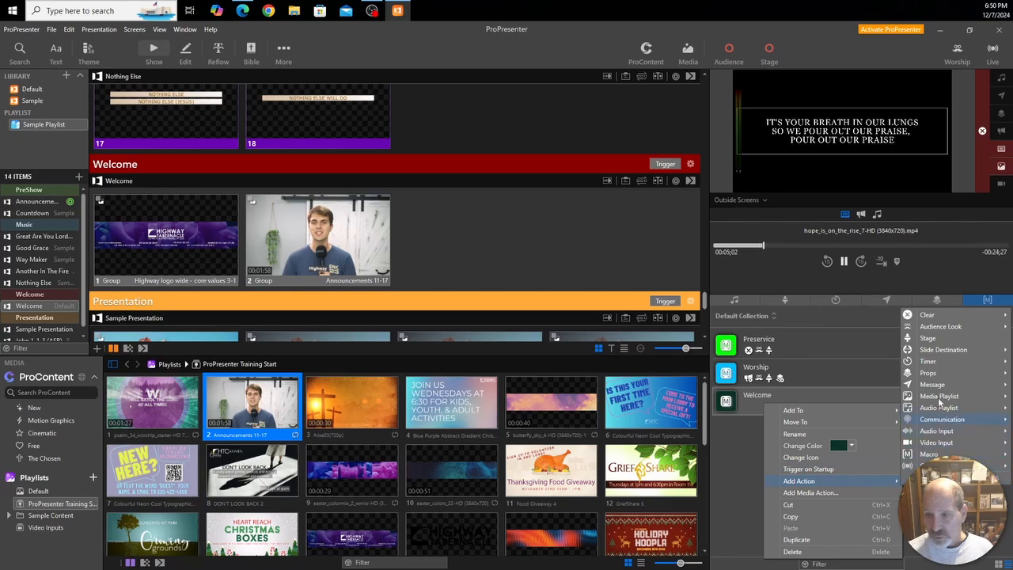
mouse_move(931, 328)
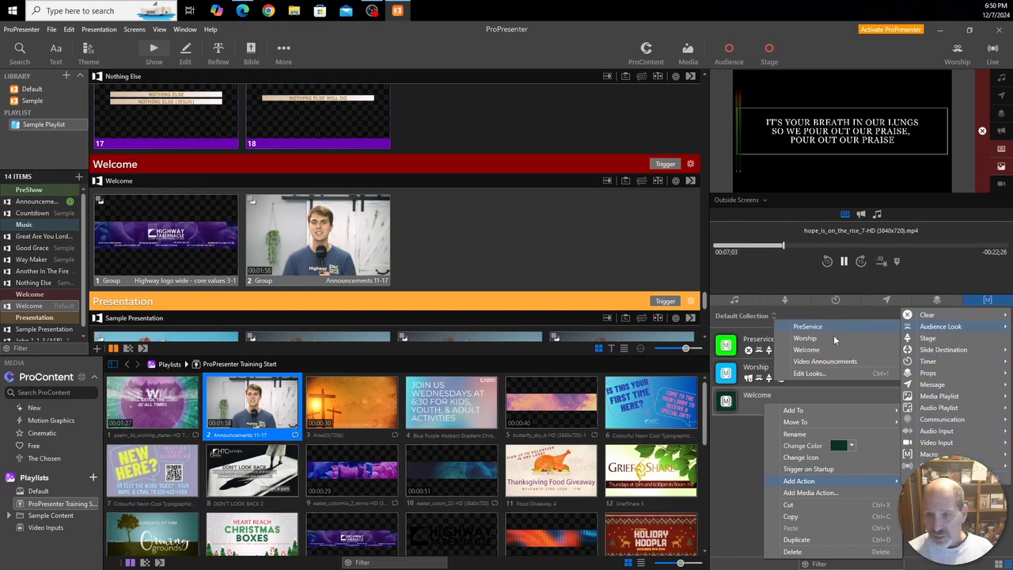
click(800, 349)
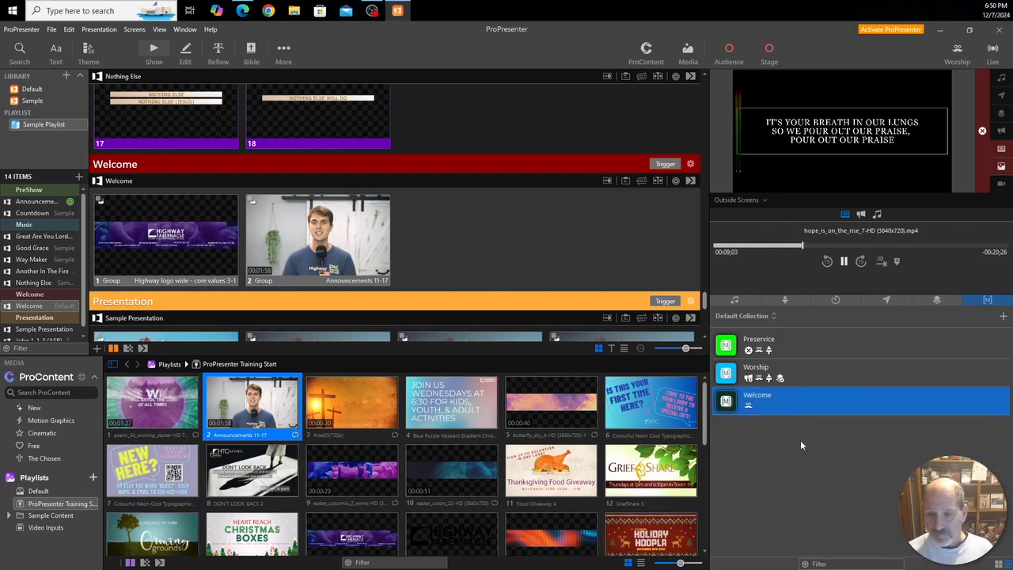
- Set the Welcome macro's color to dark red and attach the macro to the Highway logo slide in the Welcome presentation
right_click(771, 403)
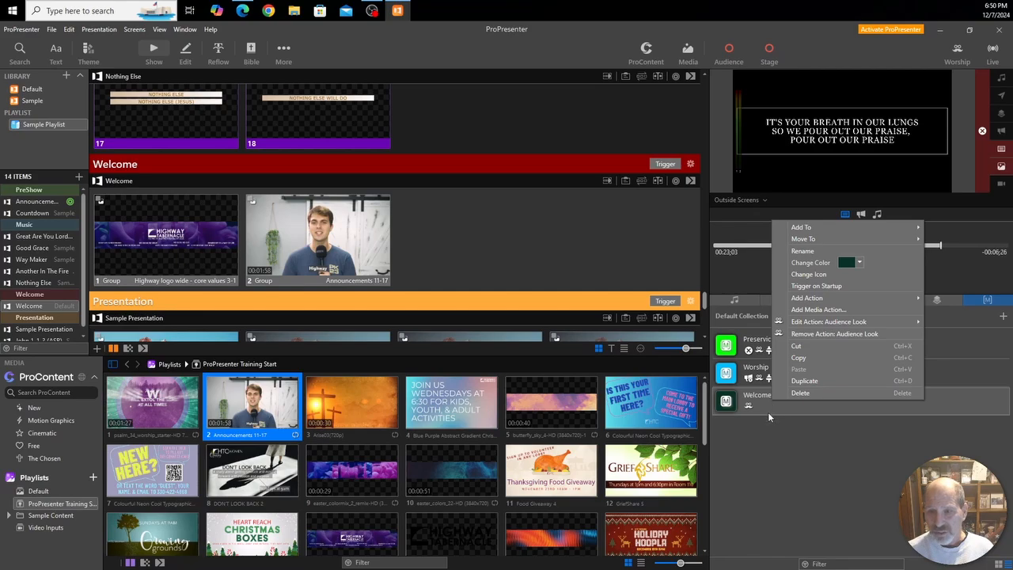
click(762, 435)
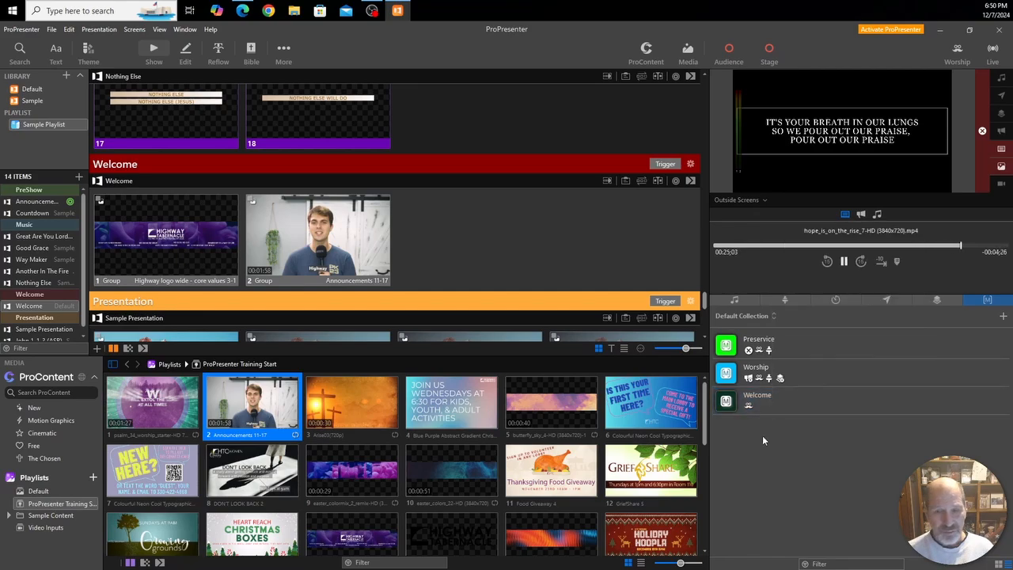
right_click(764, 405)
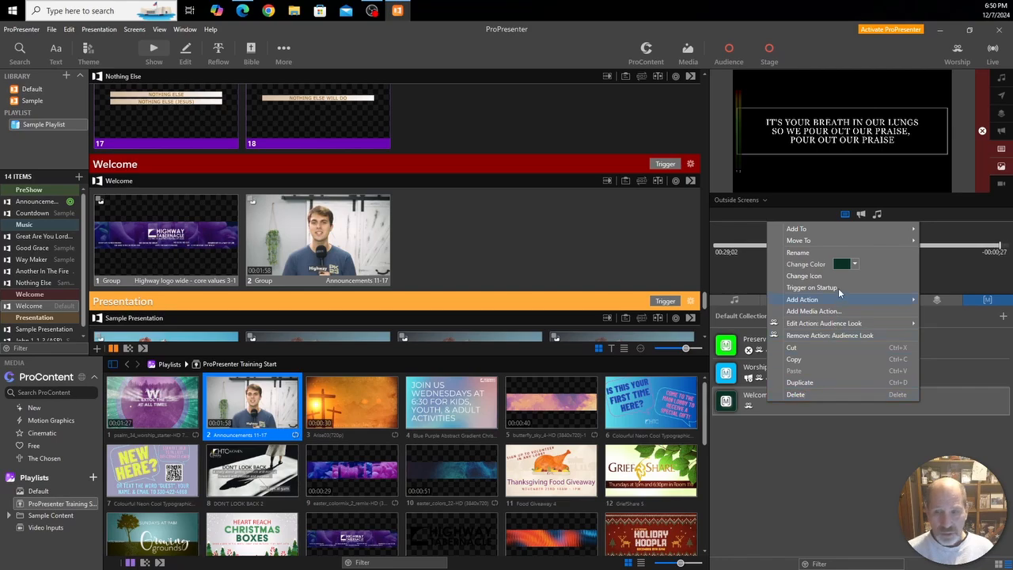
click(854, 264)
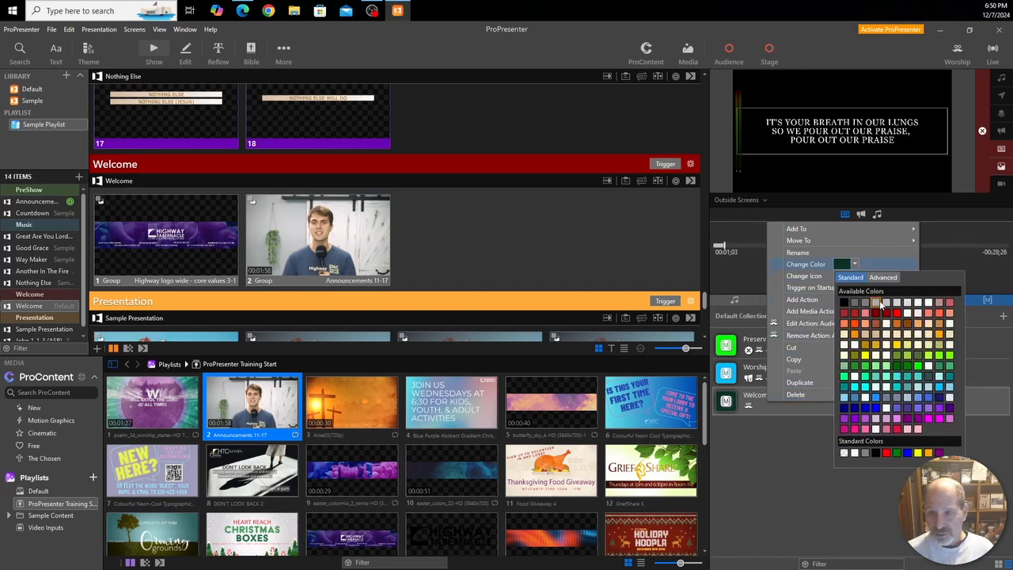
click(886, 314)
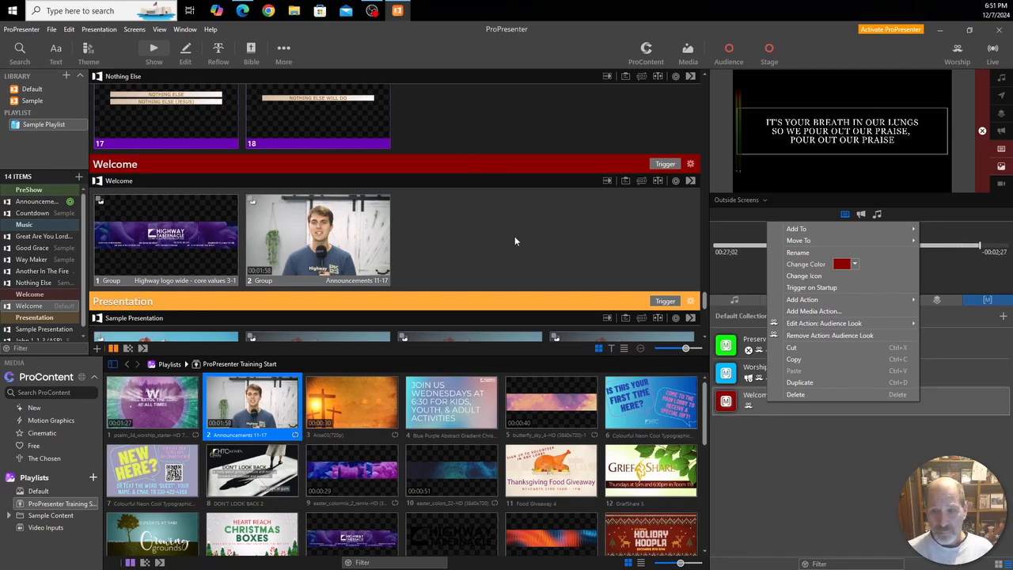
click(752, 424)
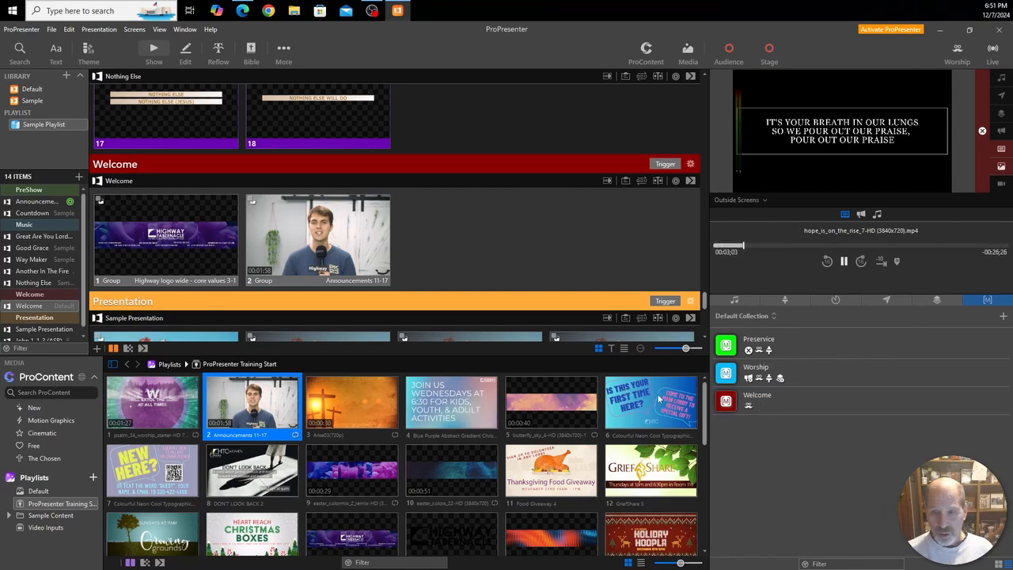
drag(742, 405, 153, 228)
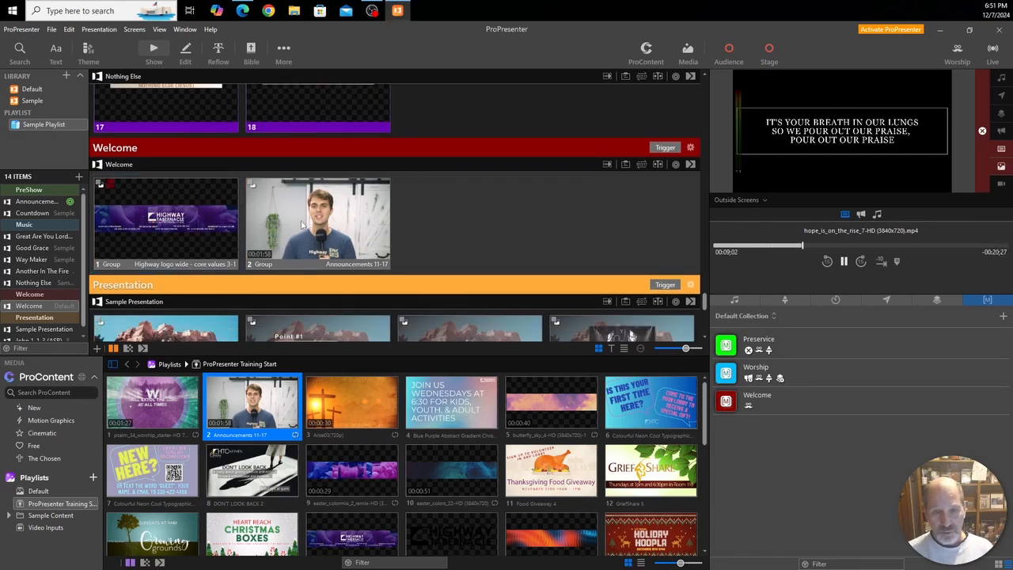
- Create a new macro named Announcement Video in the Default Collection
click(1002, 315)
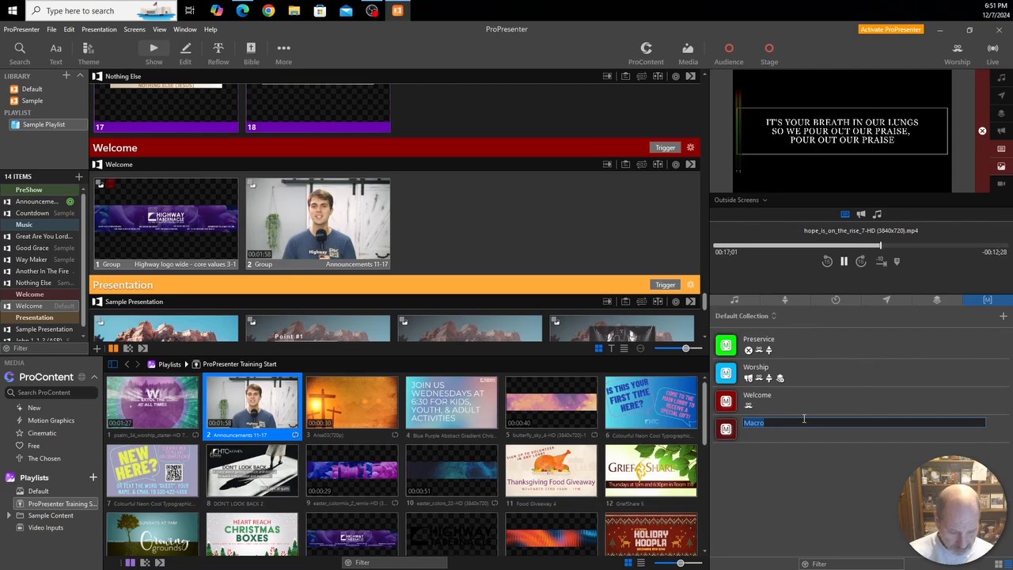
text(Announc)
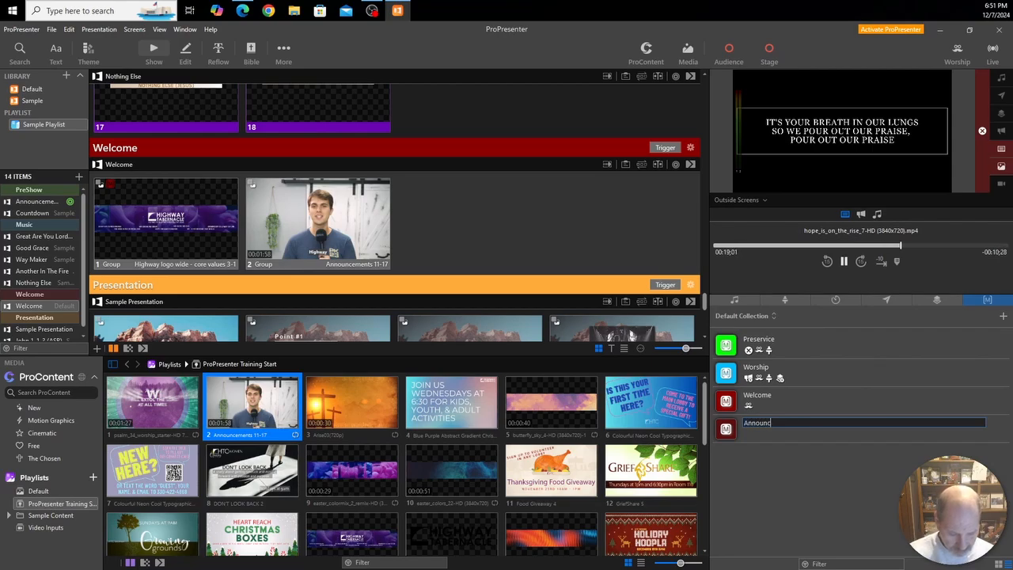
text(ement Video)
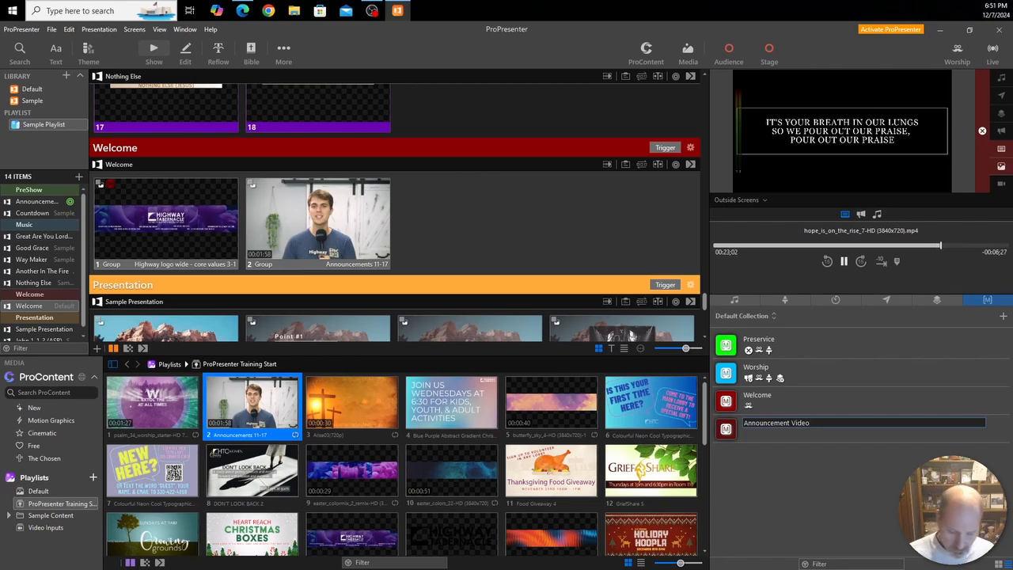
key(Return)
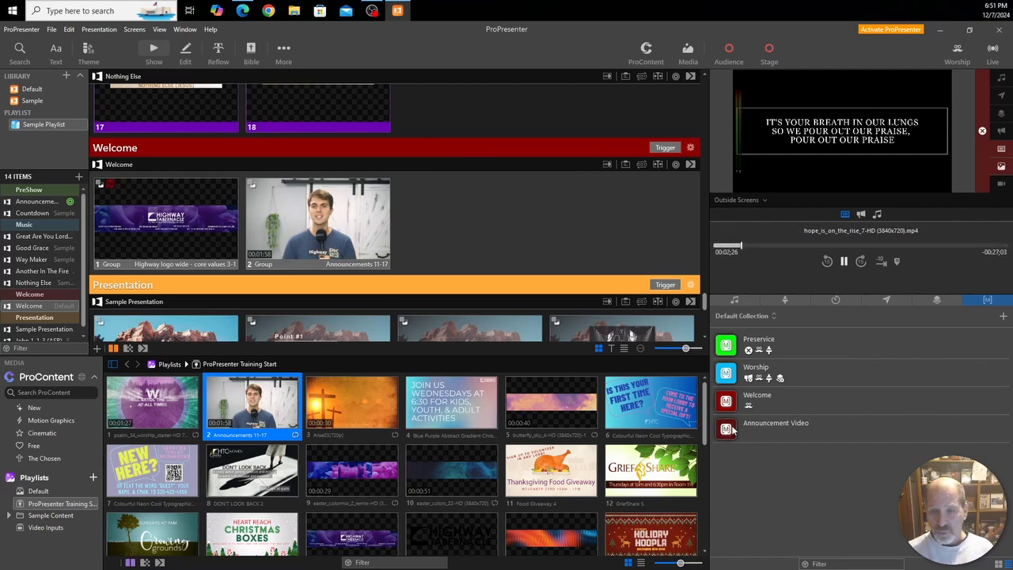
- Add an Audience Look action with the Video Announcements look to the Announcement Video macro
right_click(752, 426)
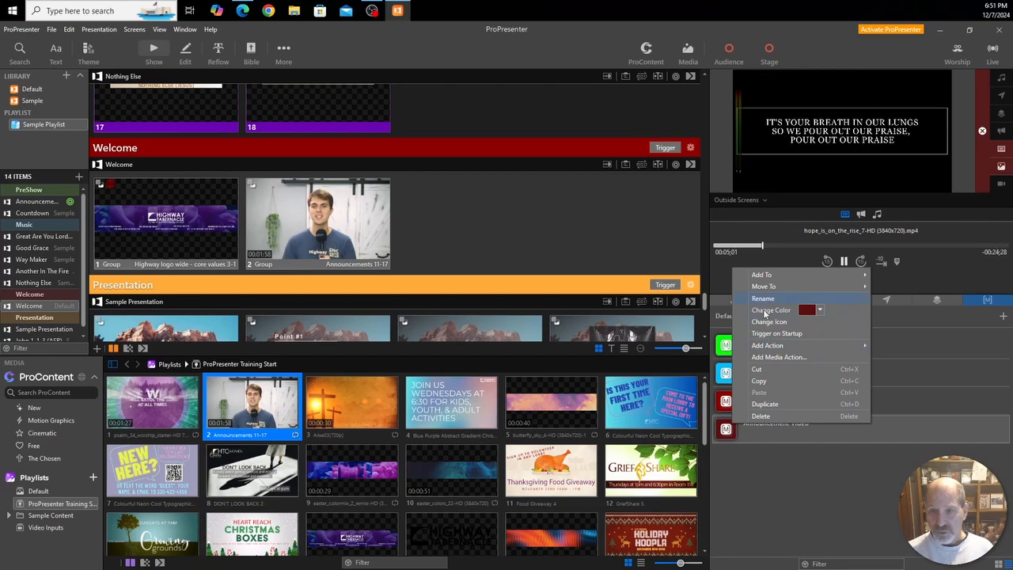
mouse_move(761, 349)
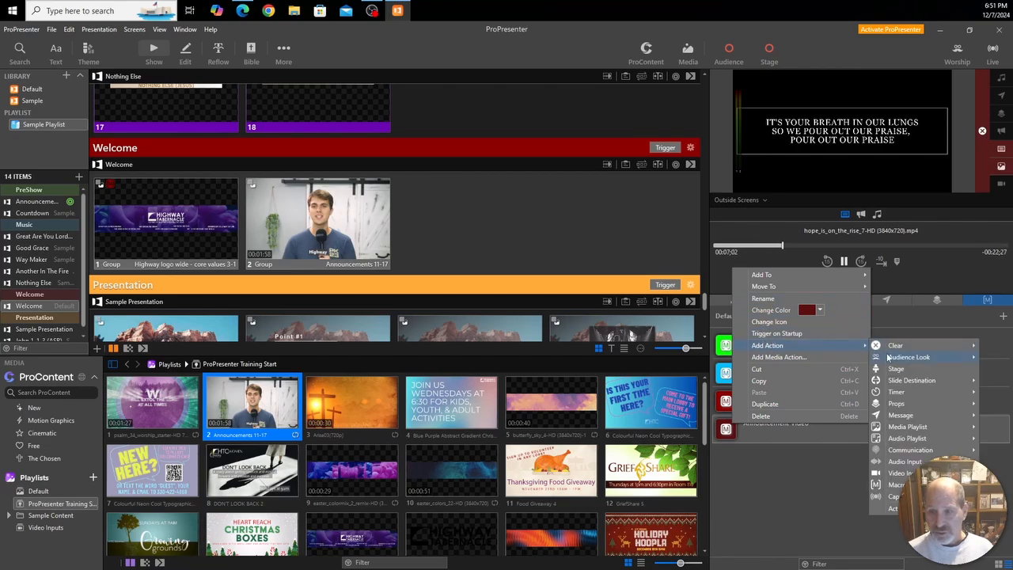
mouse_move(887, 359)
click(783, 391)
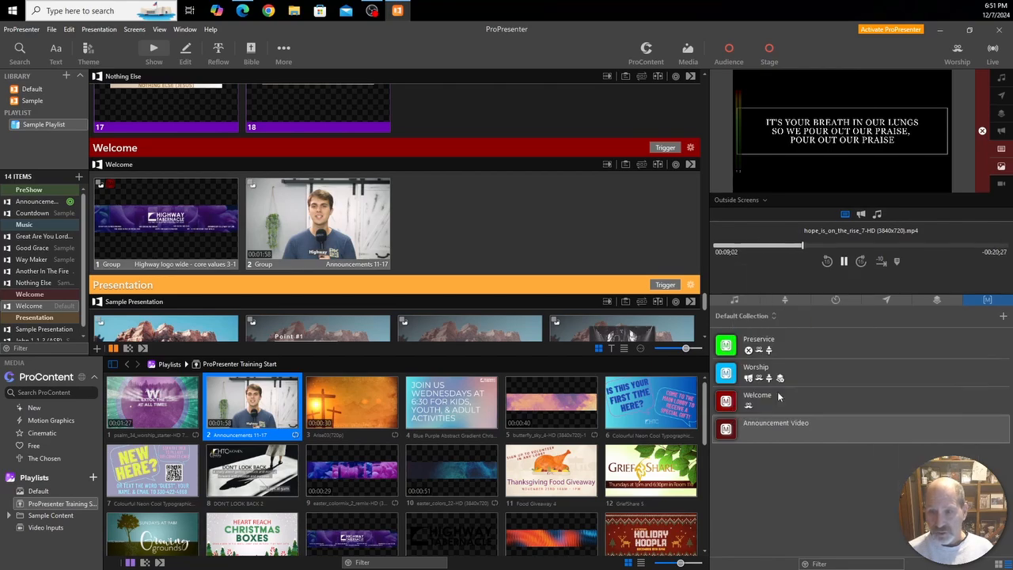
- Add a Stage action setting the Back Screen layout to Video in the Announcement Video macro, and attach the macro to the Announcements 11-17 slide
right_click(765, 433)
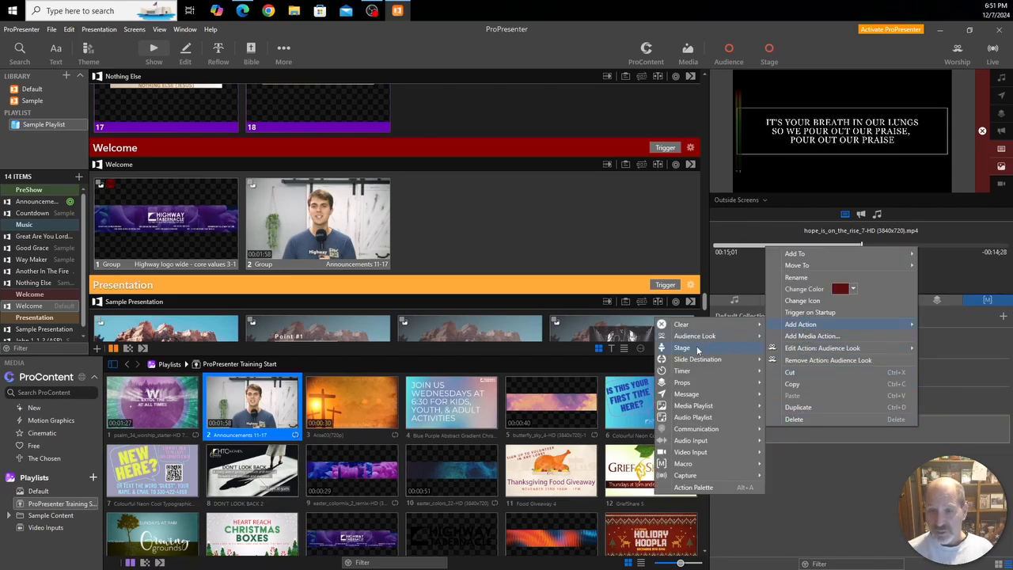
click(687, 351)
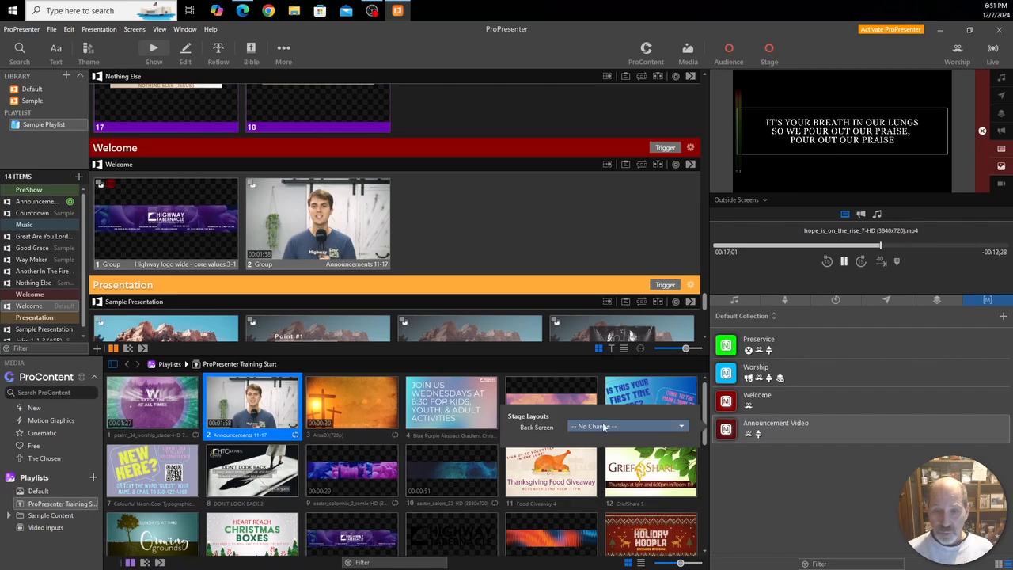
click(604, 427)
click(602, 463)
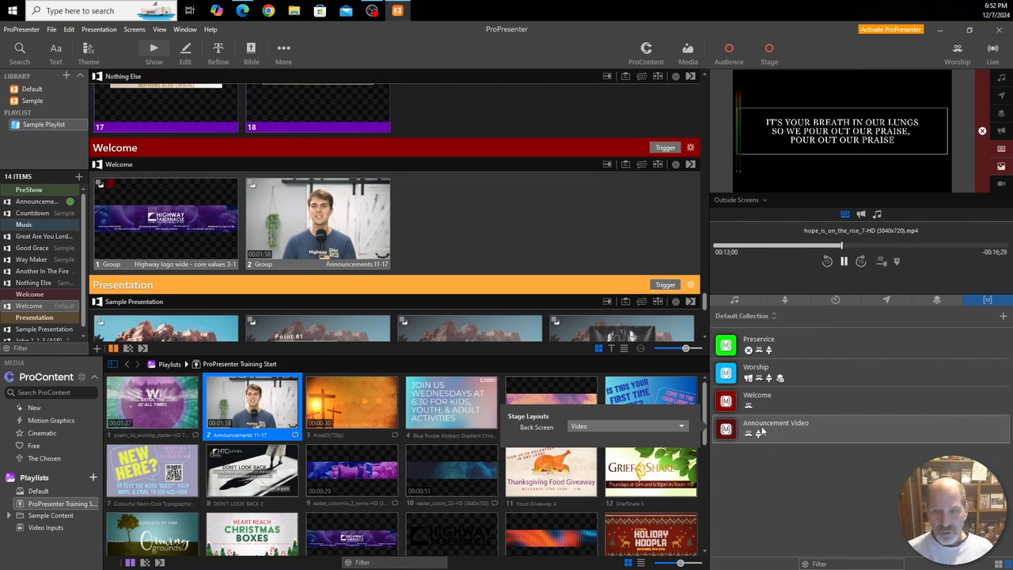
drag(762, 431, 332, 162)
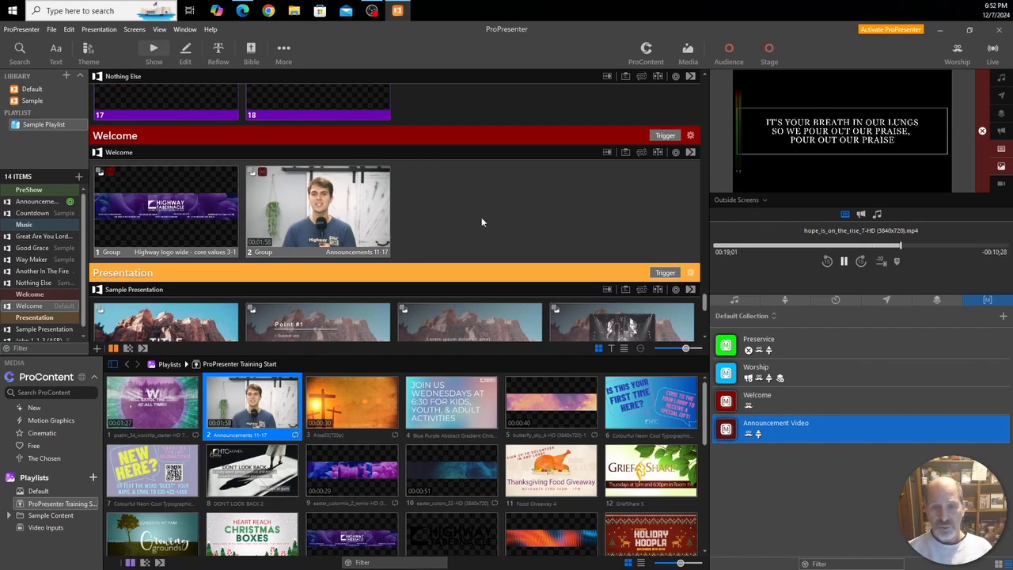
scroll(481, 221, up, 3)
scroll(481, 220, up, 5)
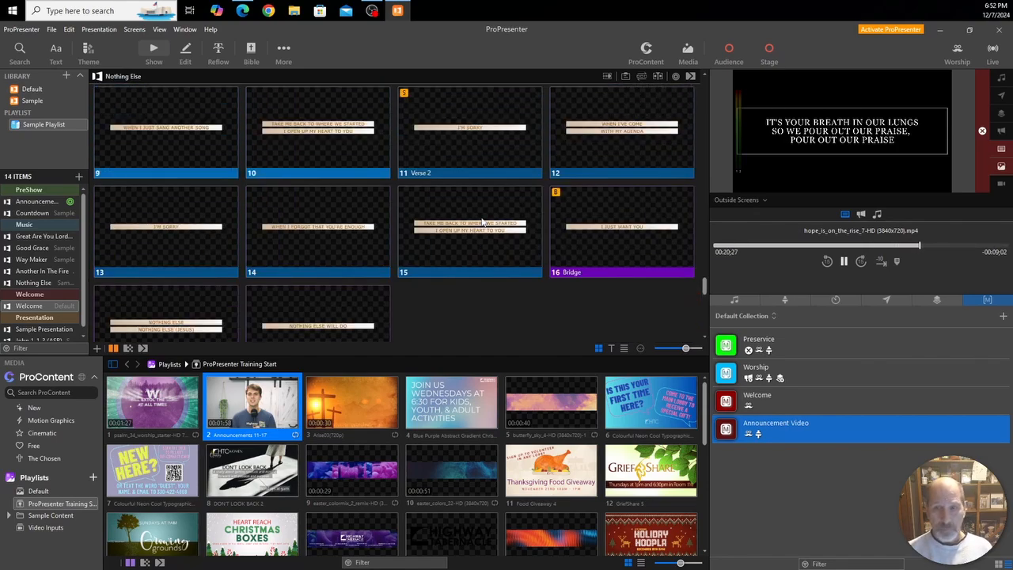
scroll(485, 224, down, 2)
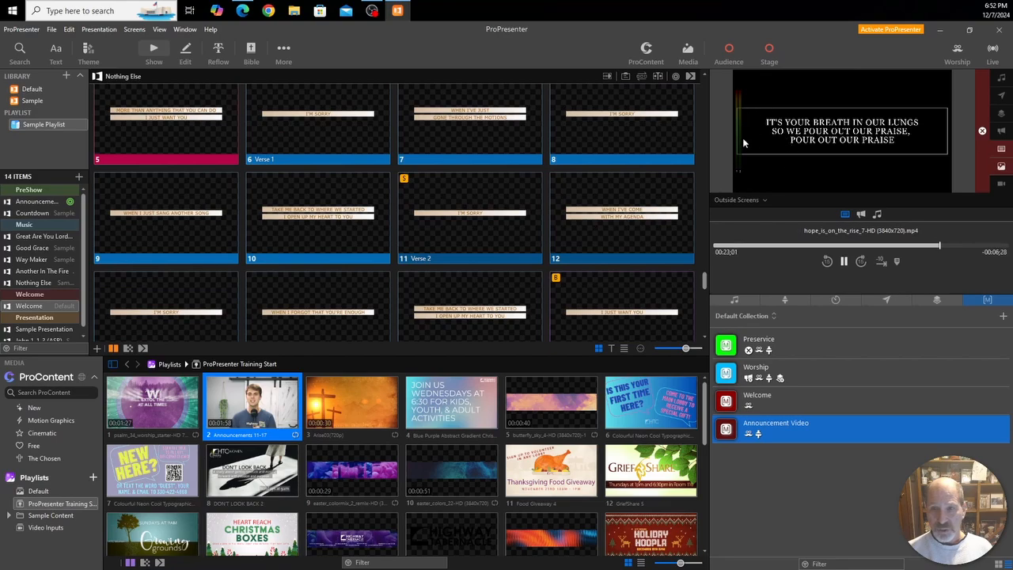
scroll(589, 227, down, 5)
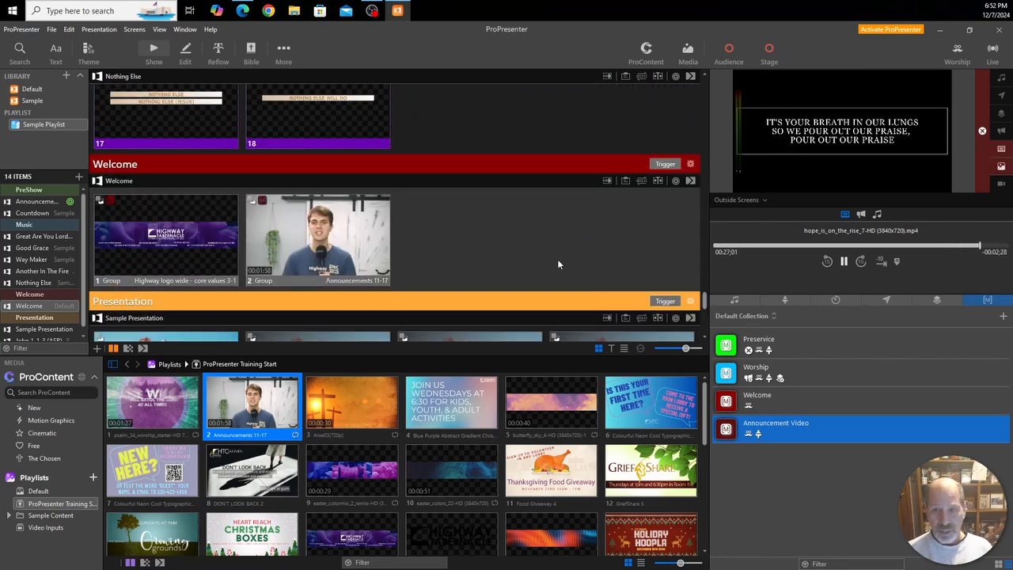
- Trigger the Highway logo slide and preview its output on the Livestream/Lobby, Wide Screen, Center Screen and Back Screen
click(156, 236)
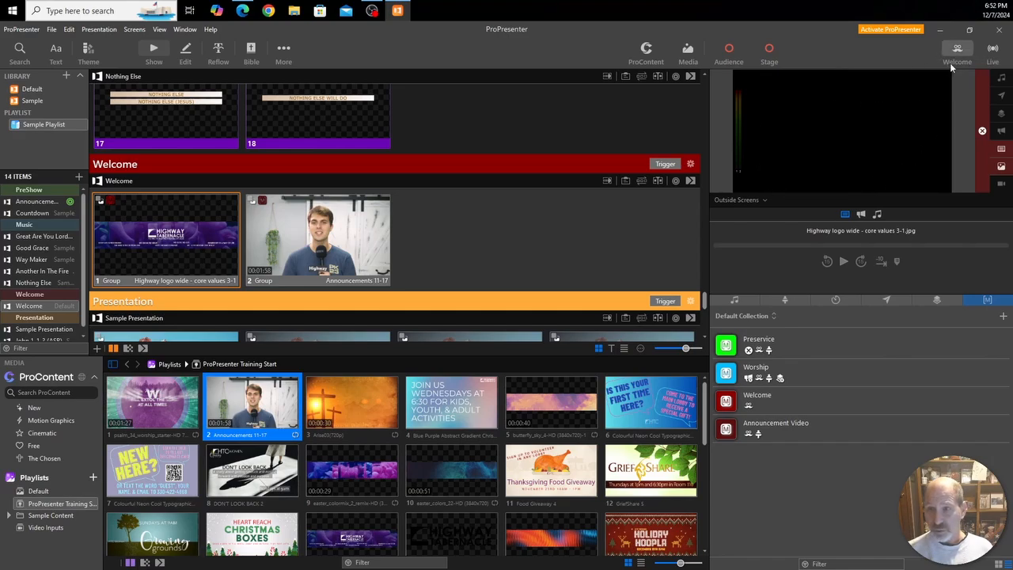
click(757, 200)
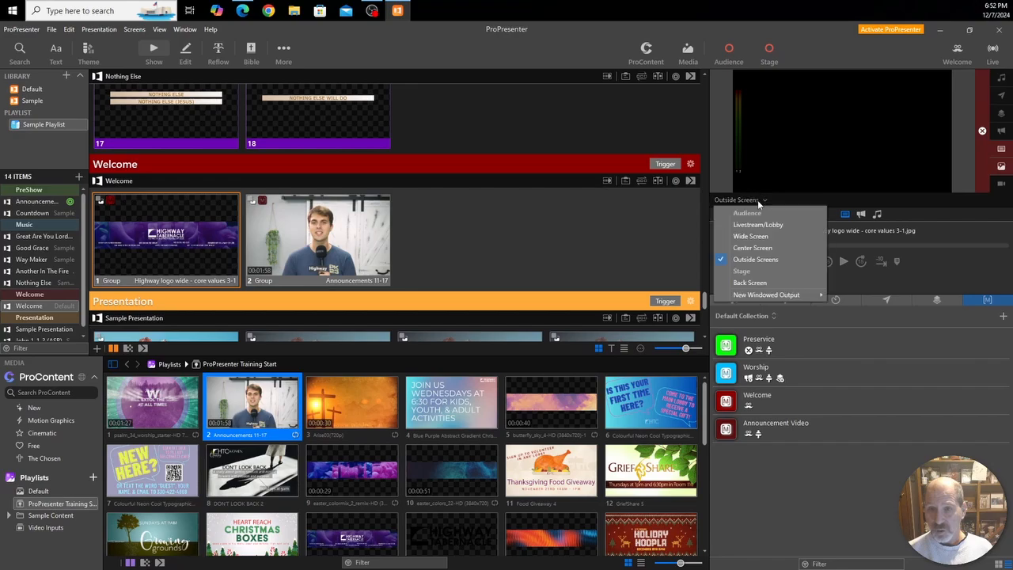
click(752, 225)
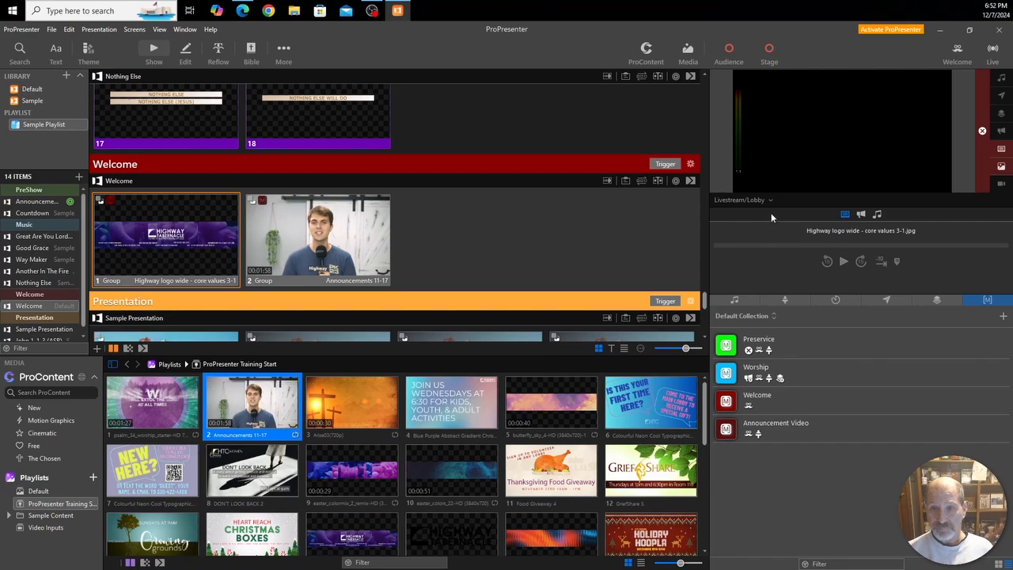
click(744, 200)
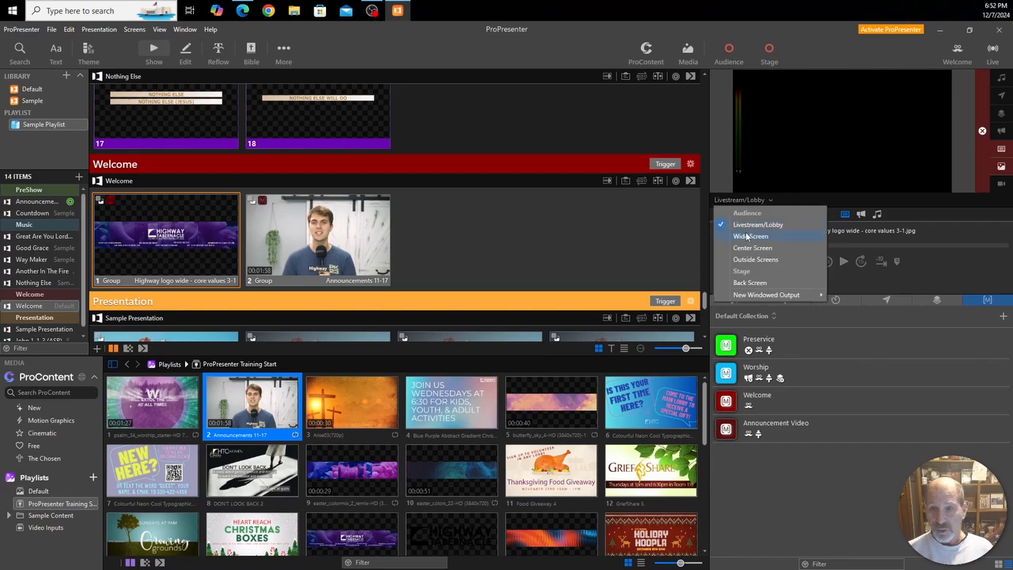
click(745, 236)
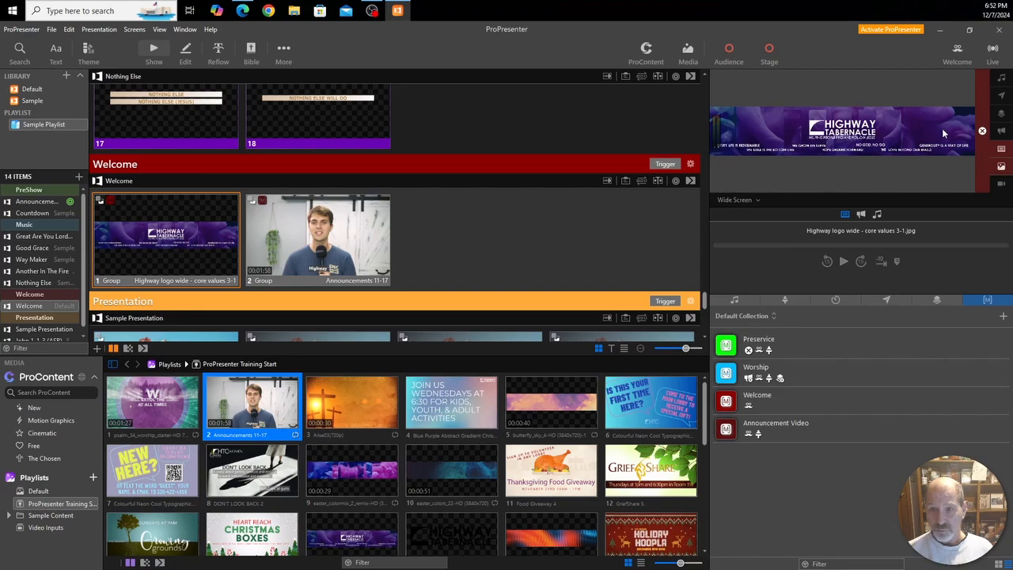
click(741, 199)
click(745, 240)
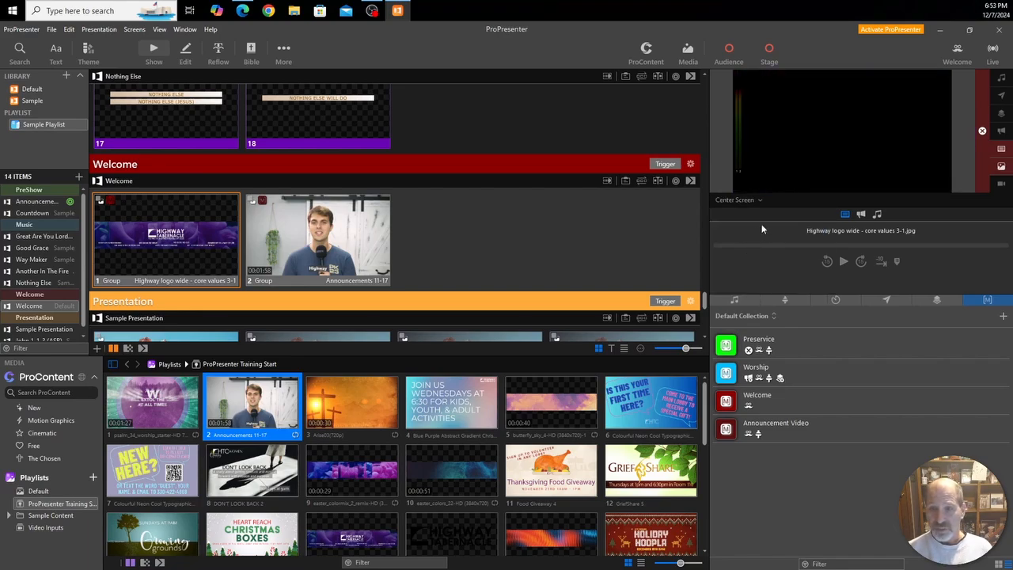
click(739, 203)
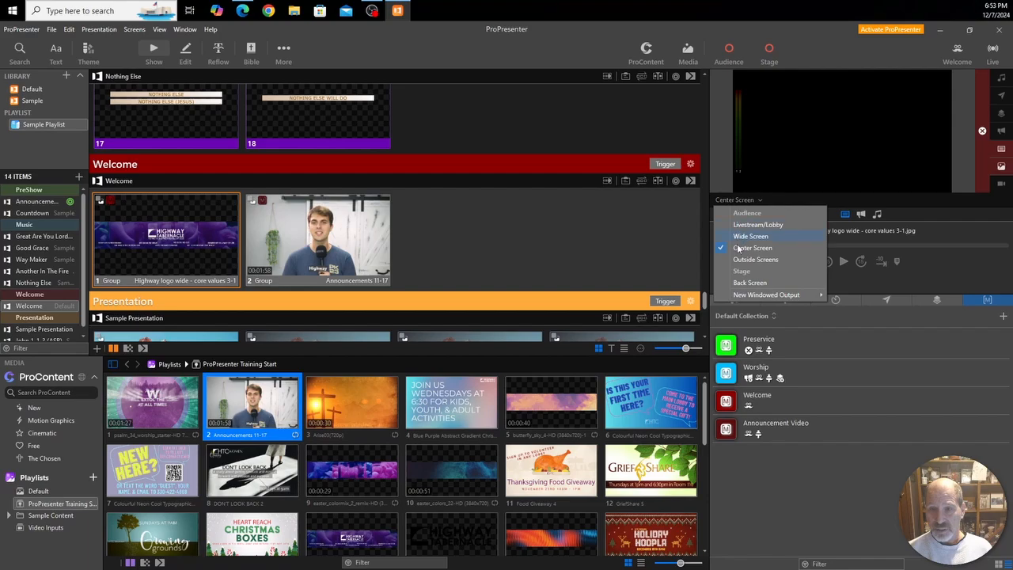
click(741, 283)
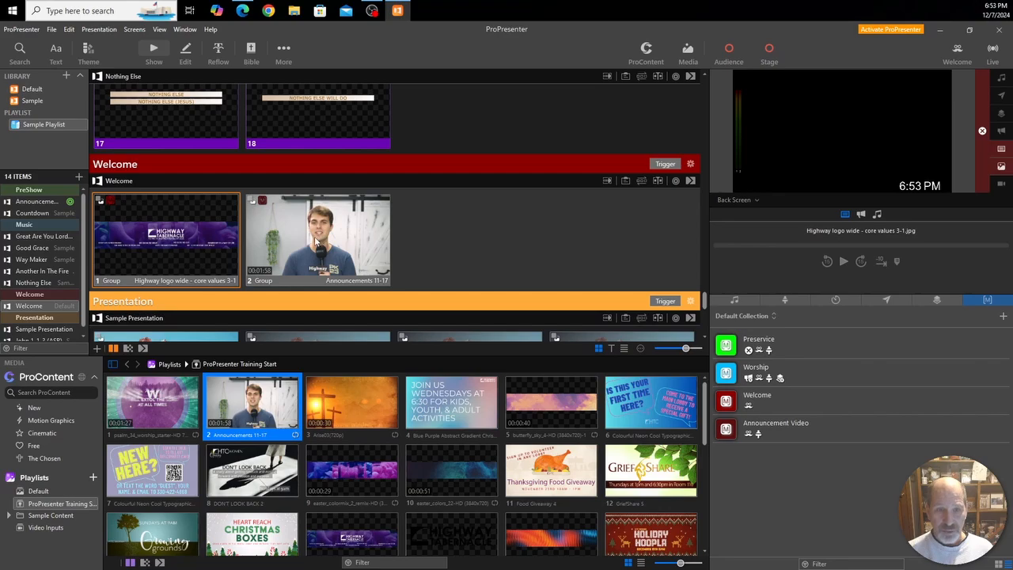
- Trigger the Announcements 11-17 slide, pause its video, and preview the Livestream/Lobby and Wide Screen outputs
click(320, 241)
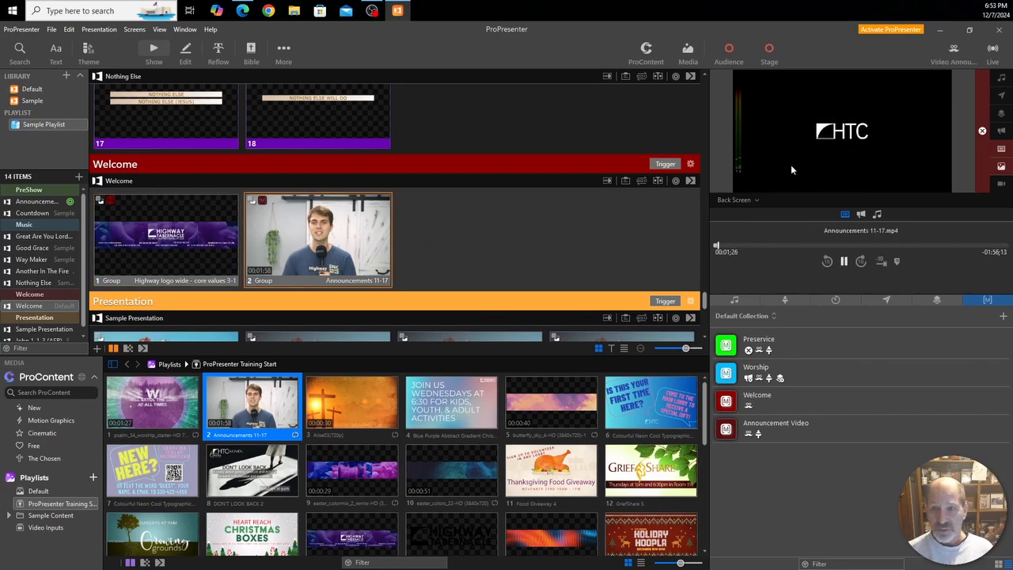
click(844, 261)
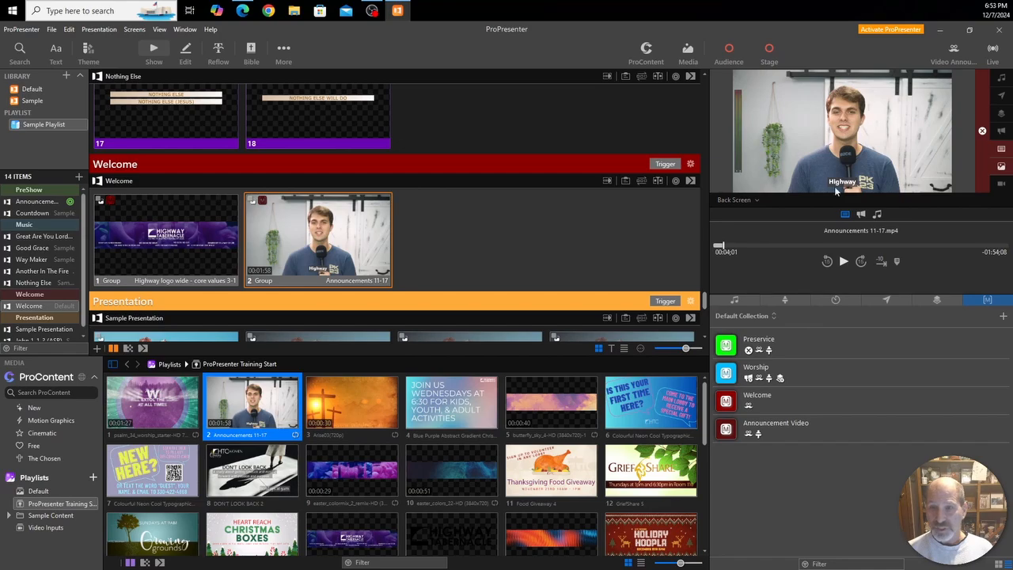
click(742, 202)
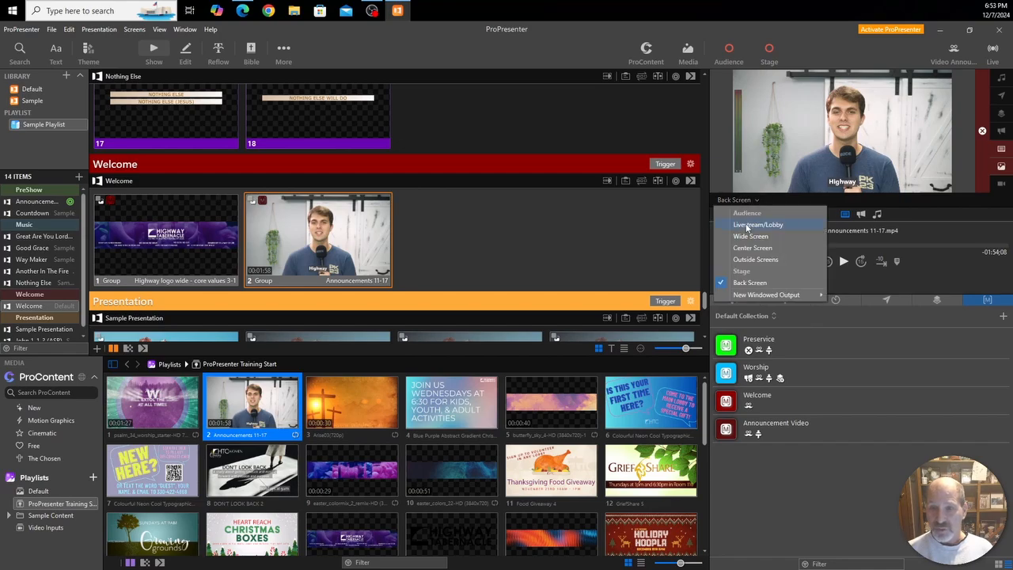
click(746, 224)
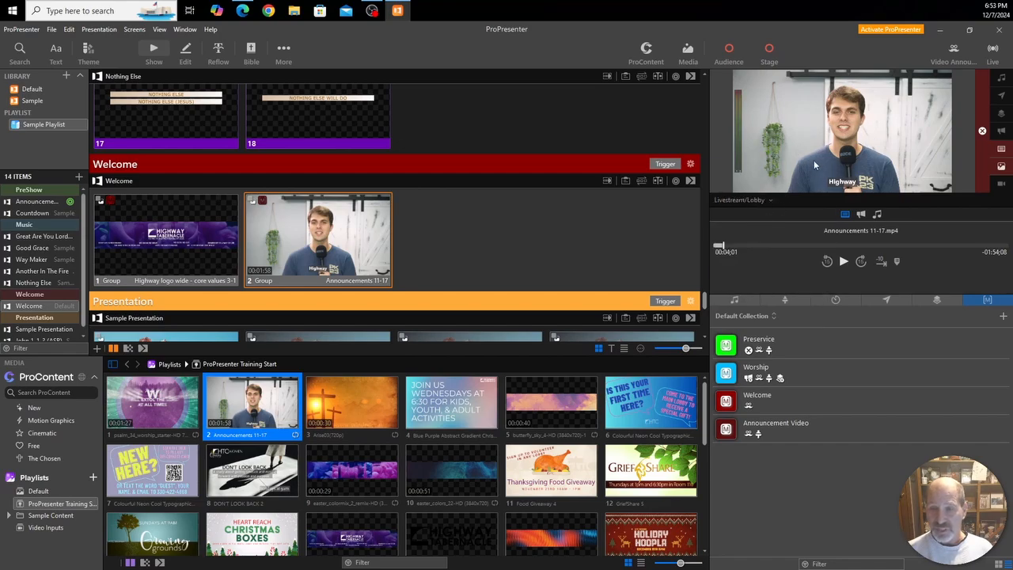
click(745, 202)
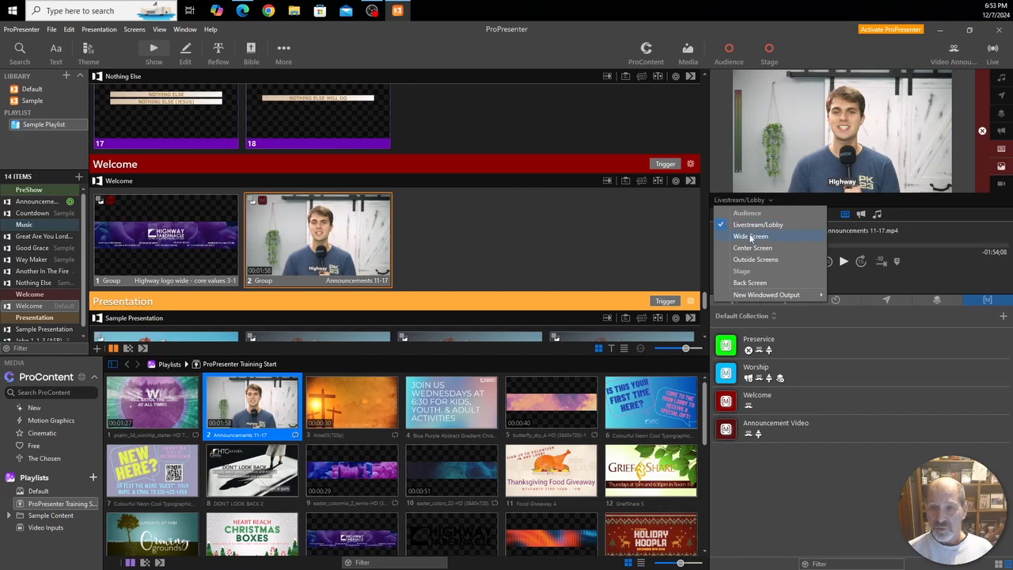
click(747, 235)
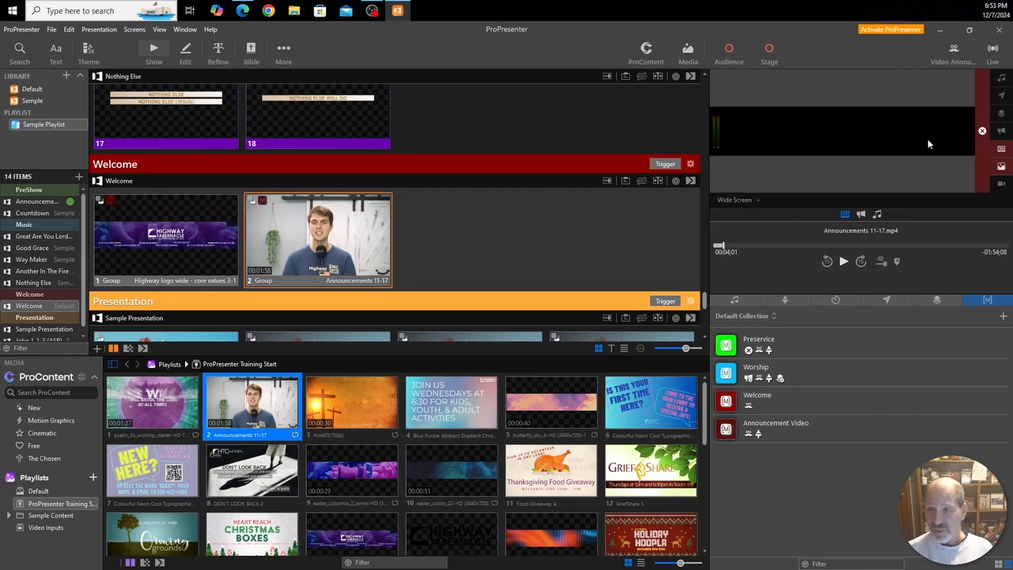
- Preview the Center Screen and Outside Screens outputs while the announcement video is paused
click(740, 201)
click(747, 247)
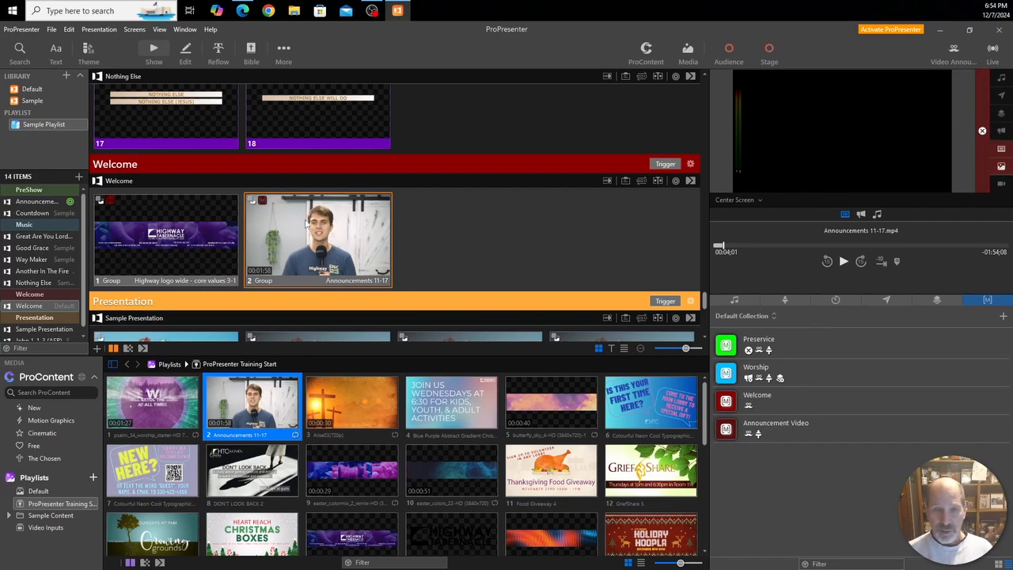
click(734, 199)
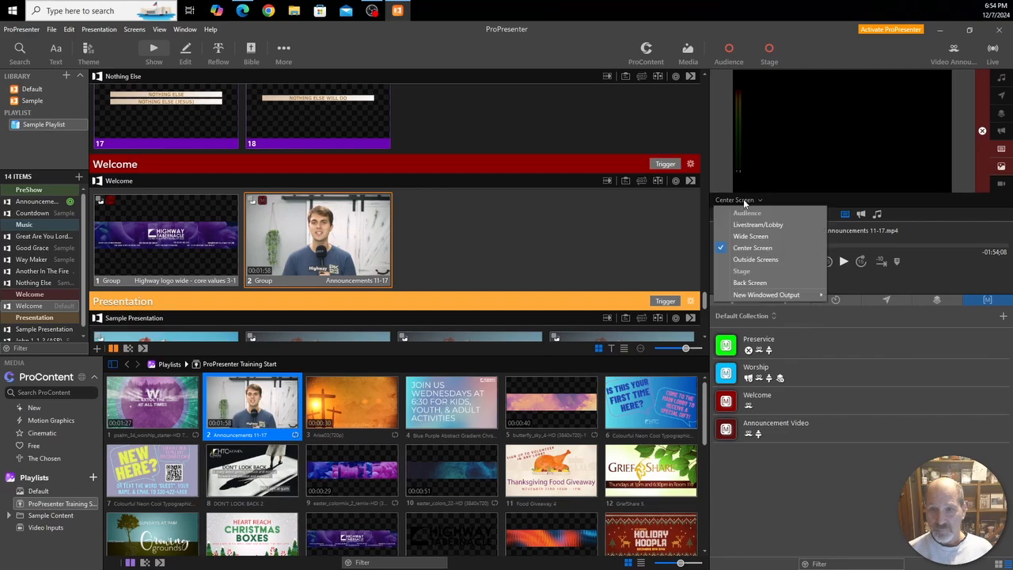
click(741, 260)
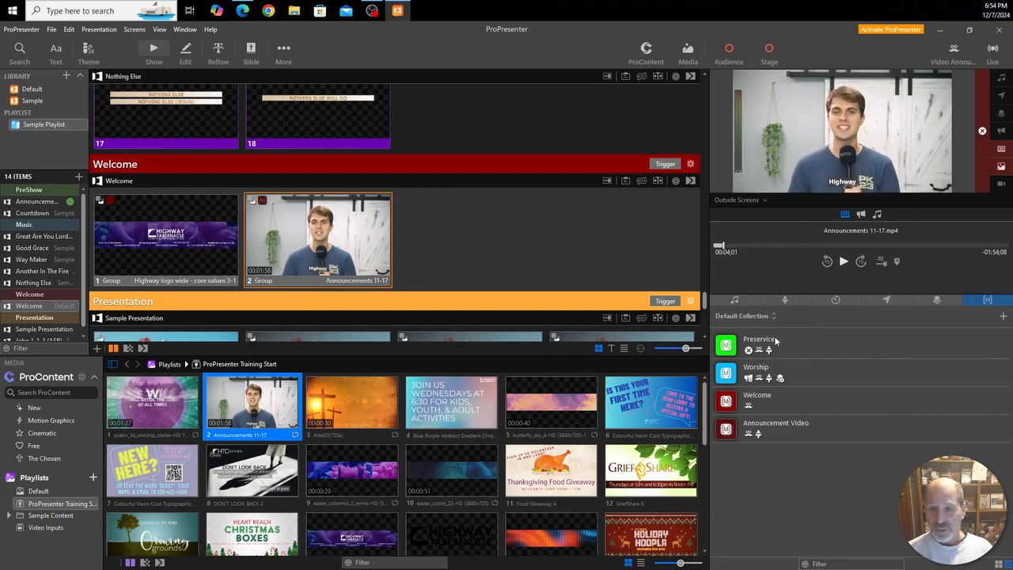
- Attach the Christmas 1 prop to the Announcements 11-17 slide as a trigger action with Auto-Clear at Never
click(936, 300)
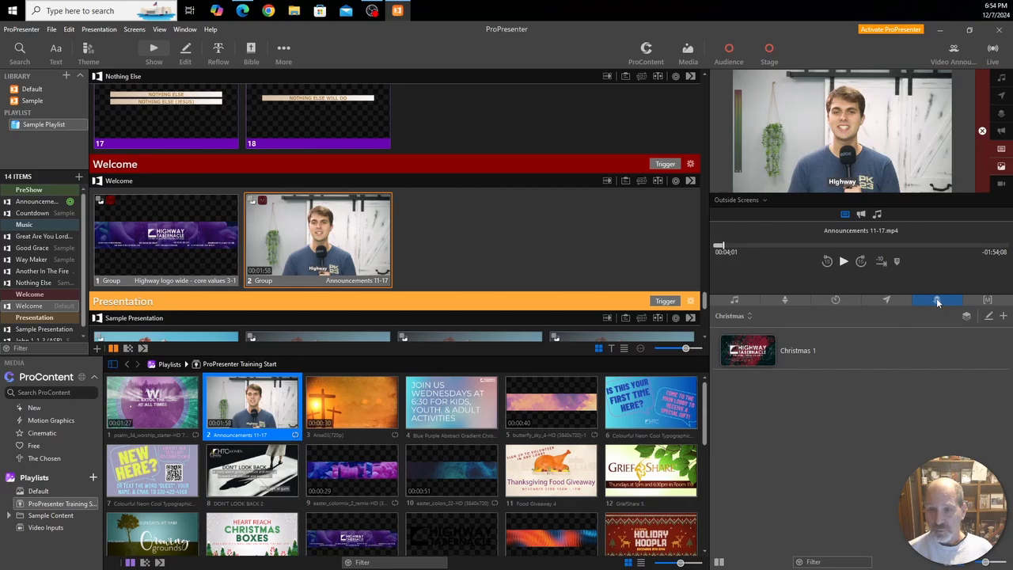
drag(748, 352, 320, 236)
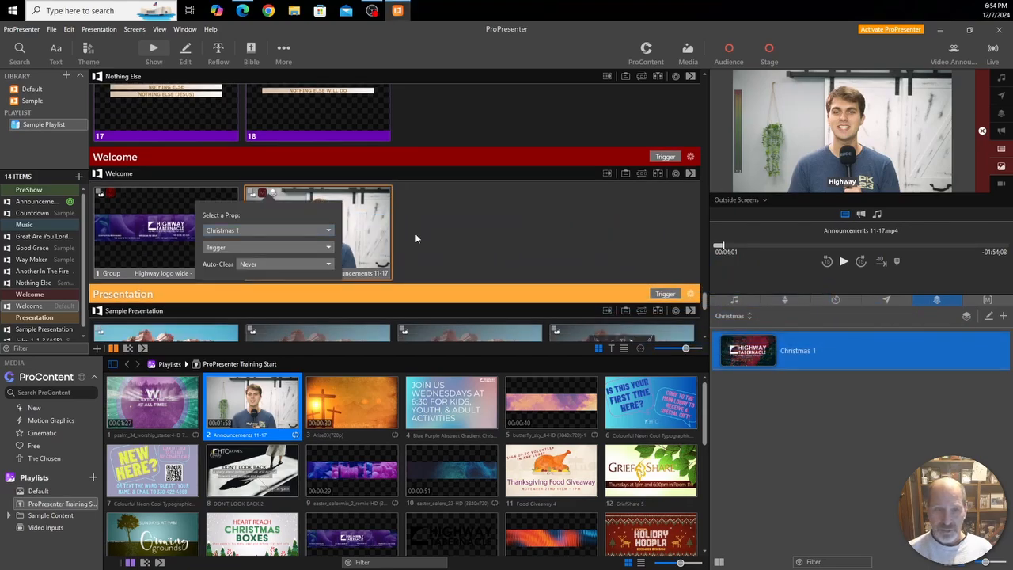
click(493, 231)
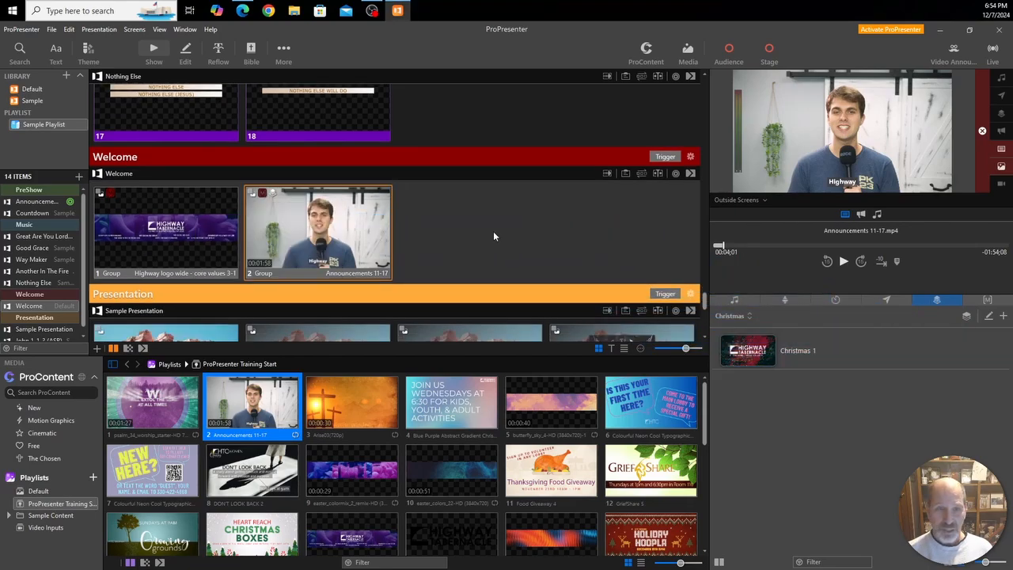
- Retrigger the Announcements 11-17 slide after the Highway logo slide, pause its video, and preview the Center Screen output
click(305, 227)
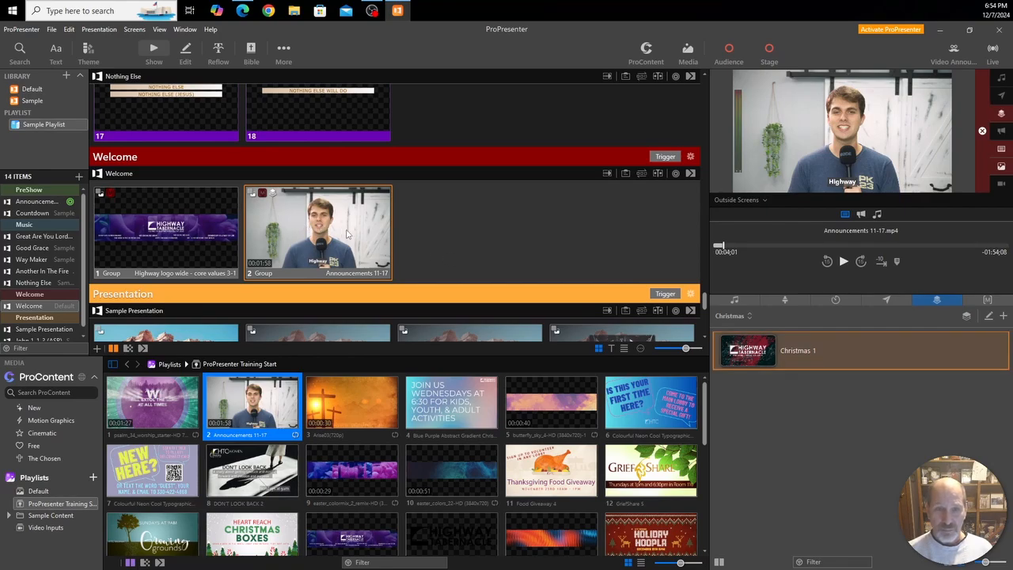
click(194, 233)
click(309, 238)
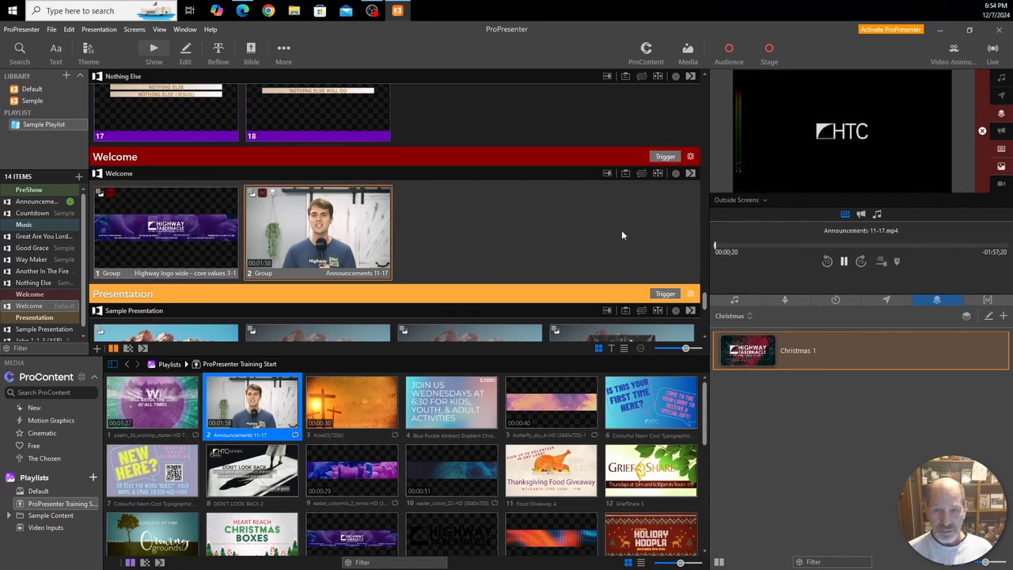
click(844, 262)
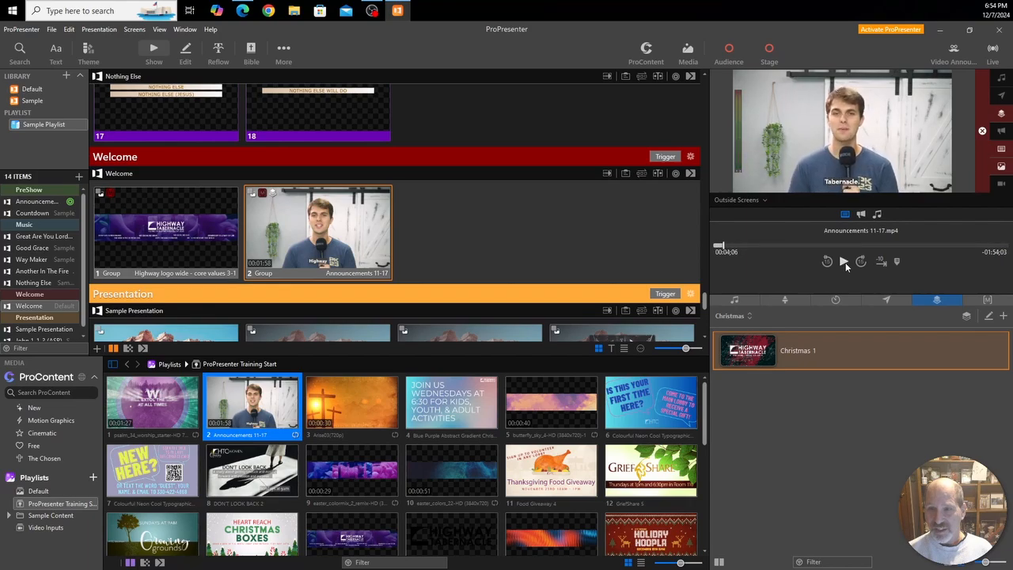
click(844, 264)
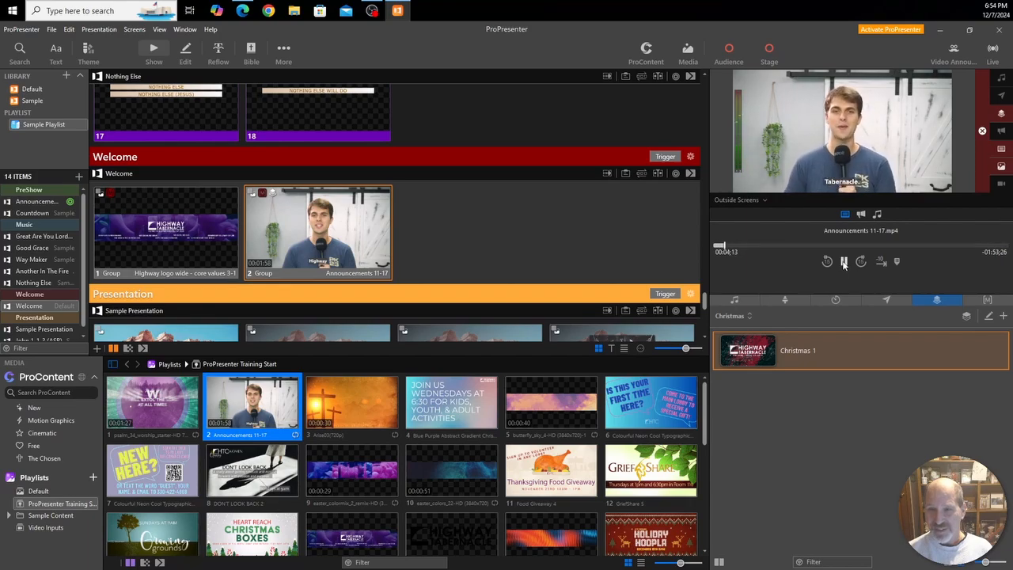
click(843, 264)
click(843, 264)
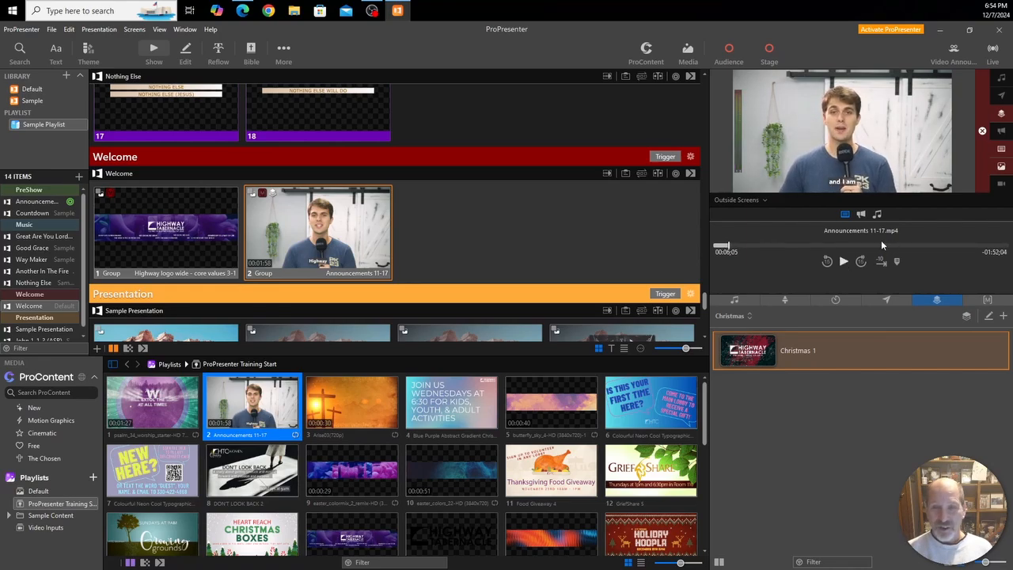
click(748, 201)
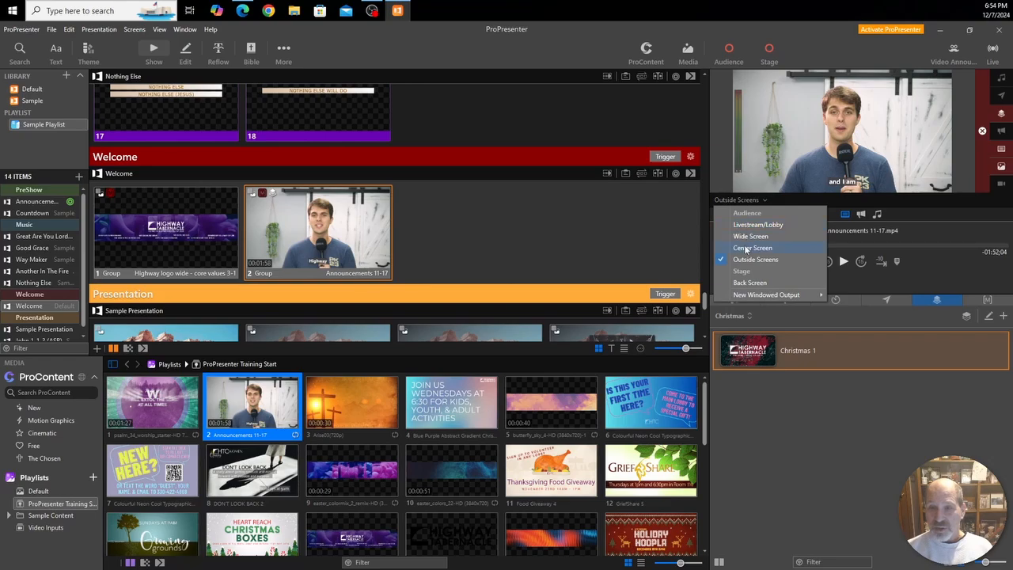
click(750, 247)
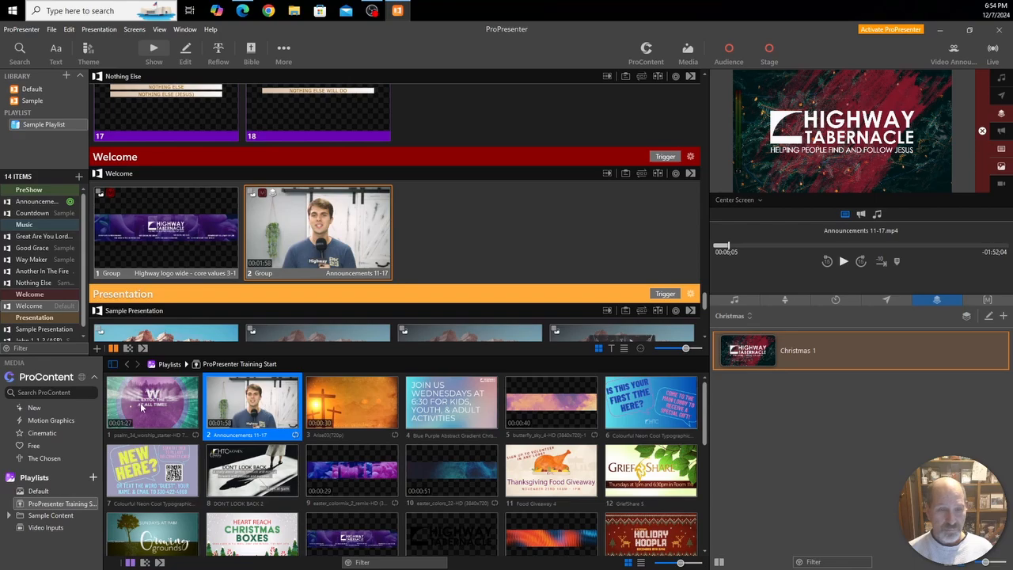
- Hide the media bin, duplicate the Worship look in the looks editor, and move the copy to the end of the presets
click(689, 51)
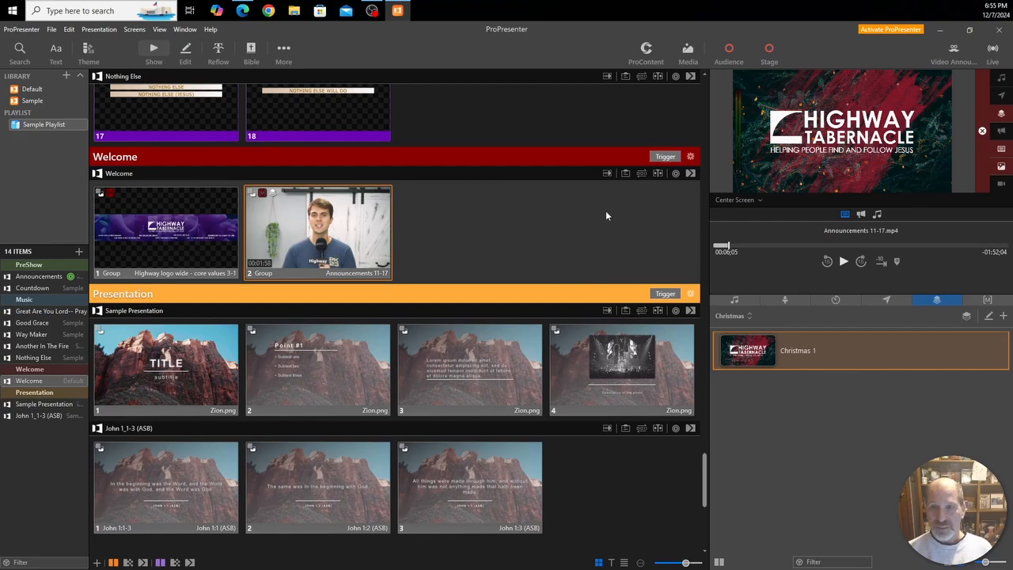
click(959, 51)
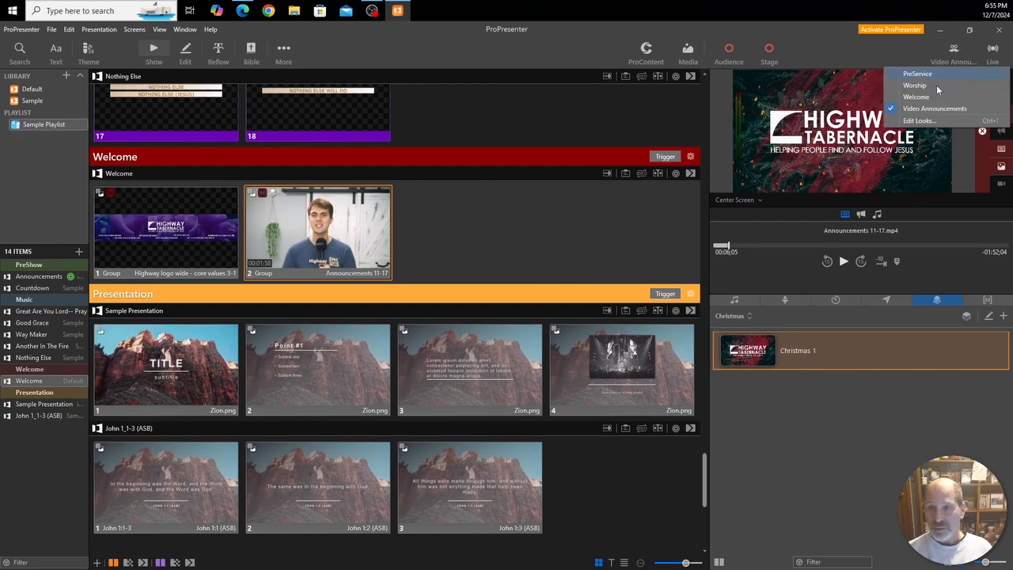
click(920, 120)
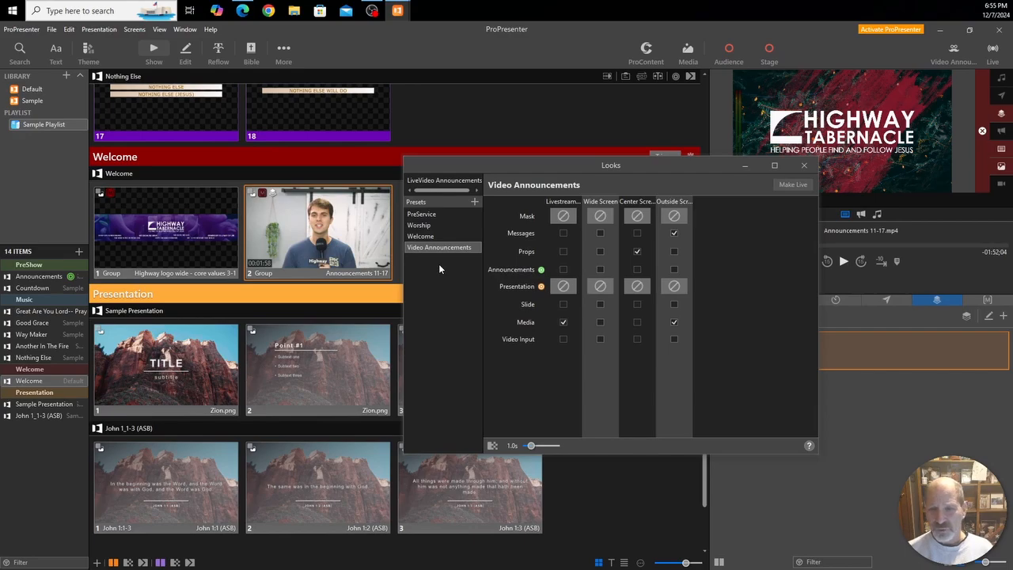
click(417, 226)
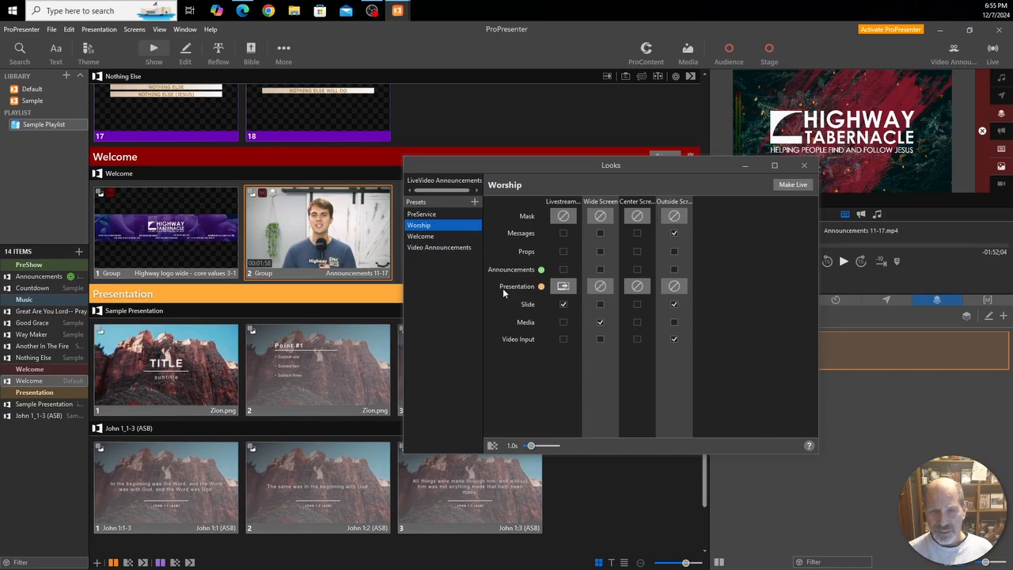
right_click(436, 225)
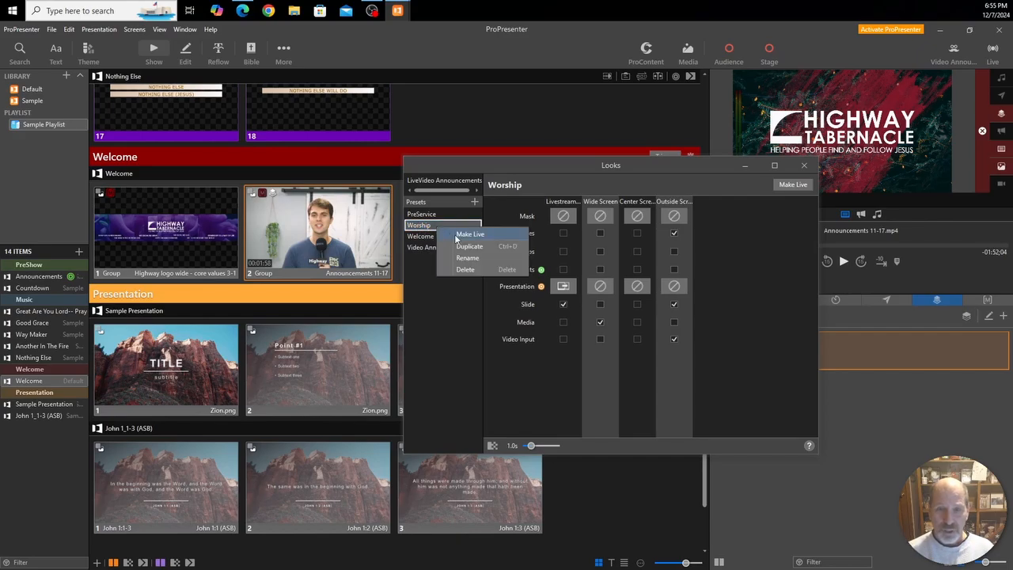
click(462, 248)
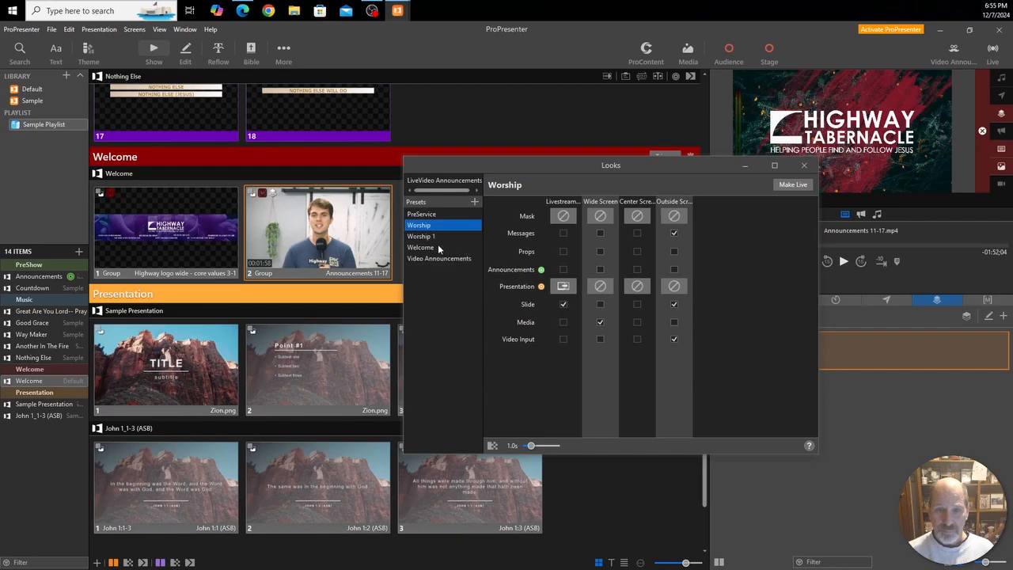
drag(425, 238, 425, 272)
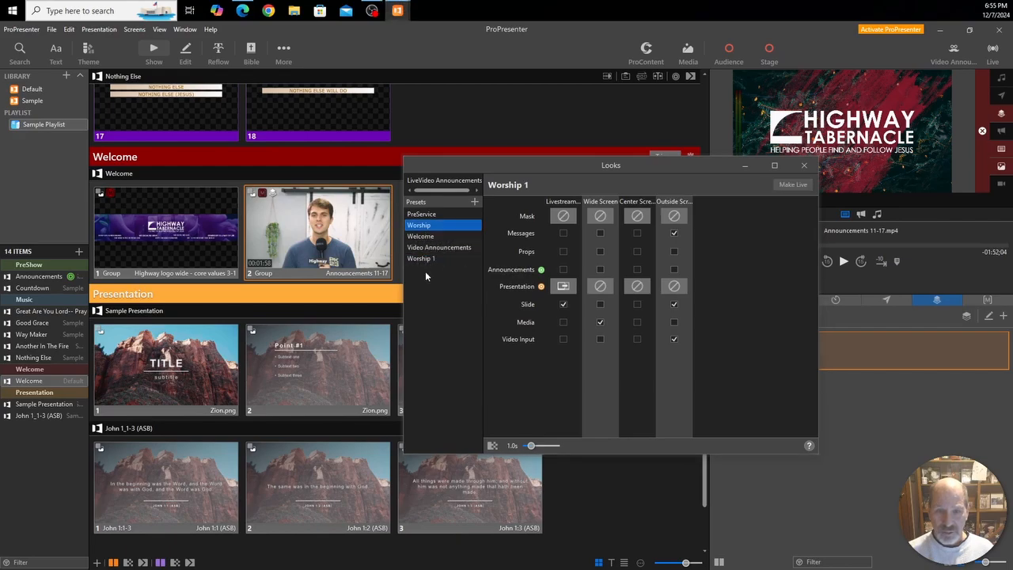
- Rename the duplicated Worship look as Message
right_click(419, 259)
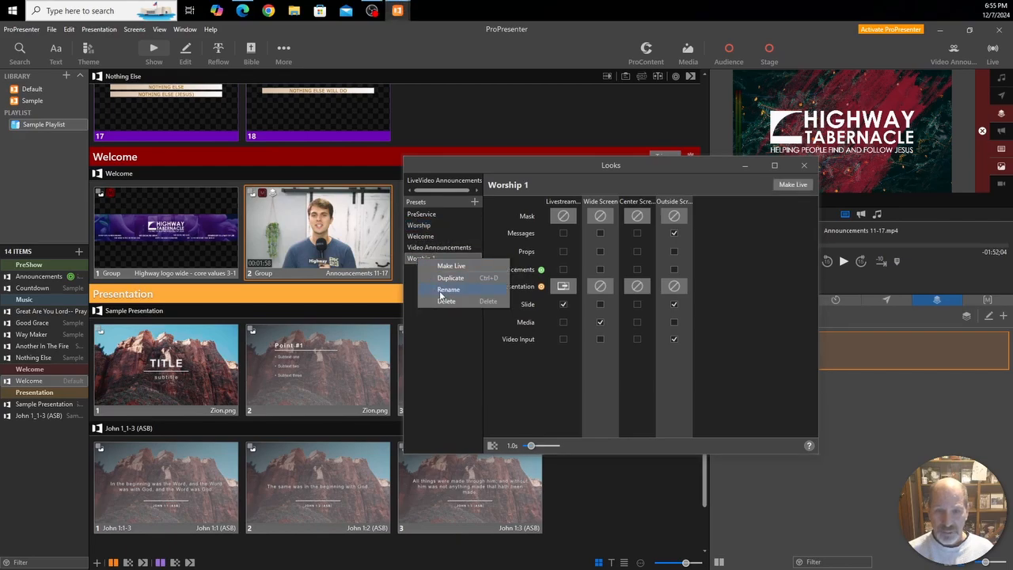
click(435, 293)
text(Message)
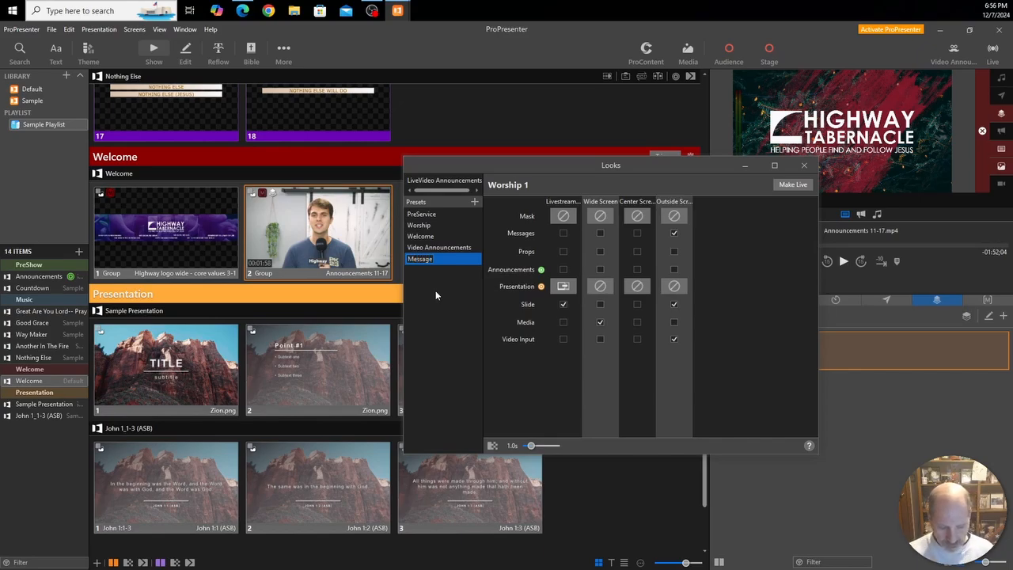
key(Return)
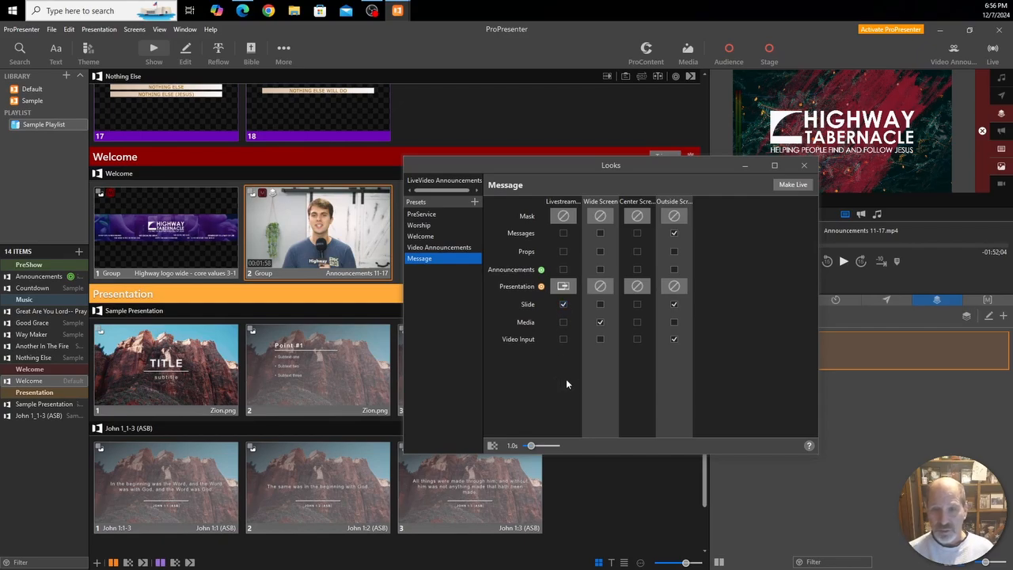
- Review the Message look's slide, media and presentation theme settings for each screen, and close the looks editor
click(600, 322)
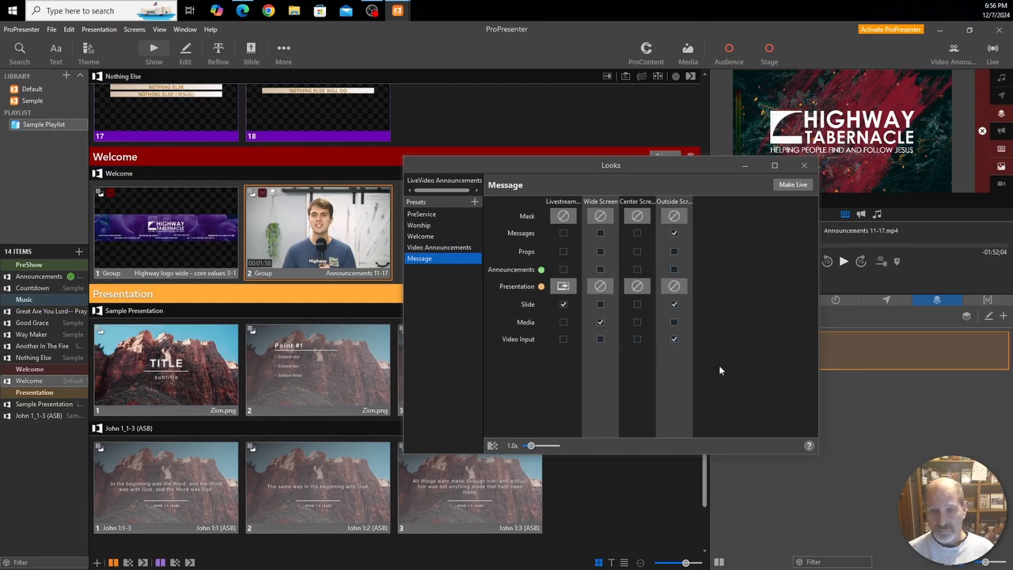
click(560, 286)
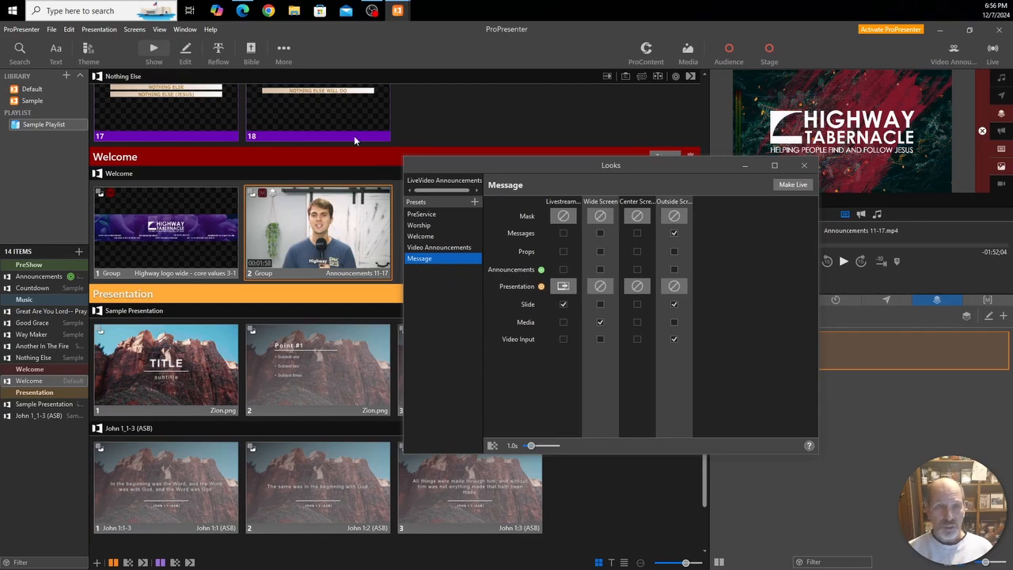
click(283, 47)
click(298, 85)
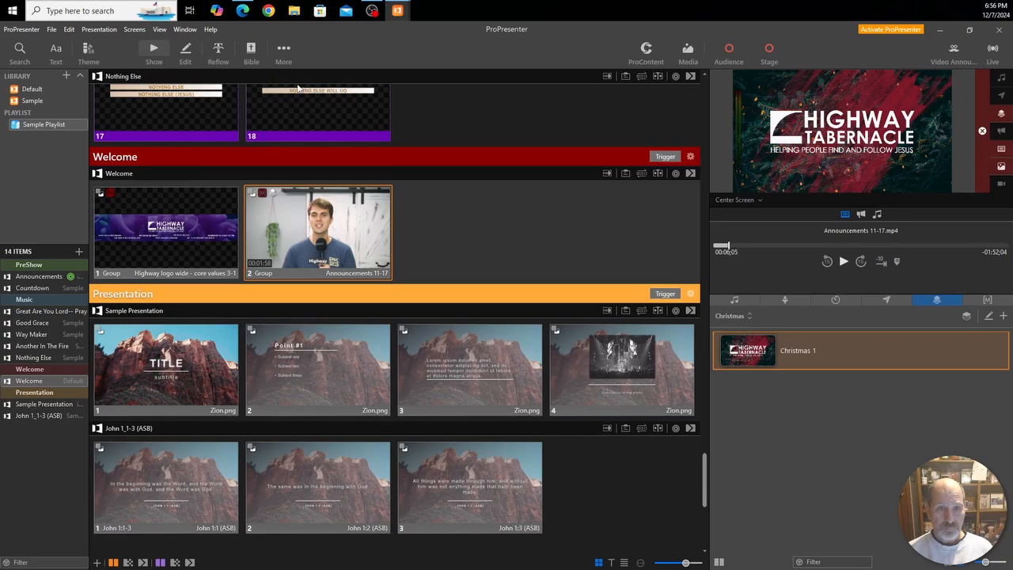
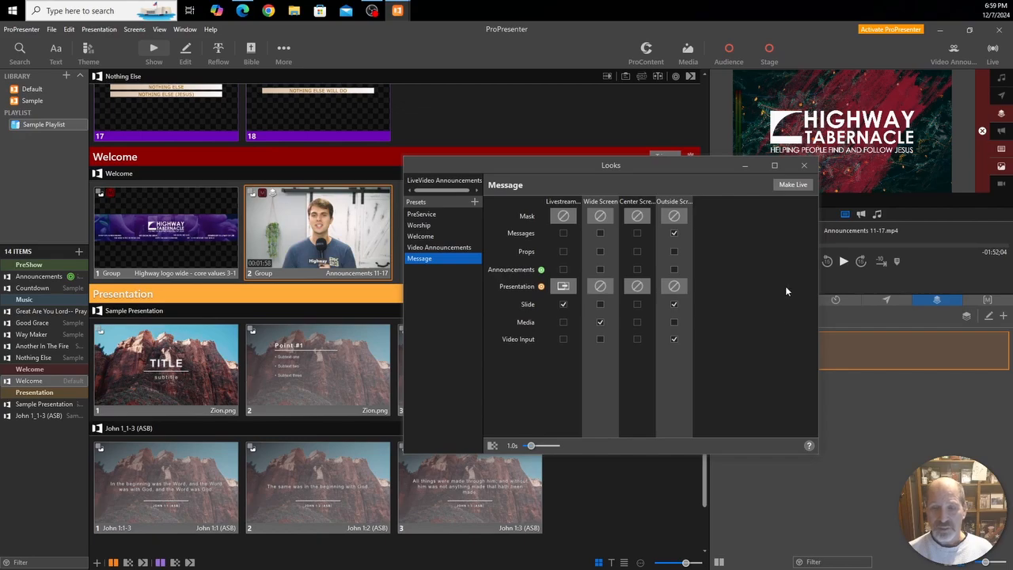
click(803, 164)
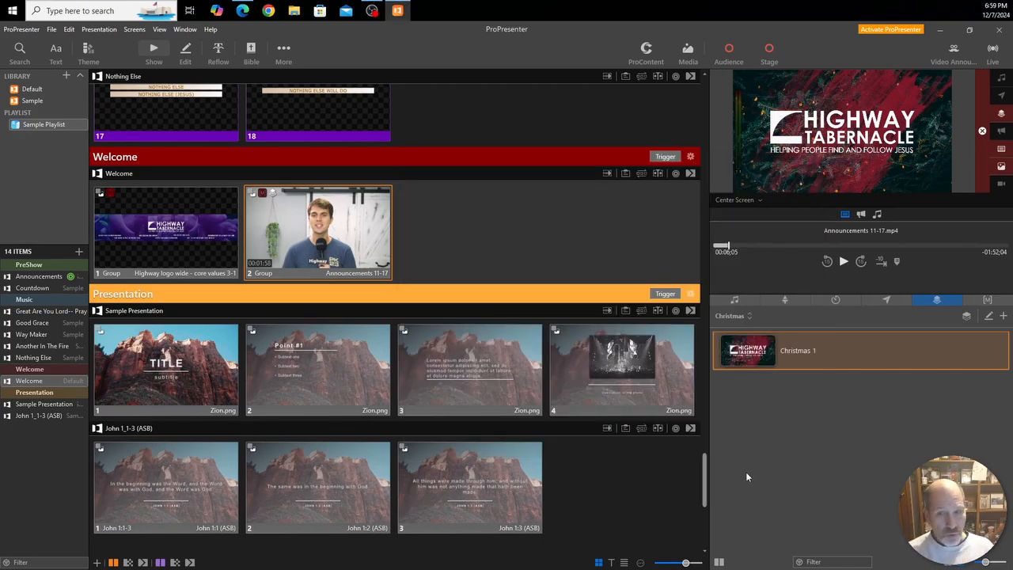
- Insert the When Stay Is Ok copy image from the media bin as a slide after the title slide in Sample Presentation
scroll(583, 481, down, 3)
scroll(584, 486, up, 2)
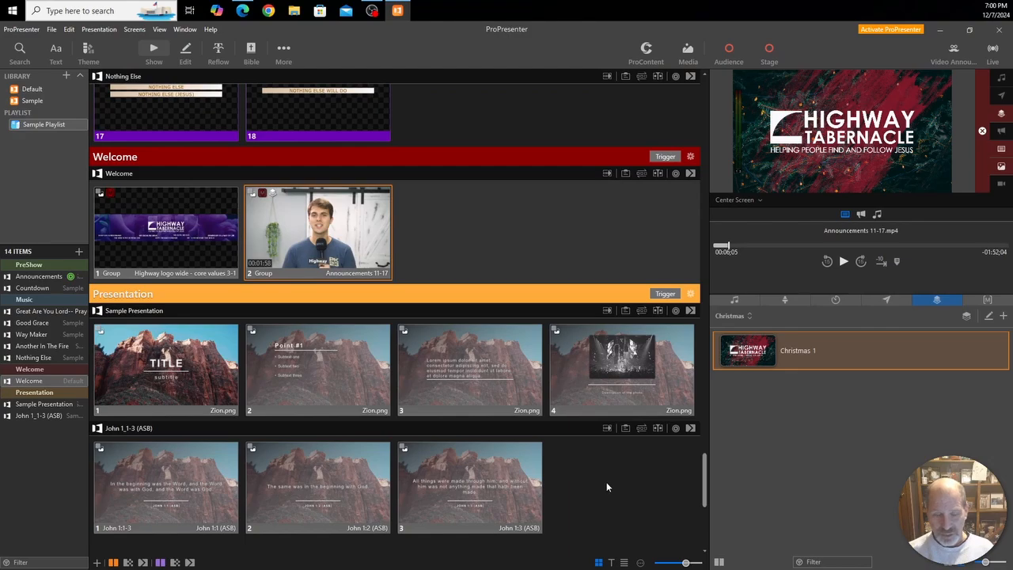
click(687, 50)
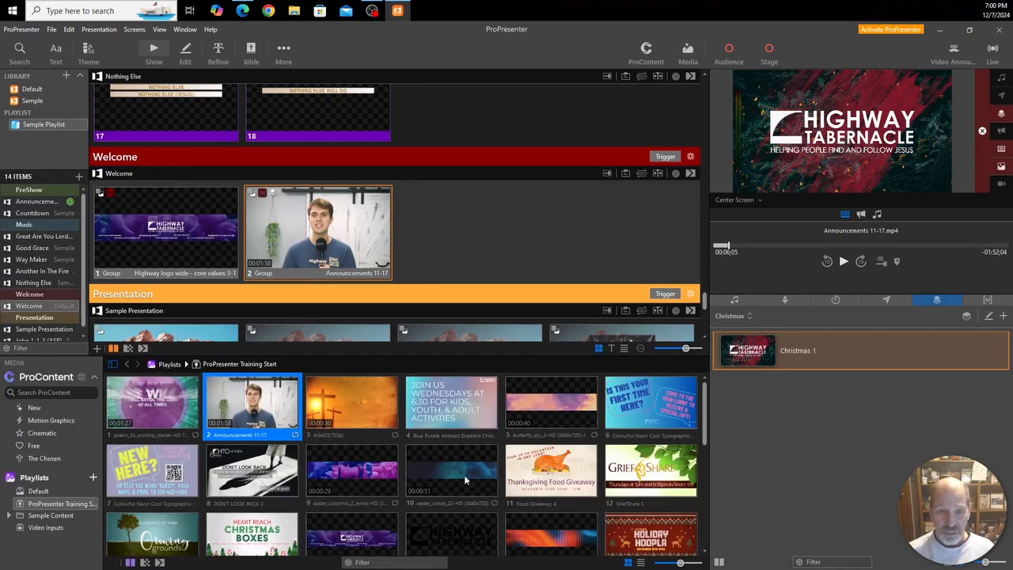
scroll(457, 479, down, 5)
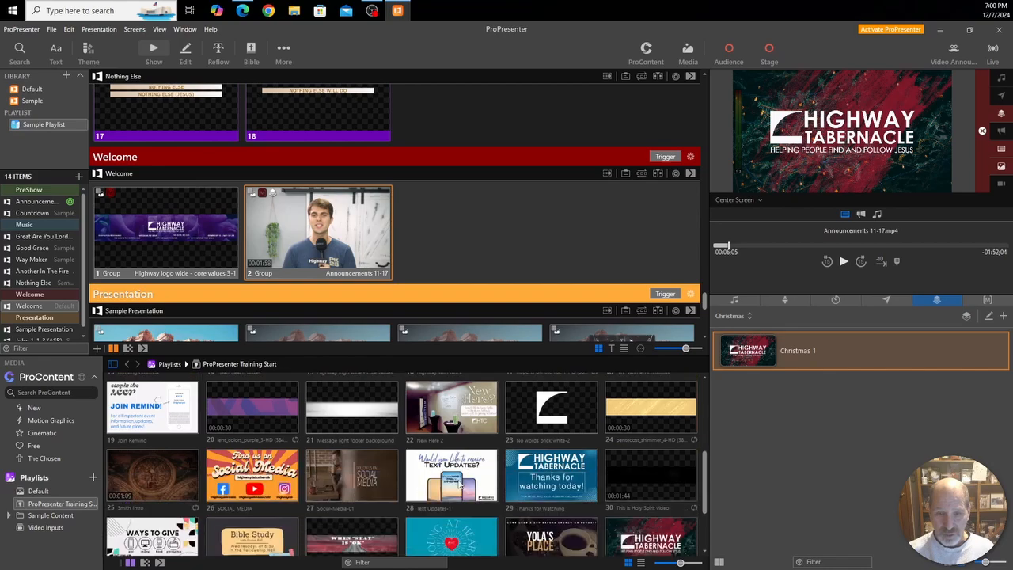
scroll(459, 484, down, 2)
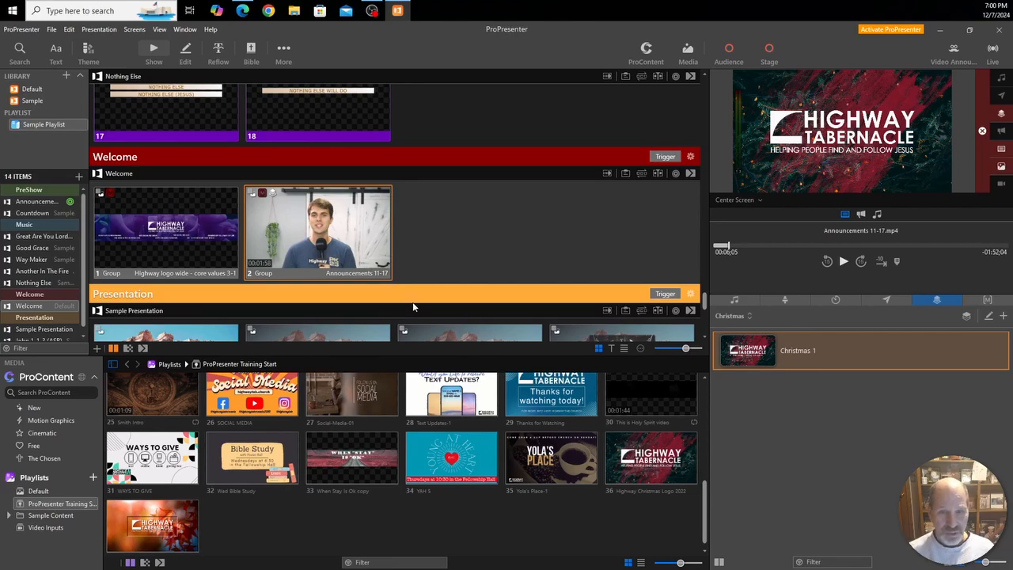
drag(389, 354, 390, 407)
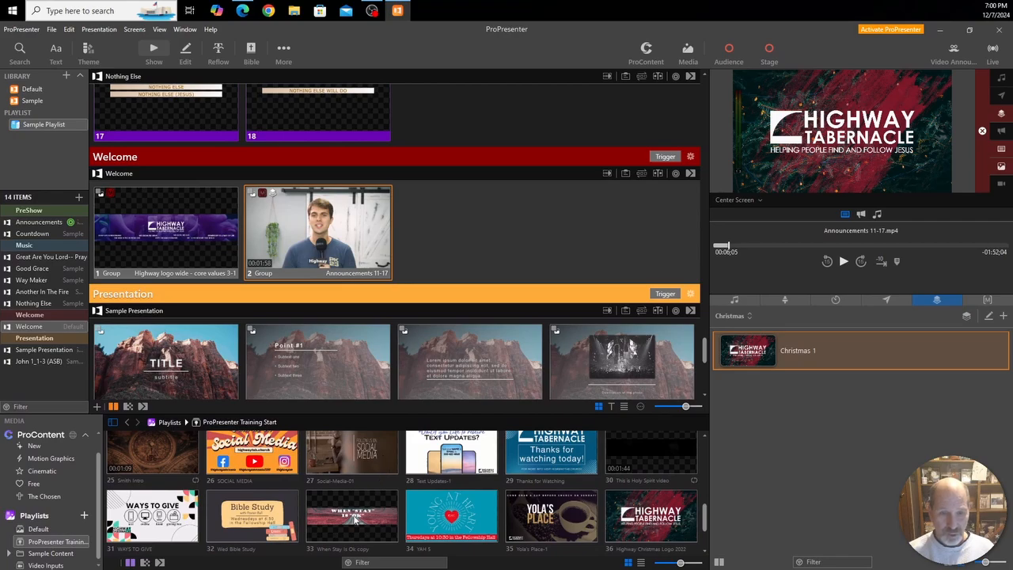
drag(355, 520, 244, 352)
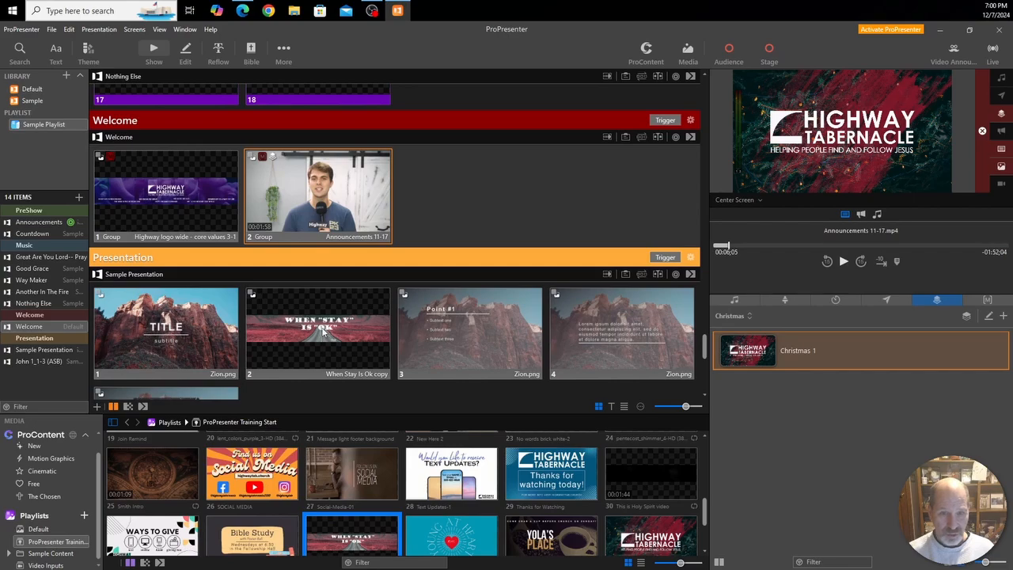
- Delete the title slide from Sample Presentation and remove the Zion.png background from the three remaining text and photo slides
right_click(144, 336)
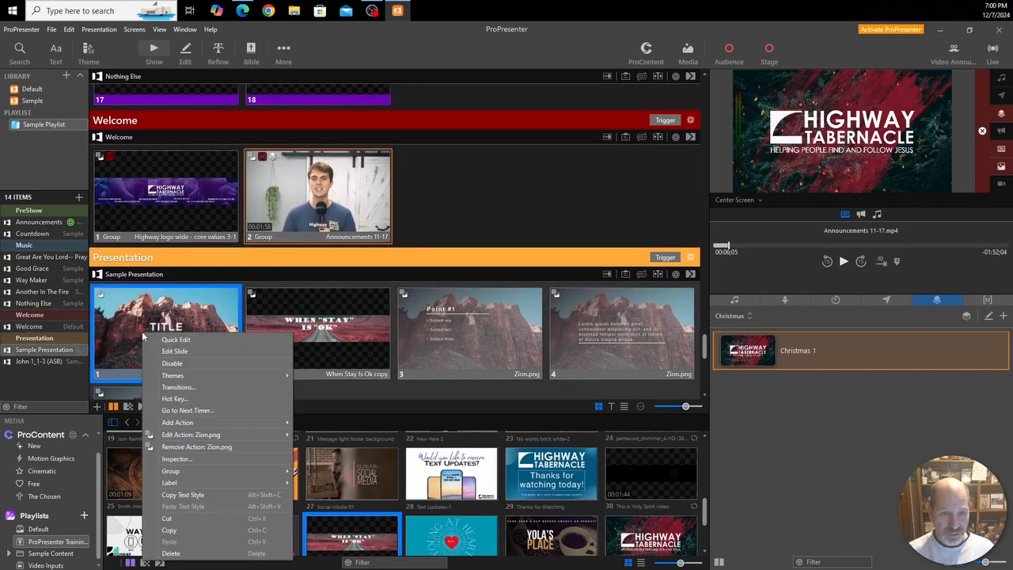
click(183, 553)
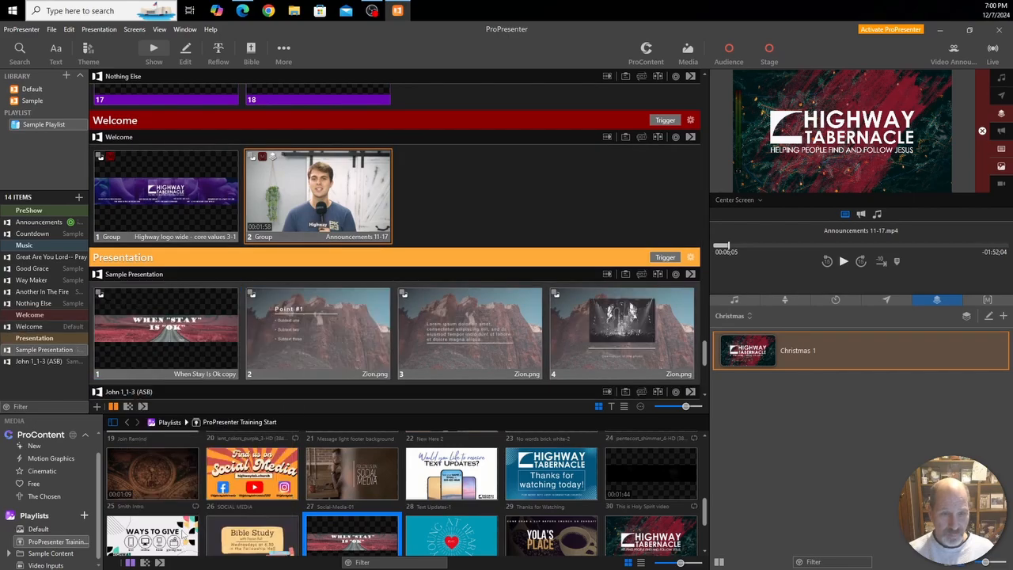
right_click(324, 342)
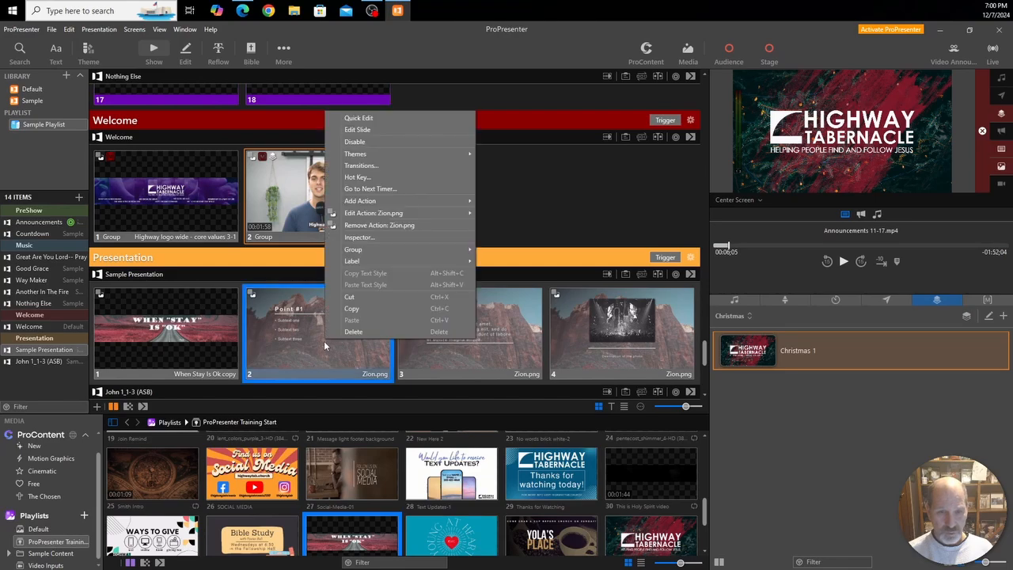
click(411, 227)
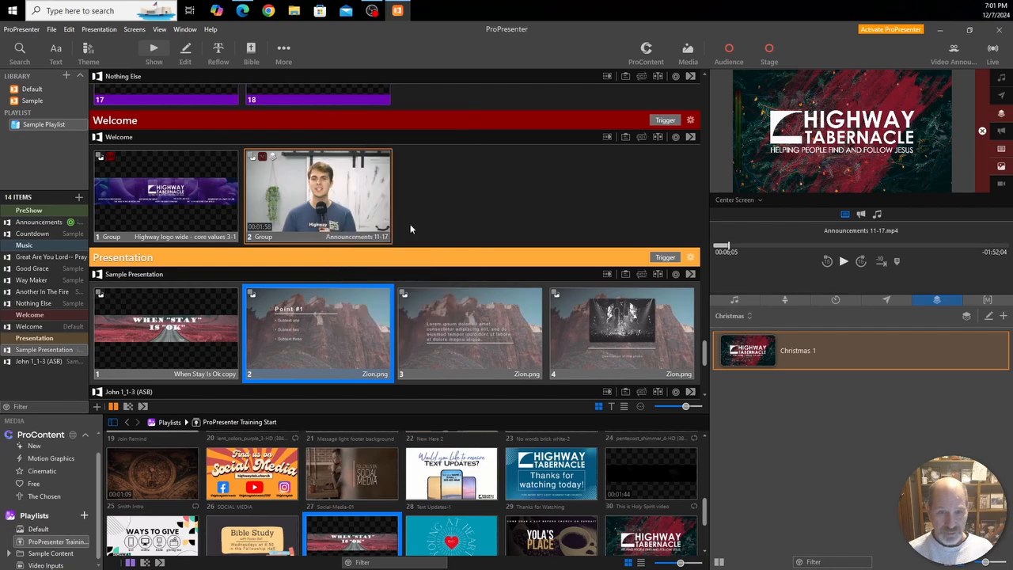
right_click(448, 353)
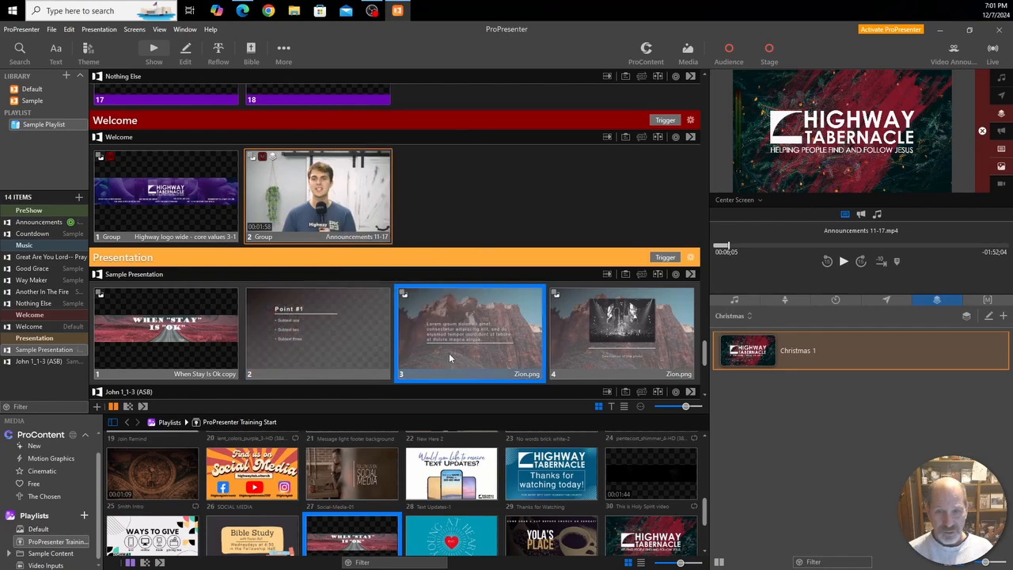
click(478, 240)
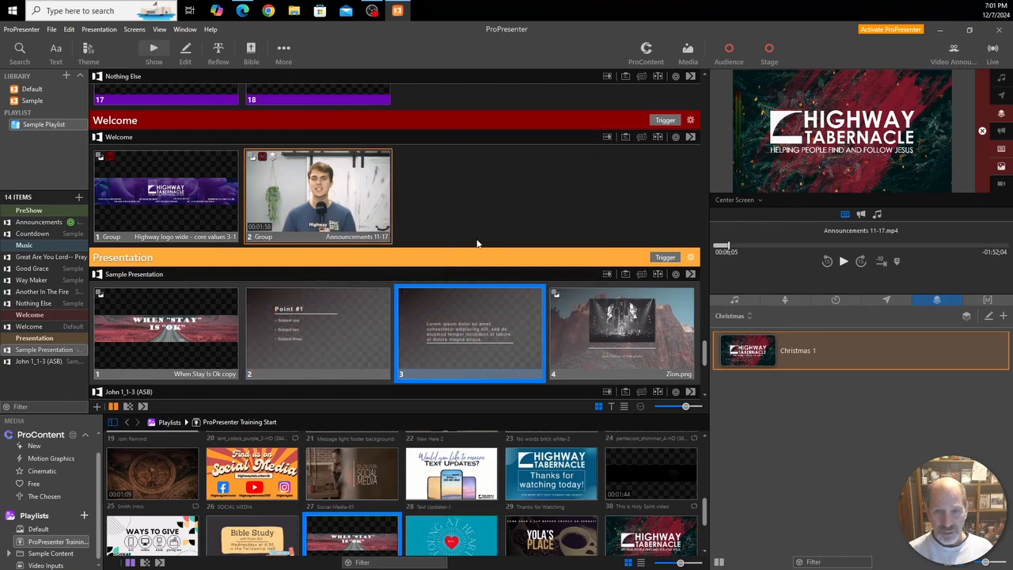
right_click(586, 359)
click(632, 243)
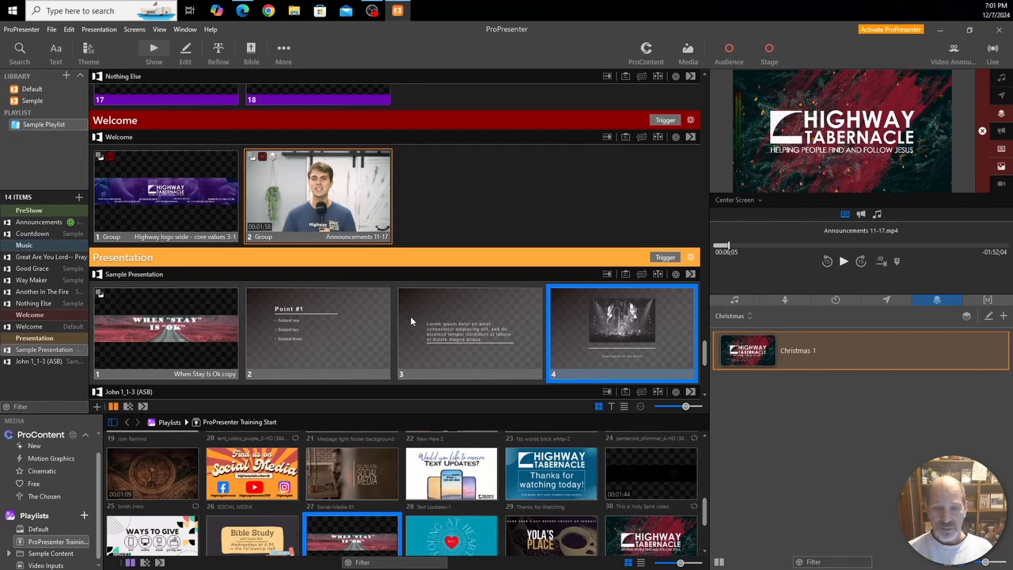
- Send the When Stay Is Ok slide live and create a new macro named Message
click(169, 295)
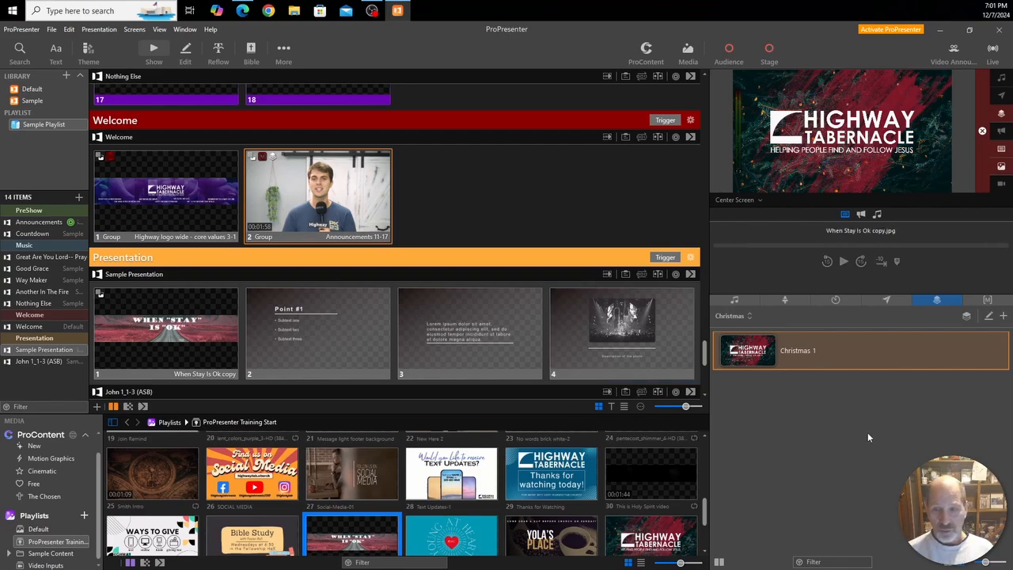
click(986, 299)
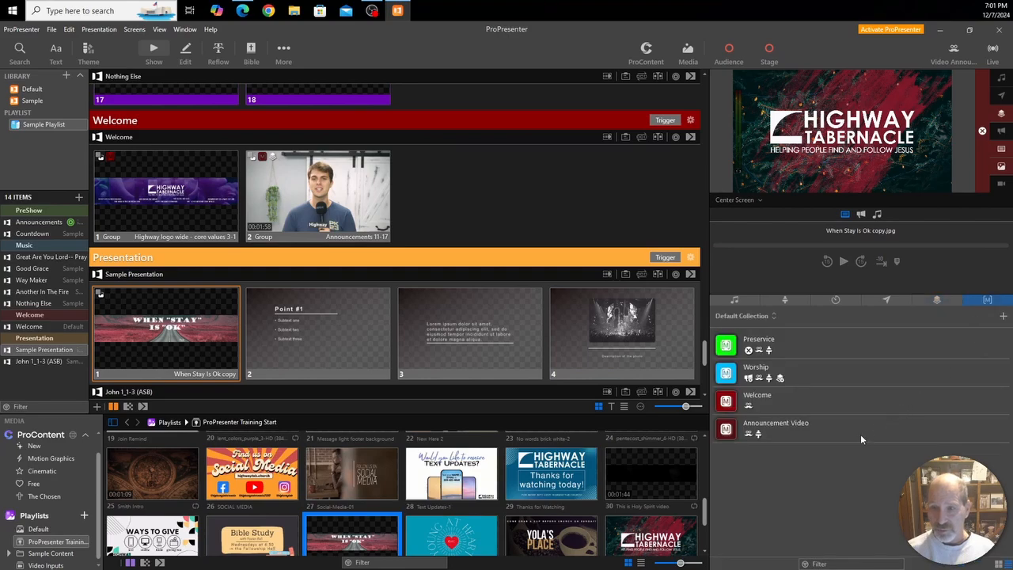
click(1002, 315)
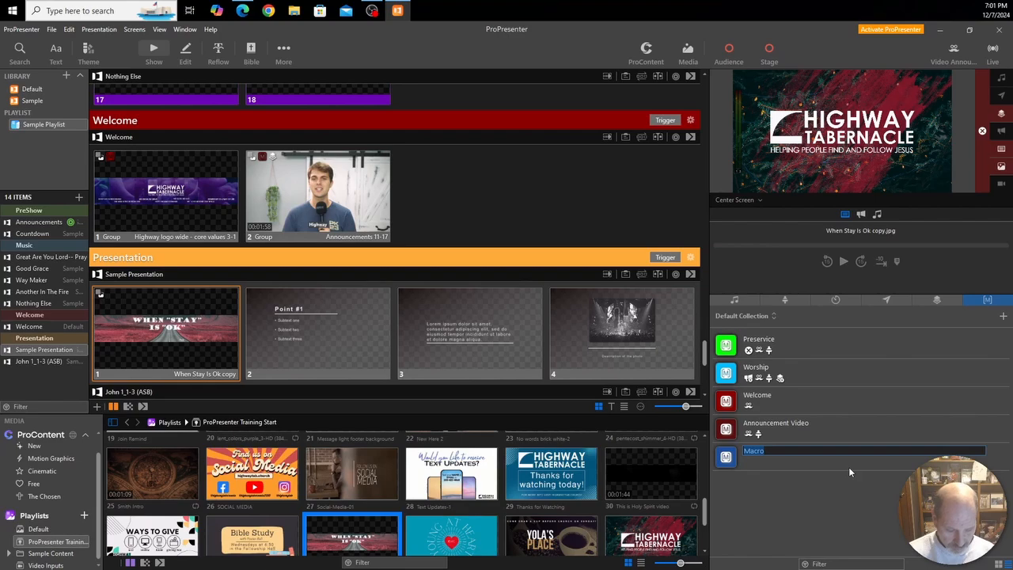
text(Message)
key(Return)
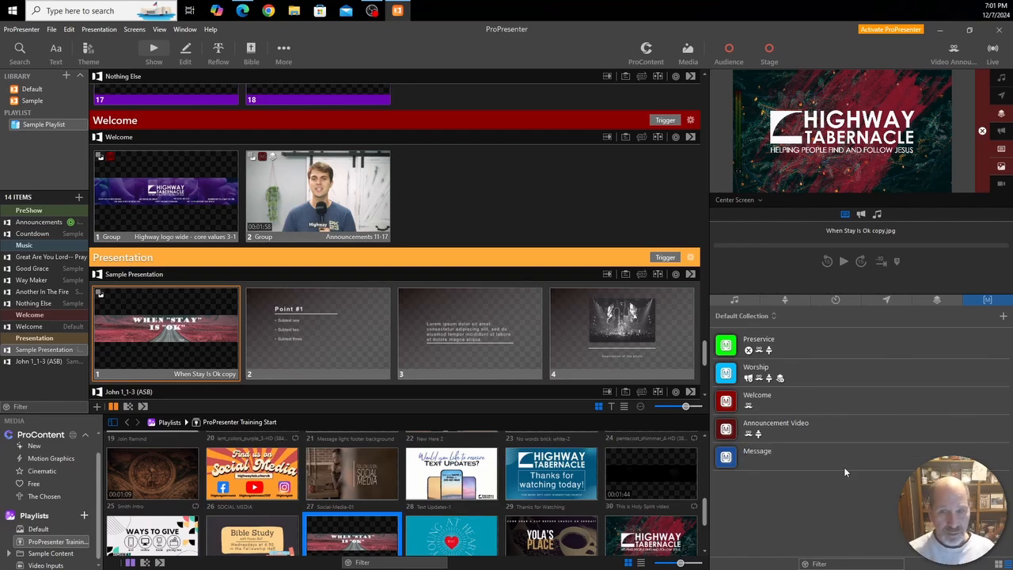
- Color the Message macro orange and give it an audience look action that activates the Message look
right_click(729, 461)
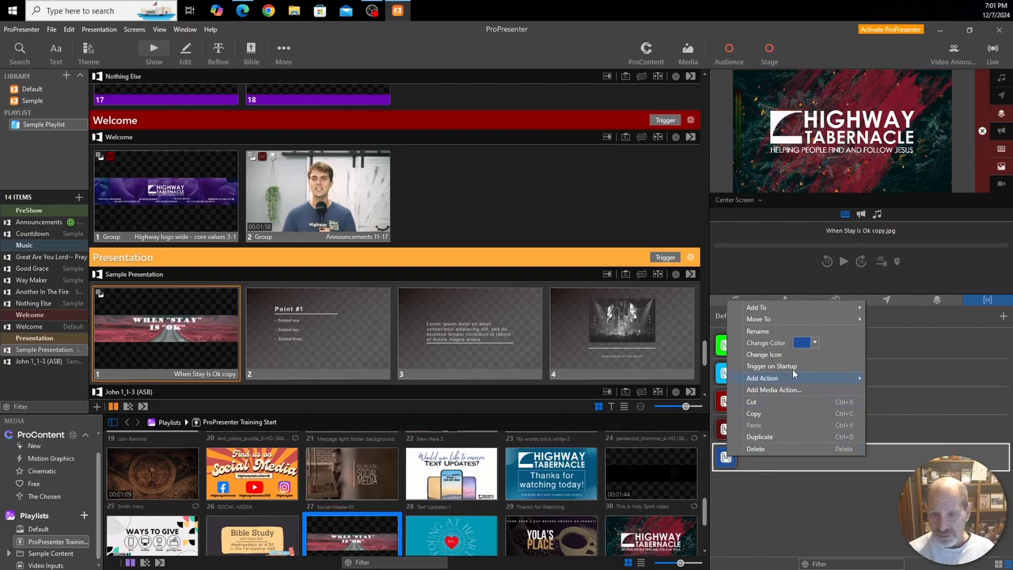
click(816, 343)
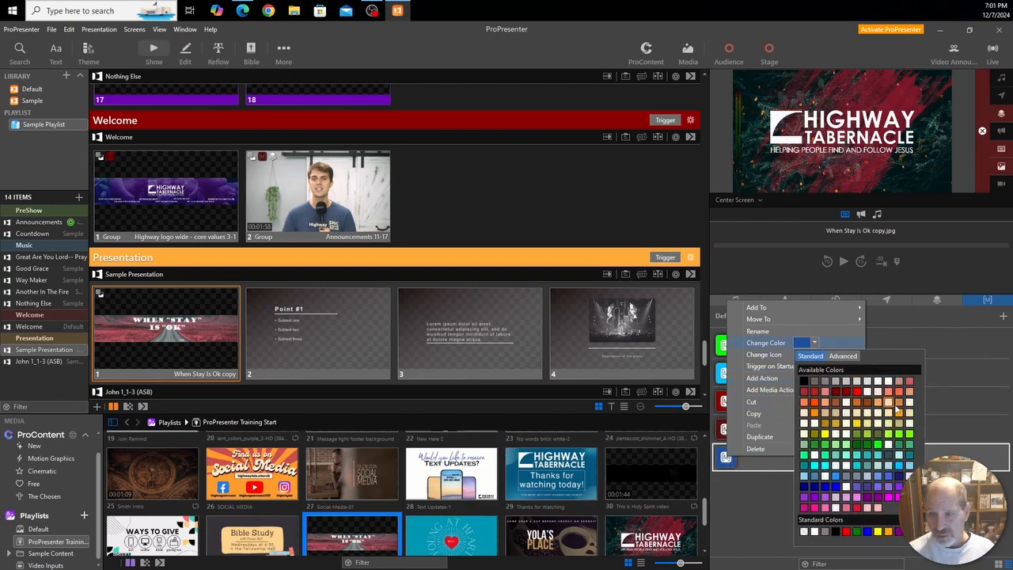
click(899, 413)
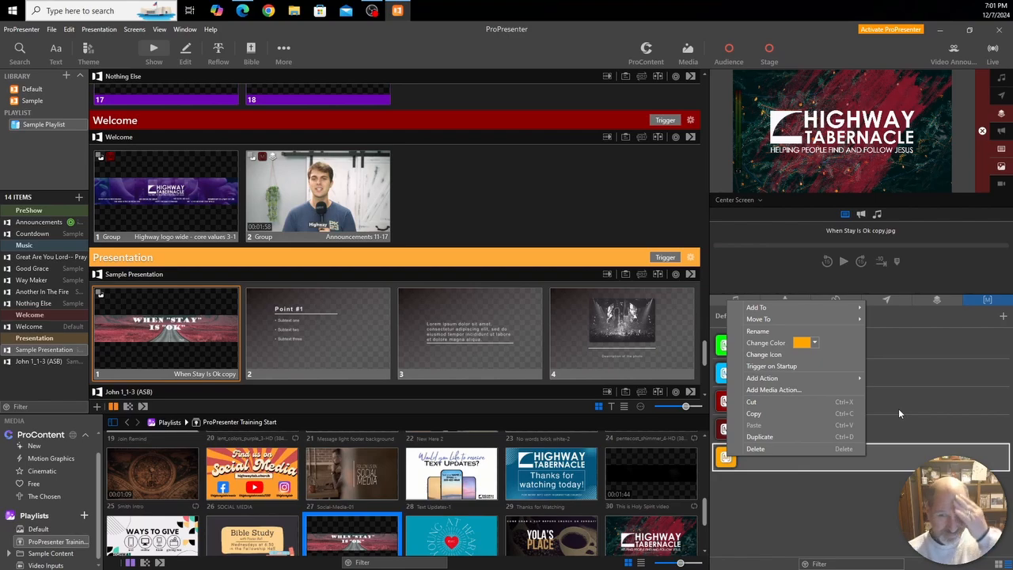
mouse_move(763, 381)
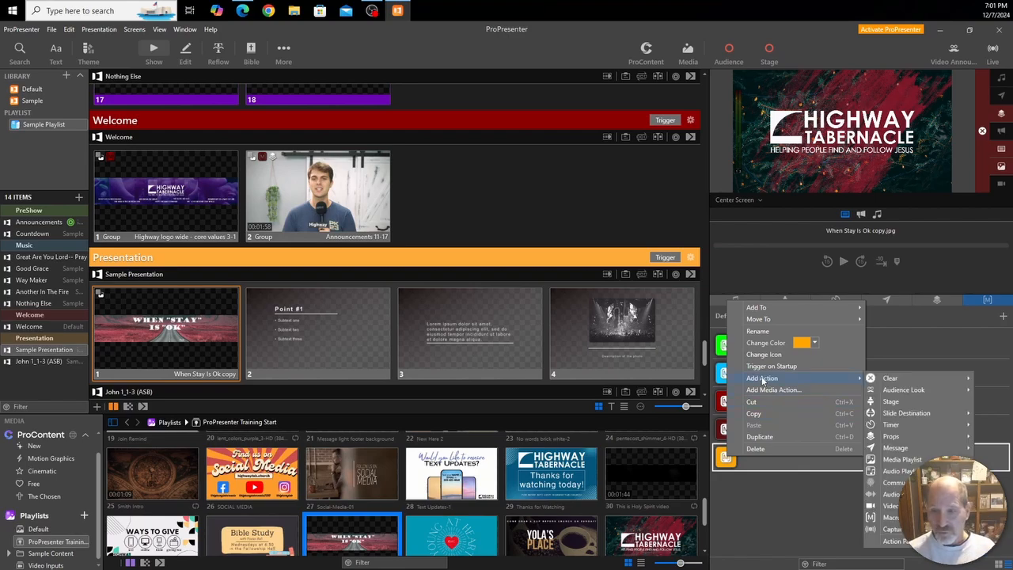
mouse_move(896, 395)
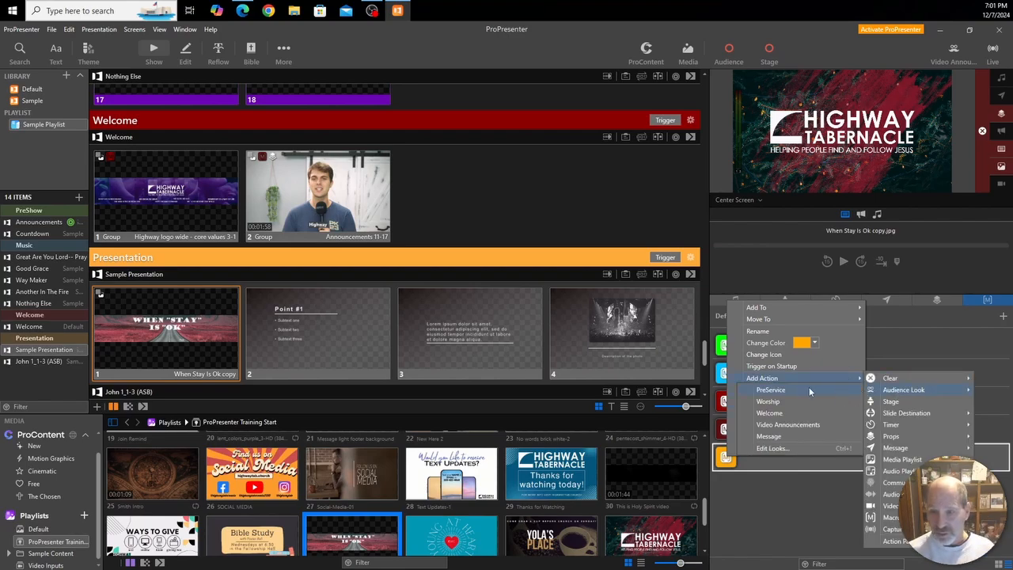
click(768, 439)
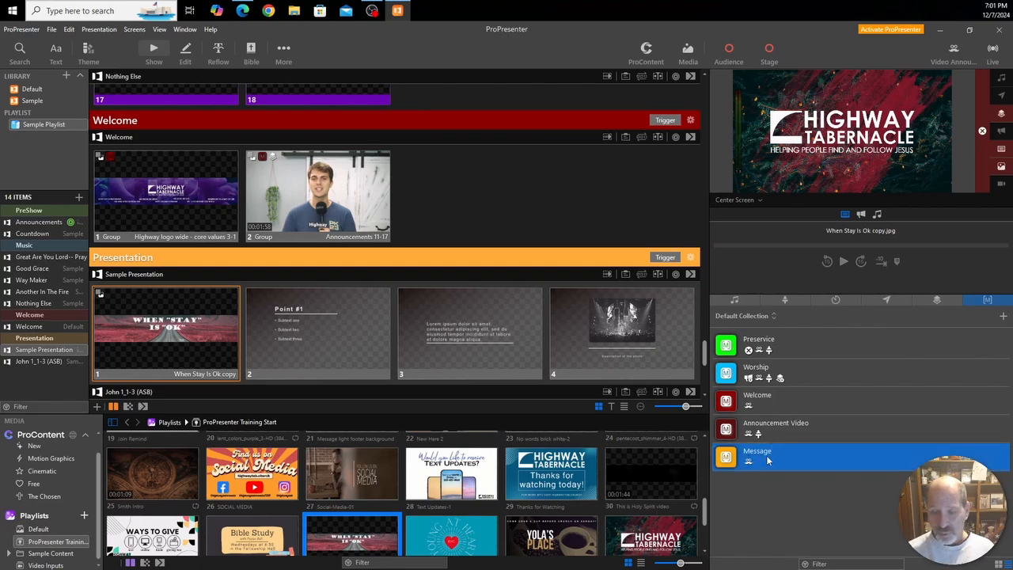
- Add a stage action to the Message macro that sets the Back Screen layout to Lyrics/Message
right_click(767, 458)
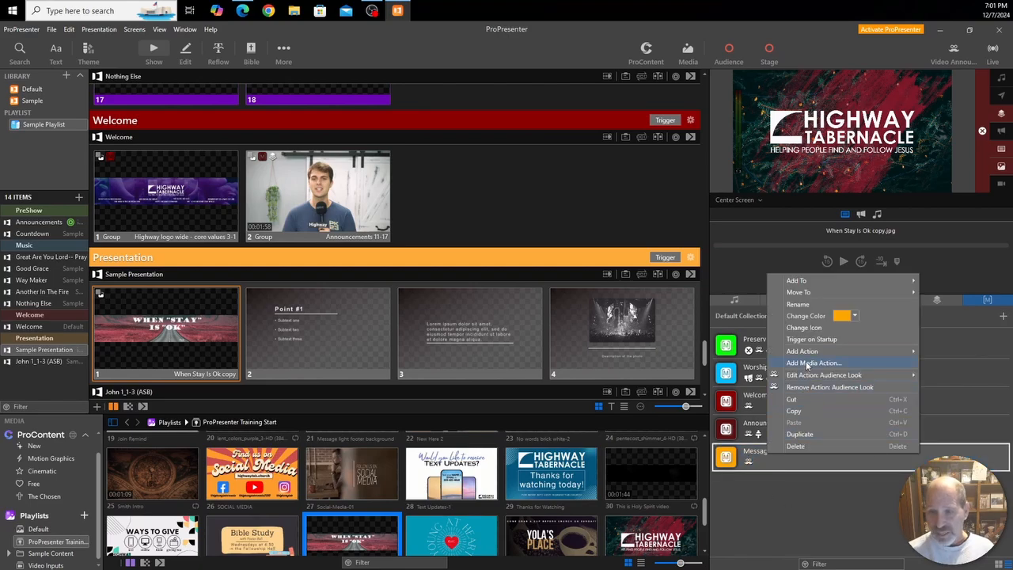
mouse_move(807, 352)
click(695, 381)
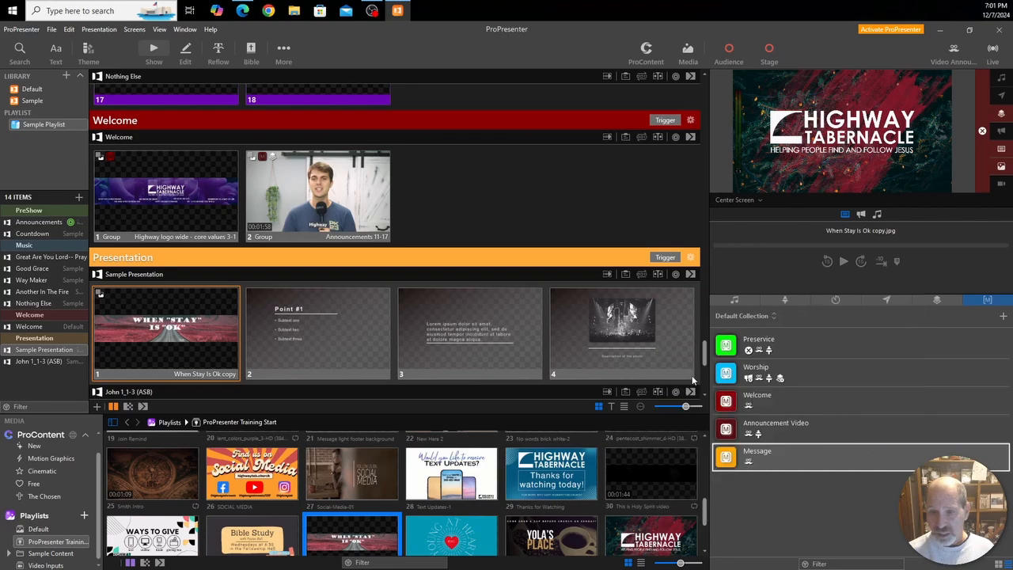
click(623, 455)
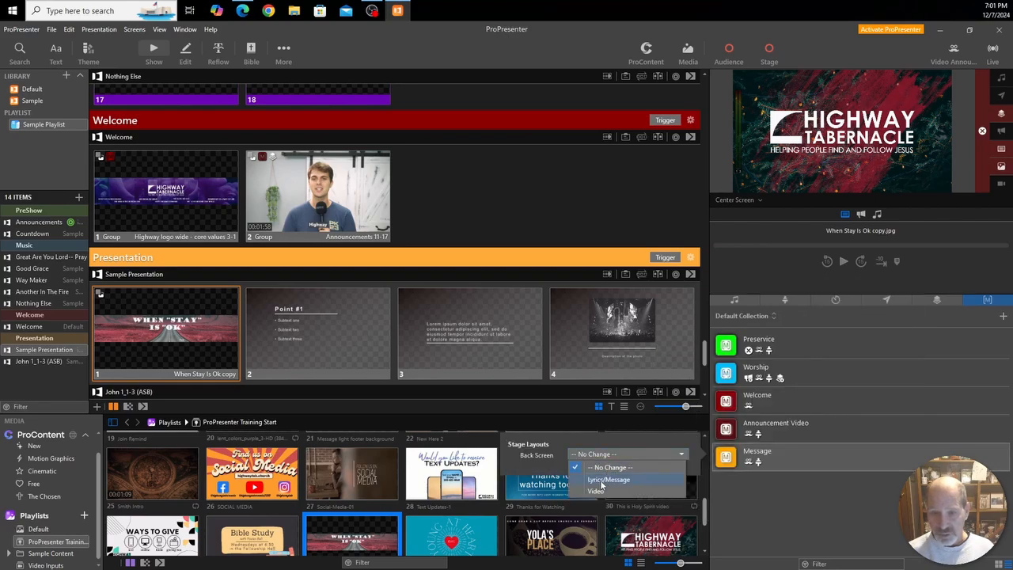
click(606, 480)
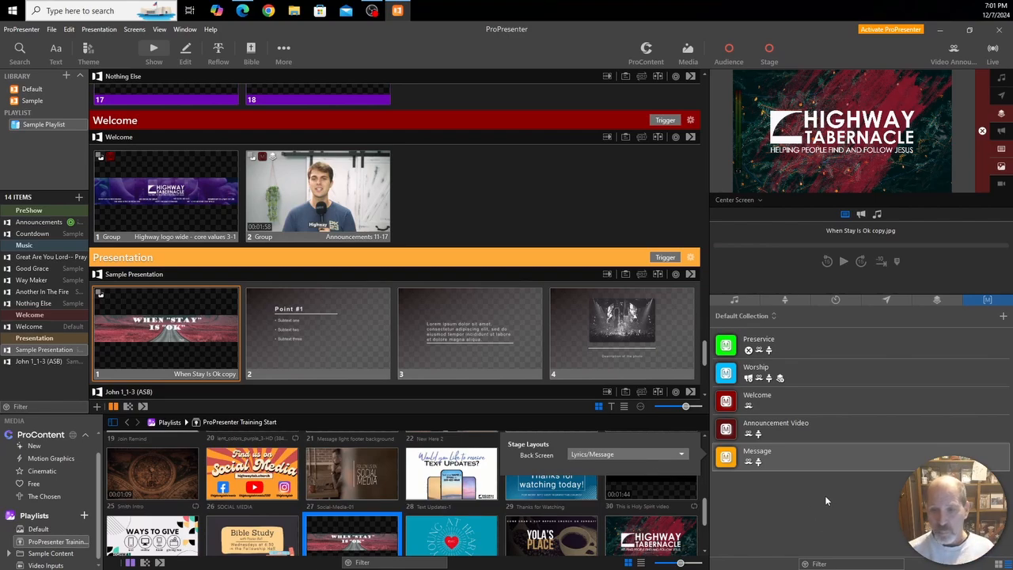
- Add a clear props action to the Message macro and attach the macro to the When Stay Is Ok slide
right_click(774, 455)
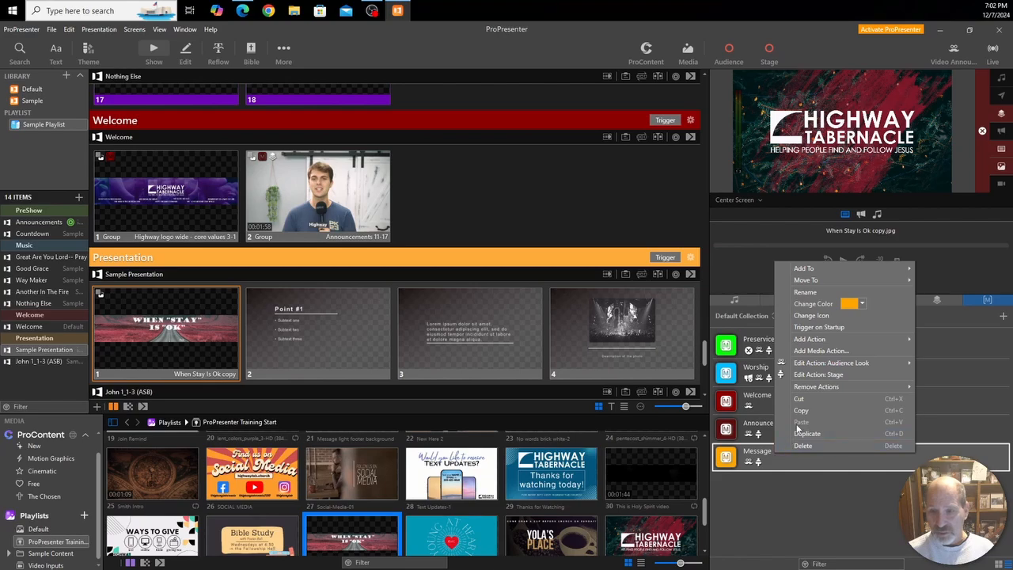
mouse_move(810, 340)
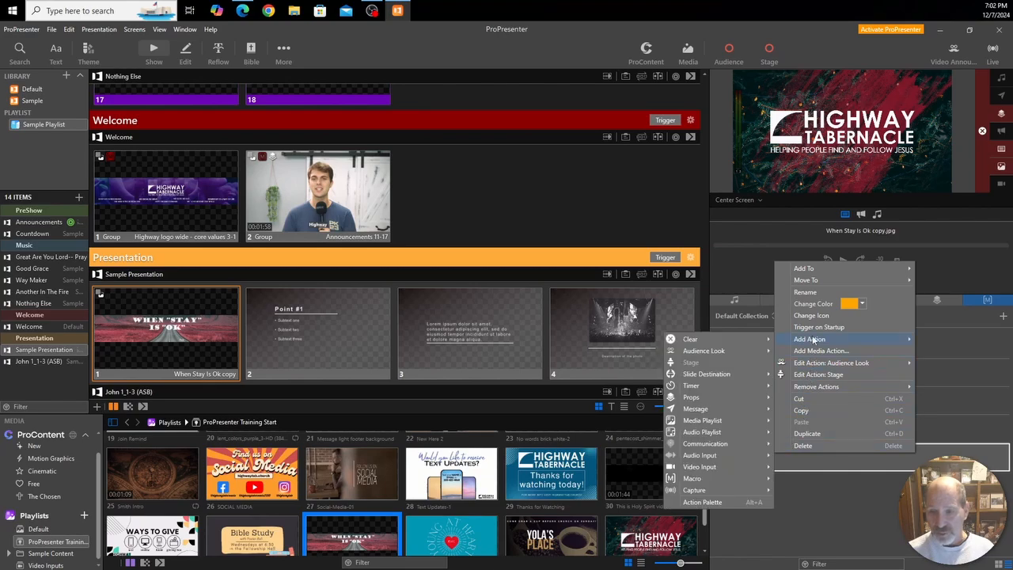
mouse_move(704, 347)
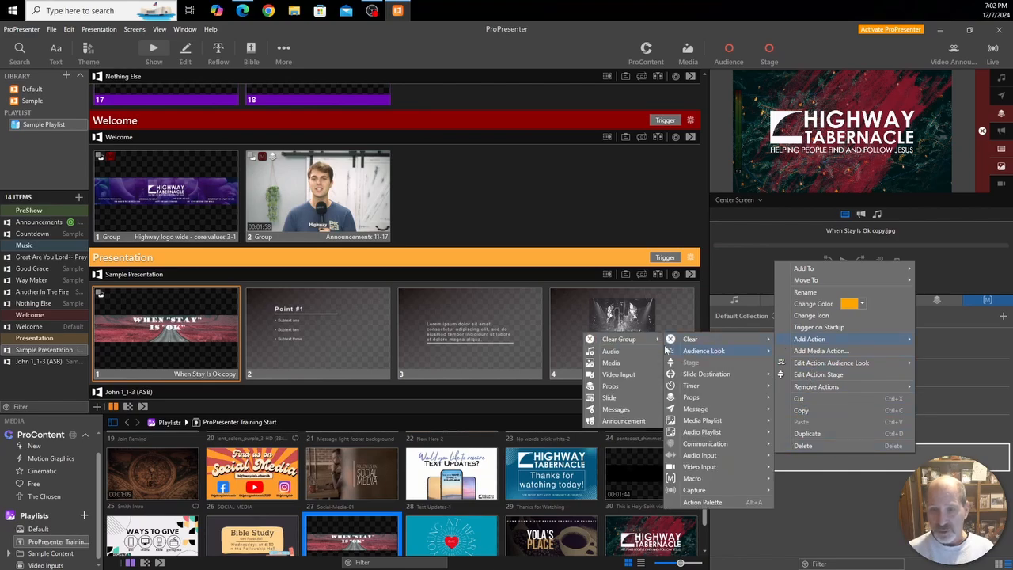
click(611, 387)
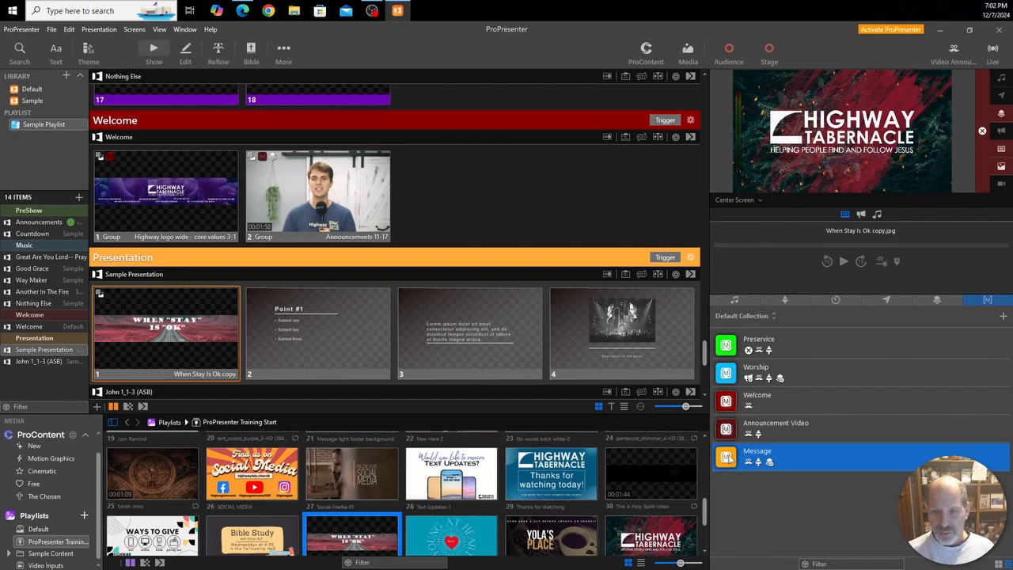
drag(728, 458, 127, 318)
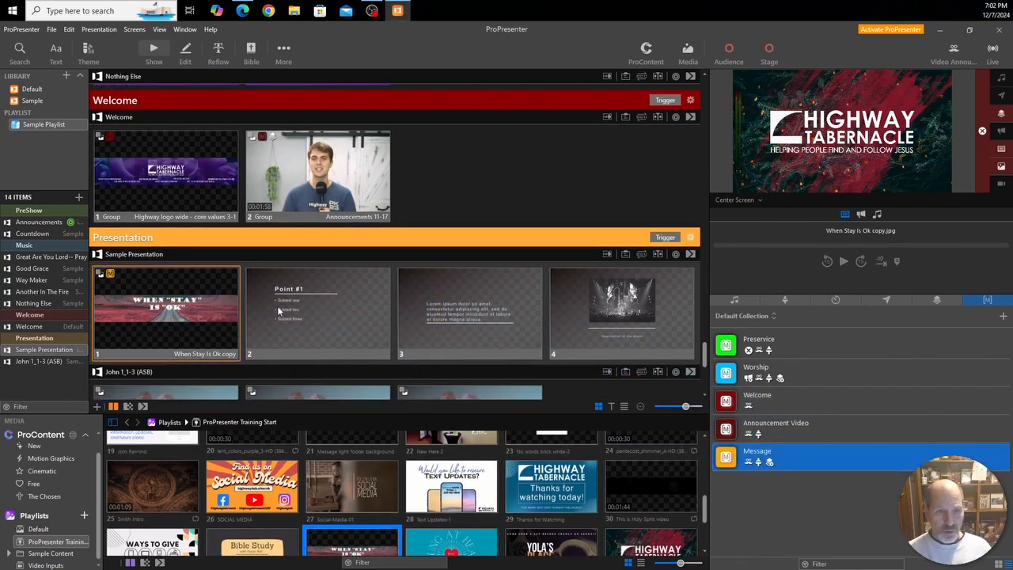
- Trigger the When Stay Is Ok slide and check its output on the Livestream/Lobby, Wide, Center and Outside Screens
click(155, 305)
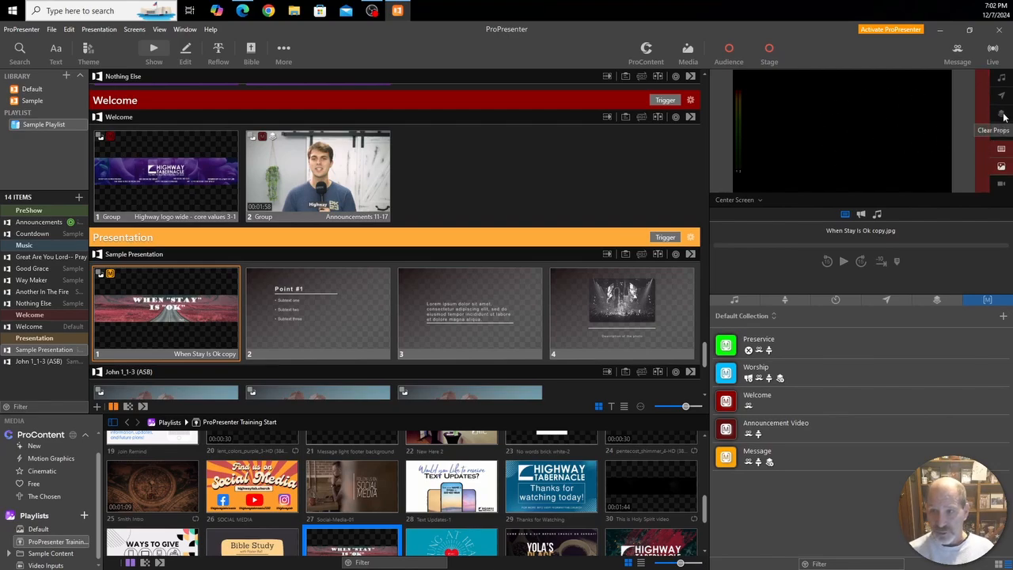
click(738, 201)
click(740, 227)
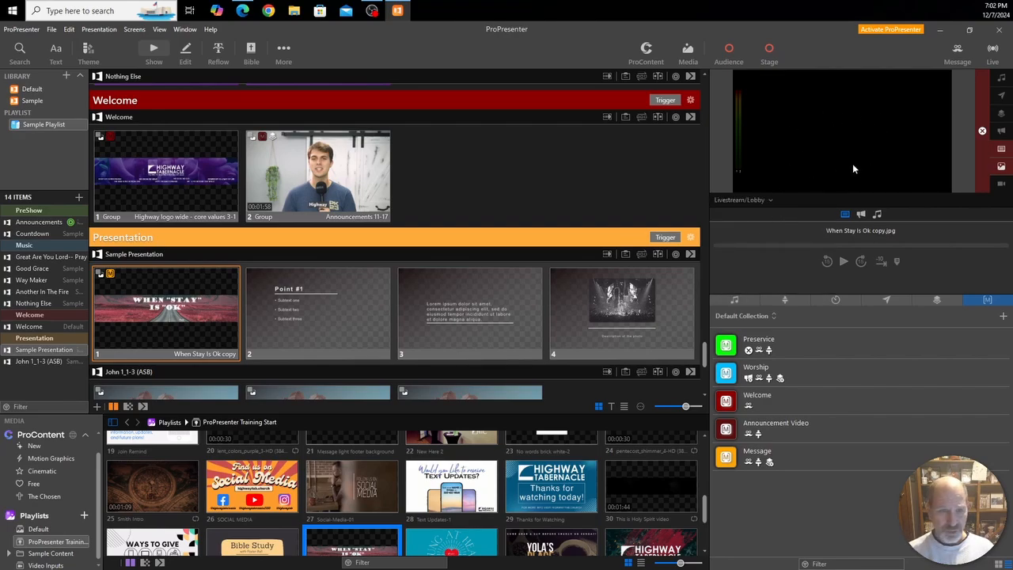
click(744, 200)
click(745, 236)
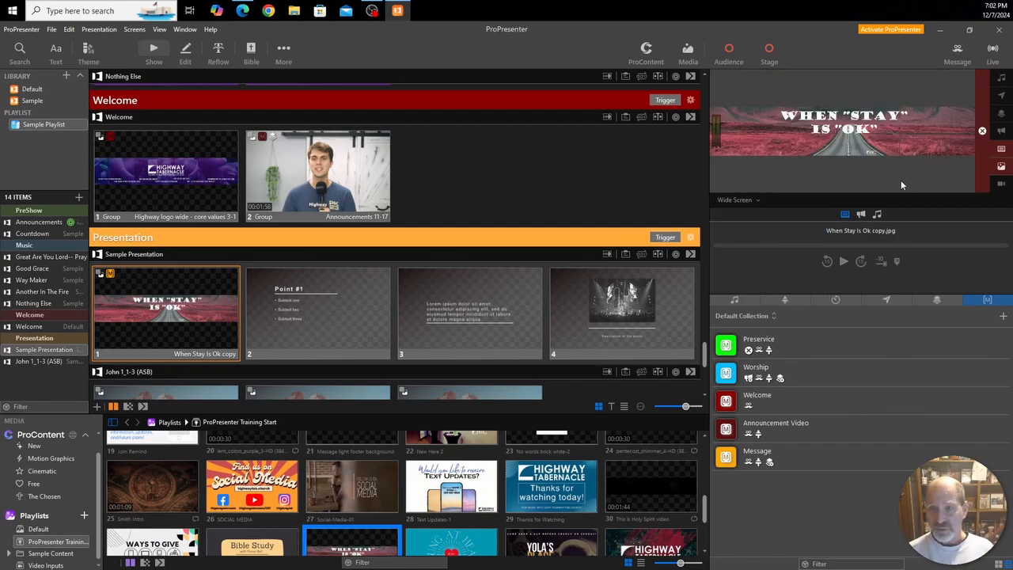
click(735, 199)
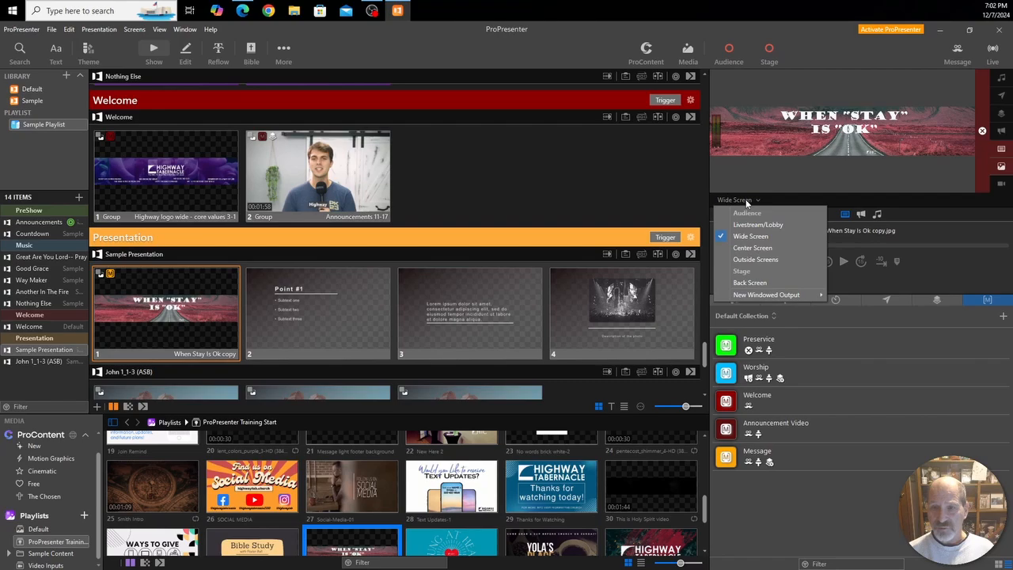
click(745, 247)
click(735, 199)
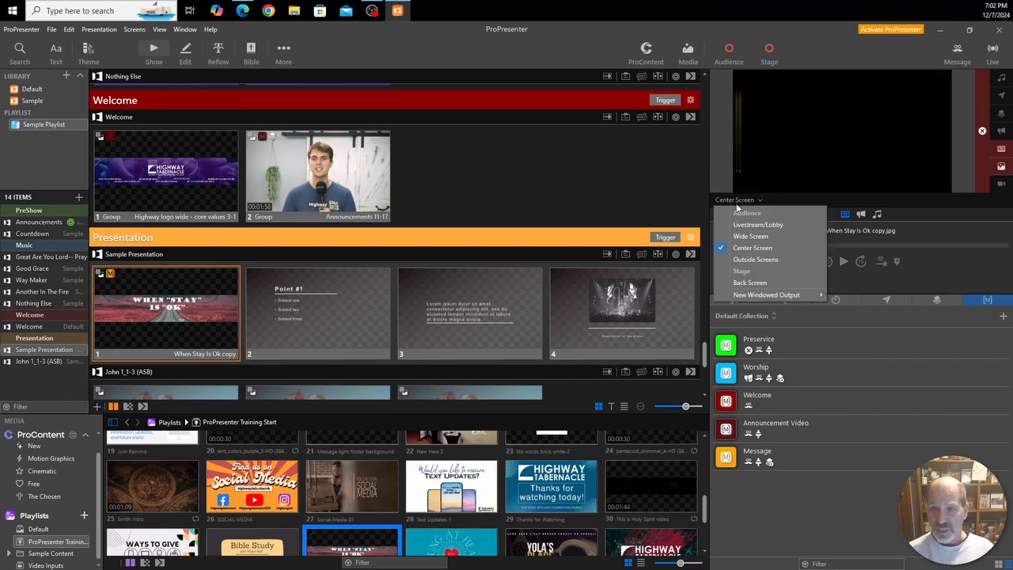
click(746, 263)
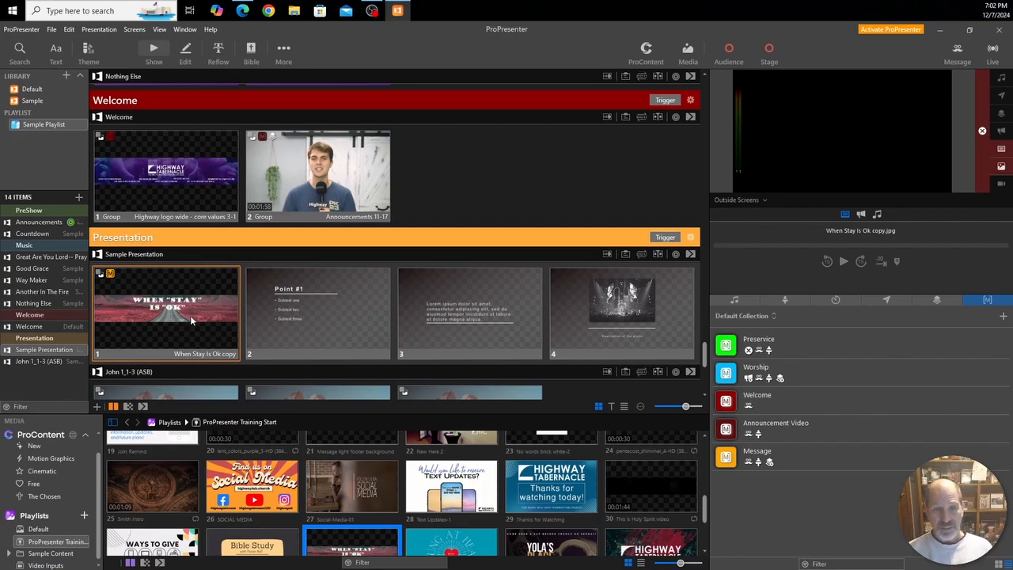
- Send the Point #1 slide live and check its output on the Outside Screens and the Back Screen
click(306, 303)
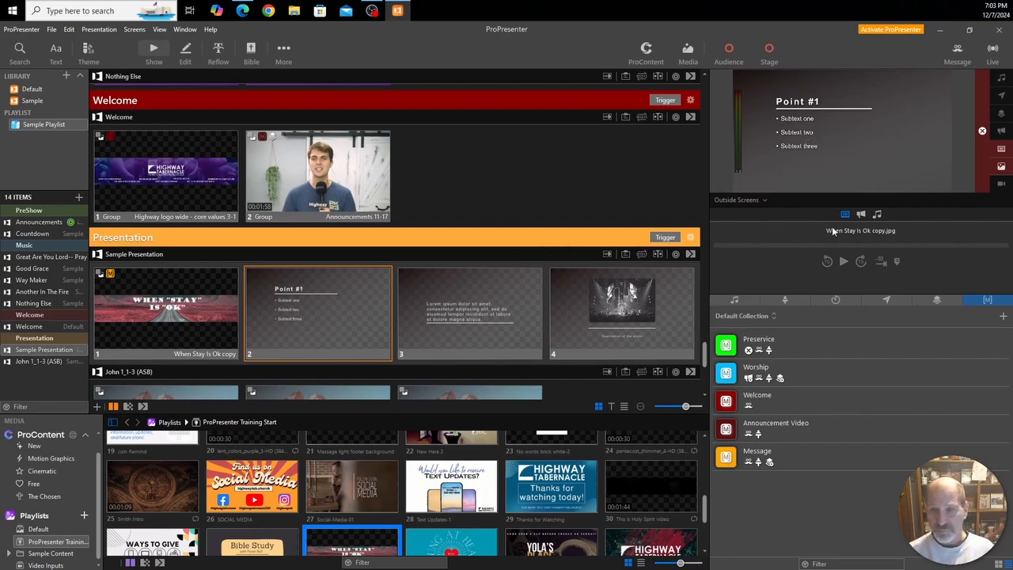
click(742, 199)
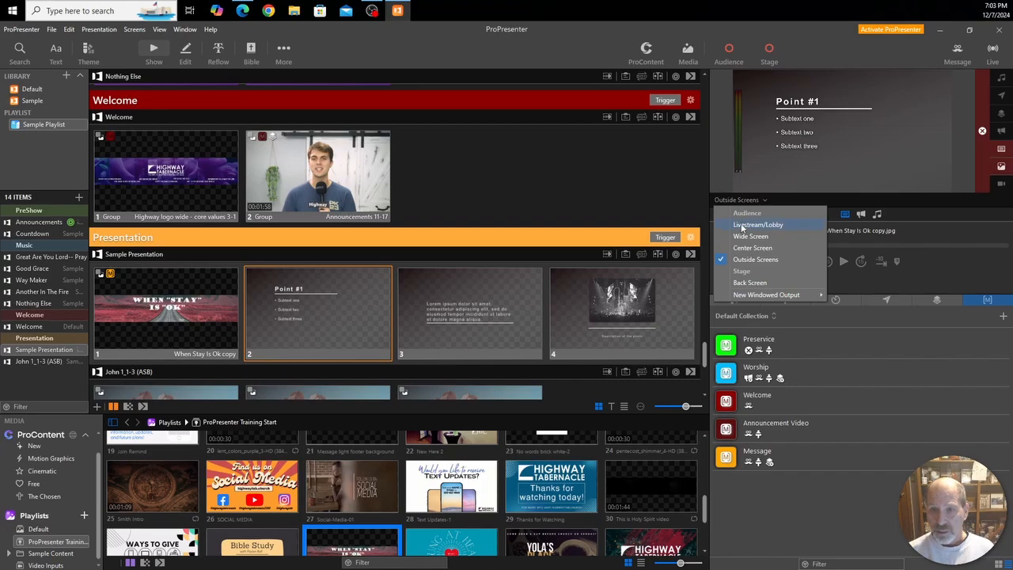
click(740, 283)
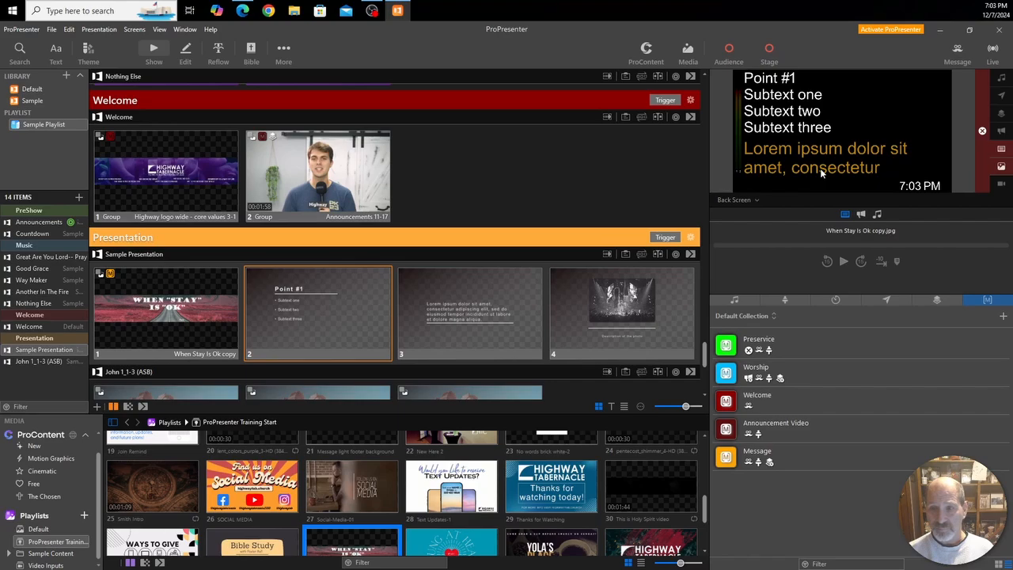
- Preview the Point #1 slide on the Livestream/Lobby screen, and inspect its title and List Text objects in the slide editor
click(743, 200)
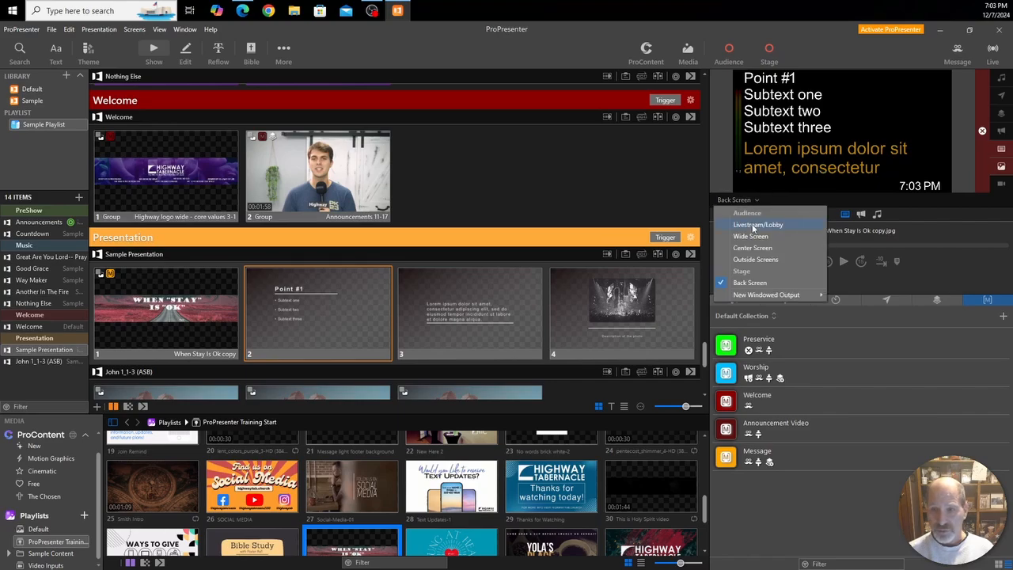
click(753, 225)
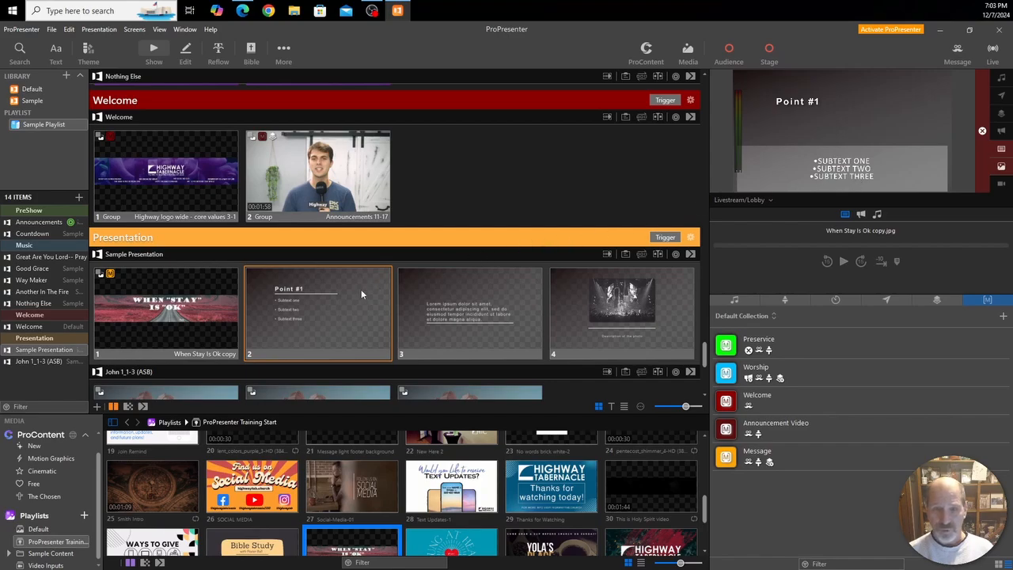
right_click(320, 311)
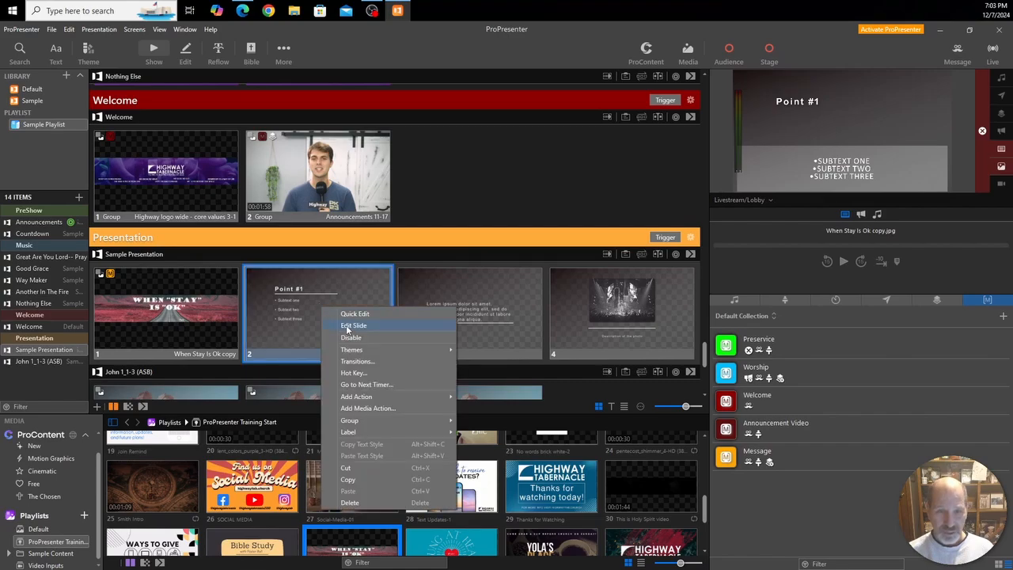
click(349, 326)
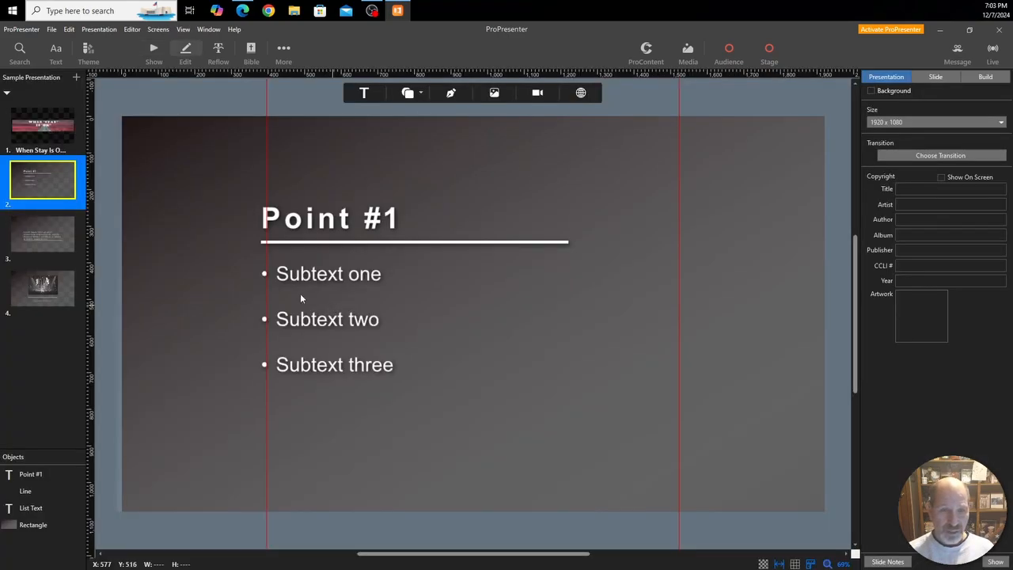
click(337, 219)
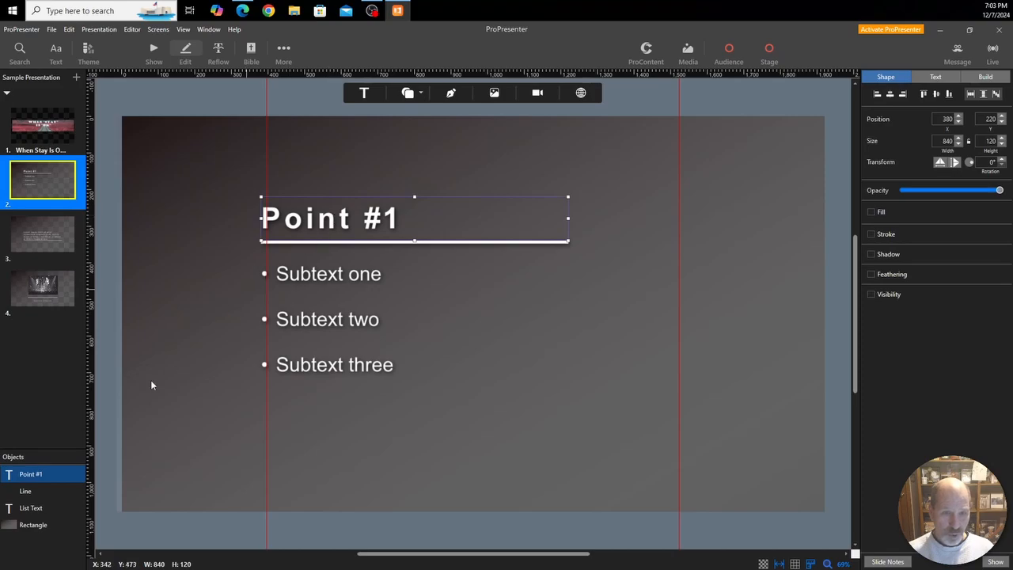
click(32, 510)
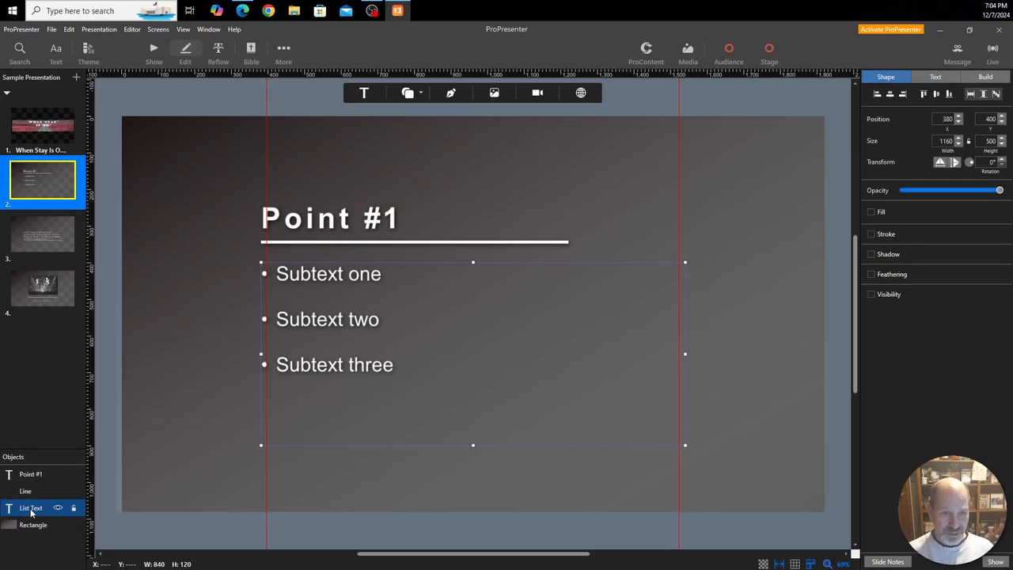
click(324, 236)
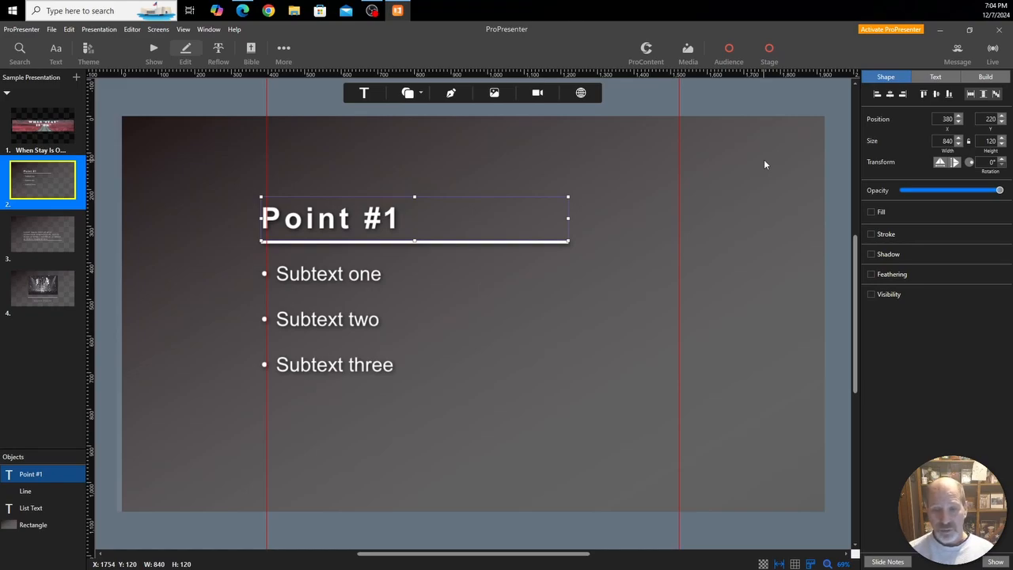
- Review the Message look's layer settings for each audience screen and return to the playlist's slide view
click(961, 51)
click(920, 131)
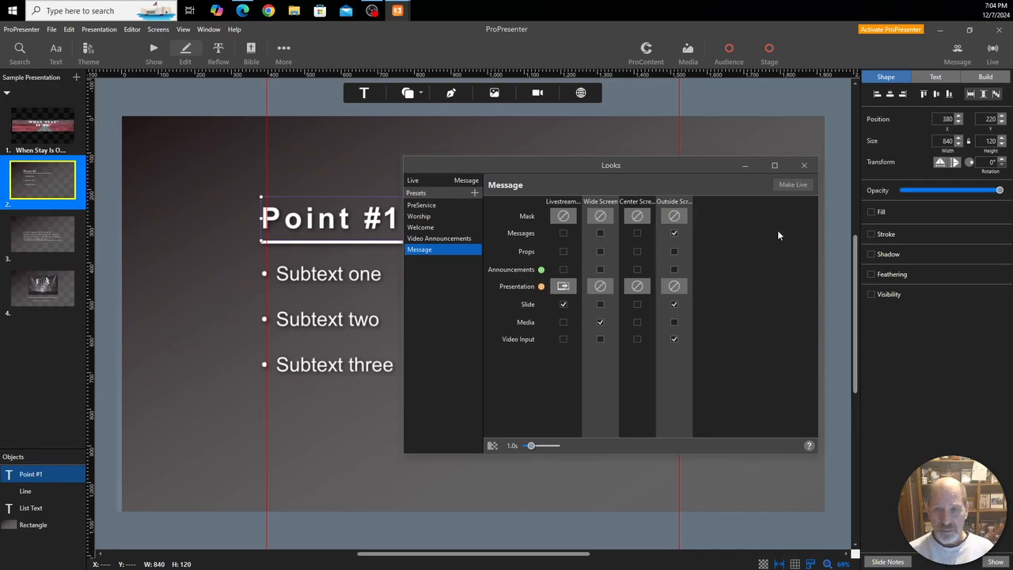
click(804, 166)
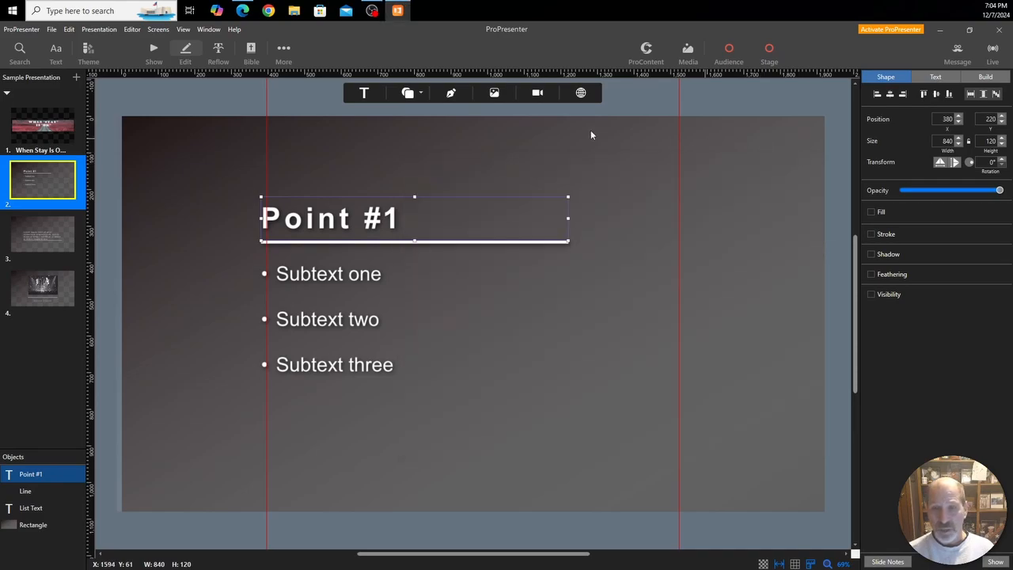
click(154, 50)
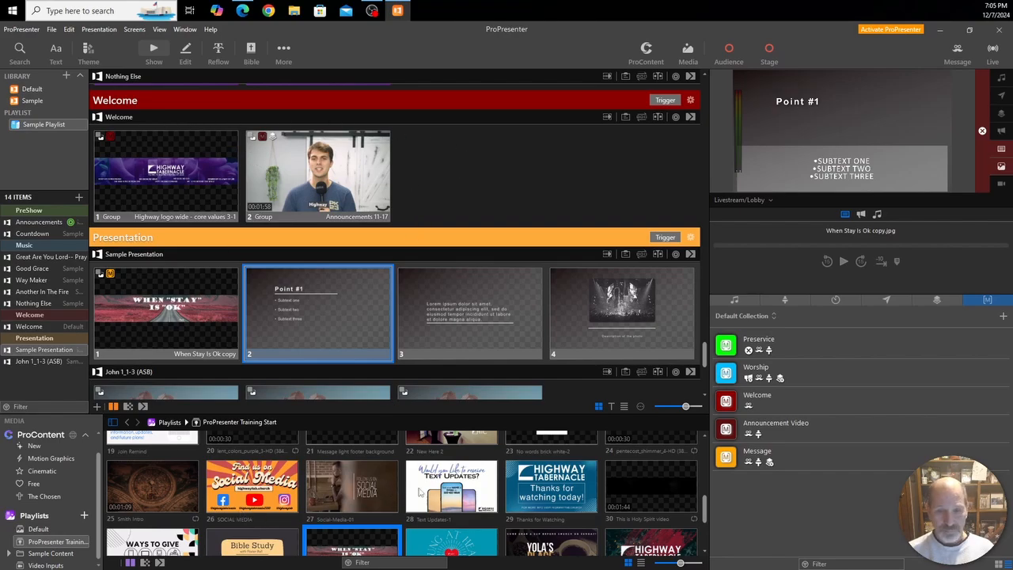
scroll(423, 492, down, 1)
scroll(423, 492, up, 3)
scroll(424, 496, up, 2)
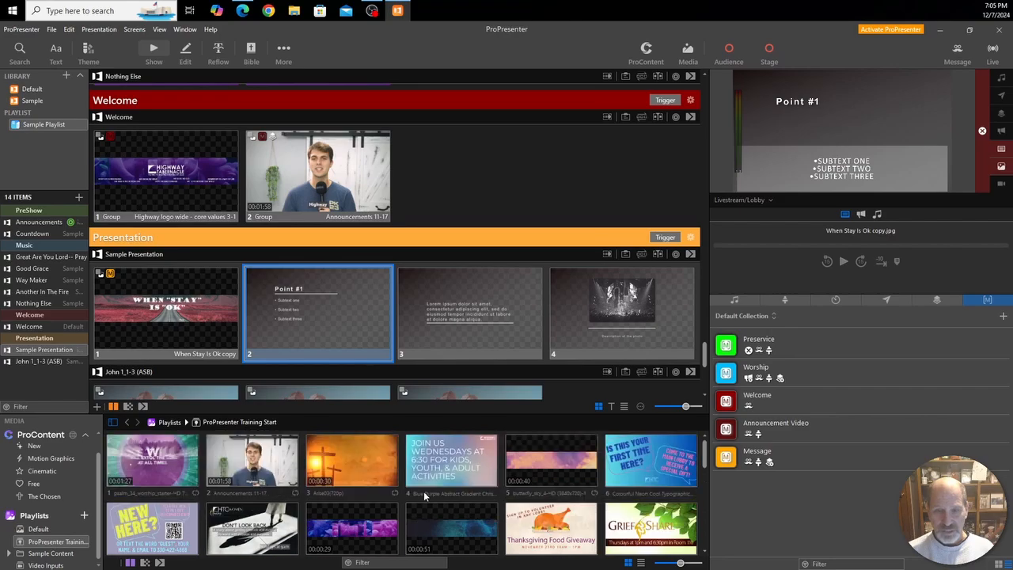
scroll(423, 490, down, 2)
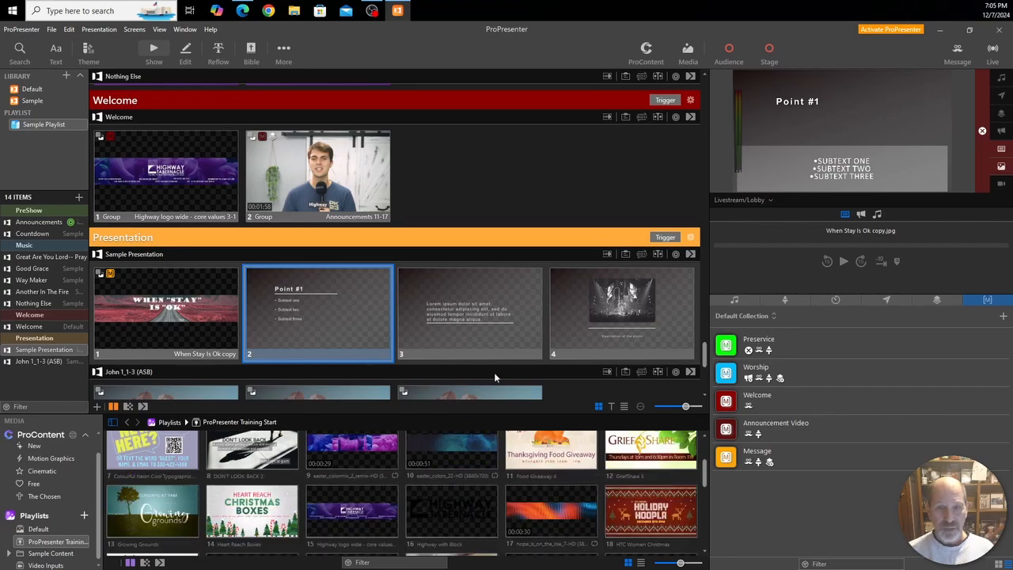